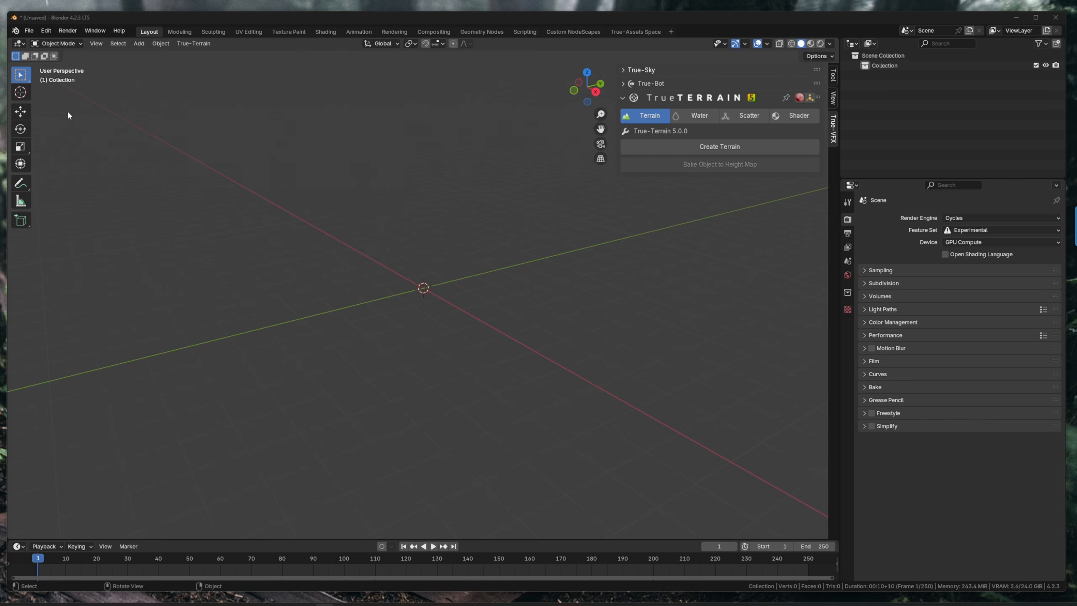
- Install the True-Terrain add-on from disk into the User Default repository with Enable Add-on checked
left_click(49, 31)
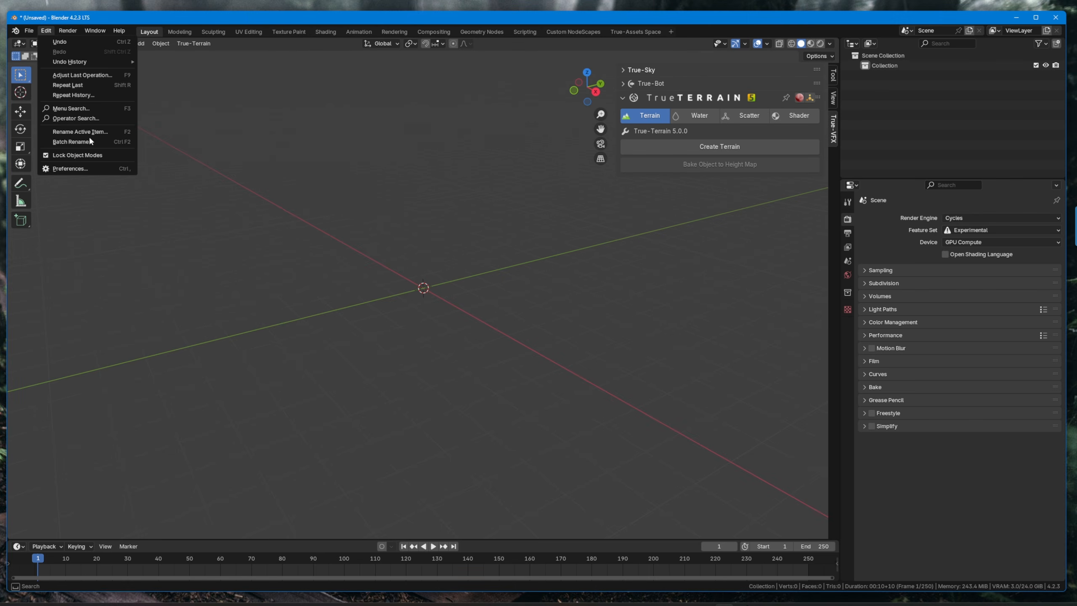
left_click(76, 169)
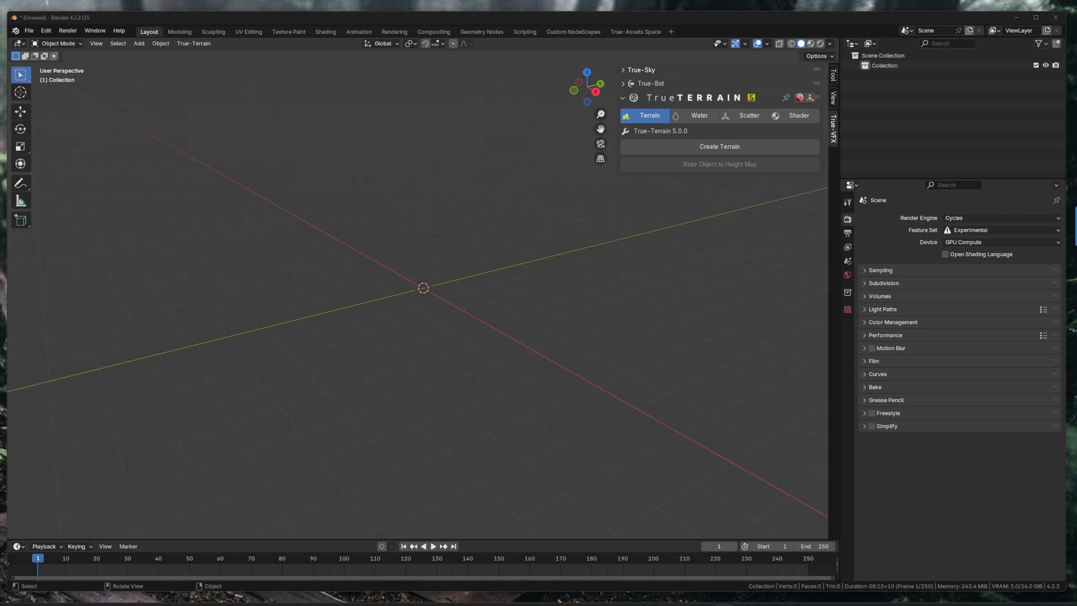
left_click_drag(268, 146, 591, 110)
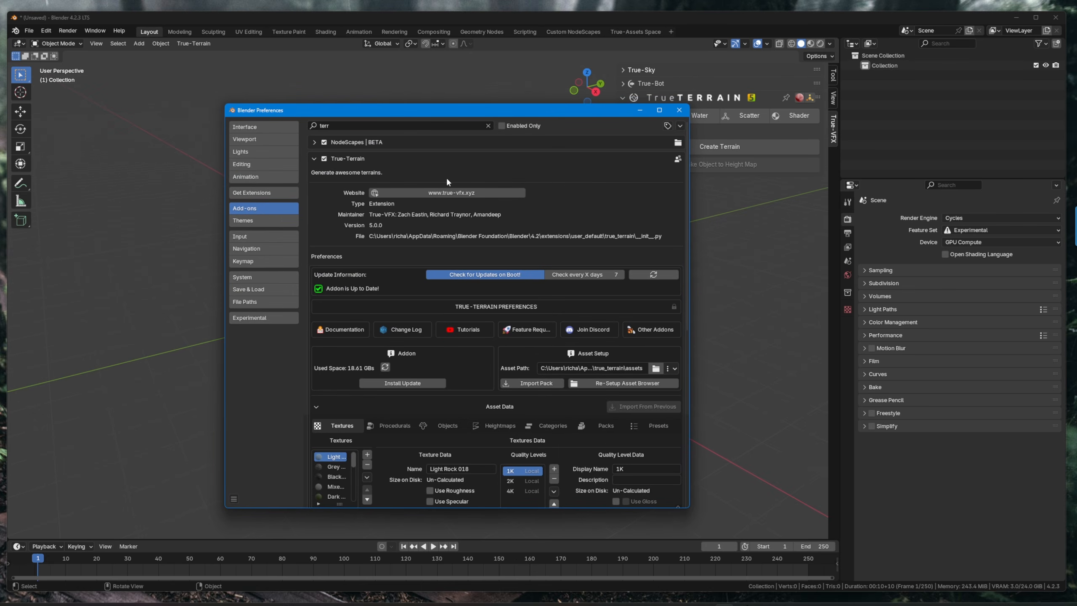
left_click(640, 110)
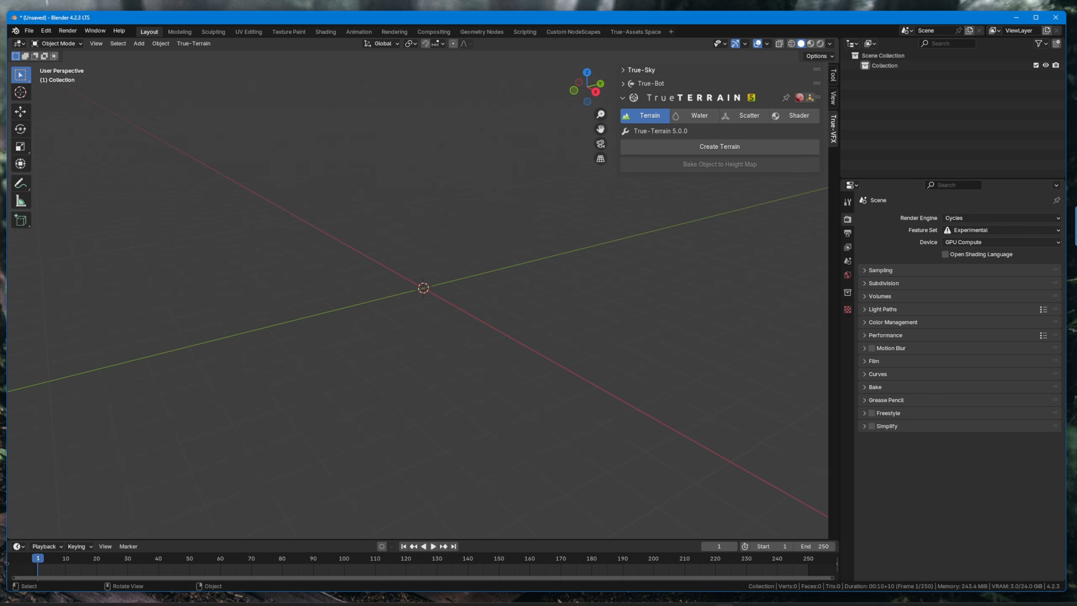
left_click_drag(0, 235, 267, 226)
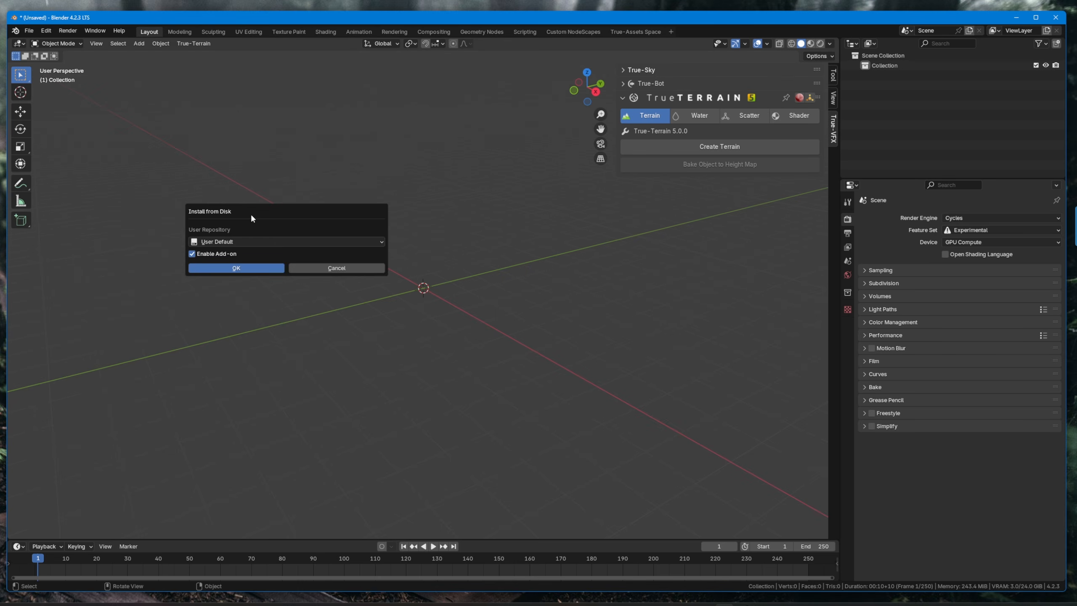
left_click(263, 269)
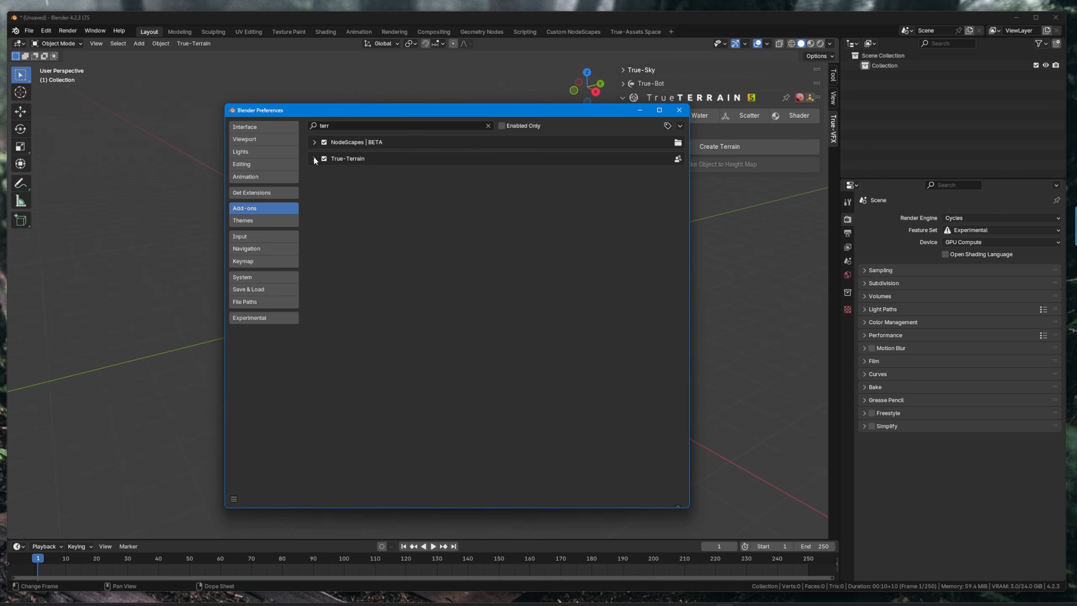
- Expand the True-Terrain add-on preferences, run Load Items on its Textures asset list, and widen the preferences window
left_click(313, 158)
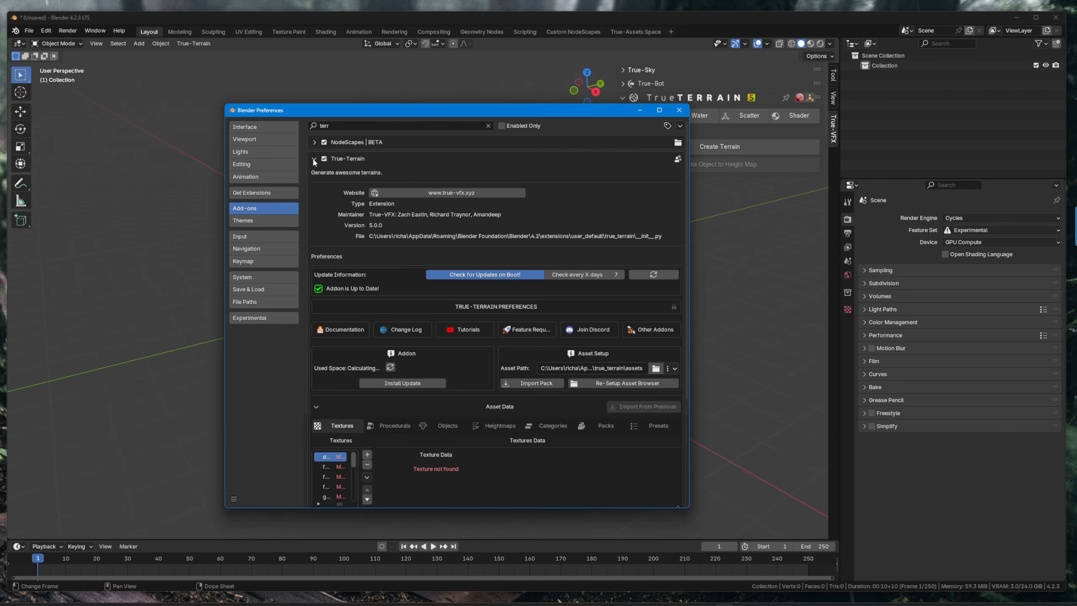
scroll(524, 365, "down", 1)
scroll(526, 365, "down", 1)
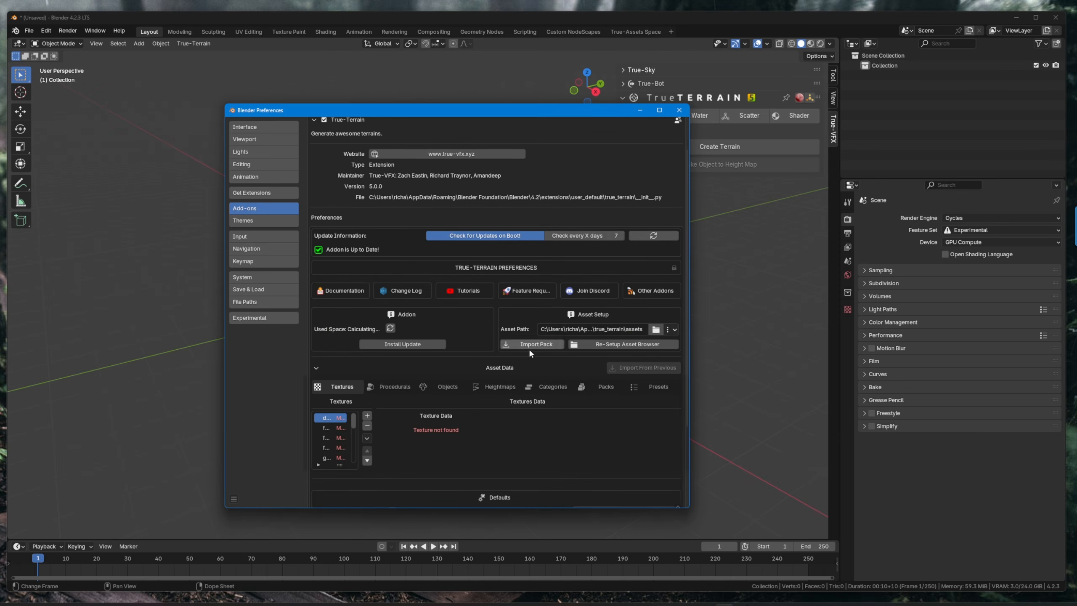
left_click(367, 437)
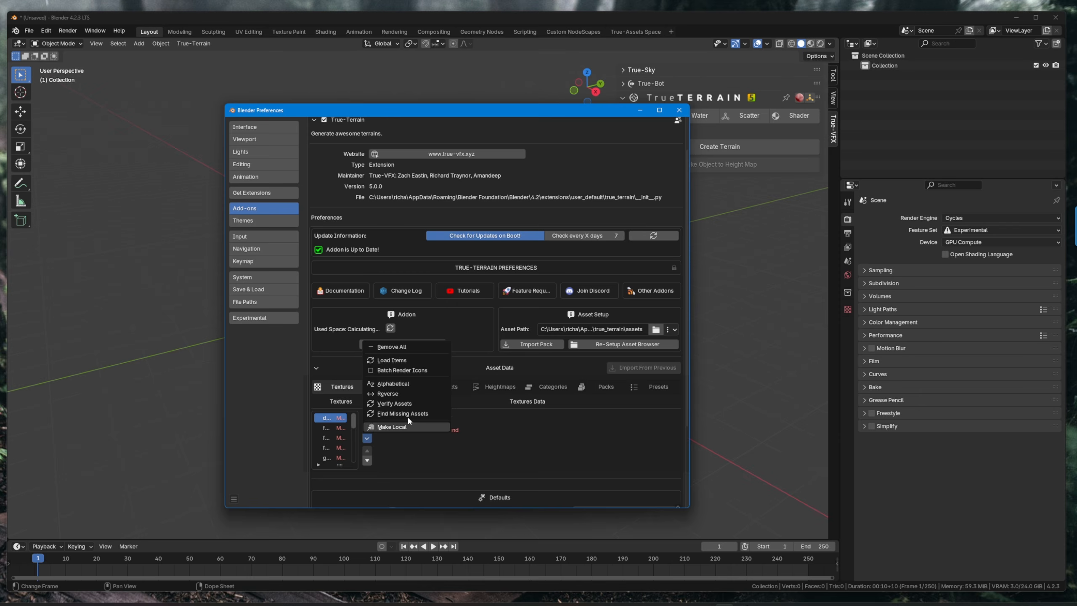
left_click(399, 363)
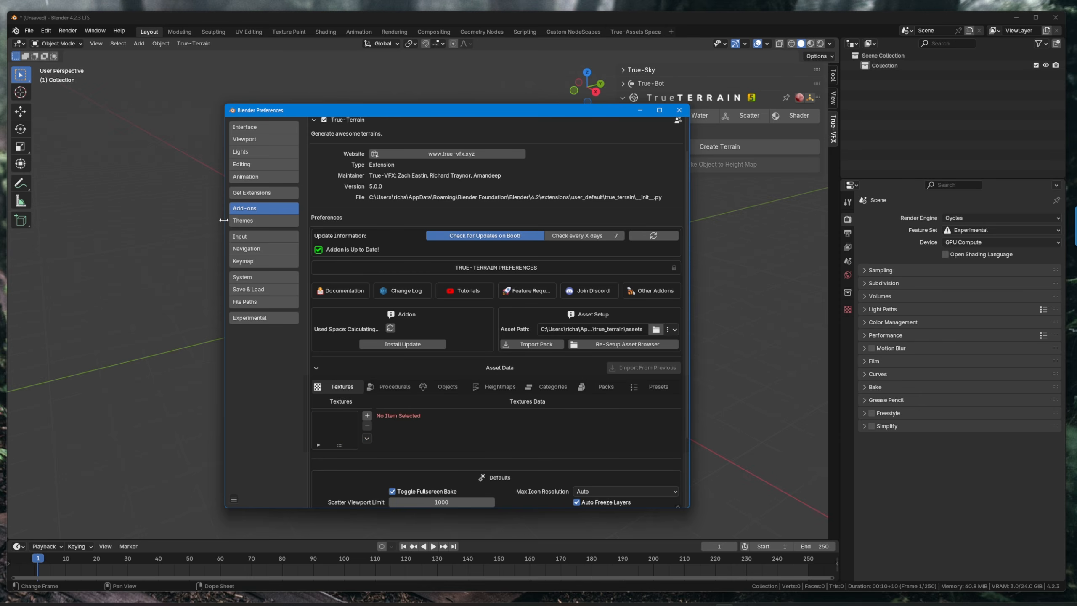
left_click_drag(225, 232, 95, 232)
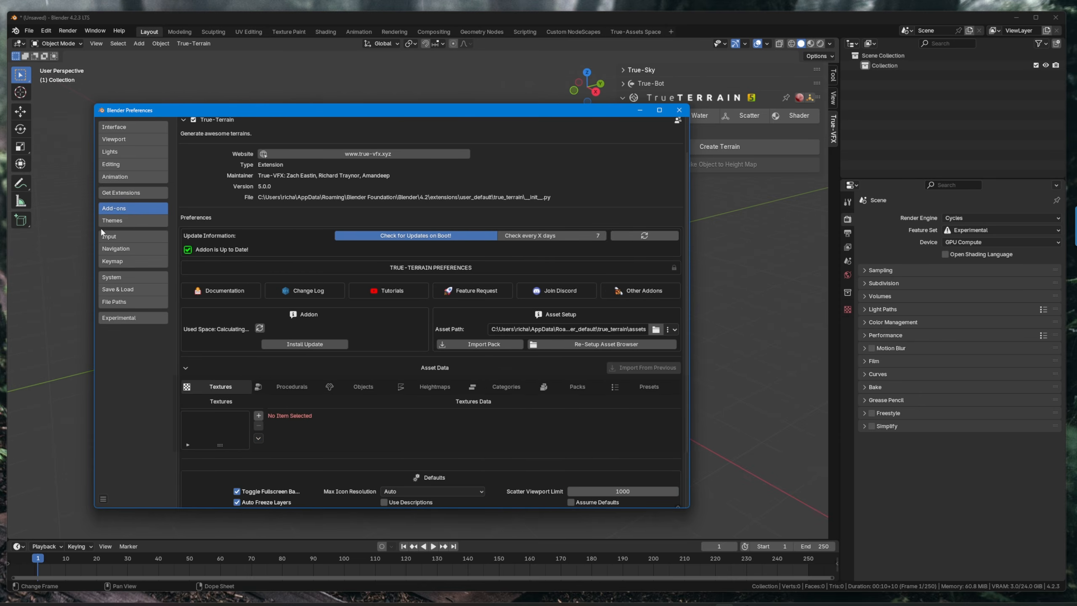
- Import the packs tt5_asset_starter_pack, tt5_heightmaps, tt5_mat_pack1 and tt5_terrain_elements from F:\TT5\TT5 Release into True-Terrain
left_click(472, 345)
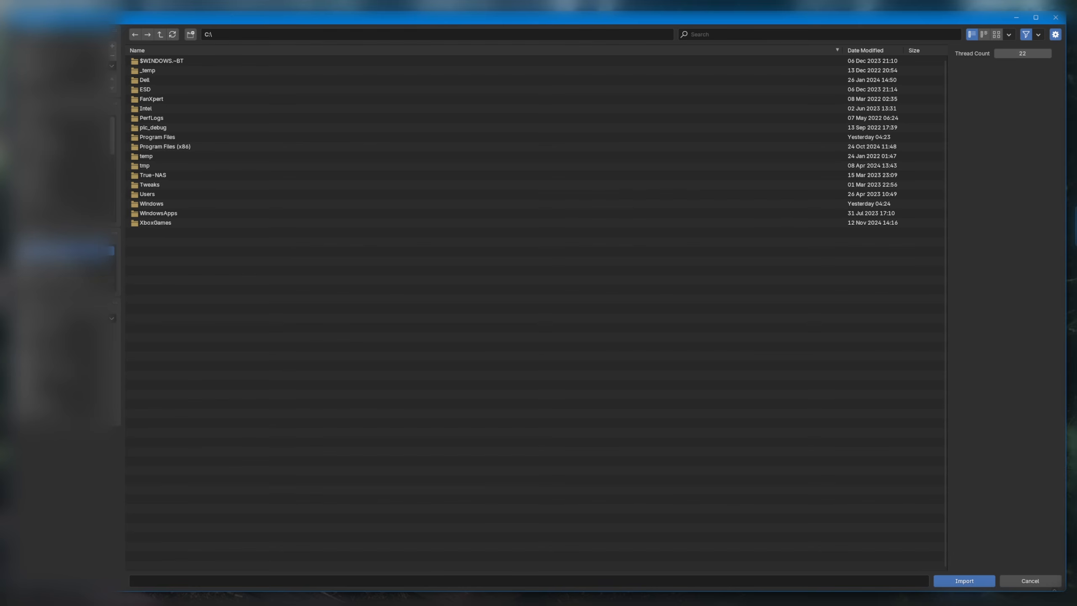
left_click(60, 319)
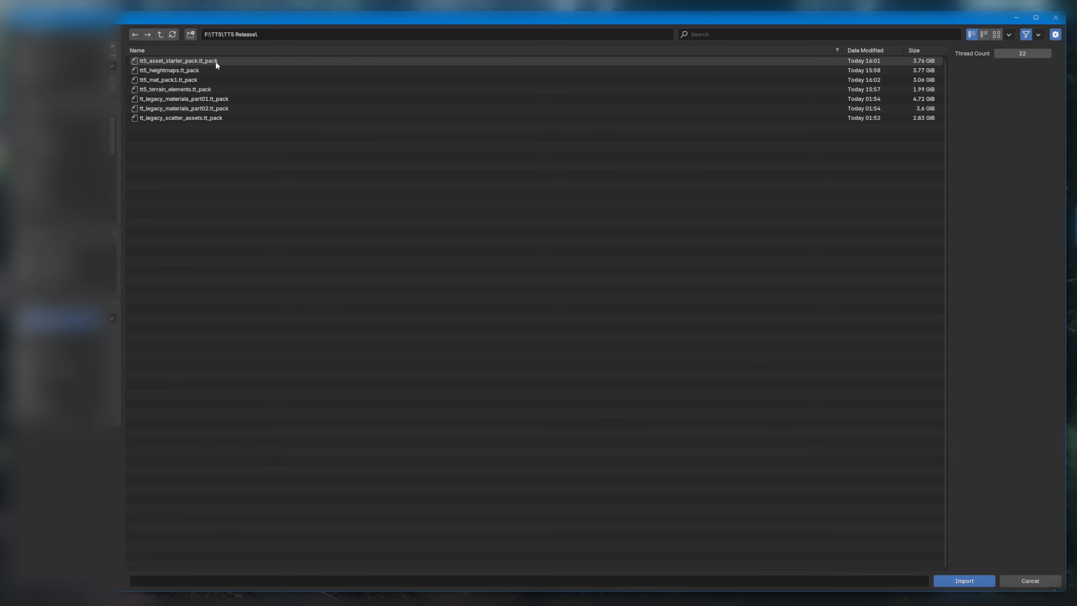
left_click(217, 62)
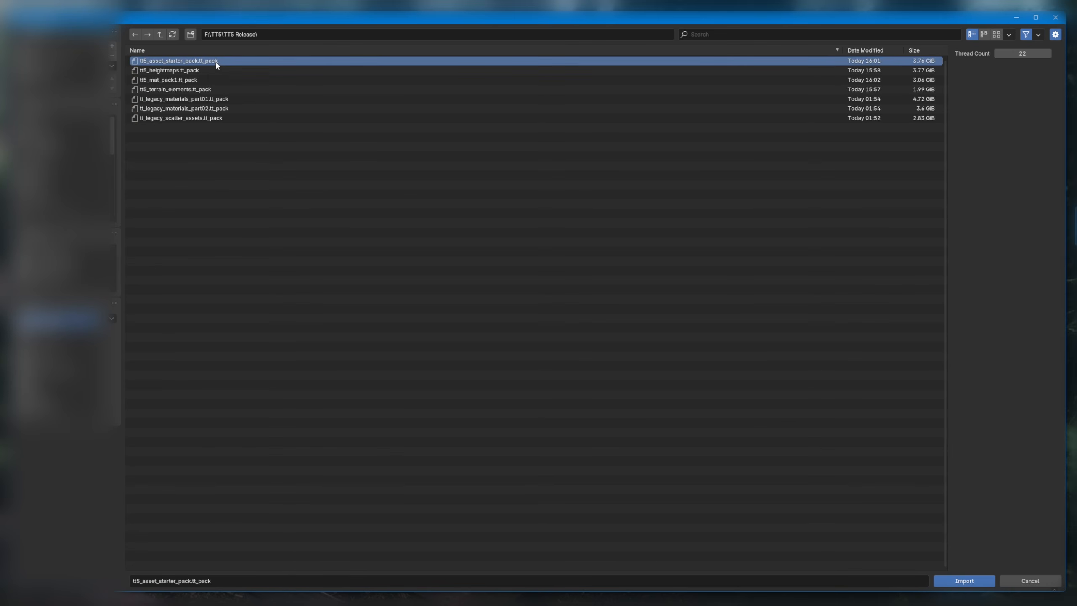
left_click(219, 90, "shift")
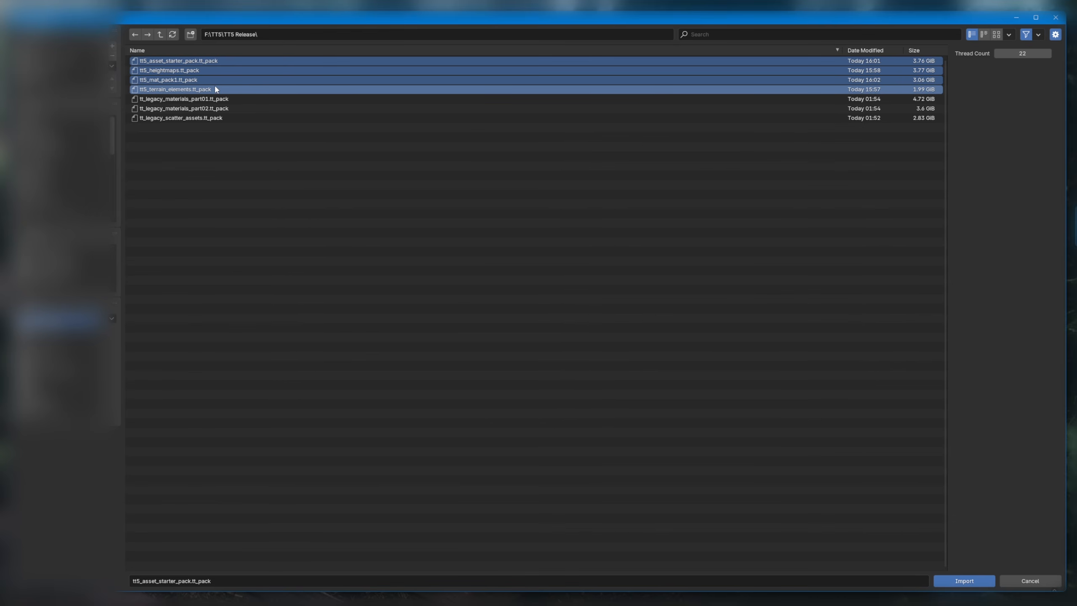
left_click(969, 579)
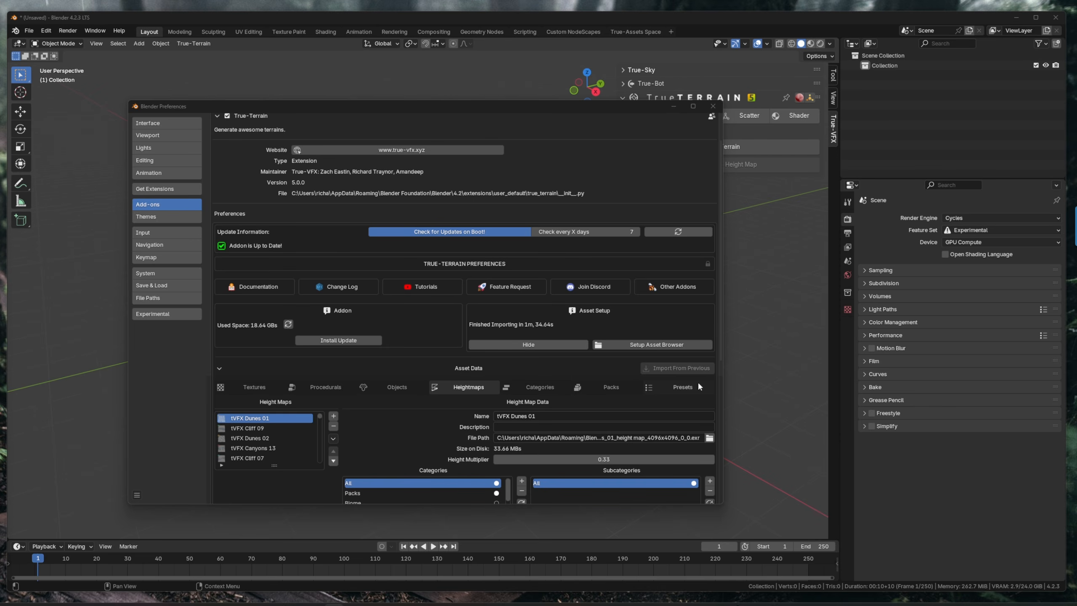
- Check the imported packs in True-Terrain's asset data and reload the presets
left_click(615, 386)
scroll(466, 384, "down", 2)
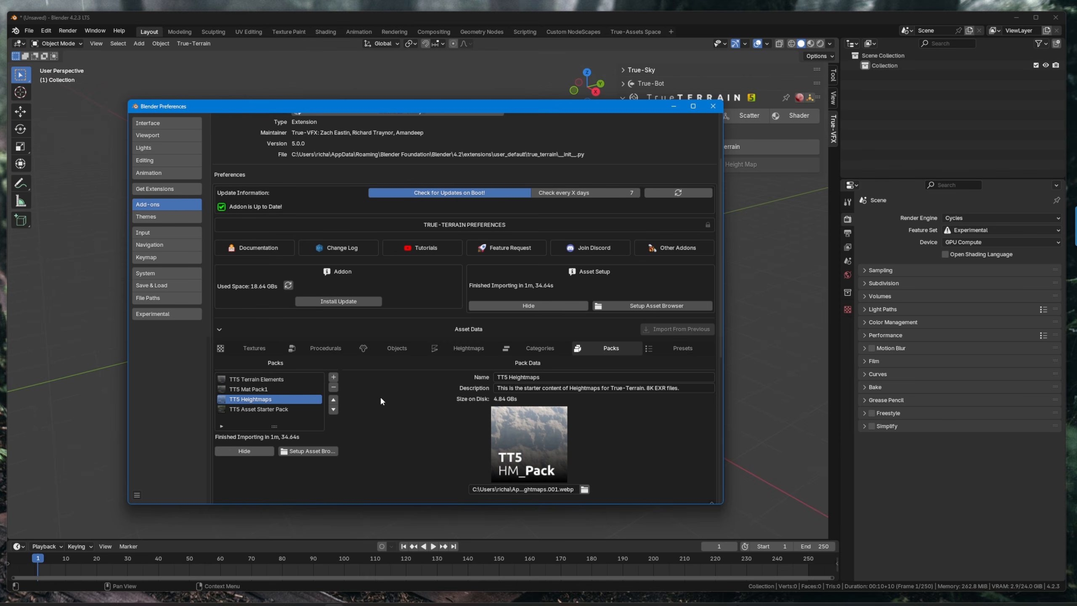
left_click(673, 352)
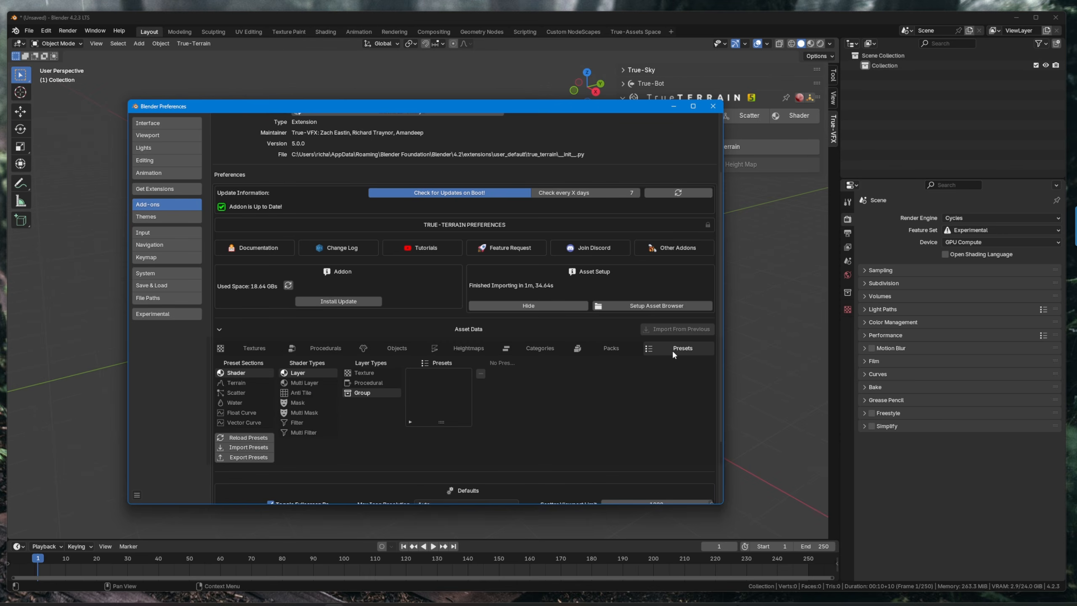
left_click(305, 383)
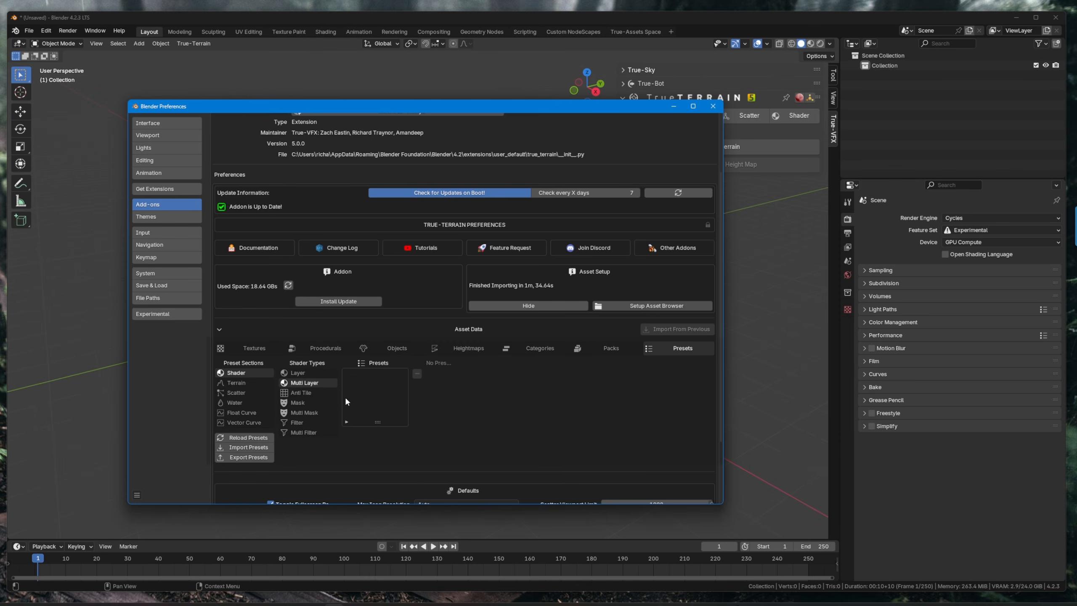
left_click(249, 438)
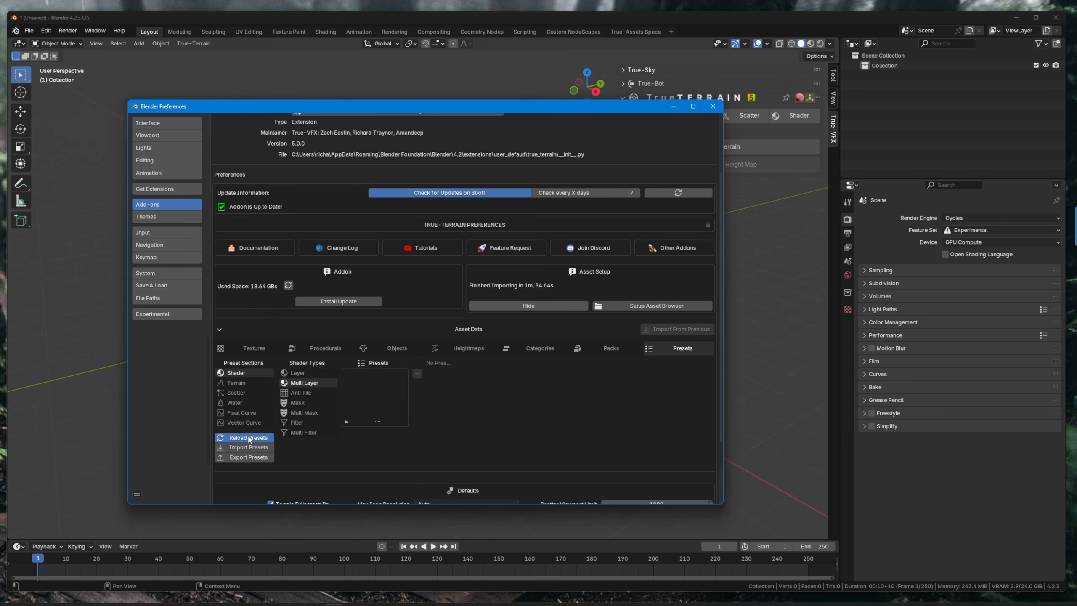
- Examine the Multi Layer presets of the Scatter section in True-Terrain's asset data
left_click(234, 382)
left_click(234, 393)
left_click(305, 383)
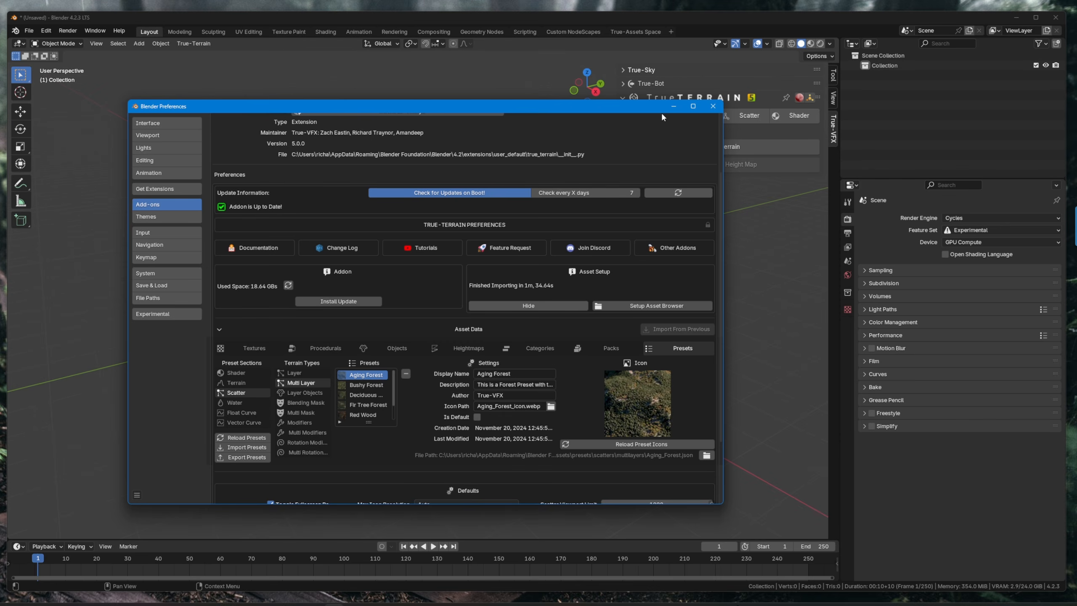
scroll(407, 349, "up", 3)
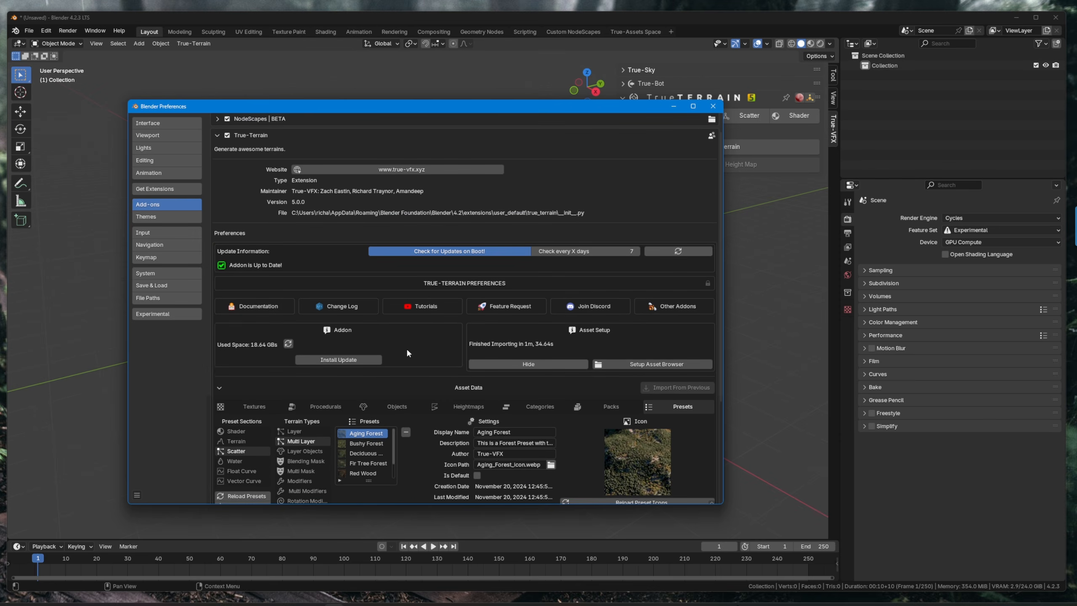
scroll(407, 348, "down", 3)
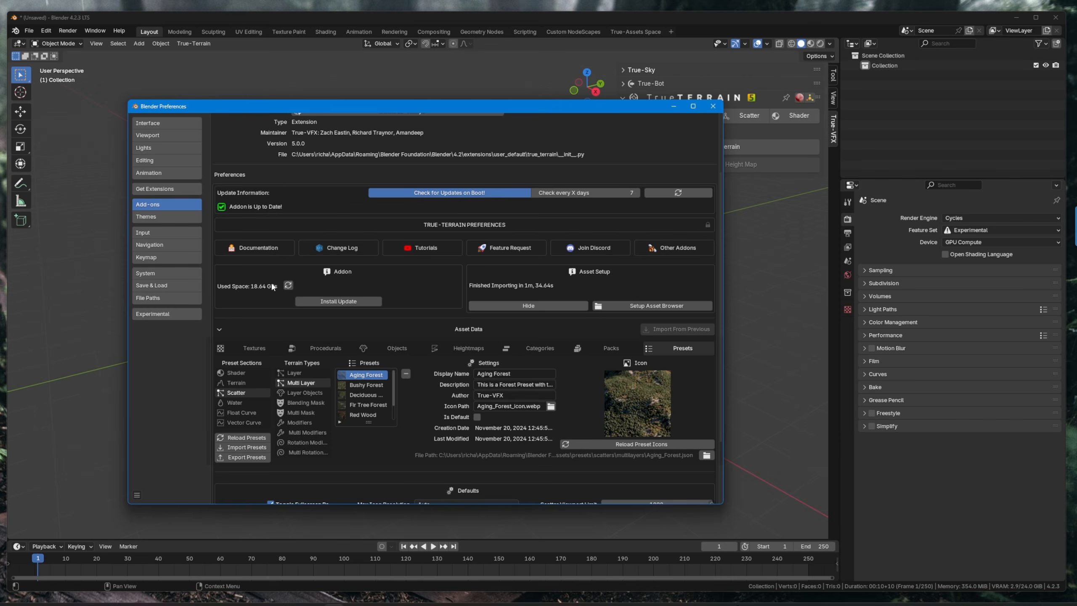
- Hide the finished import status in Asset Setup and minimize the preferences window
left_click(524, 304)
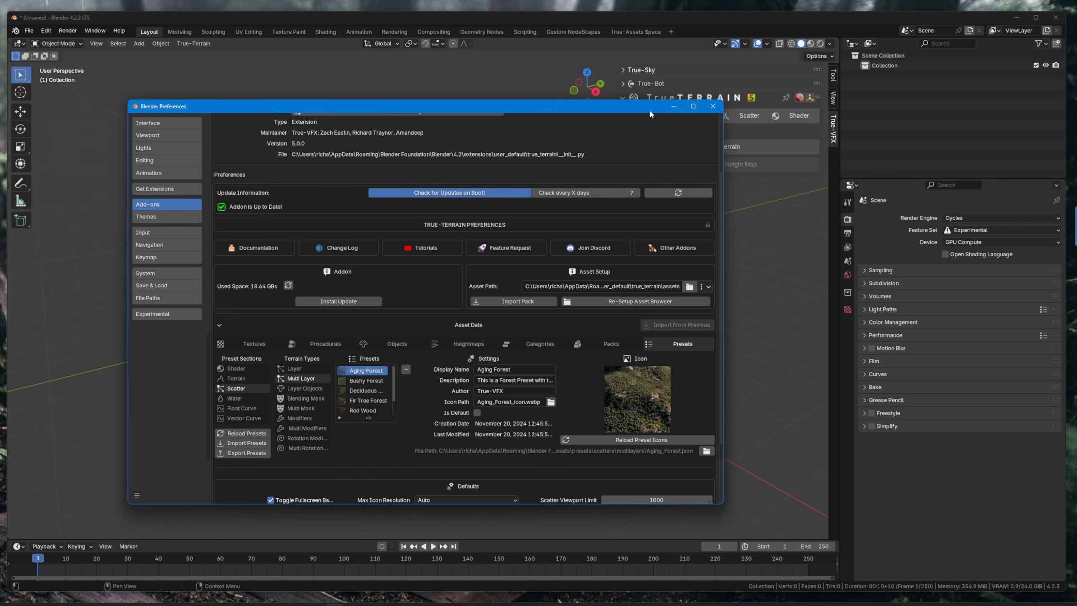
scroll(570, 188, "up", 4)
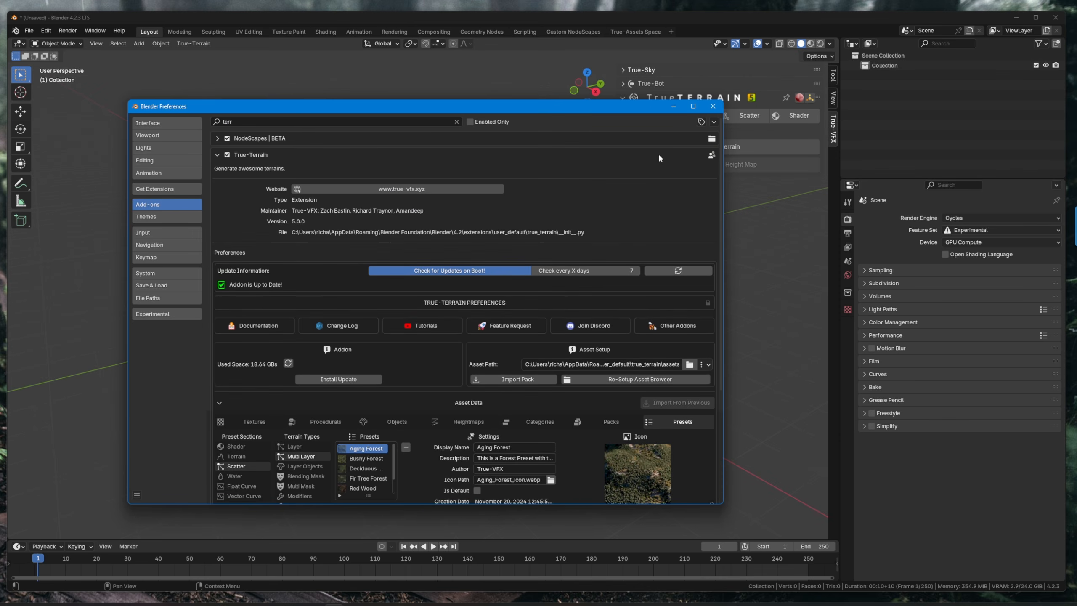
left_click(671, 107)
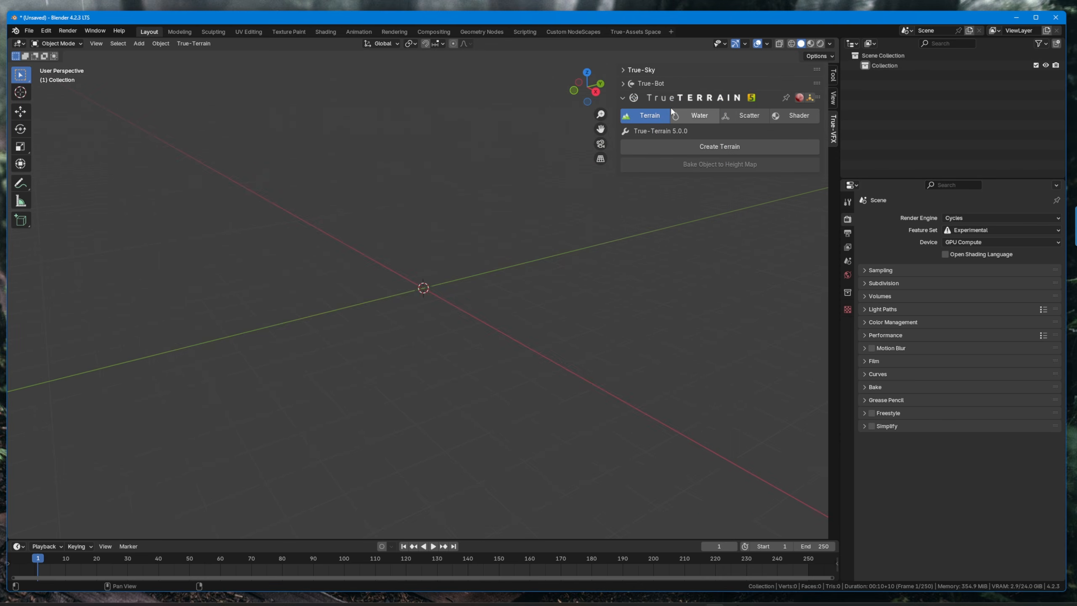
- Review the Grid, Root Layer and Multi-Layer preset choices for a new terrain, leaving each at Default
middle_click_drag(418, 230, 421, 231)
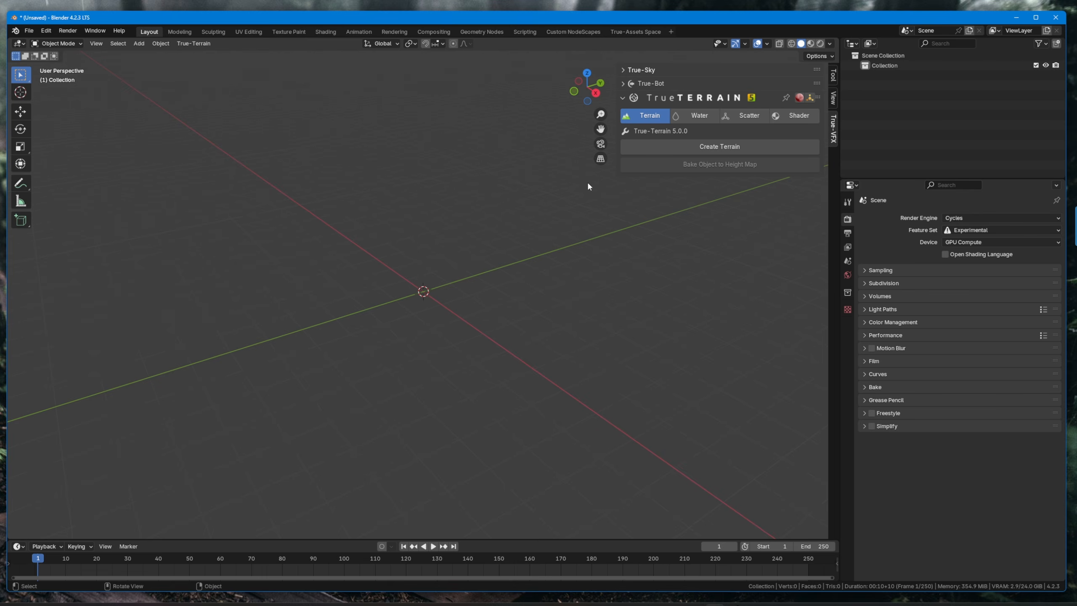
left_click(687, 148)
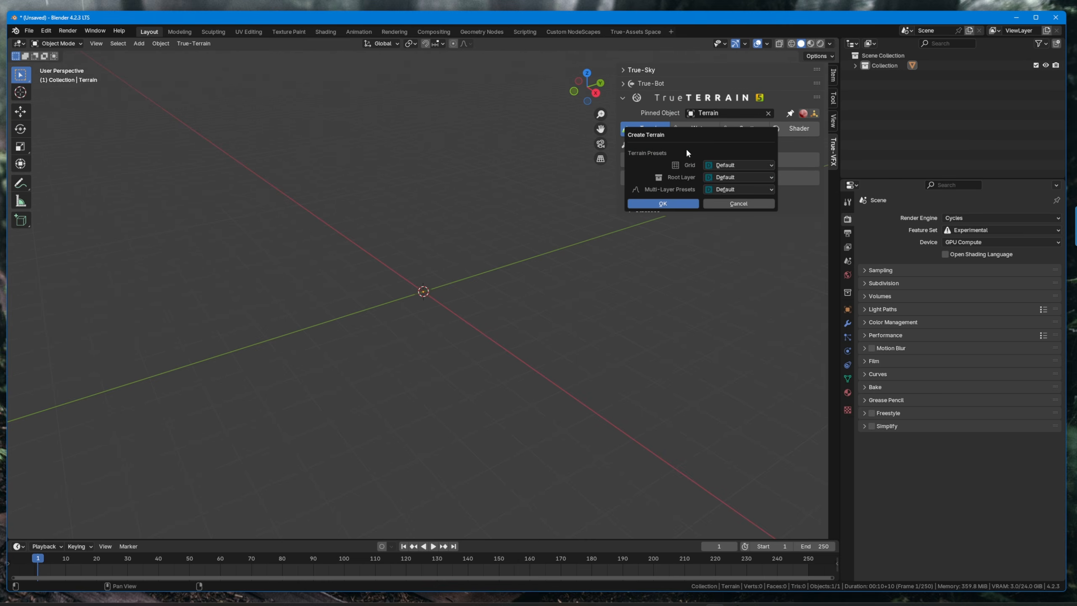
left_click(725, 166)
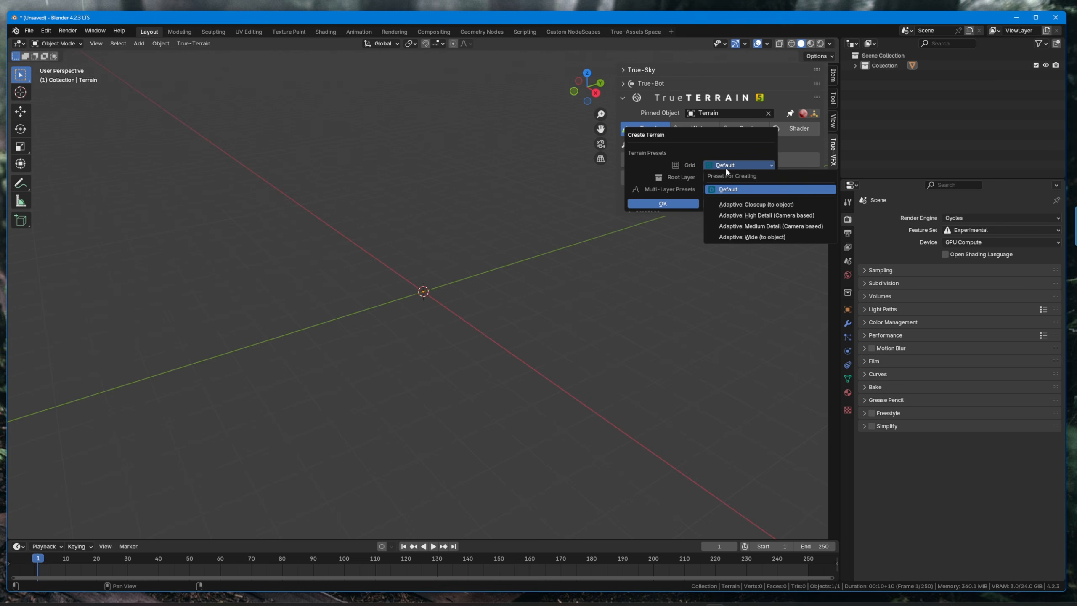
left_click(725, 168)
left_click(720, 174)
left_click(720, 175)
left_click(719, 187)
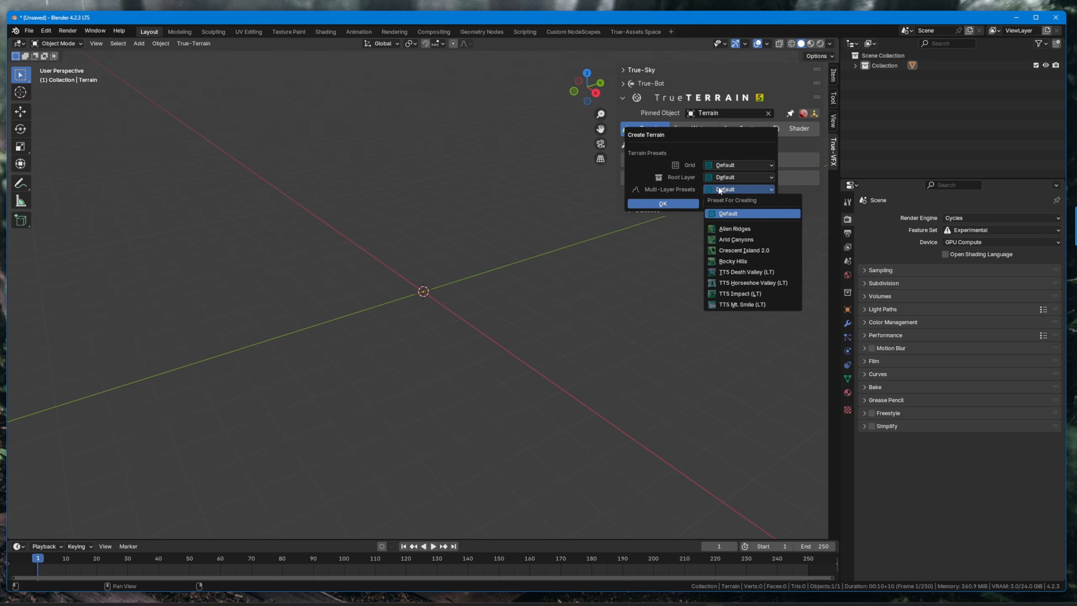
left_click(670, 204)
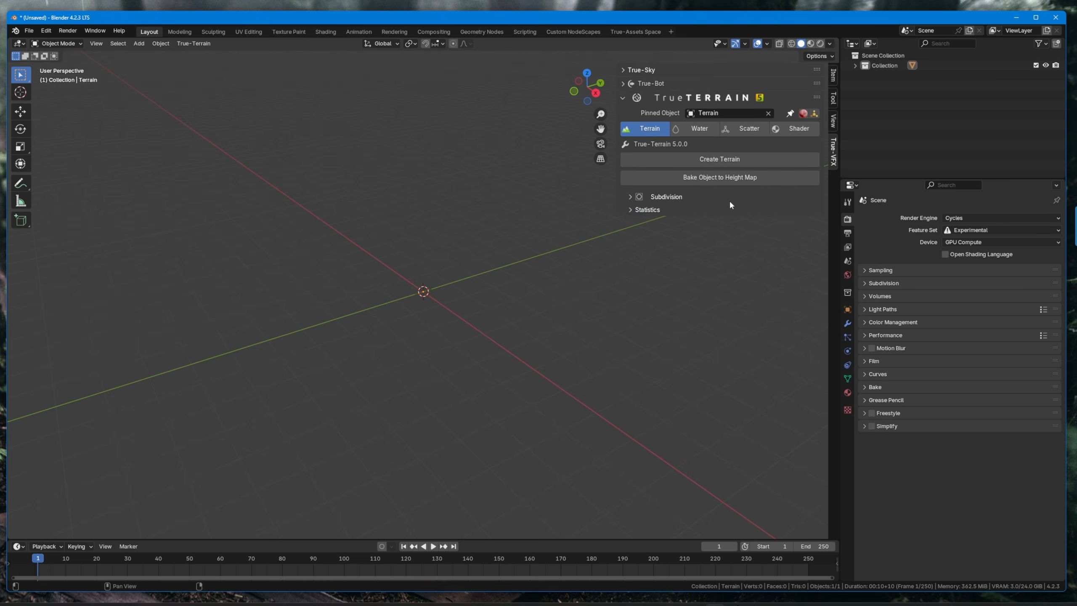
- Create a terrain directly with the default presets, skipping the preset dialog
left_click(696, 160, "alt")
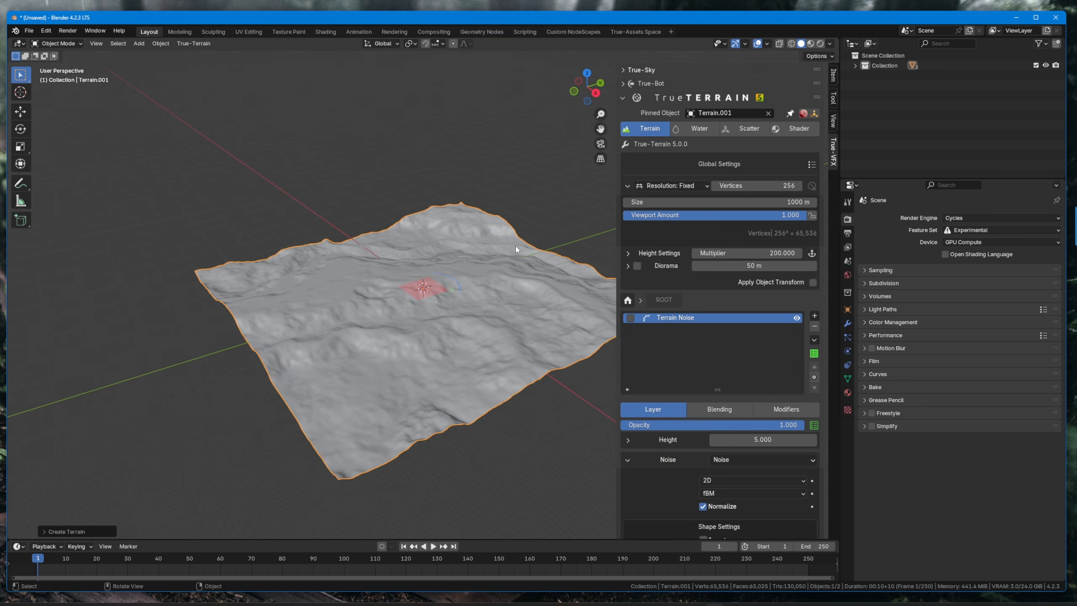
middle_click_drag(516, 250, 482, 252)
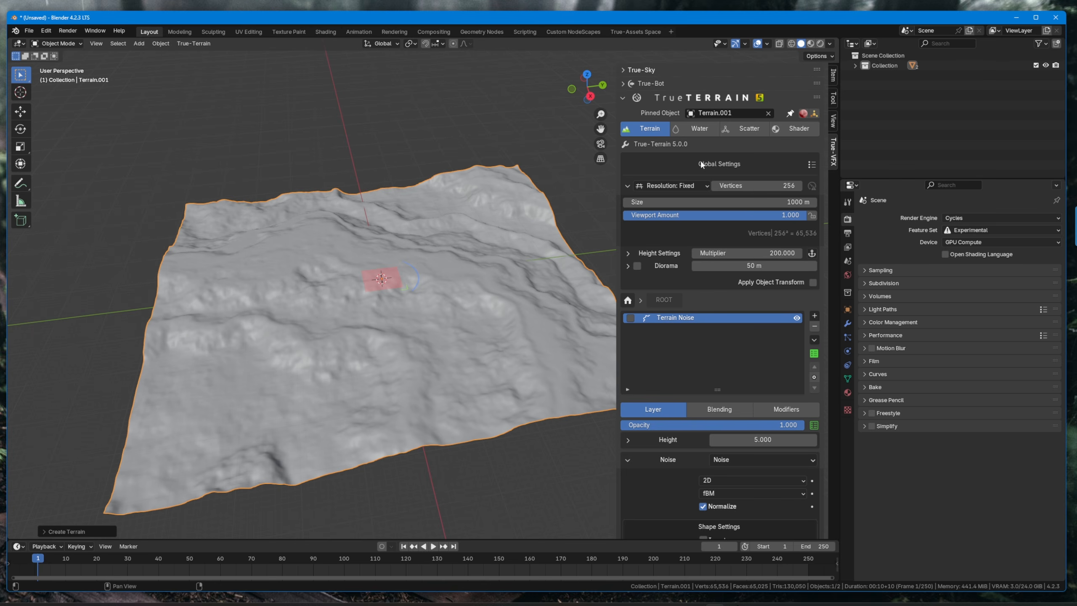
middle_click_drag(395, 236, 403, 225)
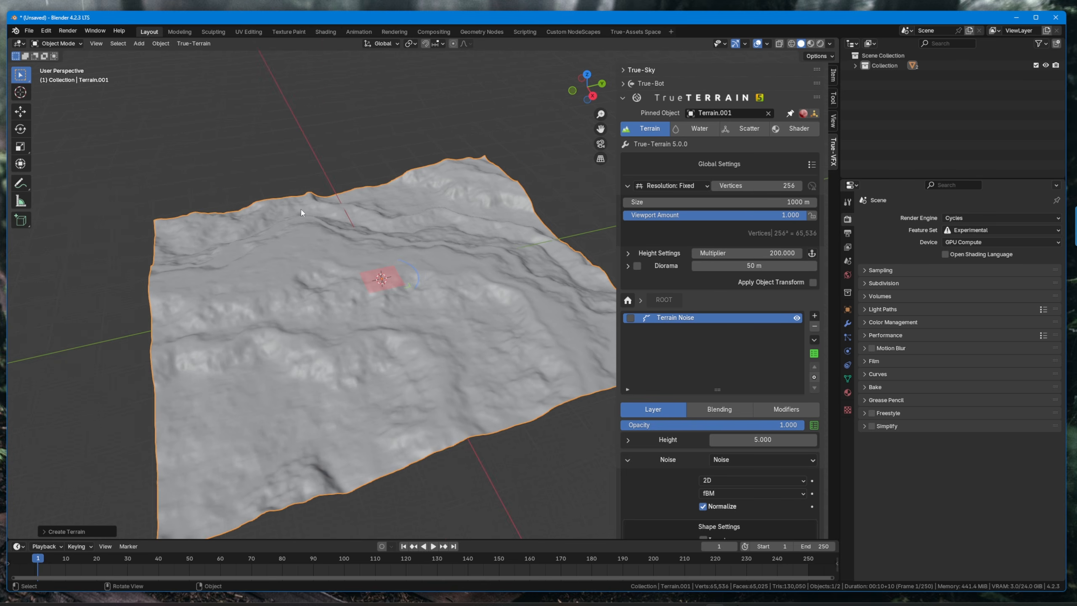
- Set the terrain's resolution type to Adaptive and look through a newly added camera
left_click(693, 186)
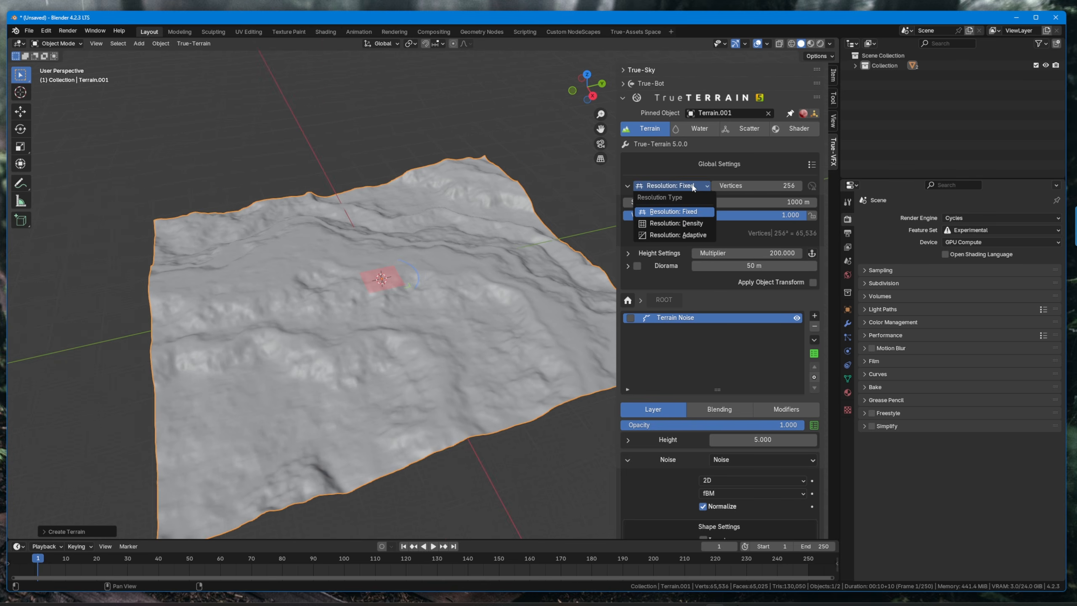
left_click(693, 236)
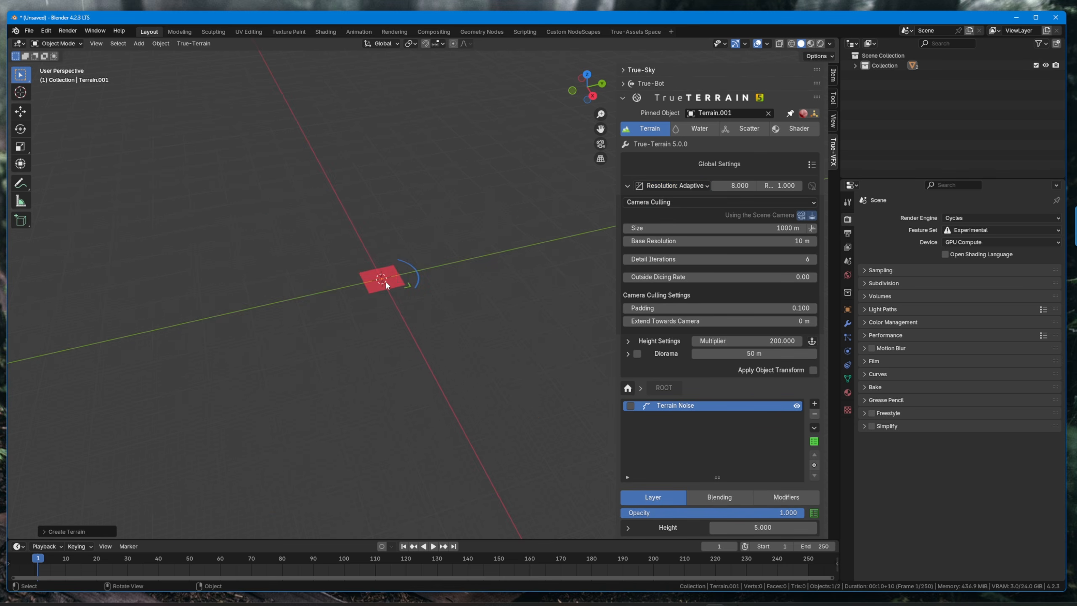
key("shift+a")
left_click(359, 437)
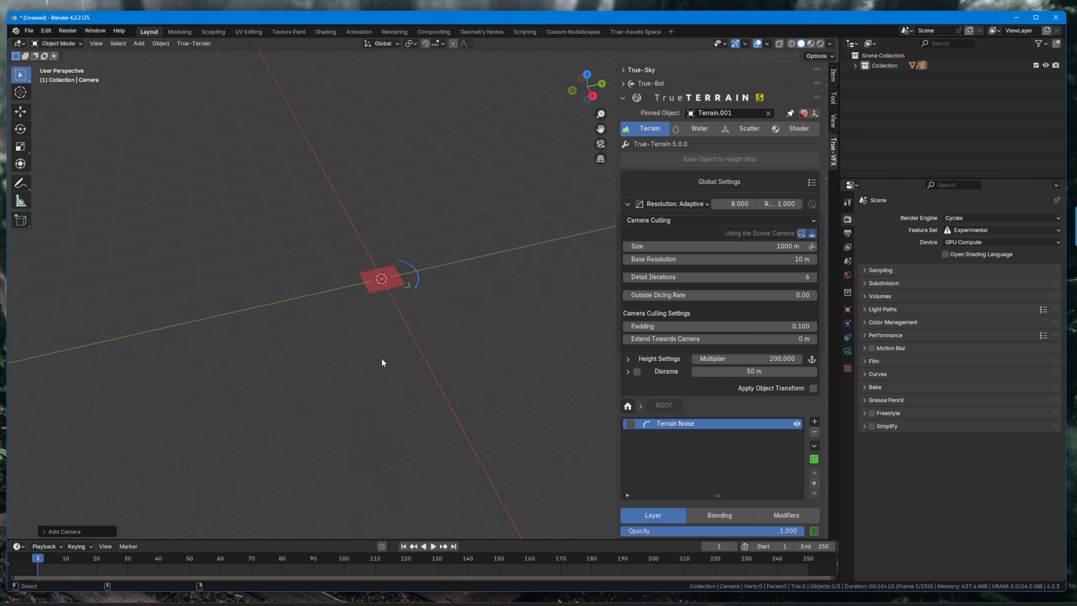
key("KP_0")
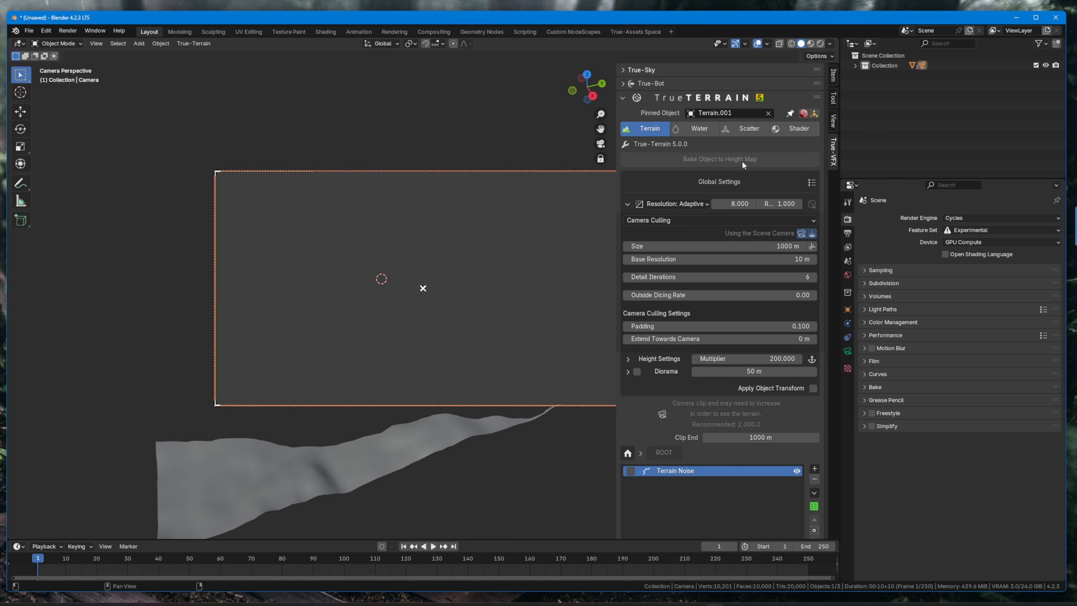
- Set the camera's Clip End to 2000 m
left_click(756, 436)
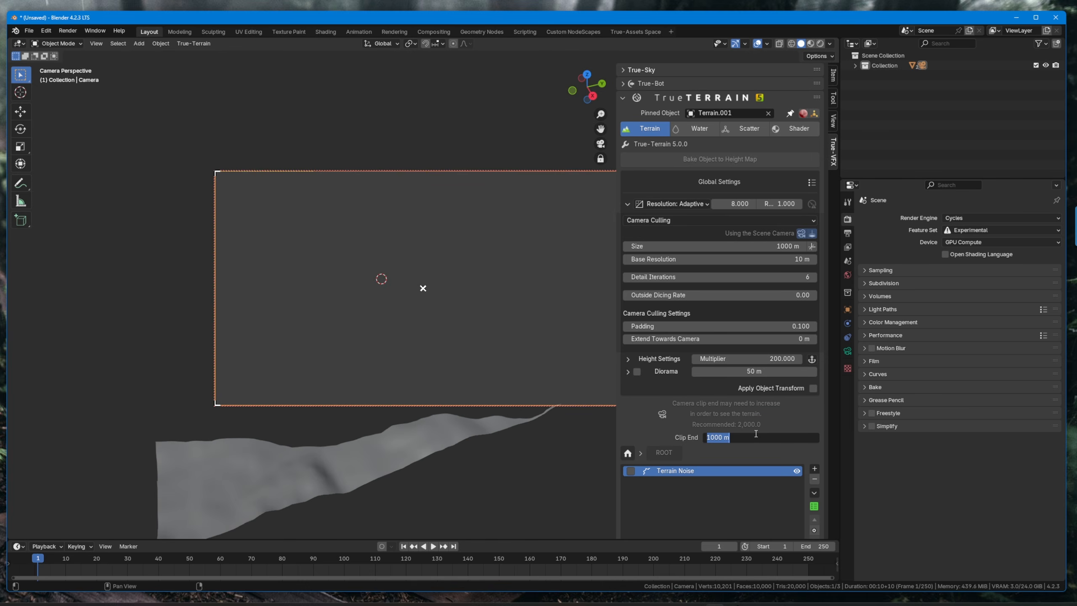
type("2000")
key("Return")
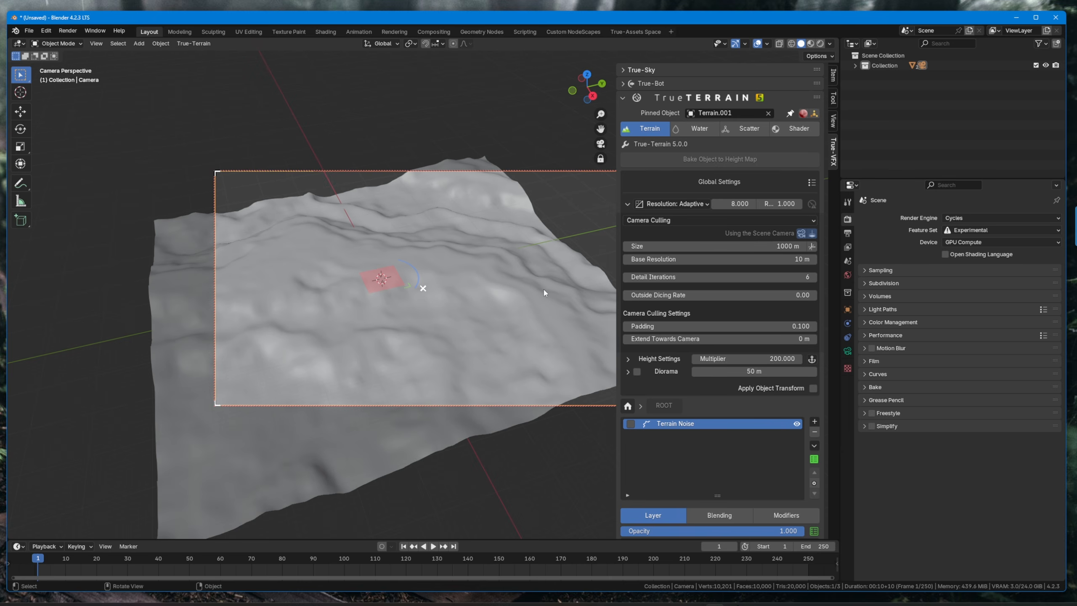
- Fly the camera forward to frame a close view over the terrain surface
key("shift+grave")
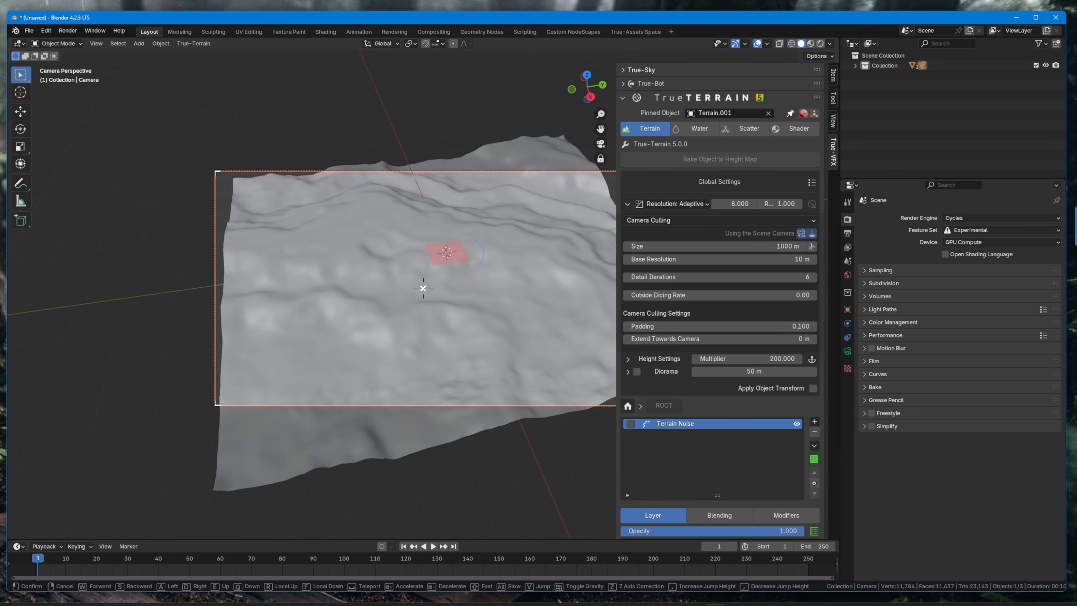
key("w")
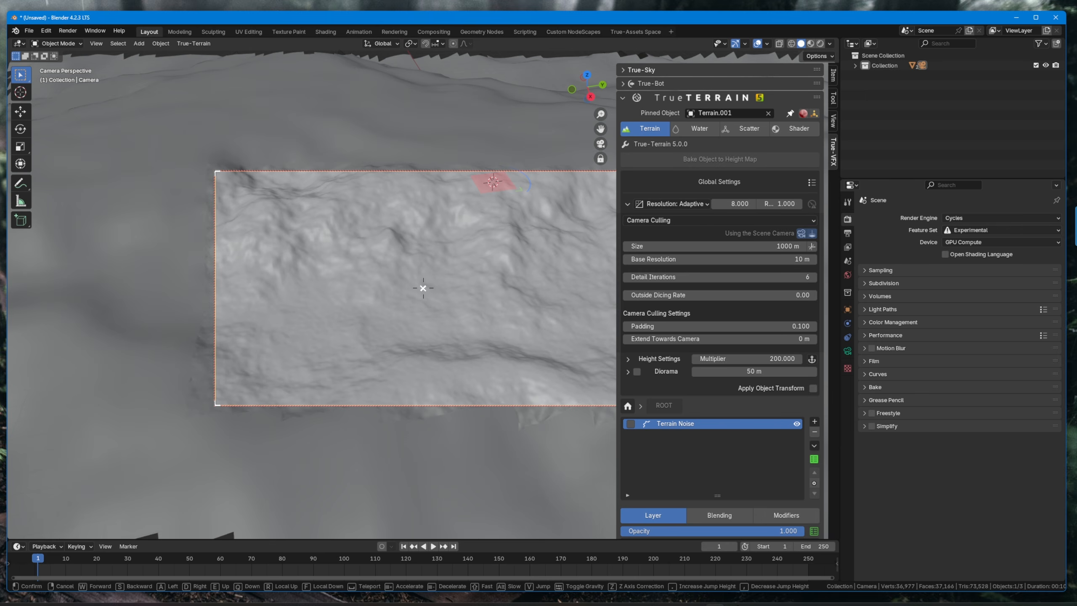
left_click(475, 291)
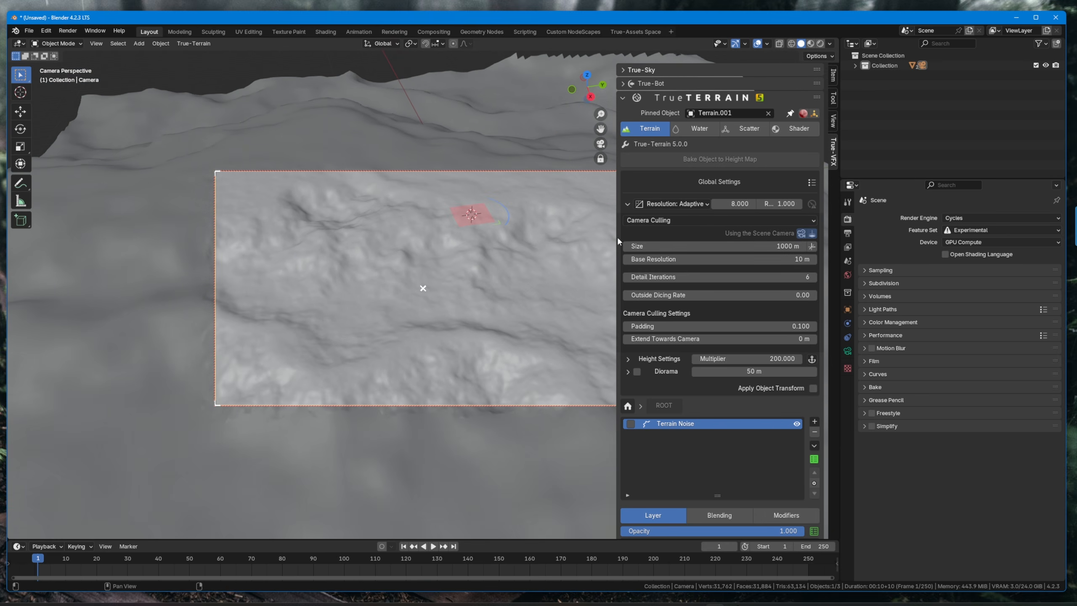
middle_click_drag(555, 262, 457, 257, "shift")
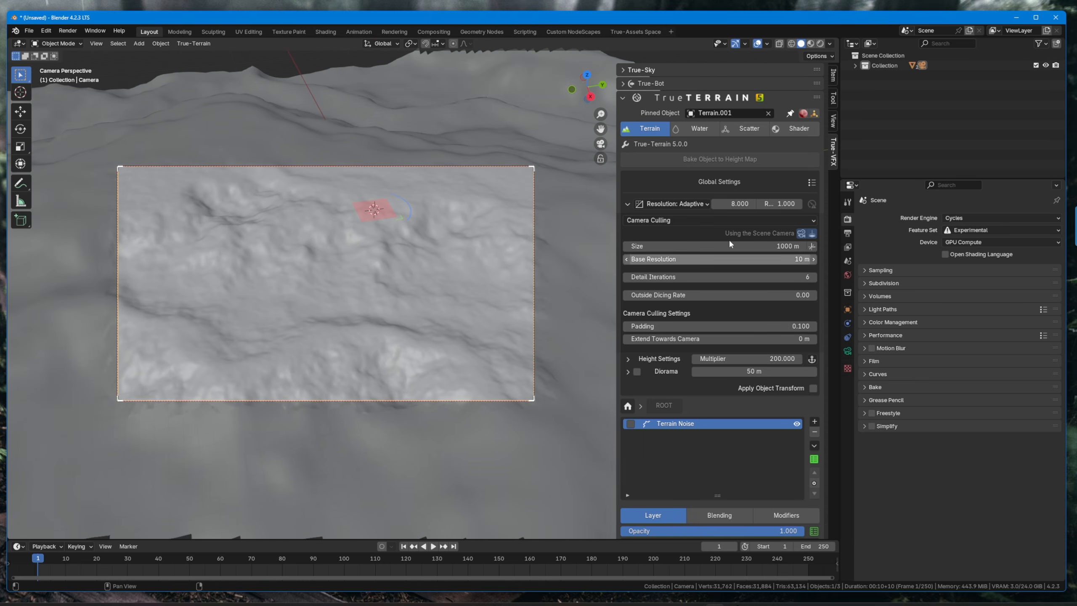
- Set the terrain's resolution type back to Fixed and select the terrain outside the camera view
left_click(700, 204)
left_click(692, 230)
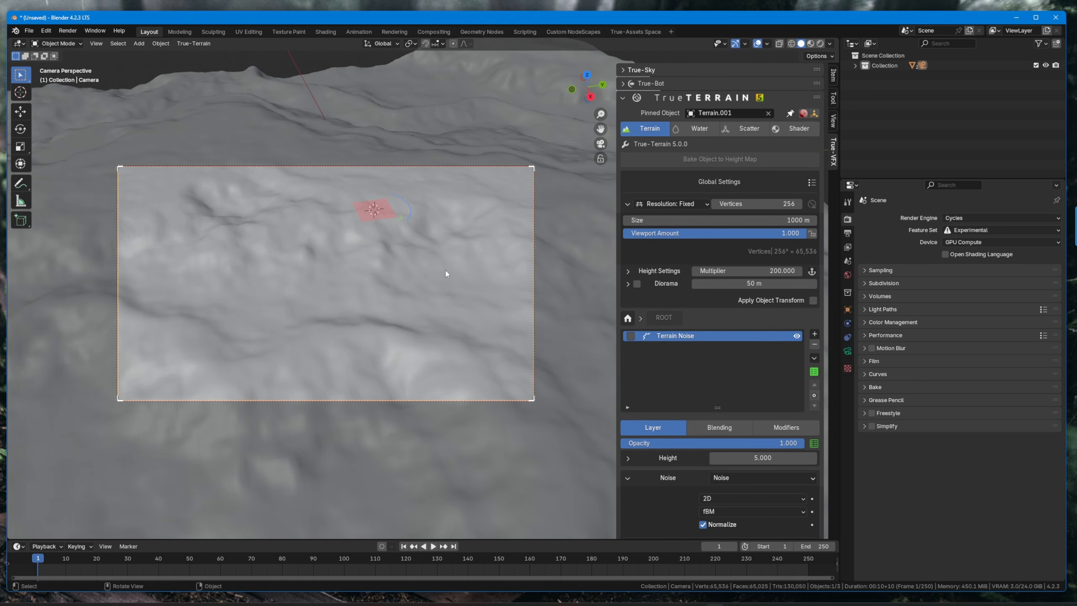
middle_click_drag(445, 271, 446, 274)
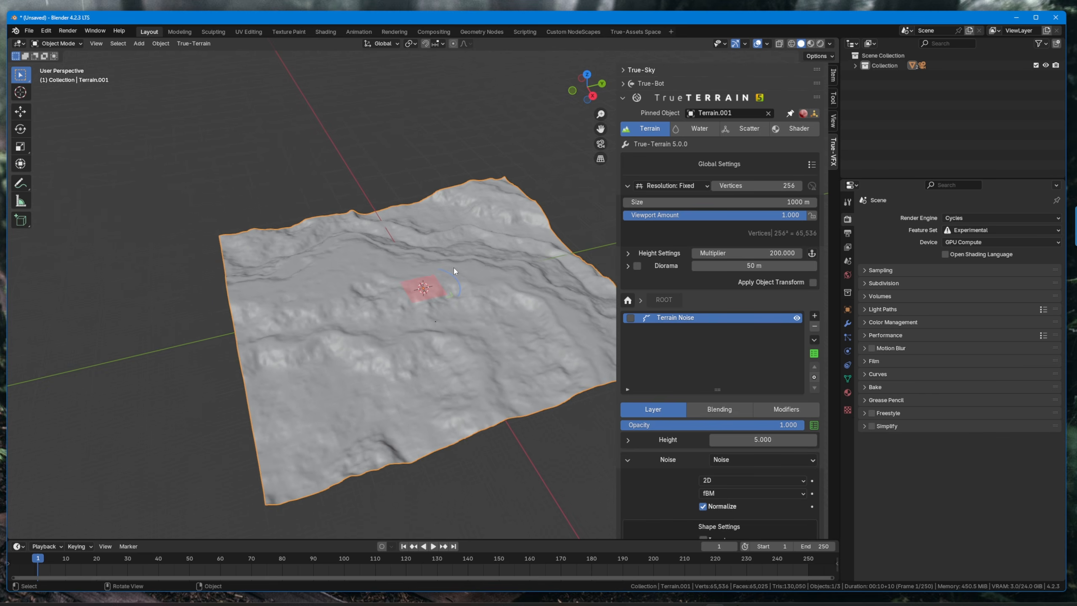
left_click(496, 209)
middle_click_drag(496, 208, 415, 232)
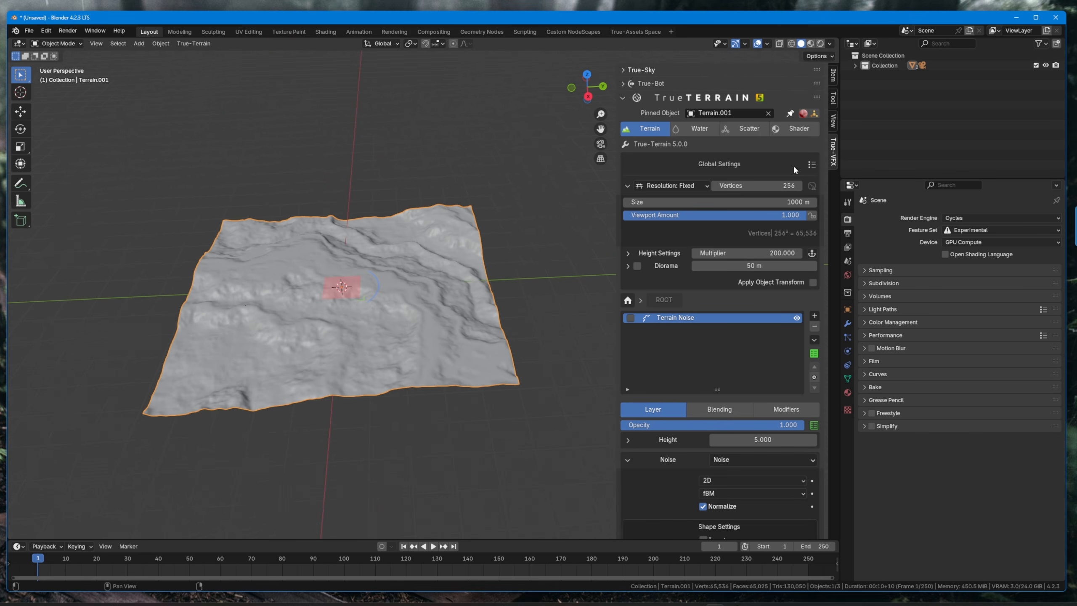
- Try different vertex counts for the Fixed resolution, with the whole terrain in view and up close
left_click_drag(749, 187, 787, 186)
right_click(748, 187)
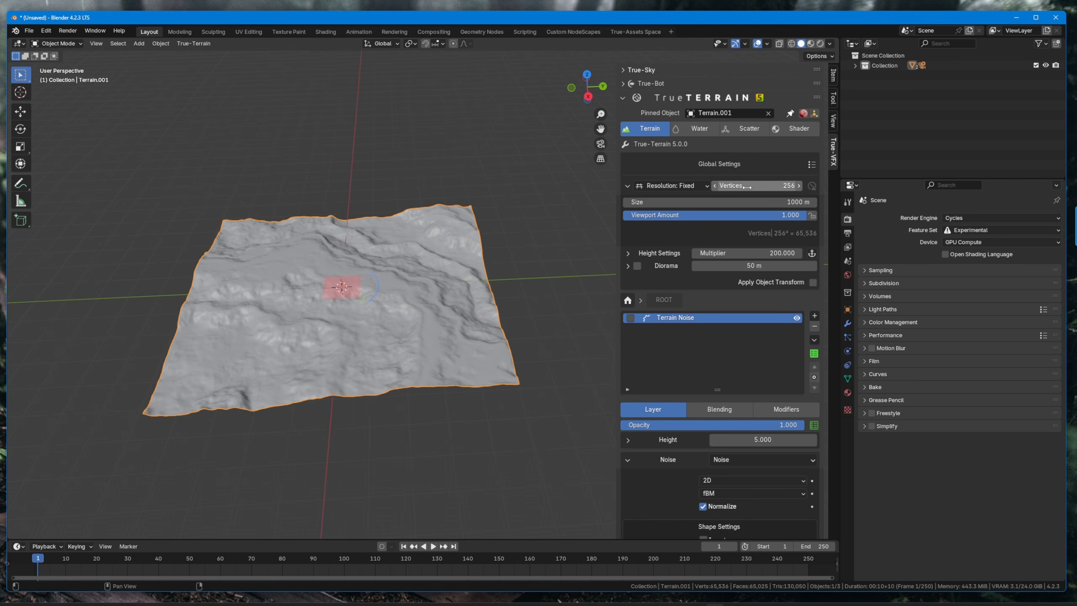
scroll(382, 296, "up", 5)
middle_click_drag(382, 297, 402, 285)
left_click_drag(731, 187, 757, 187)
right_click(731, 187)
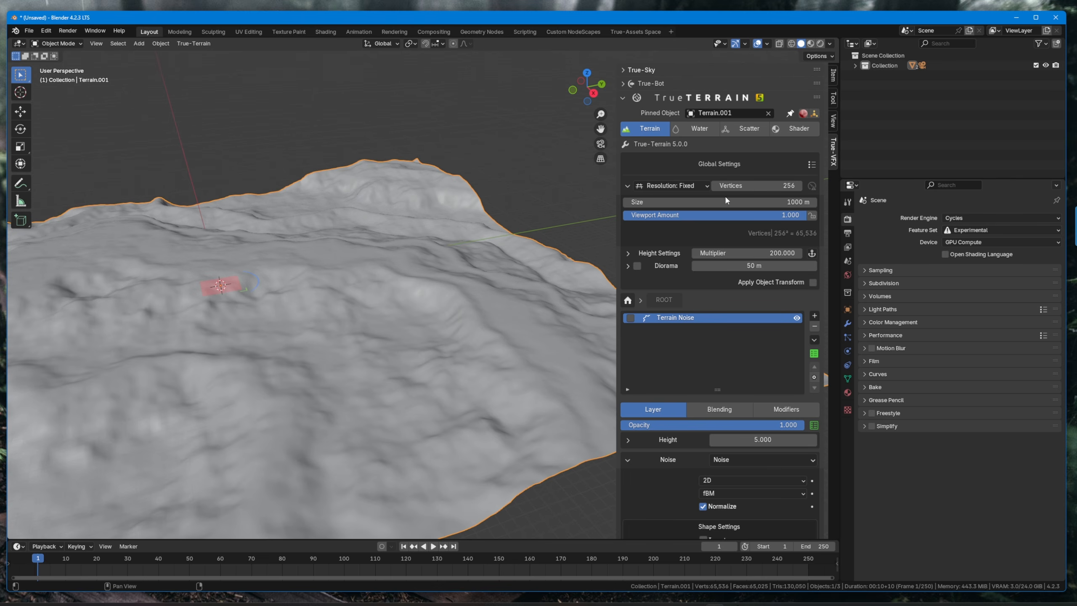
- Set the terrain's resolution type to Density with a resolution of 1
left_click(679, 187)
left_click(676, 223)
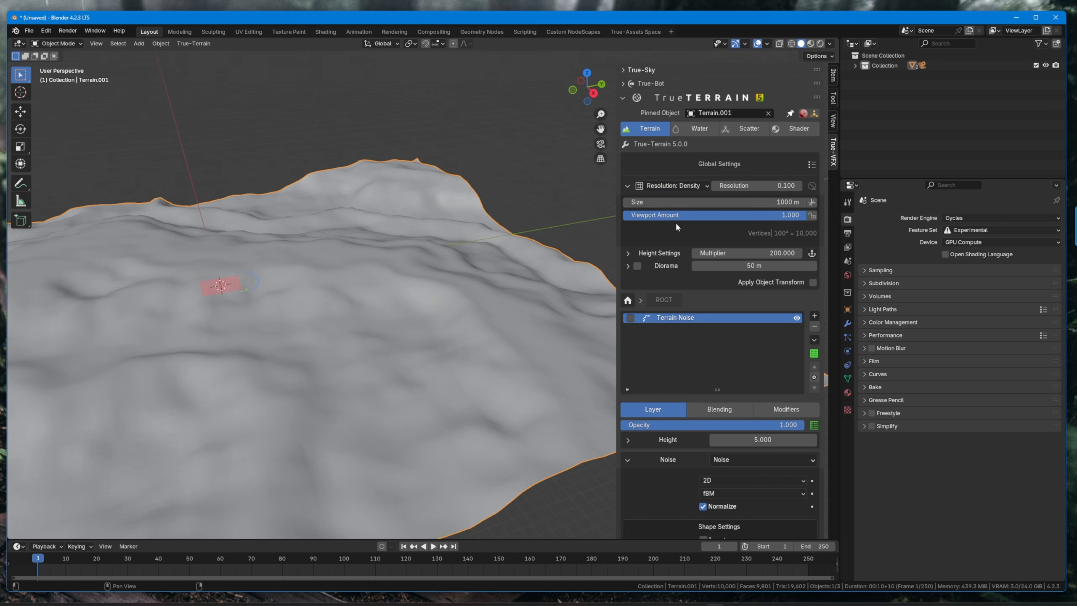
left_click(748, 187)
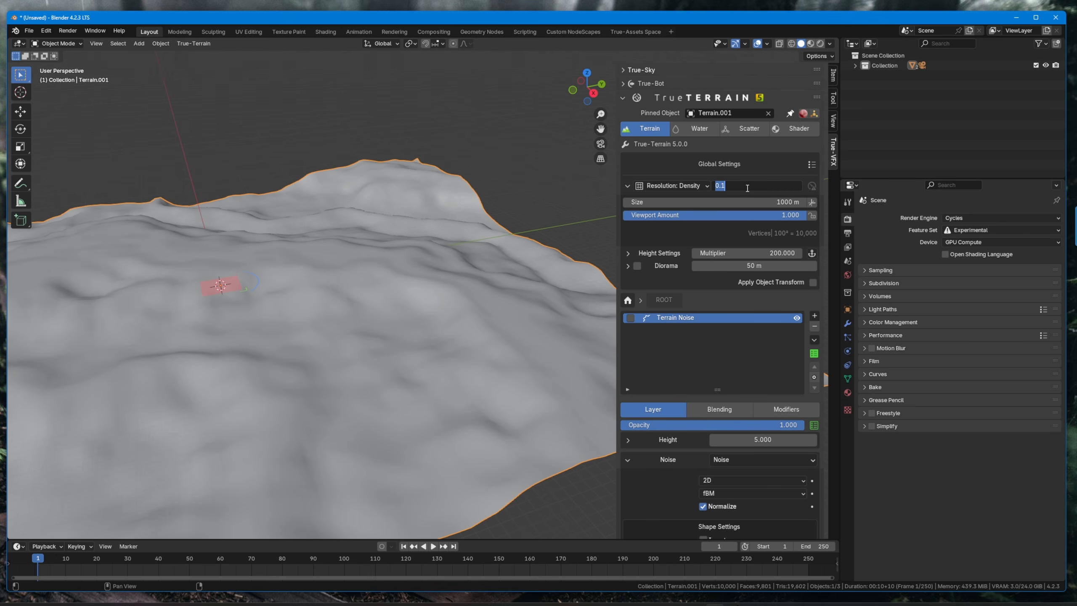
type("1")
key("Return")
scroll(354, 300, "down", 5)
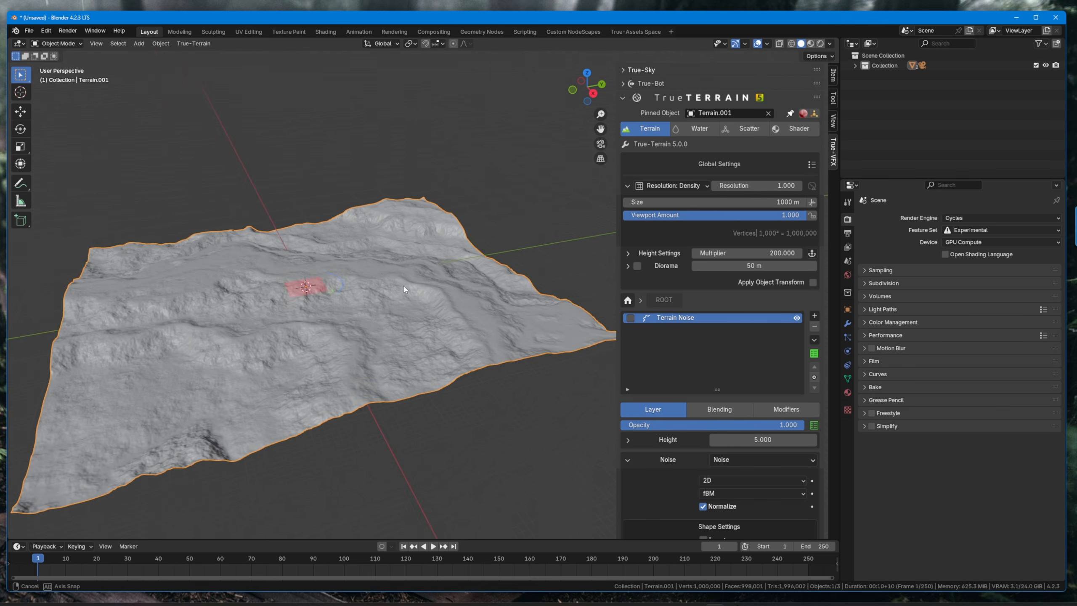
- Set the terrain size to 500 m and inspect its surface detail up close
left_click(722, 203)
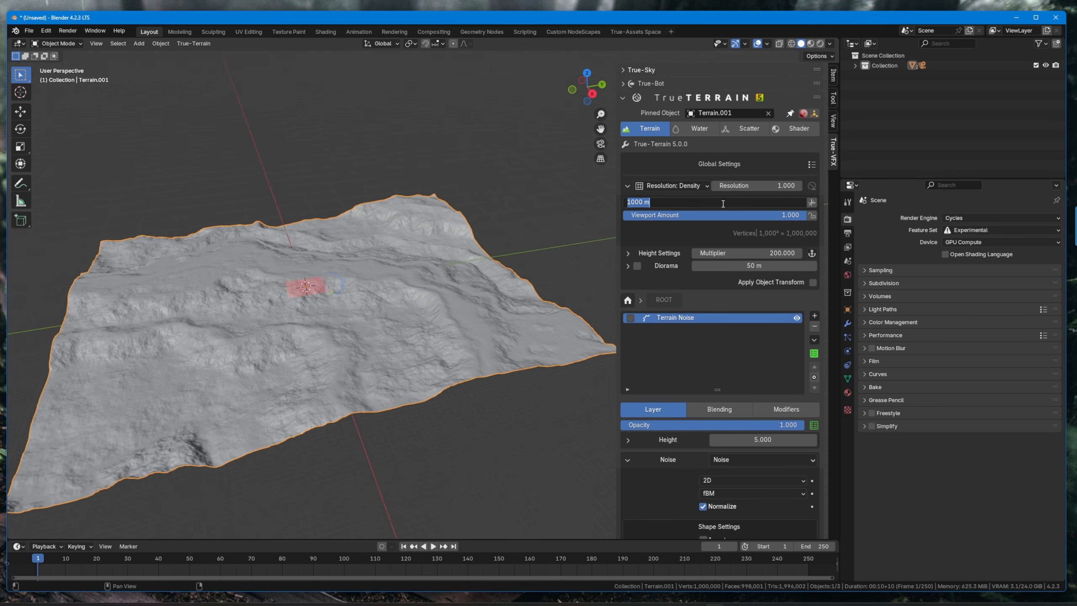
type("500")
key("Return")
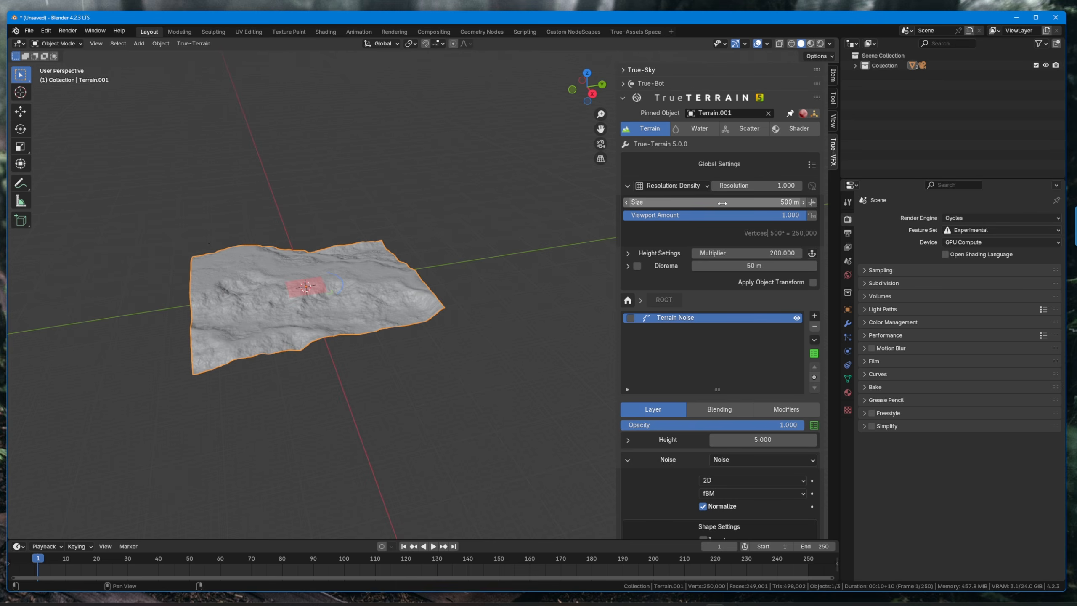
scroll(327, 291, "up", 3)
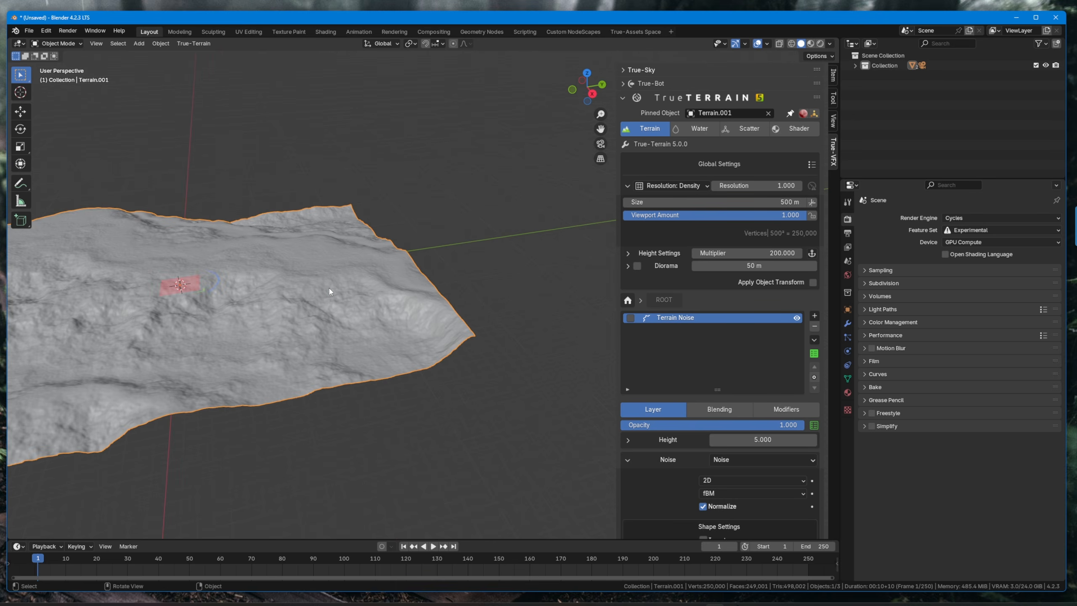
middle_click_drag(329, 288, 438, 313, "shift")
scroll(443, 312, "up", 2)
- Set the terrain size to 1500 m and inspect the surface detail at the Density resolution
left_click(730, 202)
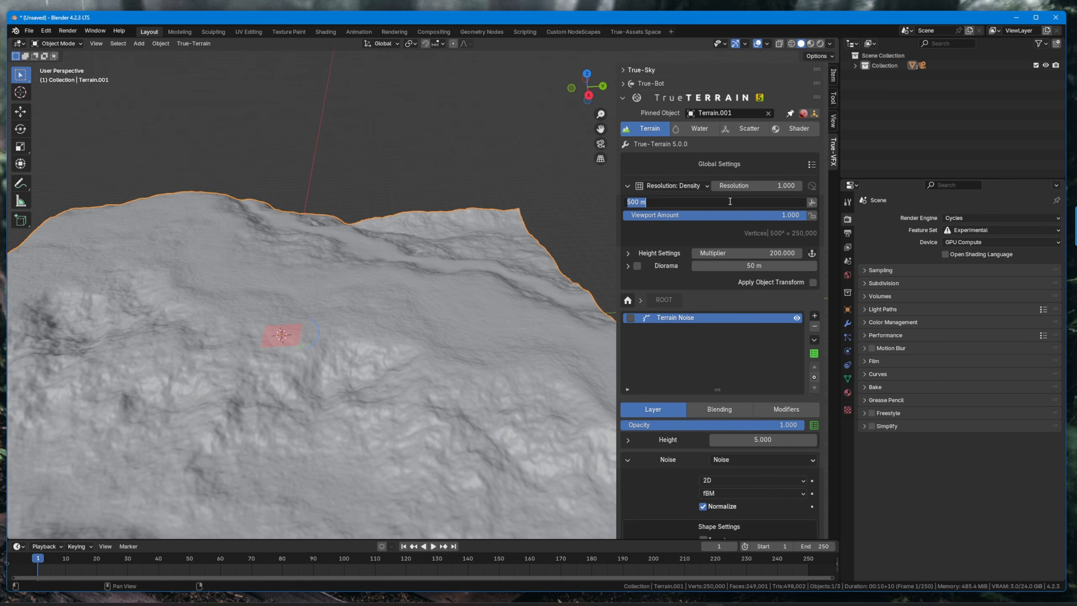
type("1500")
key("Return")
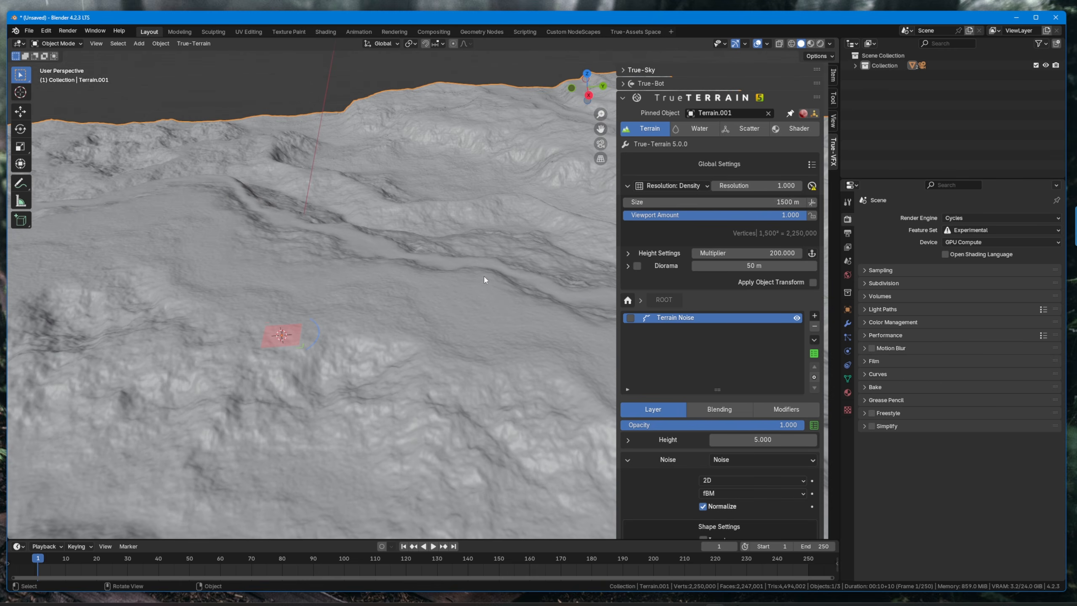
middle_click_drag(484, 276, 468, 288)
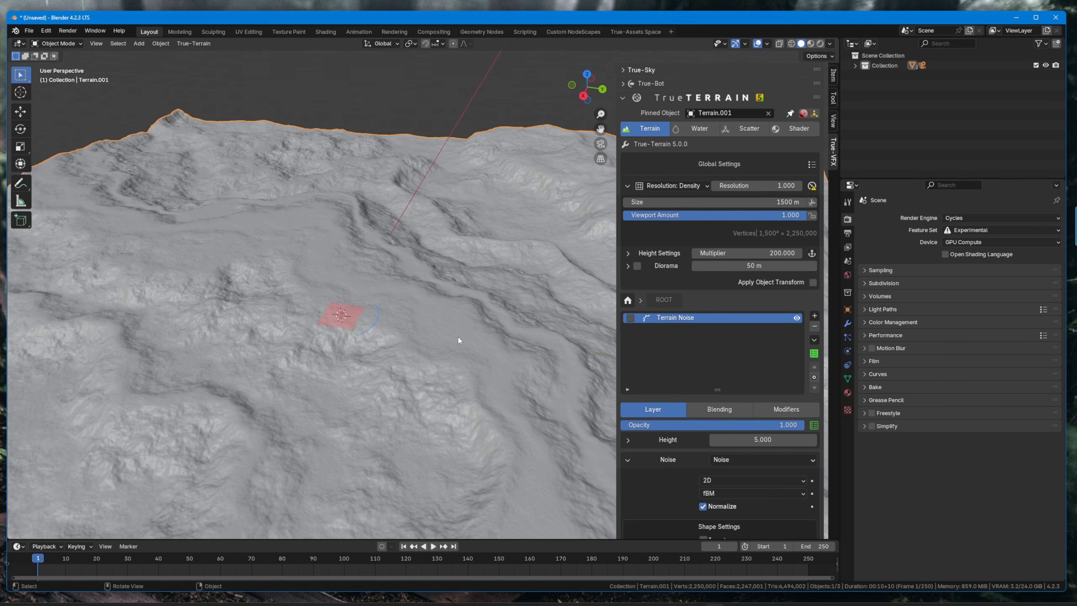
- Set the terrain's resolution type to Fixed and its size to 1000 m
left_click(704, 185)
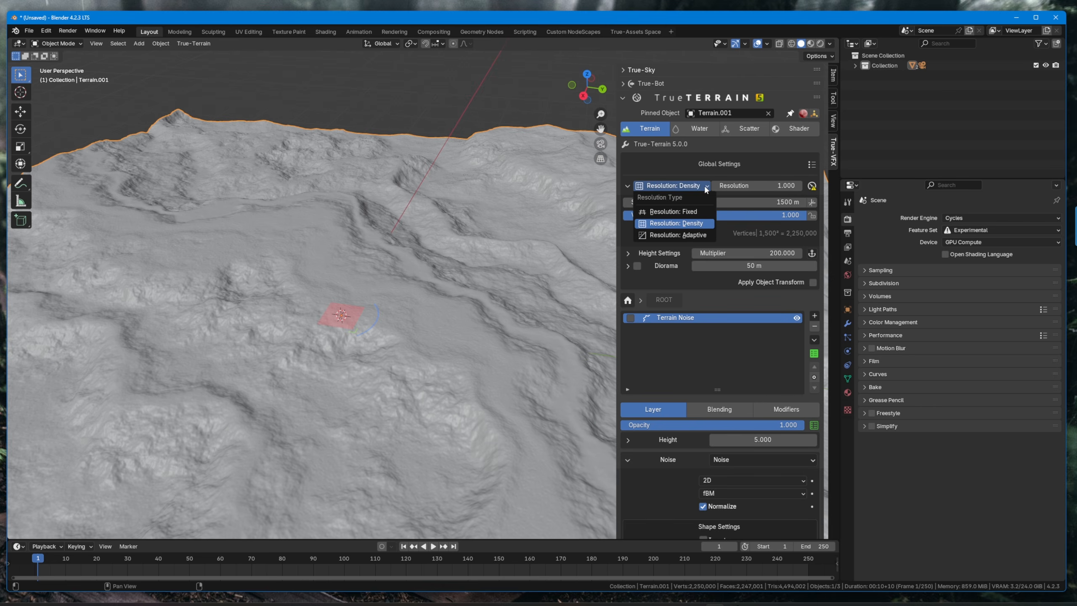
left_click(696, 212)
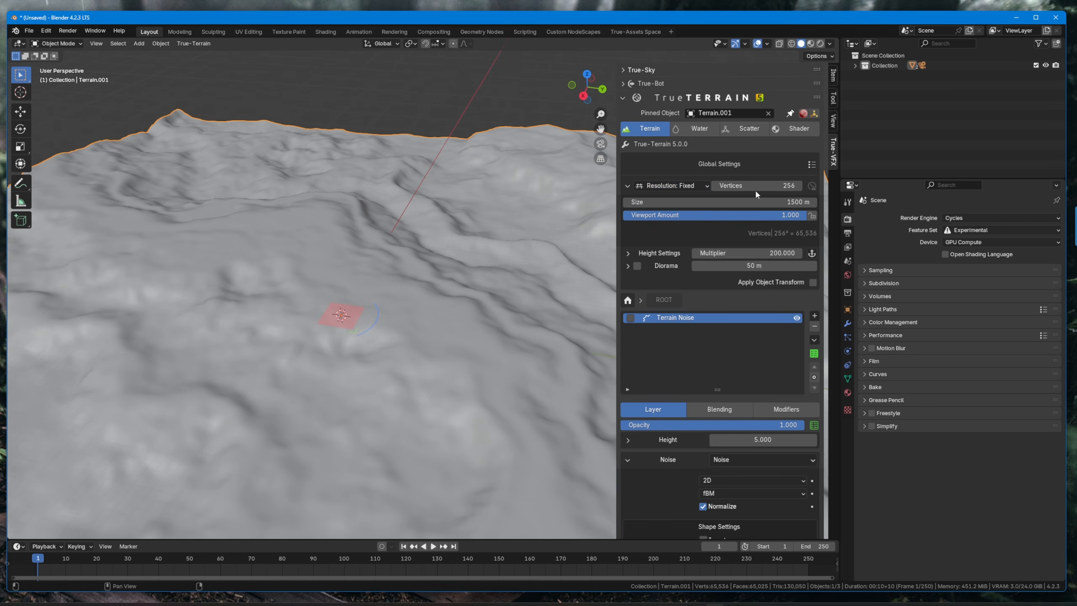
left_click(749, 202)
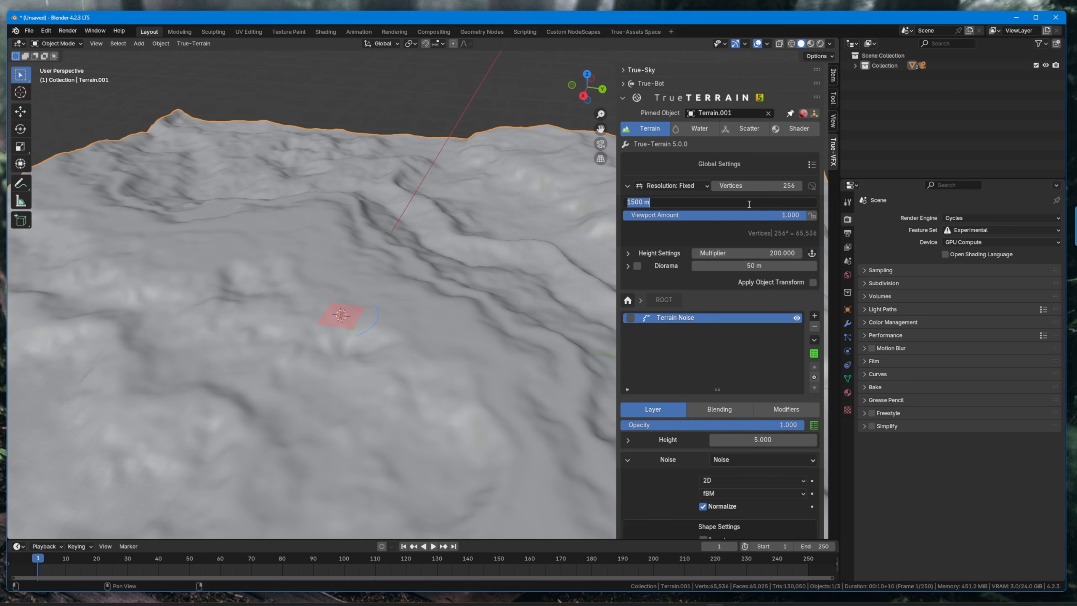
type("1000")
key("Return")
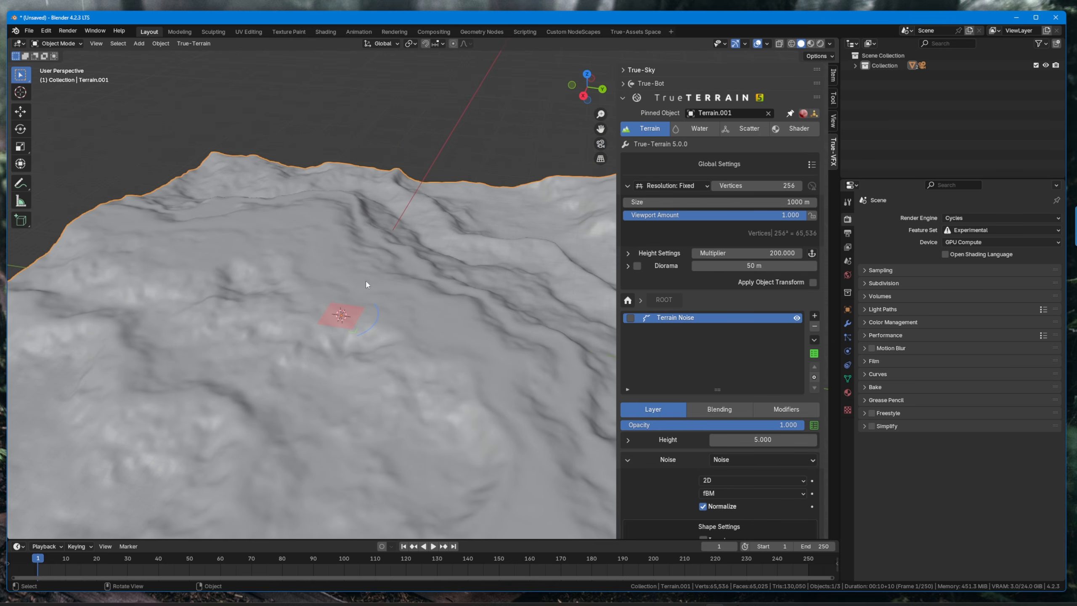
- Try a terrain size of 3000 m at the Fixed resolution and return the size to 1000 m
left_click(705, 202)
type("3000")
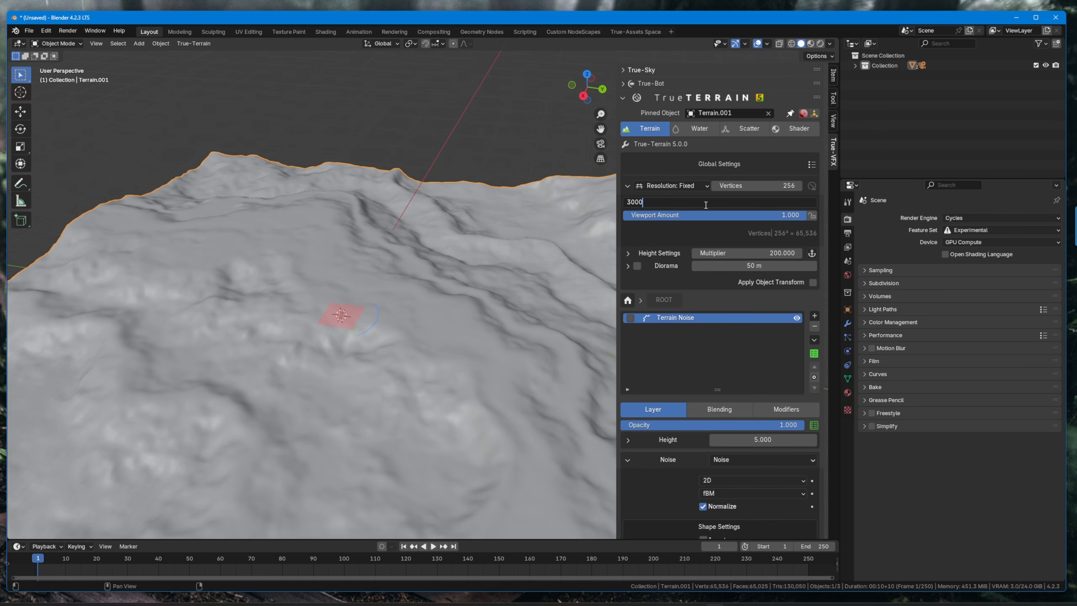
key("Return")
mouse_move(443, 279)
middle_mouse_down()
mouse_move(456, 286)
mouse_move(437, 297)
middle_mouse_up()
left_click(742, 203)
type("1000")
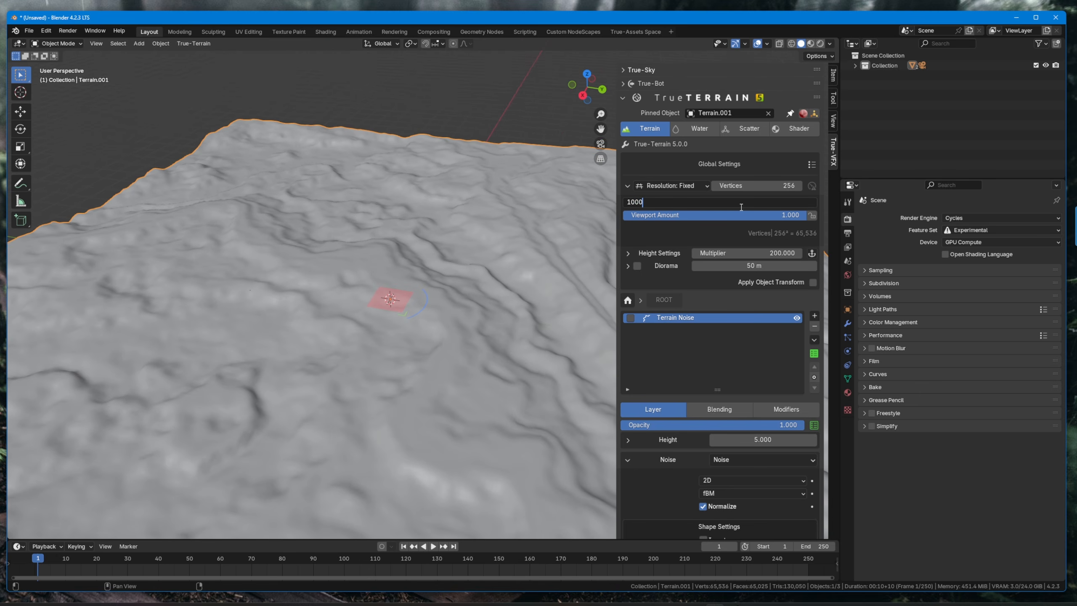
key("Return")
- Set the terrain's Fixed resolution to 2048 vertices
scroll(465, 266, "up", 5)
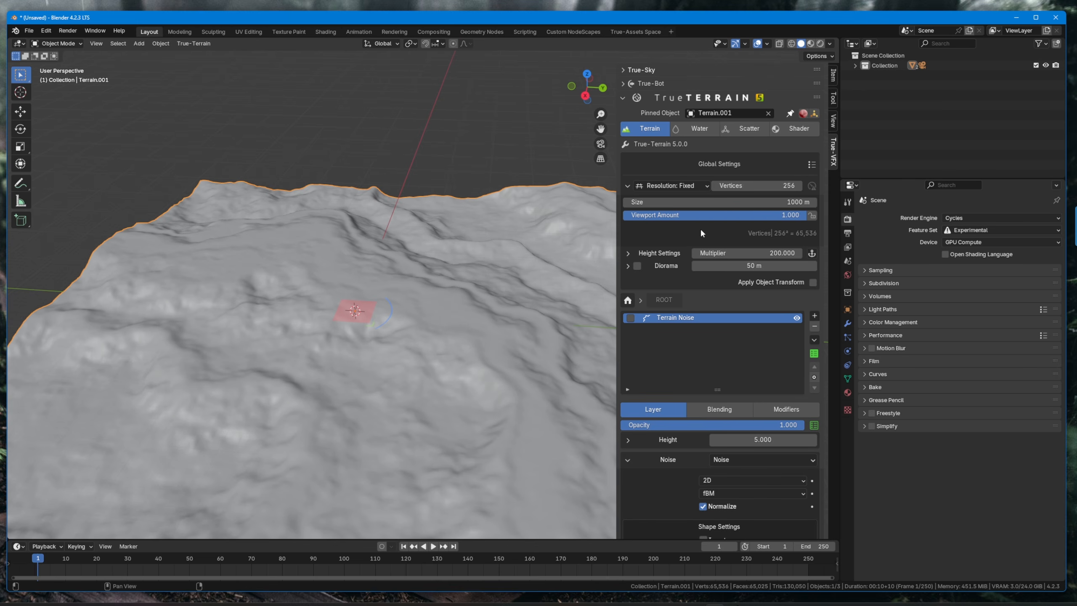
mouse_move(763, 214)
left_mouse_down()
mouse_move(581, 214)
mouse_move(769, 215)
left_mouse_up()
left_click(753, 186)
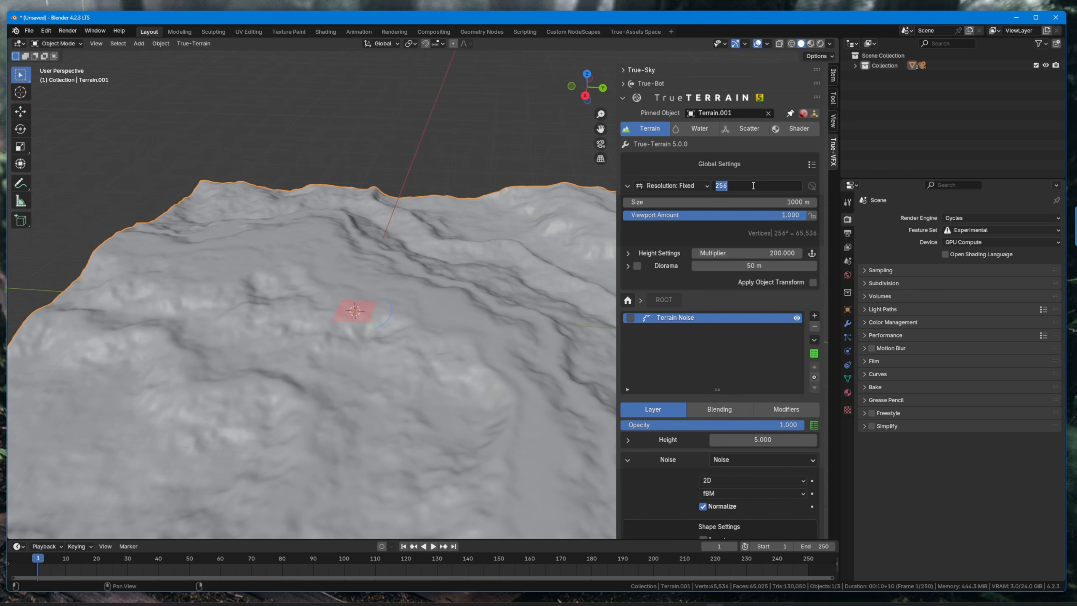
type("2048")
key("Return")
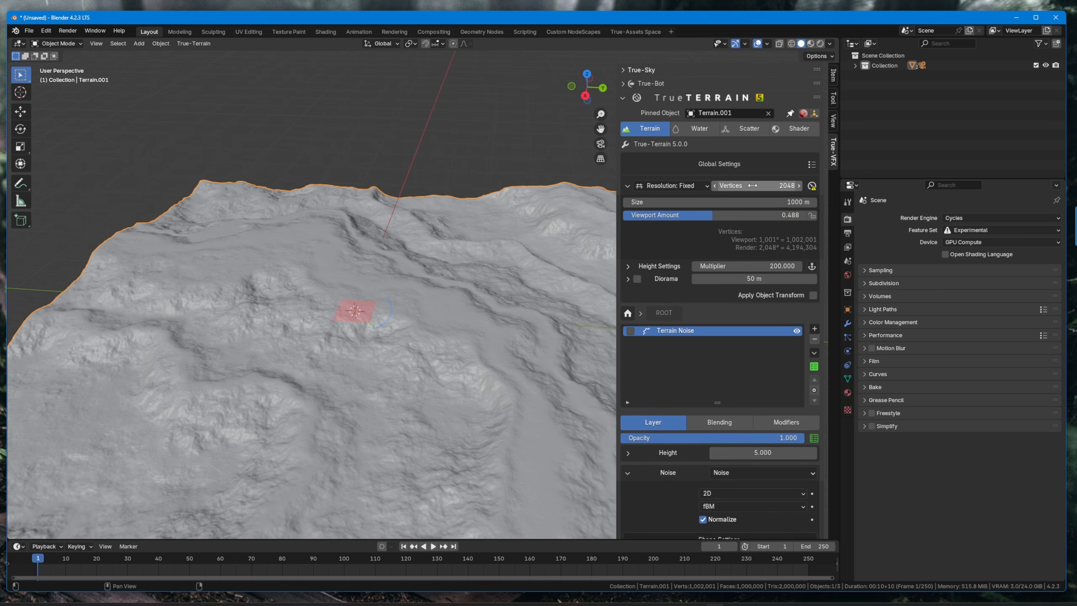
- Try a lower Viewport Amount for the terrain and examine the viewport limiting settings description
left_click_drag(708, 217, 642, 216)
right_click(645, 218)
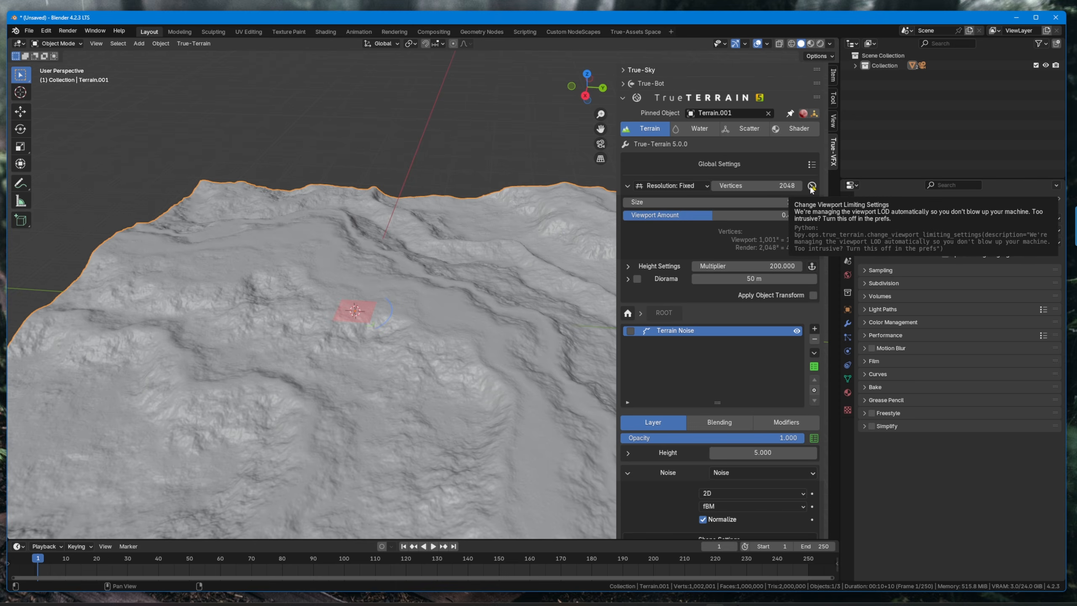
middle_click_drag(530, 246, 467, 267)
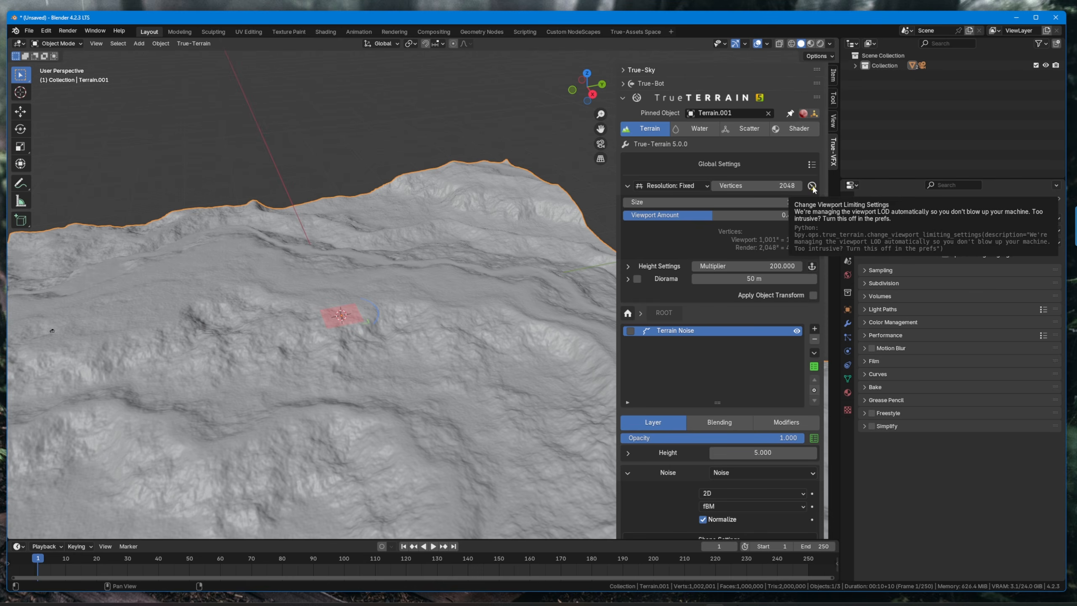
- Set the terrain's Fixed resolution to 1024 vertices
scroll(433, 247, "down", 2)
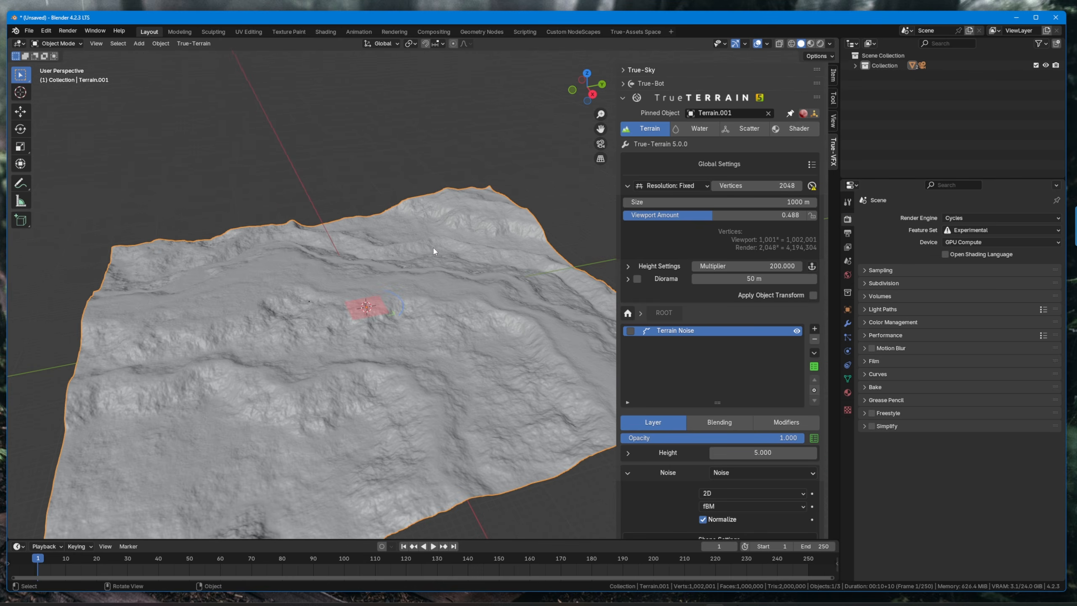
middle_click_drag(431, 267, 429, 254)
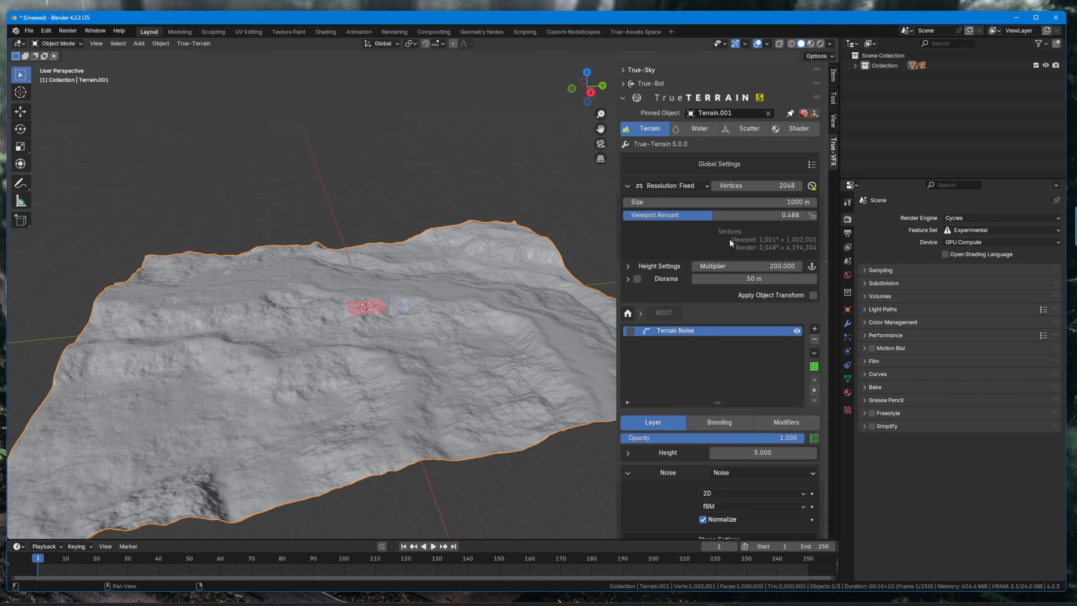
left_click(754, 188)
type("1024")
key("Return")
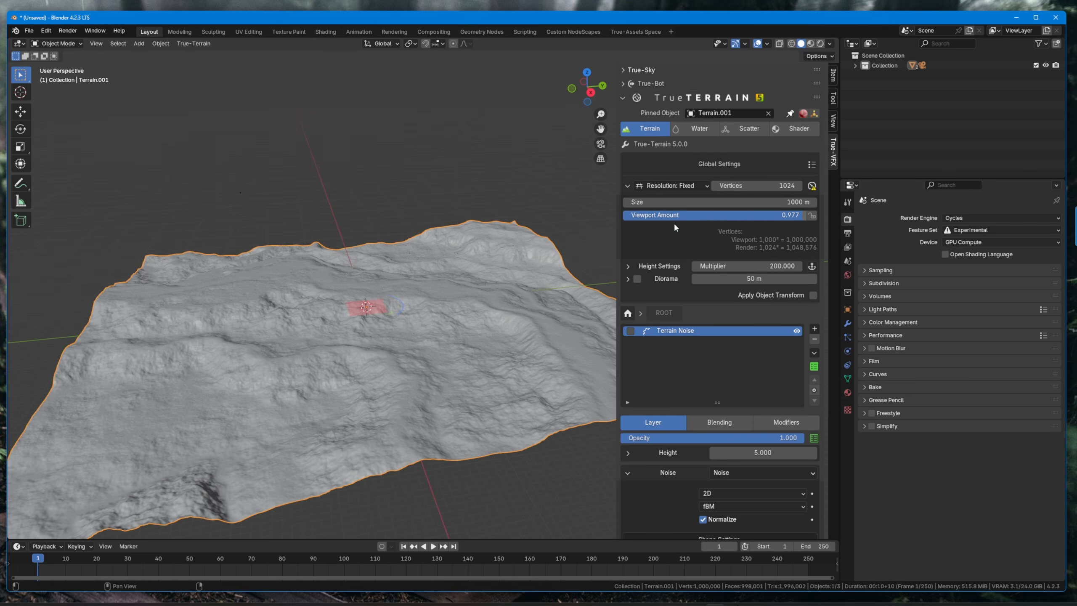
- Set the terrain's Viewport Amount to 0.5
scroll(509, 267, "up", 2)
left_click(760, 215)
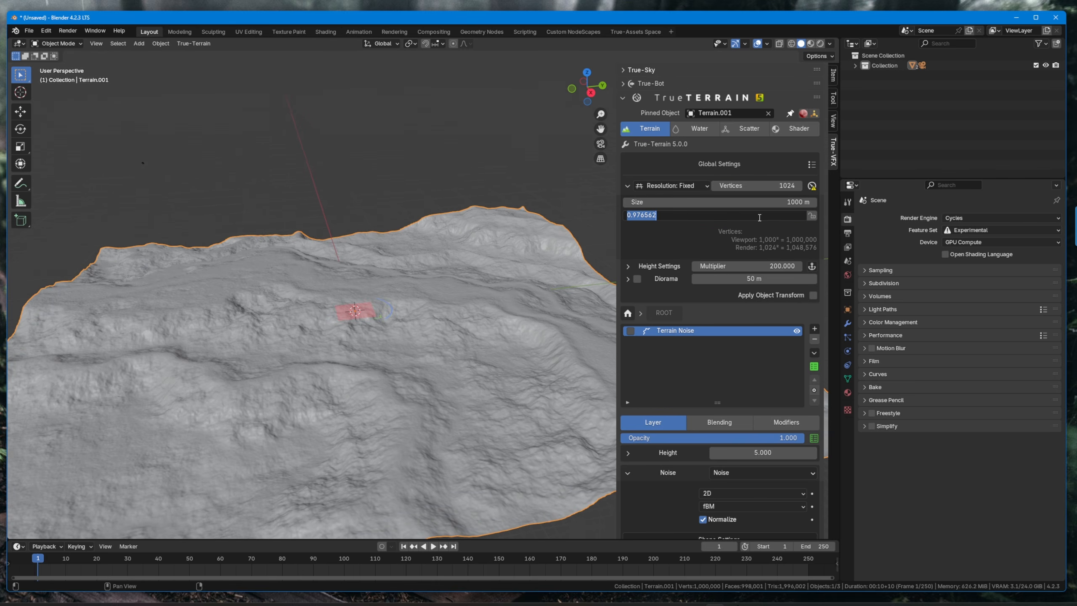
type("0.5")
key("Return")
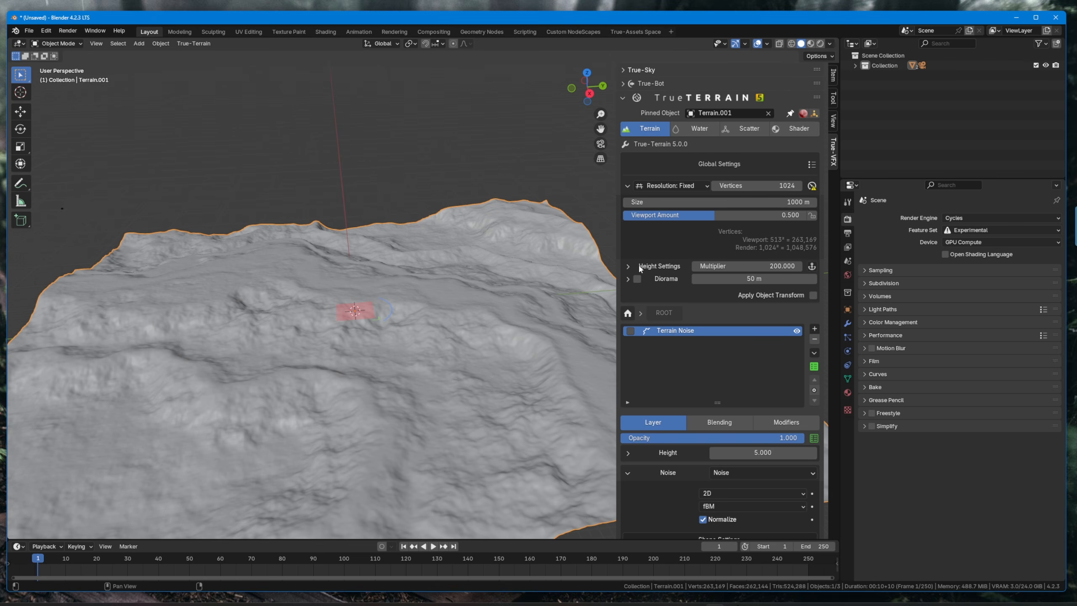
middle_click_drag(535, 288, 459, 293)
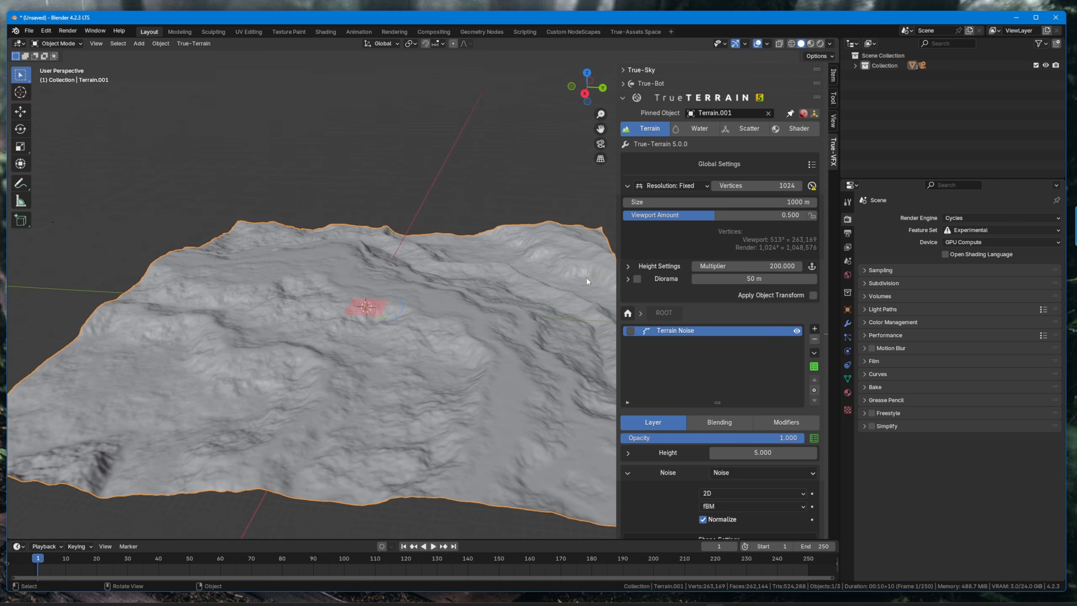
- Set the terrain's height anchor to Lowest and try a larger Height on the Terrain Noise layer
left_click(628, 266)
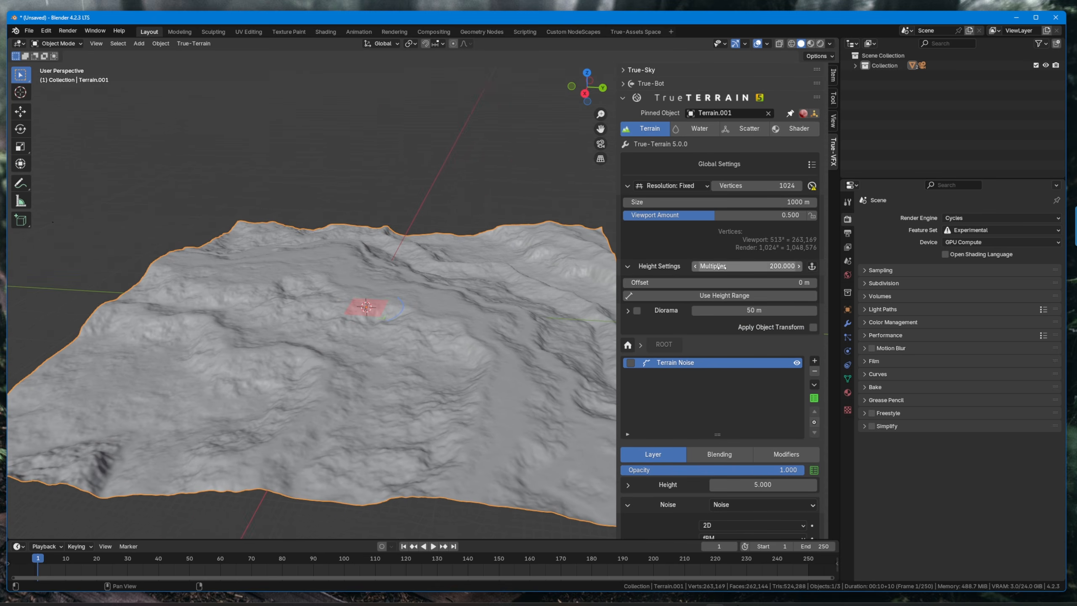
left_click(812, 266)
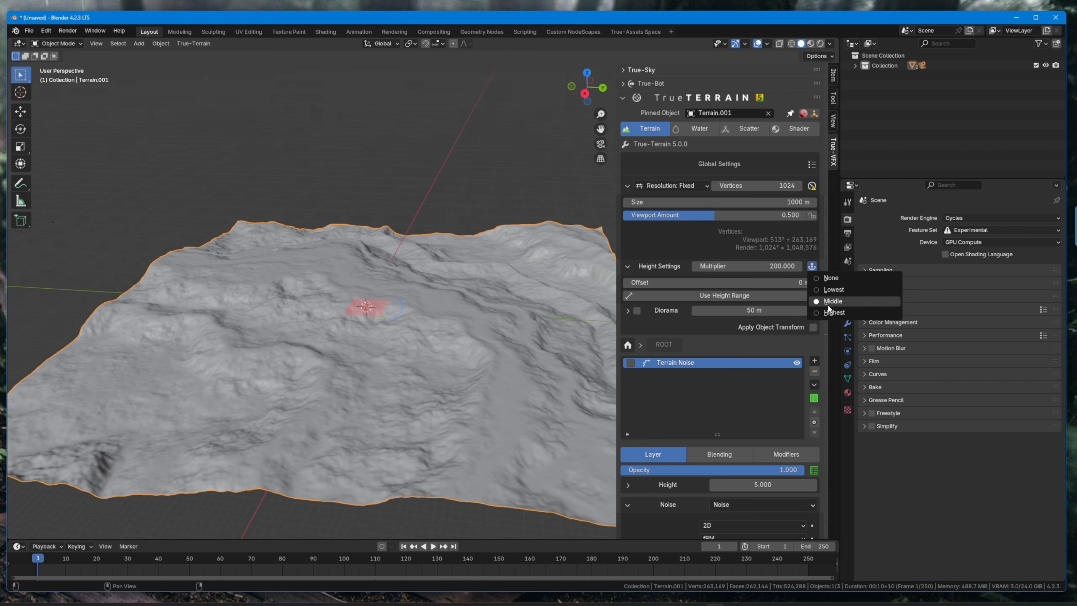
left_click(833, 290)
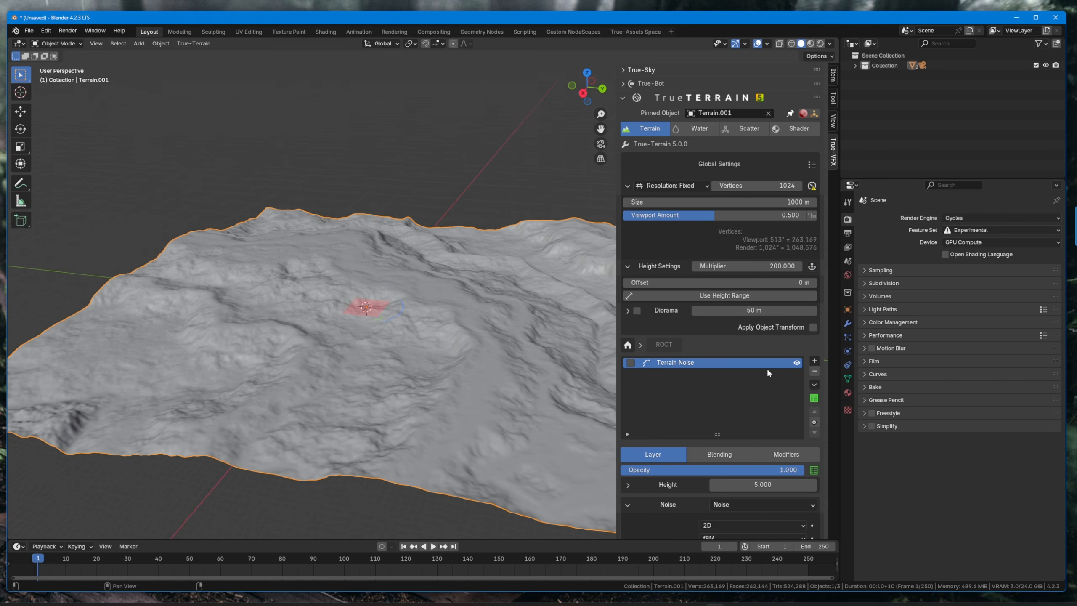
scroll(764, 366, "down", 5)
scroll(643, 421, "down", 1)
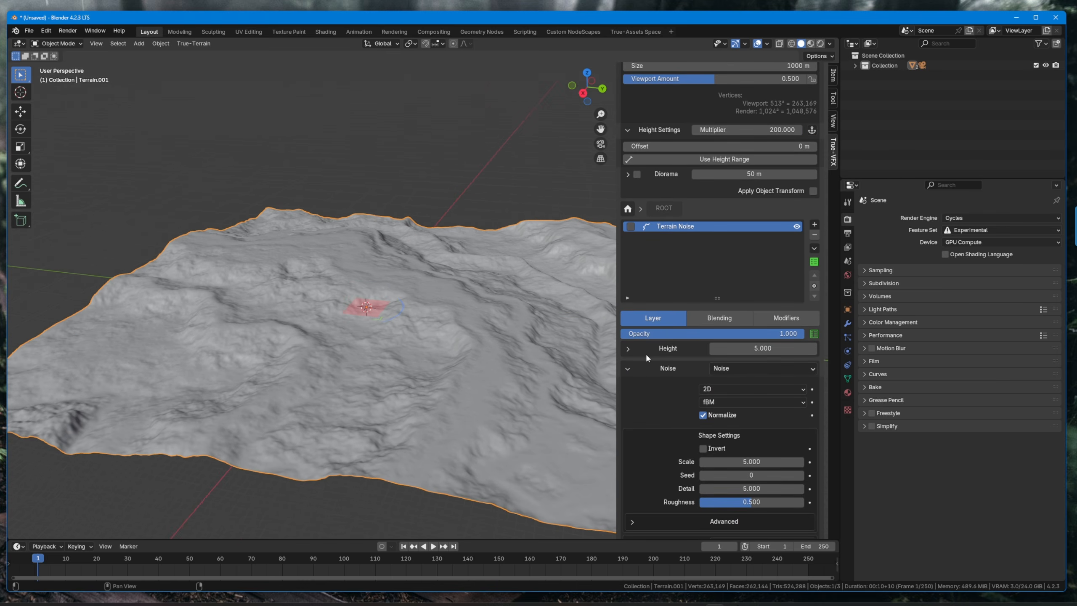
left_click_drag(755, 348, 806, 348)
right_click(763, 349)
scroll(394, 360, "down", 4)
middle_click_drag(299, 374, 295, 362)
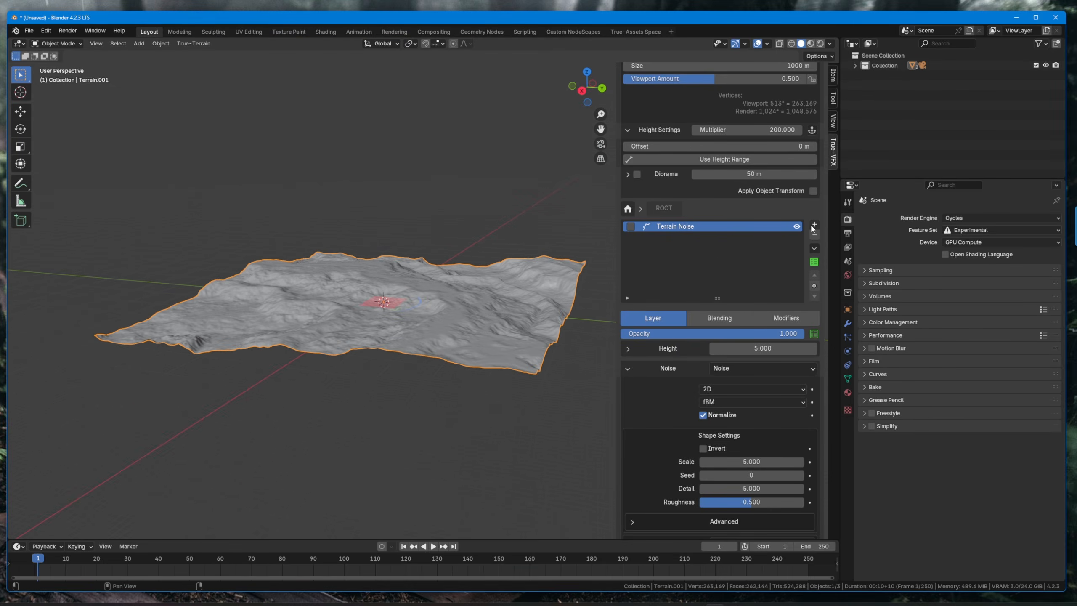
- Set the terrain's height anchor to Highest and try a larger Height on the Terrain Noise layer
scroll(810, 191, "up", 2)
left_click(811, 170)
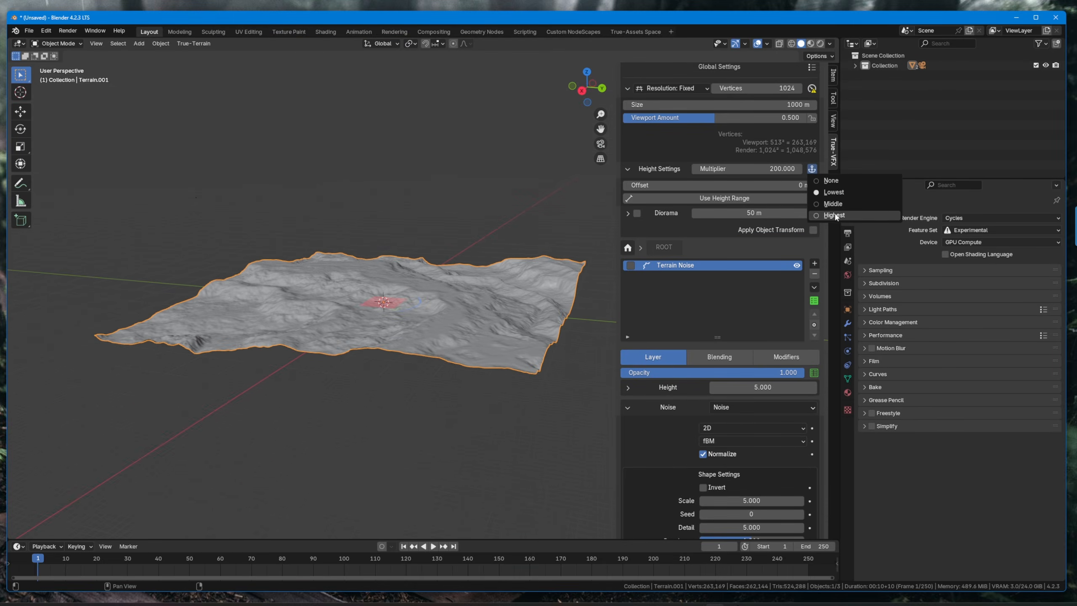
left_click(834, 215)
left_click_drag(760, 387, 802, 387)
right_click(801, 387)
- Return the terrain's height anchor to Middle and try different Height values on the Terrain Noise layer
left_click(812, 168)
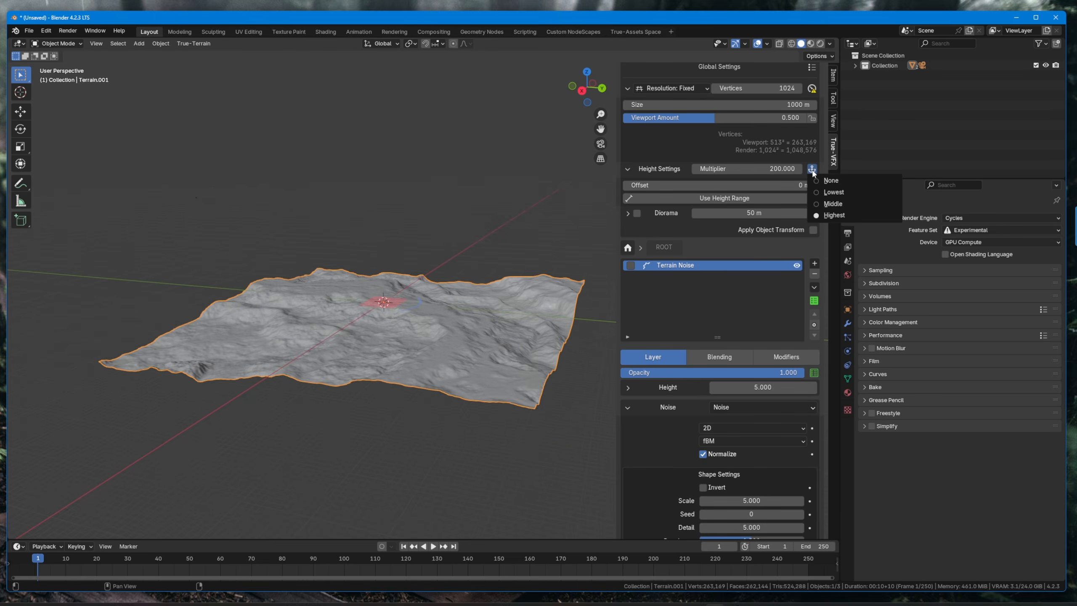
left_click(825, 204)
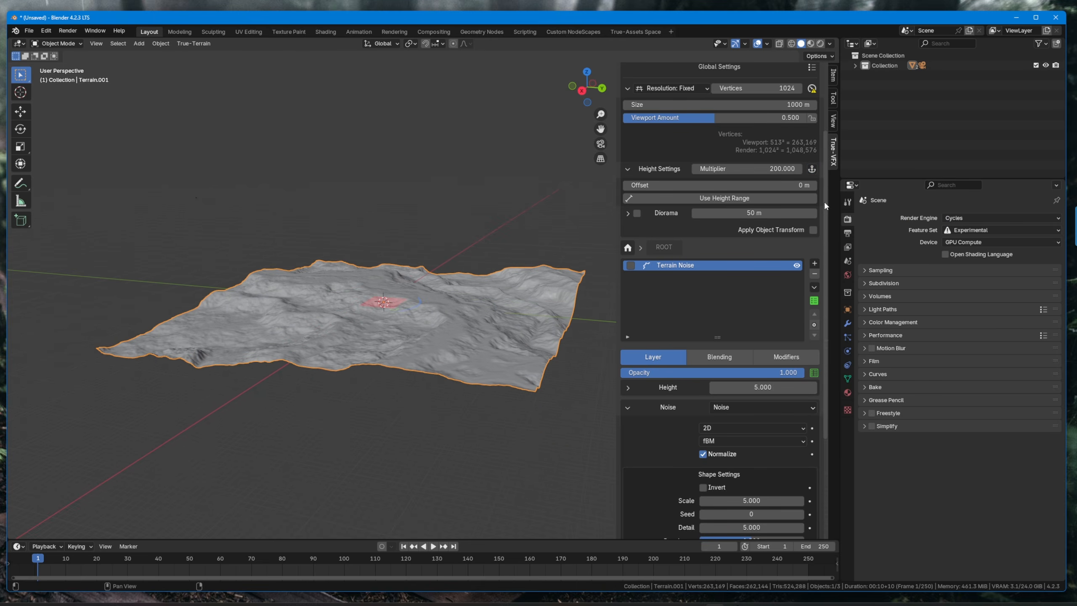
left_click_drag(759, 387, 794, 387)
right_click(742, 387)
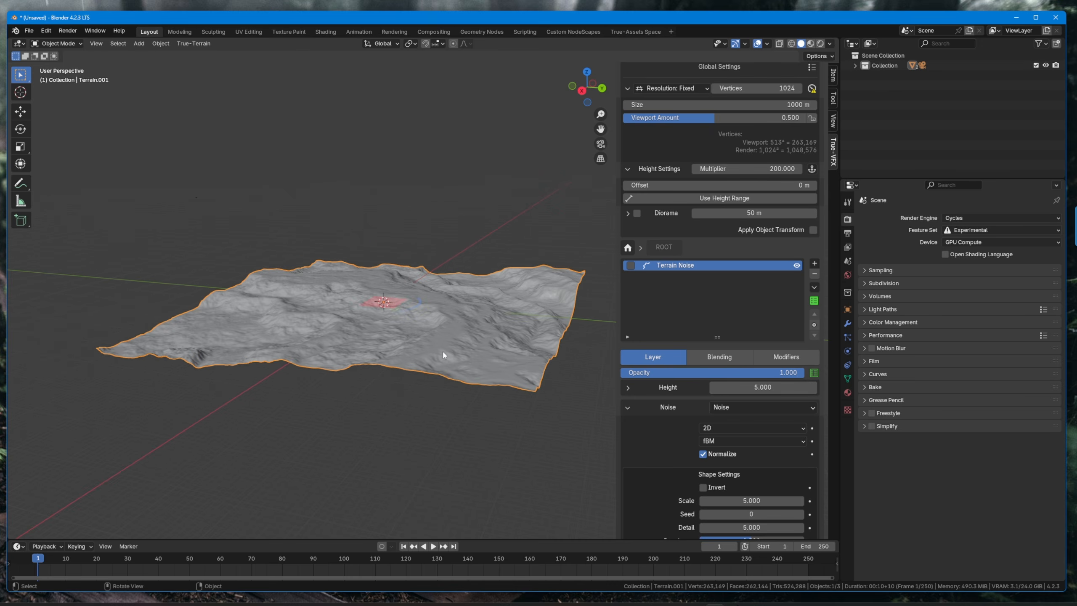
scroll(442, 350, "up", 6)
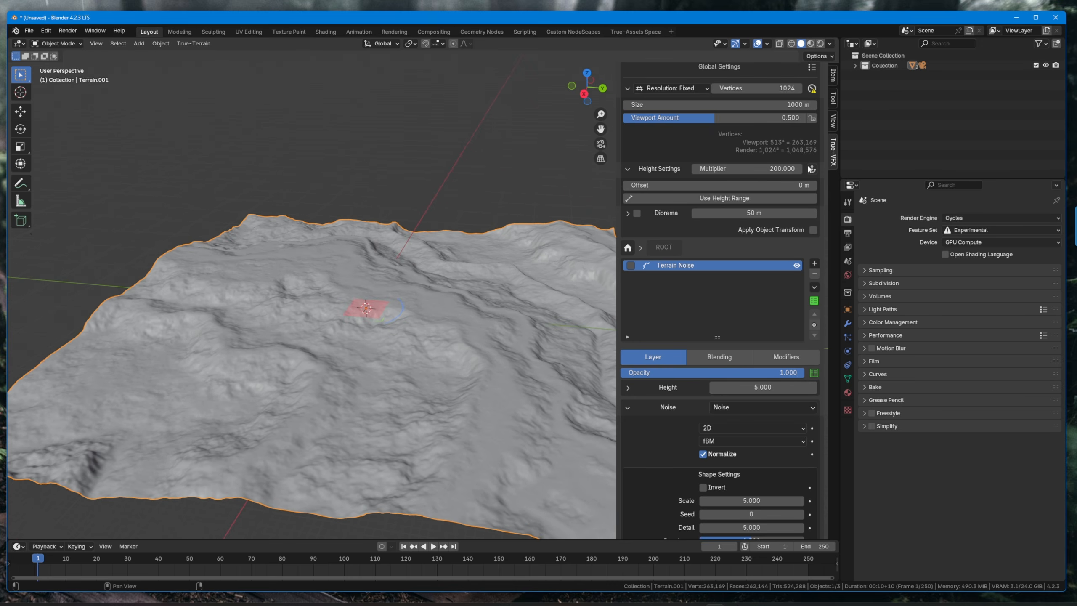
- Try a height Multiplier of about 884 for the terrain
left_click(811, 170)
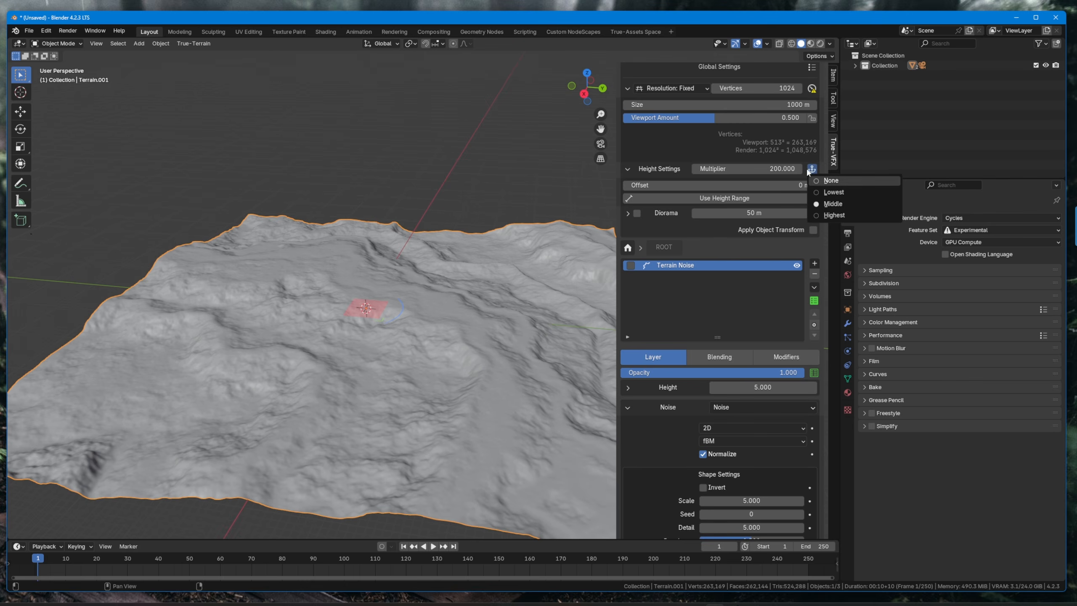
scroll(664, 187, "up", 6)
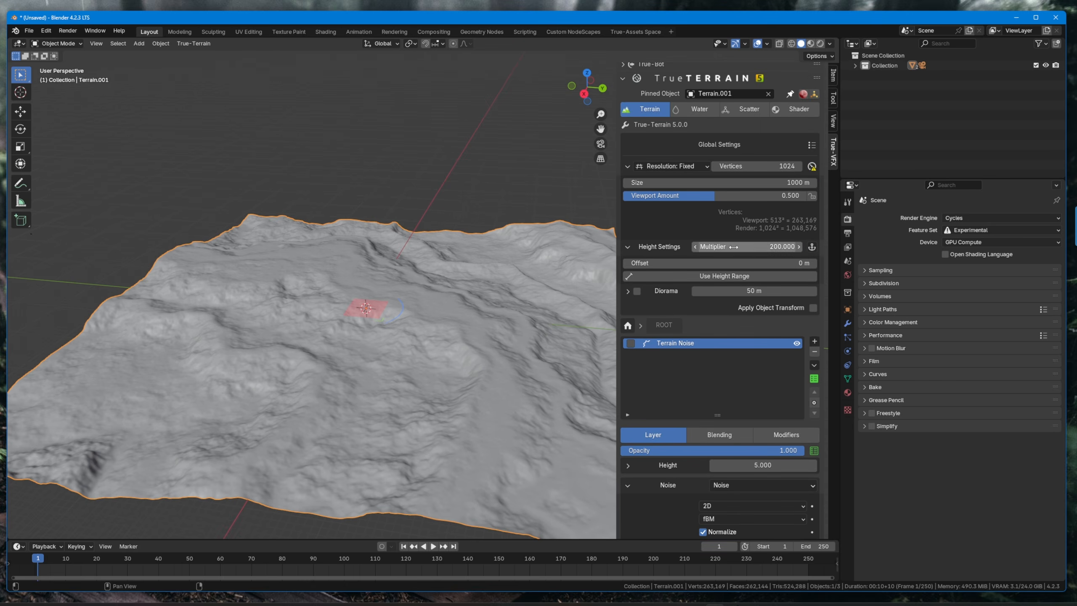
left_click_drag(737, 247, 797, 247)
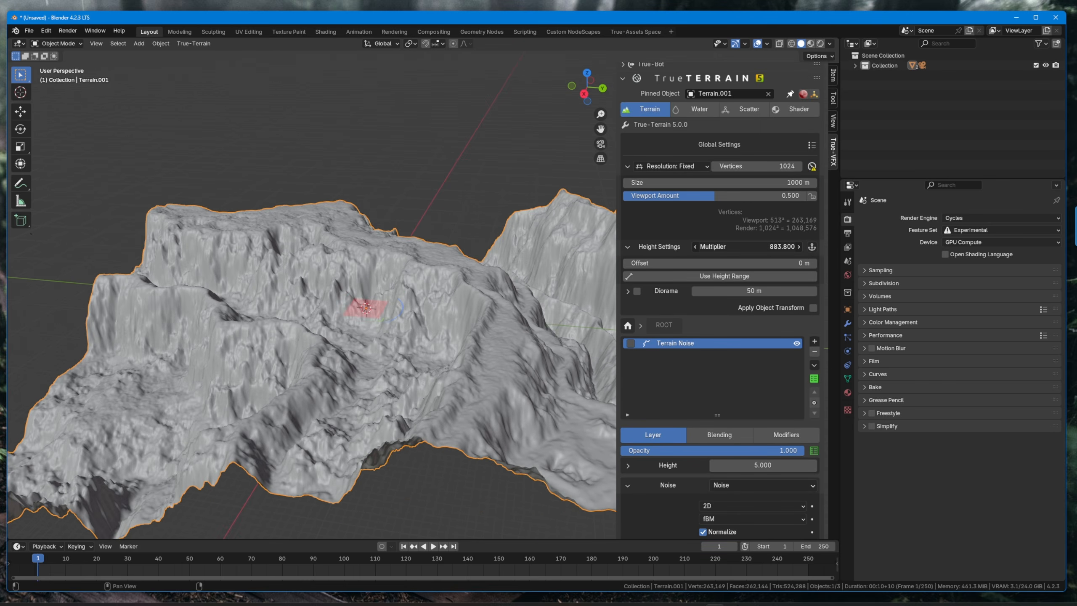
right_click(798, 247)
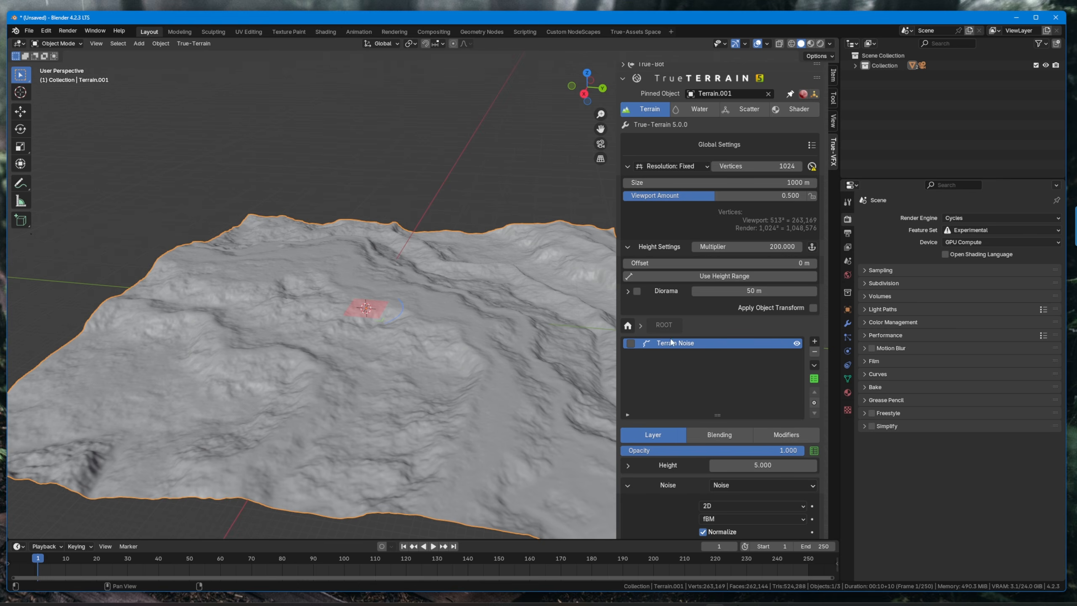
mouse_move(740, 247)
left_mouse_down()
mouse_move(706, 247)
mouse_move(741, 248)
left_mouse_up()
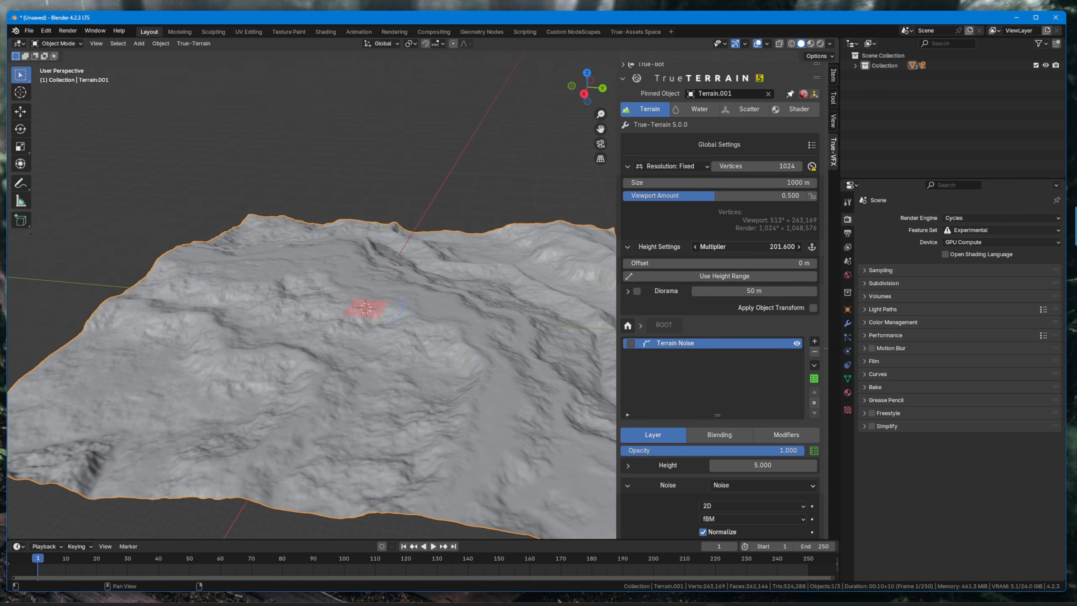
right_click(741, 247)
- Try Use Height Range with a Range of about 519 m and a different Offset, and turn the option off again
left_click(724, 275)
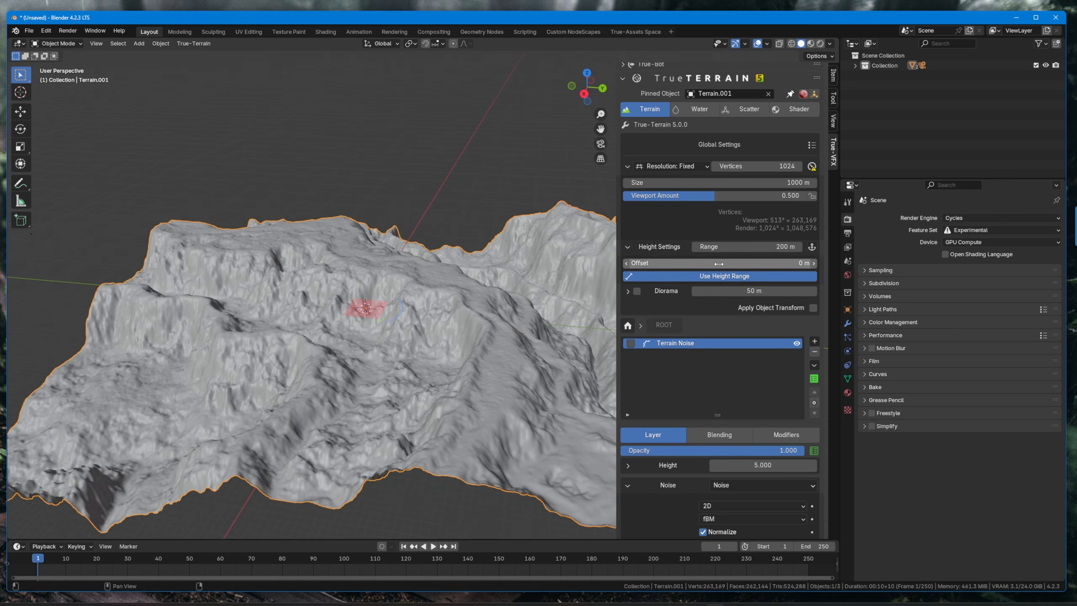
left_click_drag(753, 247, 797, 247)
right_click(755, 247)
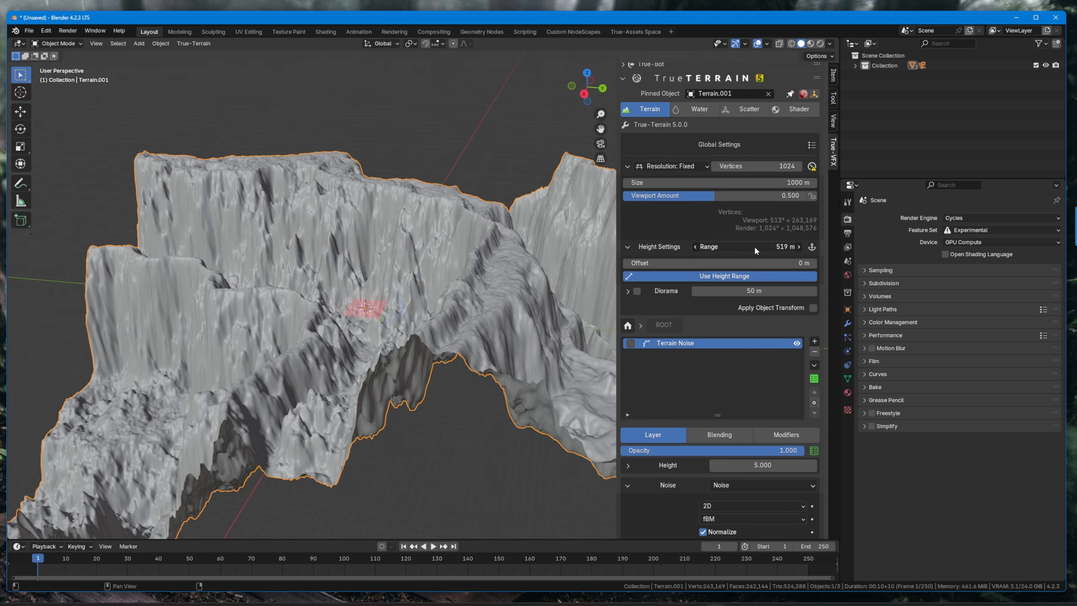
right_click(755, 247)
mouse_move(724, 263)
left_mouse_down()
mouse_move(763, 263)
mouse_move(730, 262)
left_mouse_up()
right_click(669, 254)
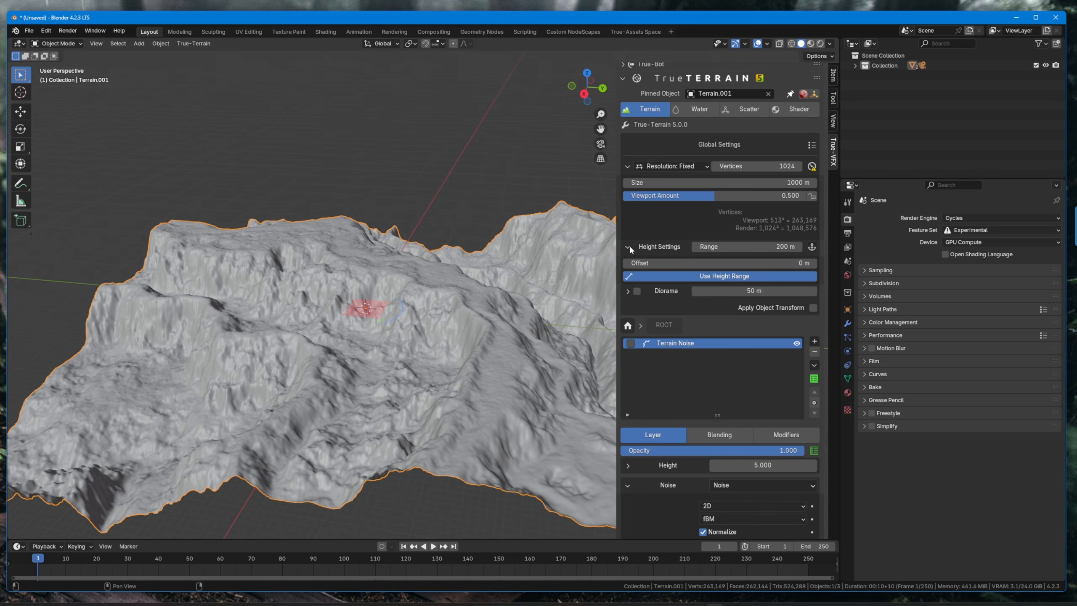
left_click(666, 276)
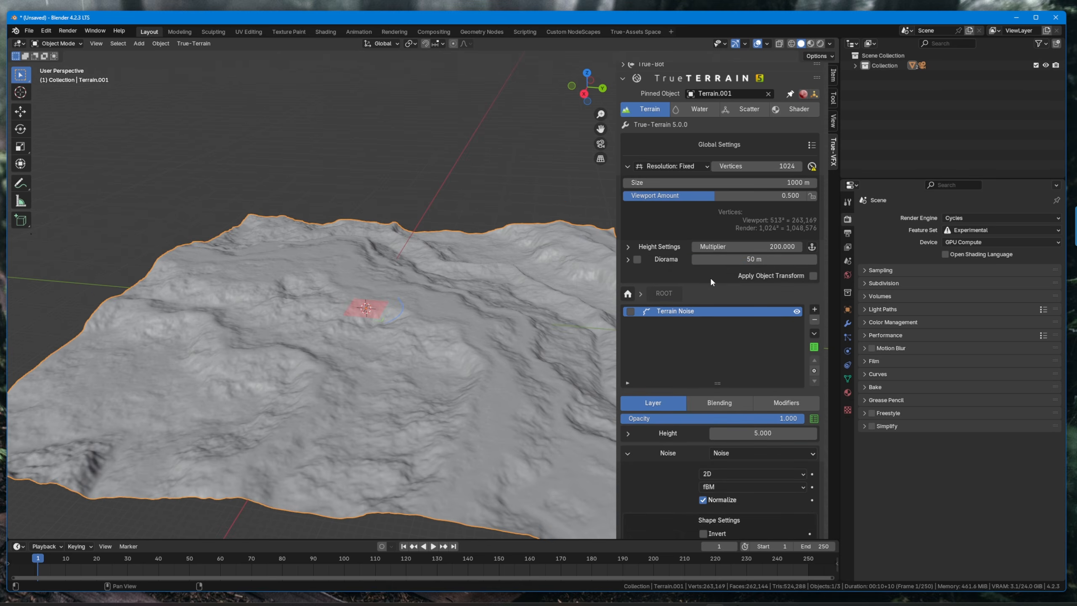
- Enable the terrain's Diorama base at 50 m with its rim material options expanded
left_click(628, 260)
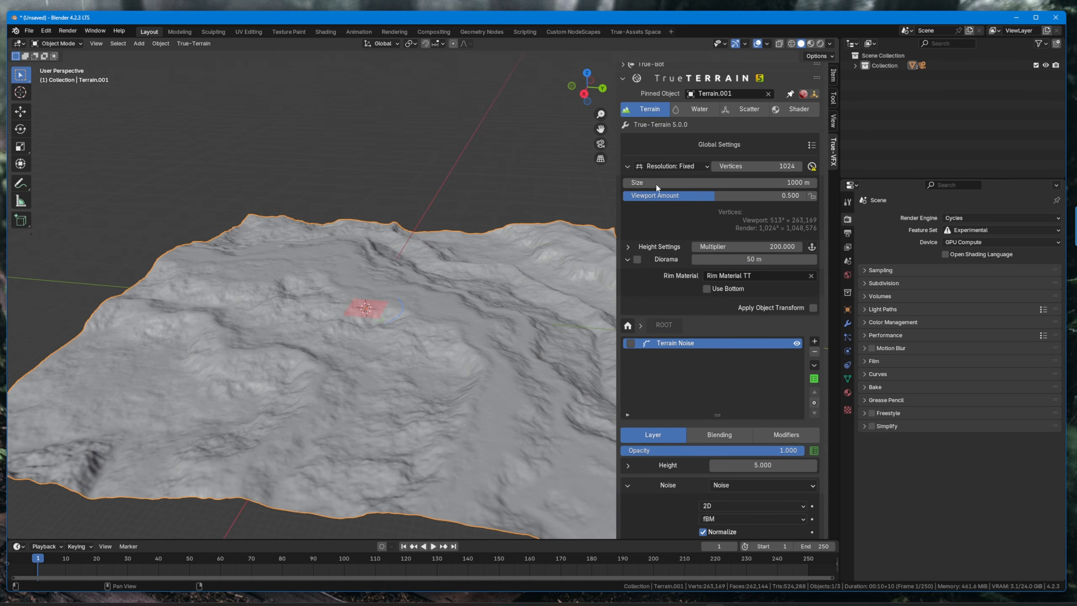
left_click(637, 259)
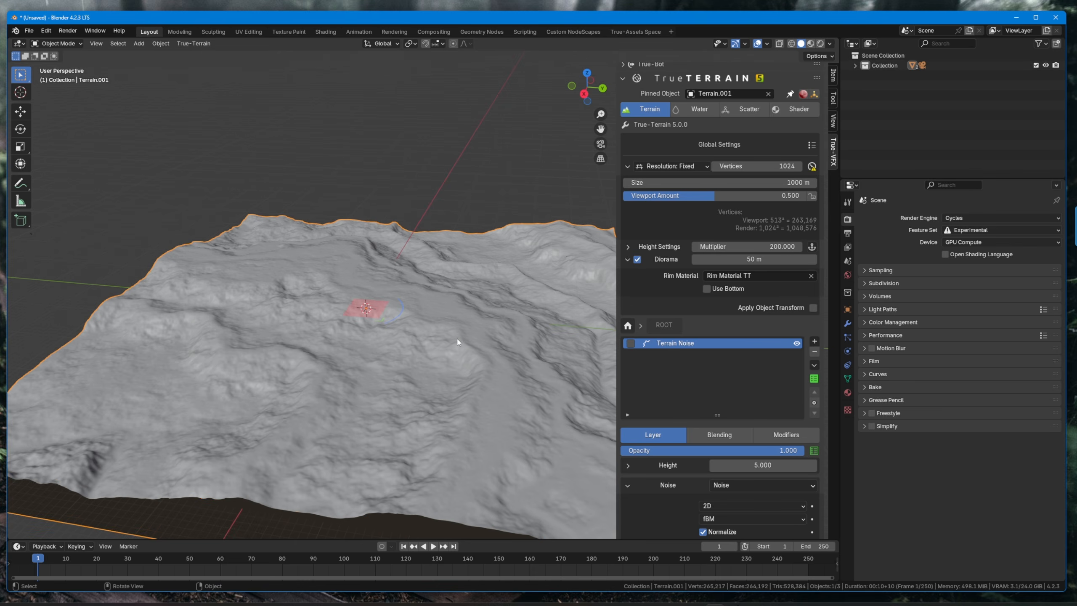
middle_click_drag(418, 339, 437, 318)
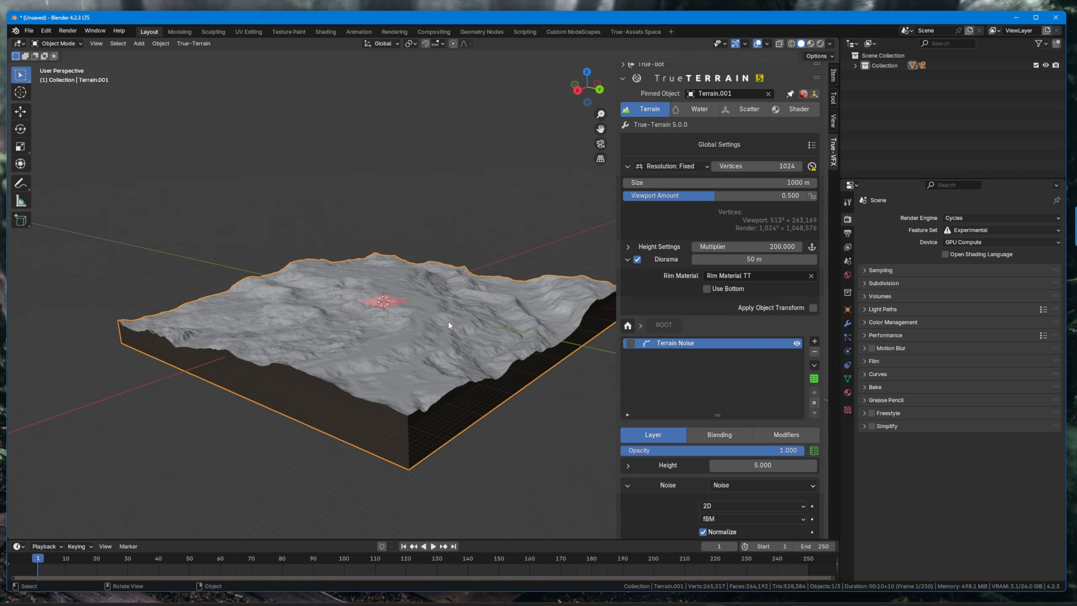
- Hide the viewport overlays and display the terrain in Rendered shading, seen from a lower angle
left_click(758, 45)
middle_click_drag(376, 261, 390, 264)
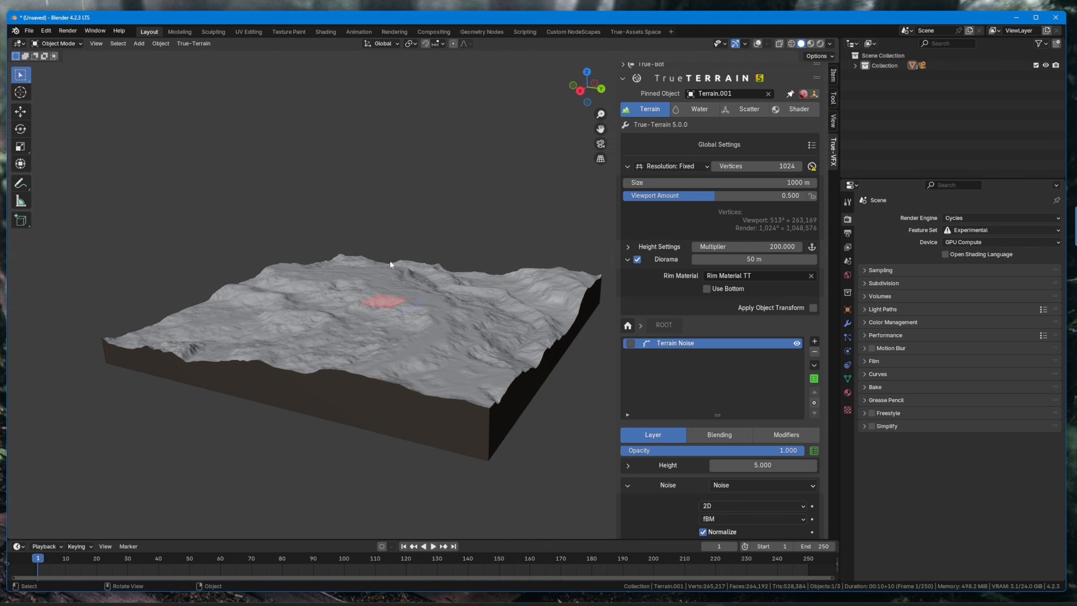
key("z")
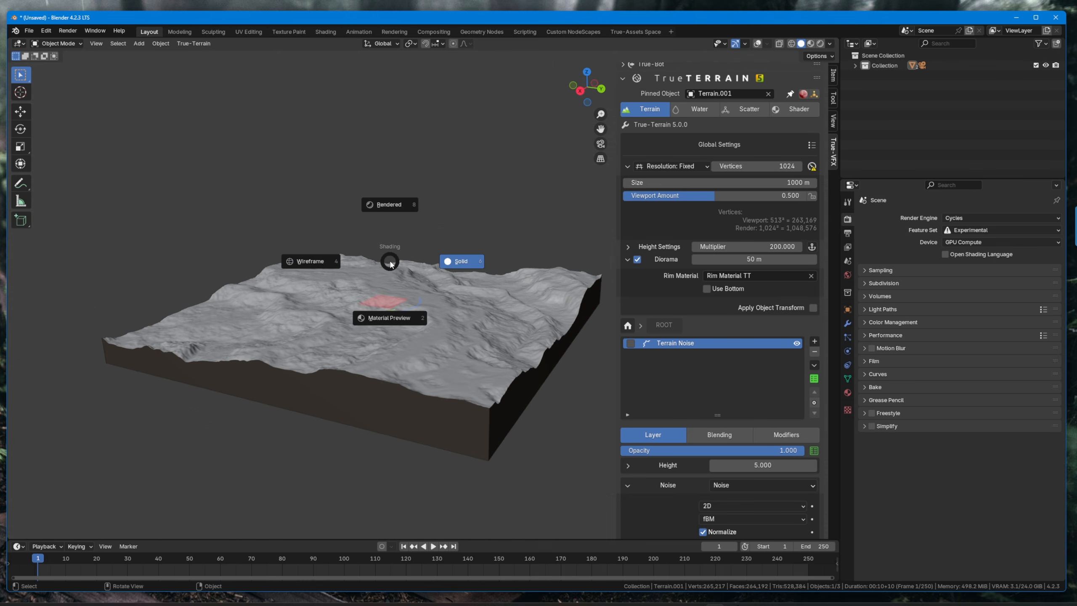
left_click(383, 208)
mouse_move(381, 235)
middle_mouse_down()
mouse_move(371, 268)
mouse_move(297, 341)
mouse_move(347, 319)
mouse_move(447, 319)
mouse_move(411, 331)
middle_mouse_up()
scroll(448, 319, "up", 4)
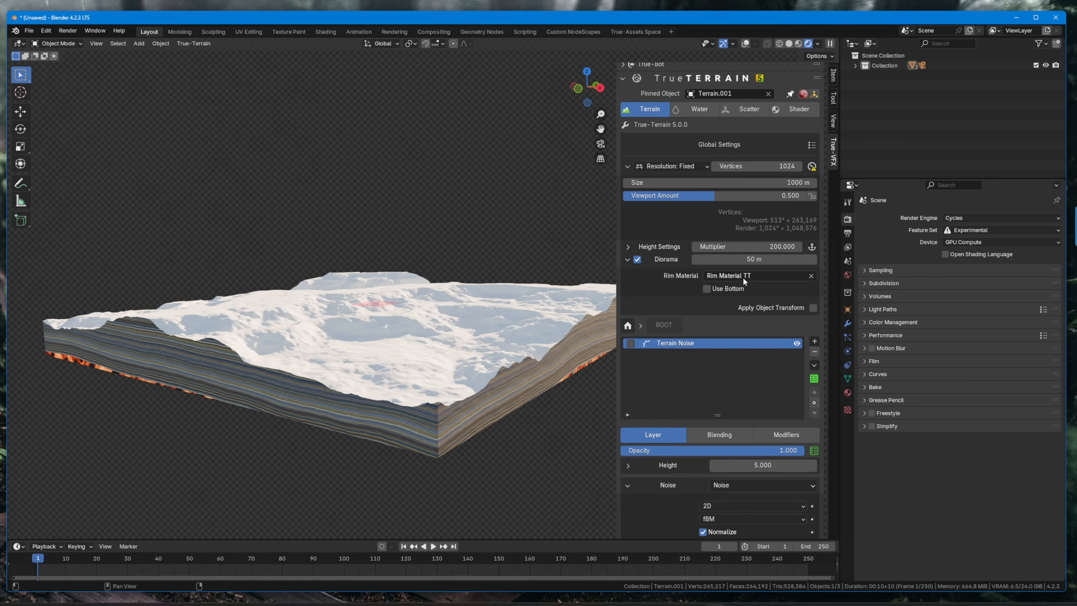
- Turn off the Diorama base and collapse the terrain's Diorama and Resolution settings
left_click(638, 259)
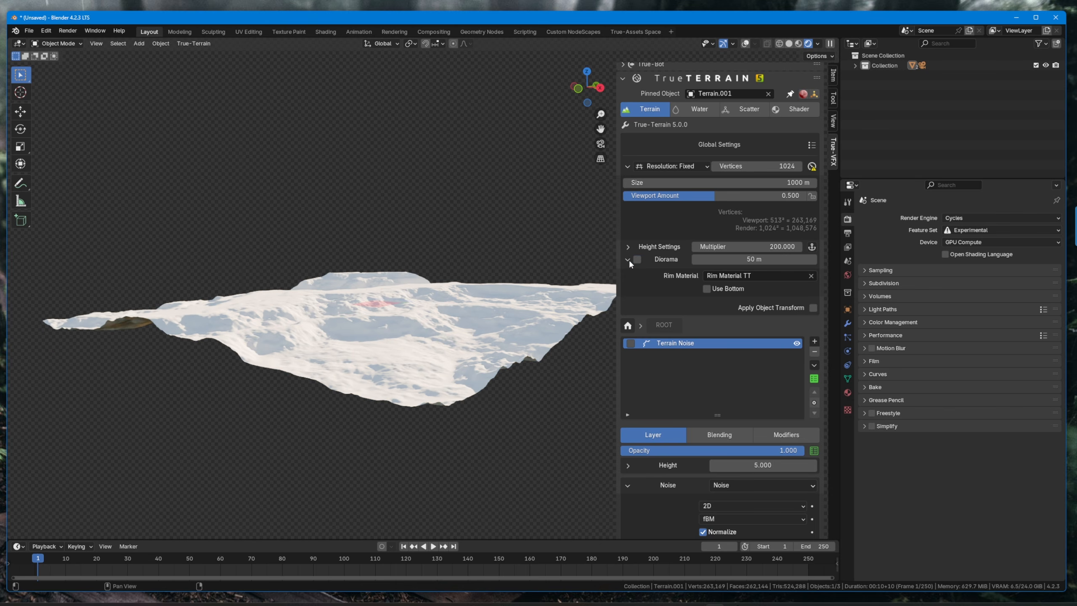
middle_click_drag(405, 326, 431, 350)
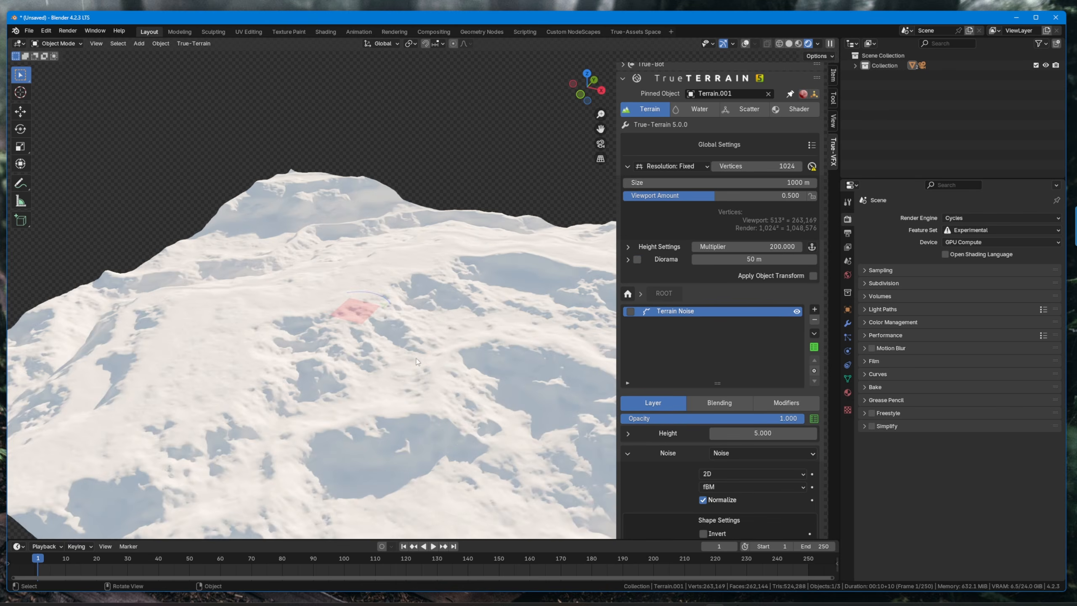
scroll(674, 323, "up", 1)
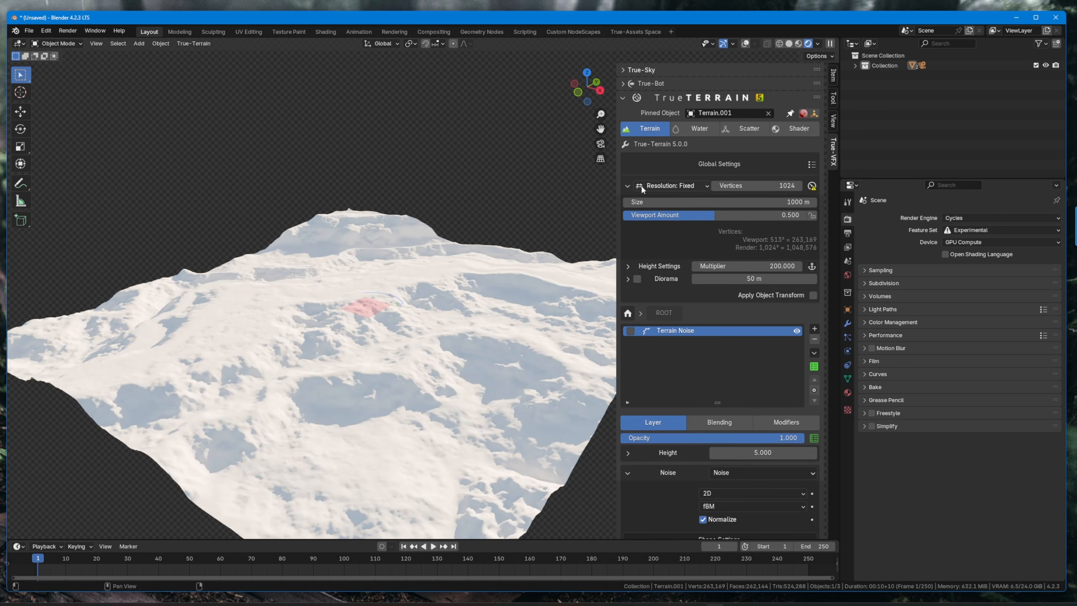
left_click(629, 184)
scroll(728, 300, "down", 2)
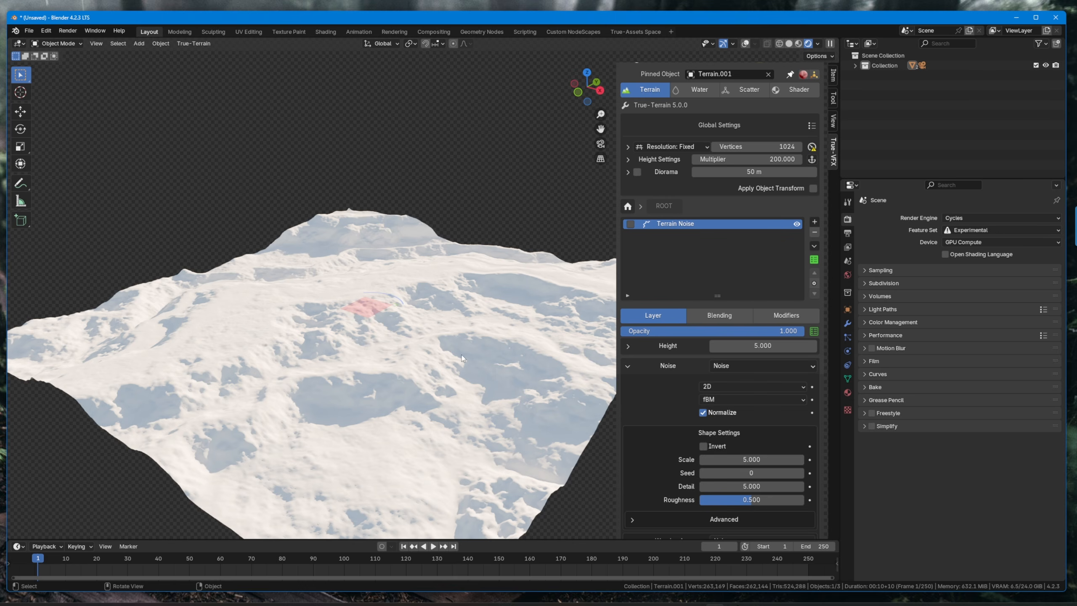
- Try a Height Map layer using tVFX Mountain Lake 02 above the Terrain Noise layer, and remove it again
mouse_move(462, 357)
middle_mouse_down()
mouse_move(405, 350)
mouse_move(463, 351)
middle_mouse_up()
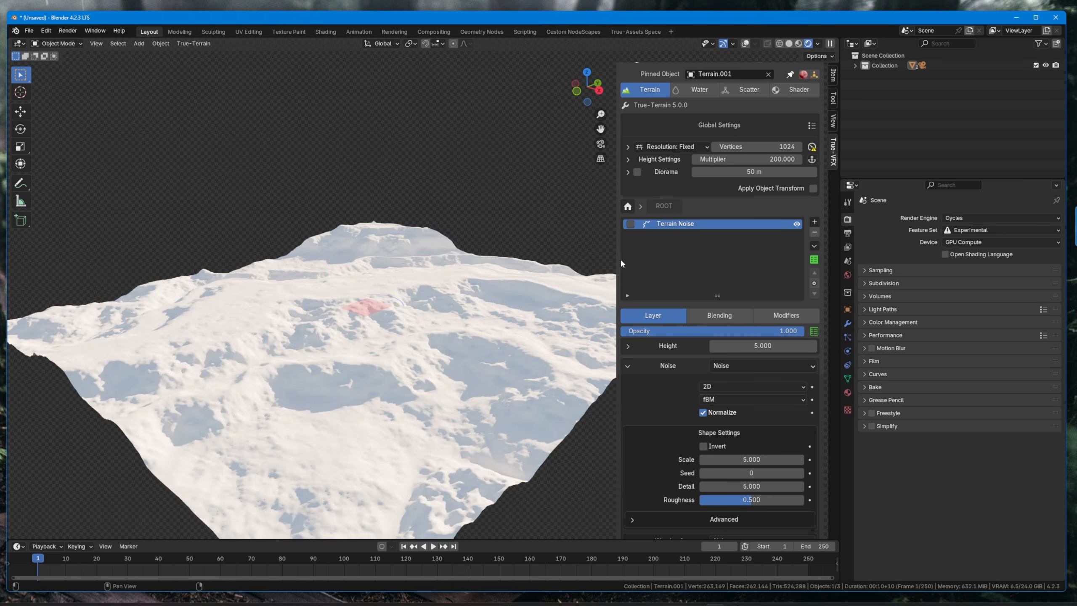
left_click(814, 222)
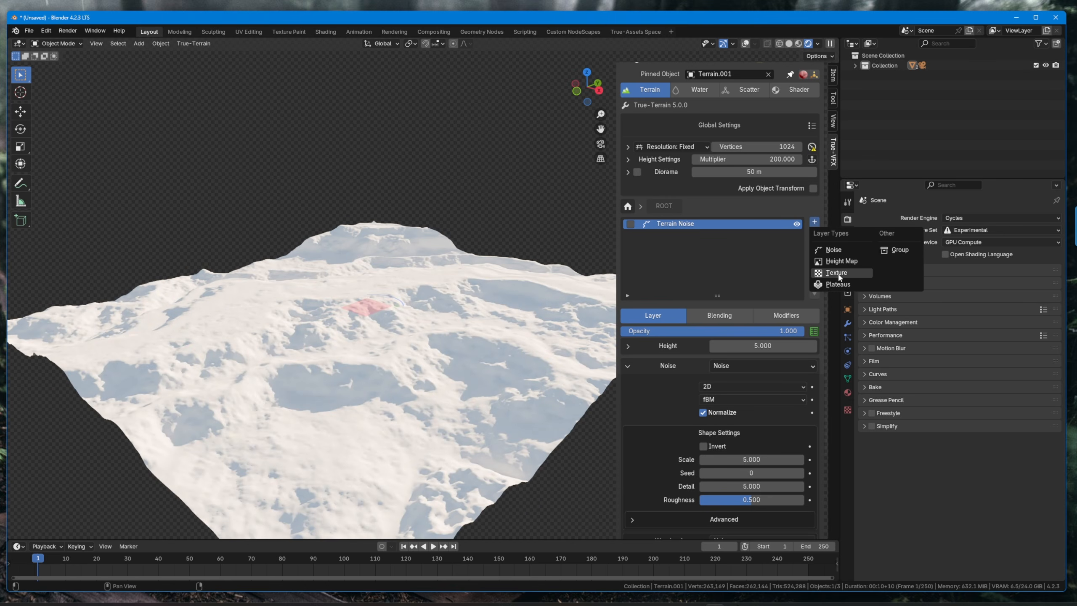
left_click(840, 261)
left_click(840, 333)
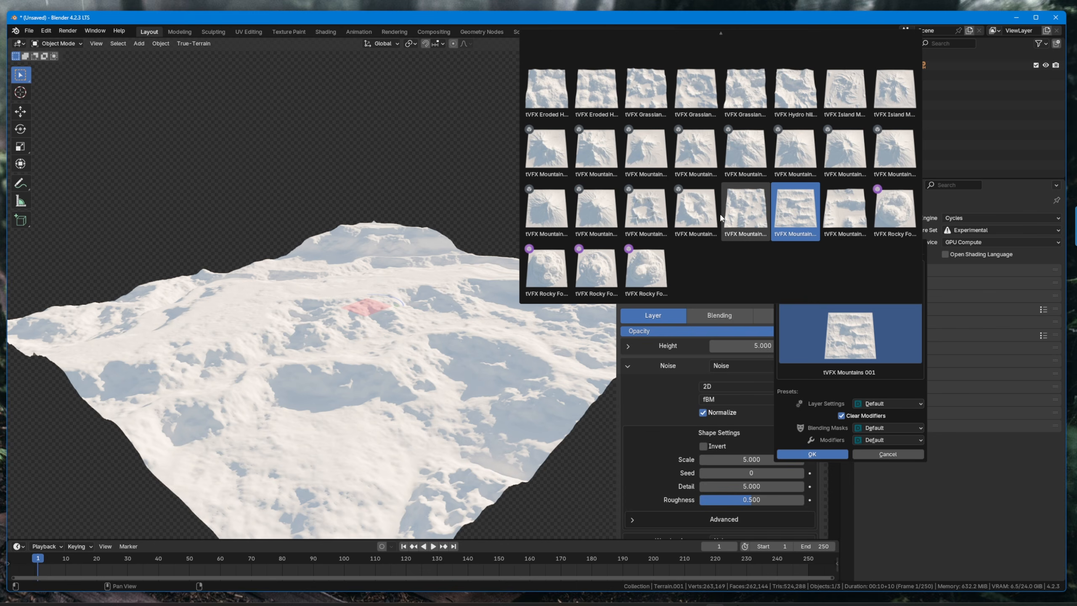
left_click(689, 213)
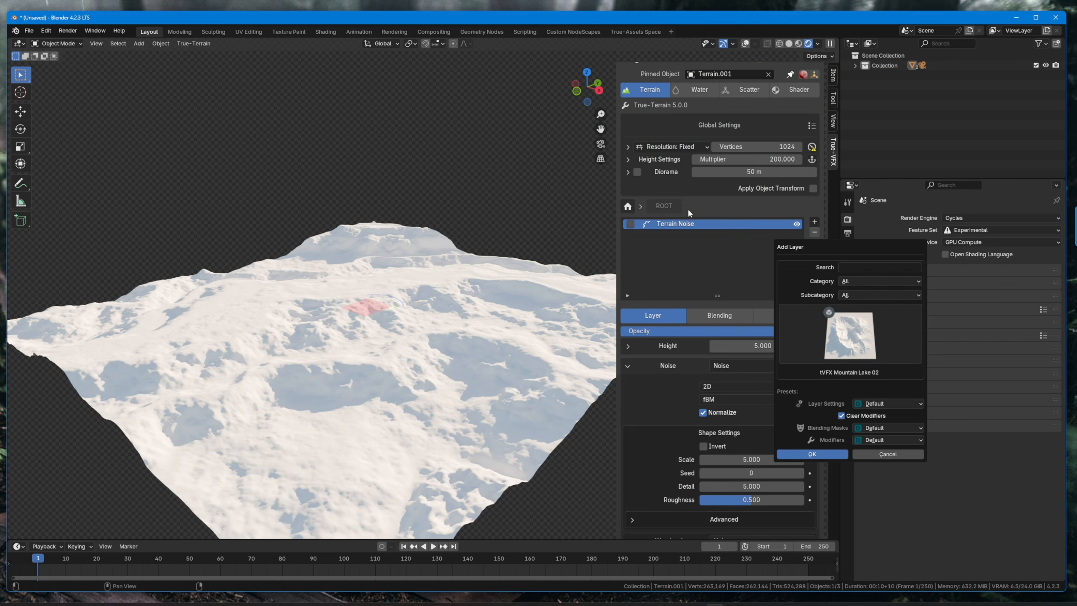
left_click(808, 455)
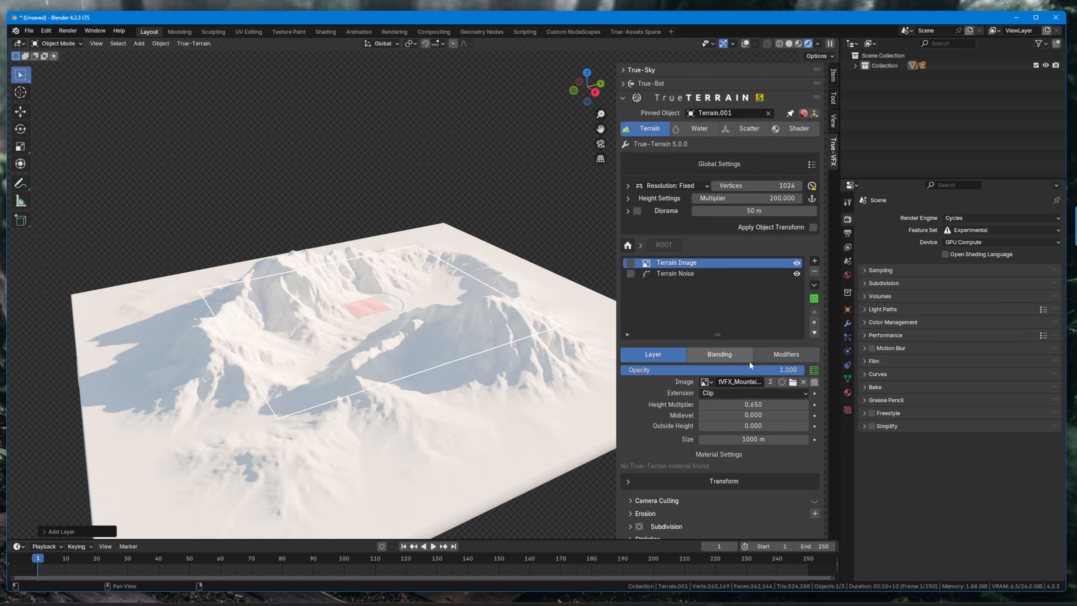
left_click(743, 393)
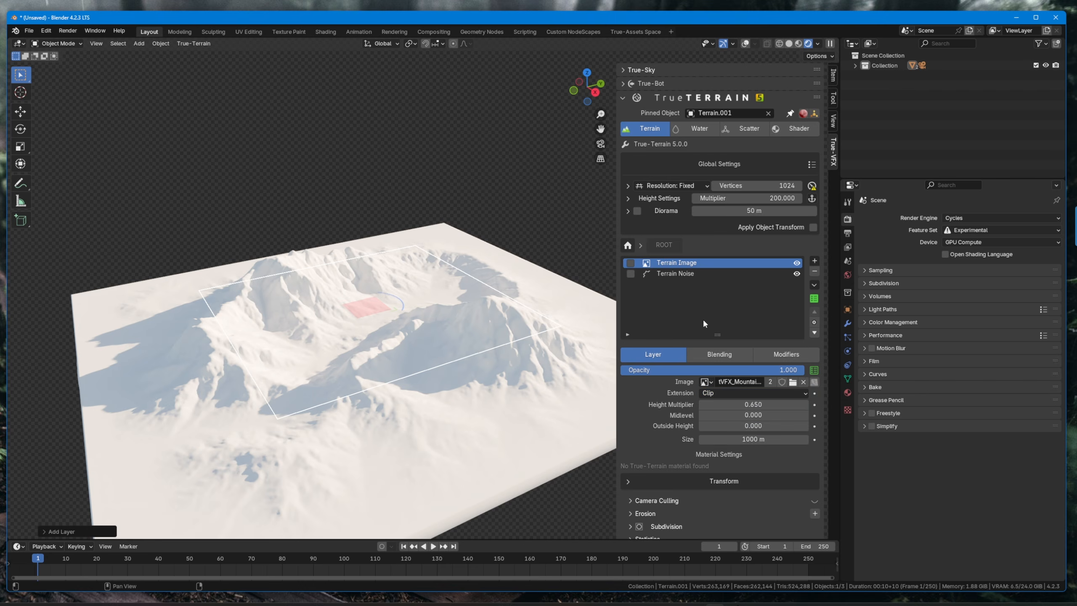
left_click(813, 273)
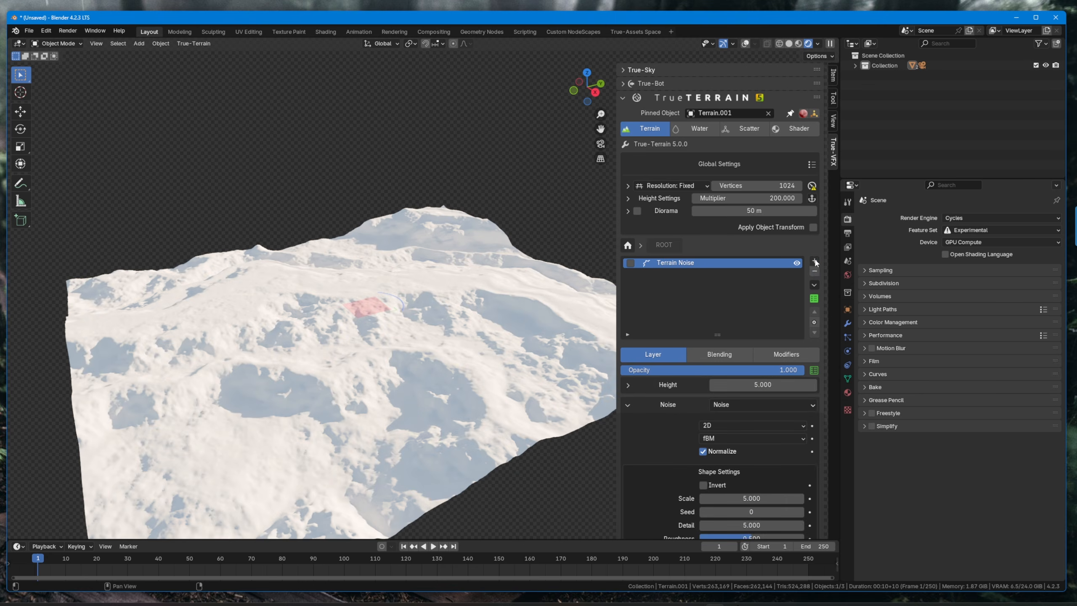
- Add a Texture layer above the Terrain Noise layer and set its Texture Type to Voronoi
left_click(815, 261)
left_click(814, 261)
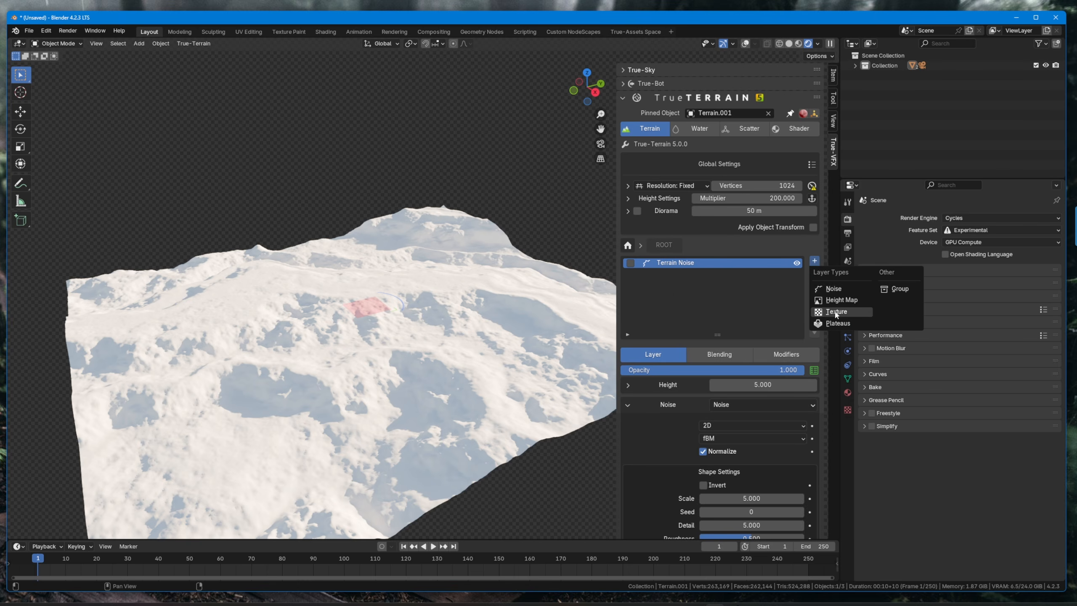
left_click(835, 309)
left_click(821, 382)
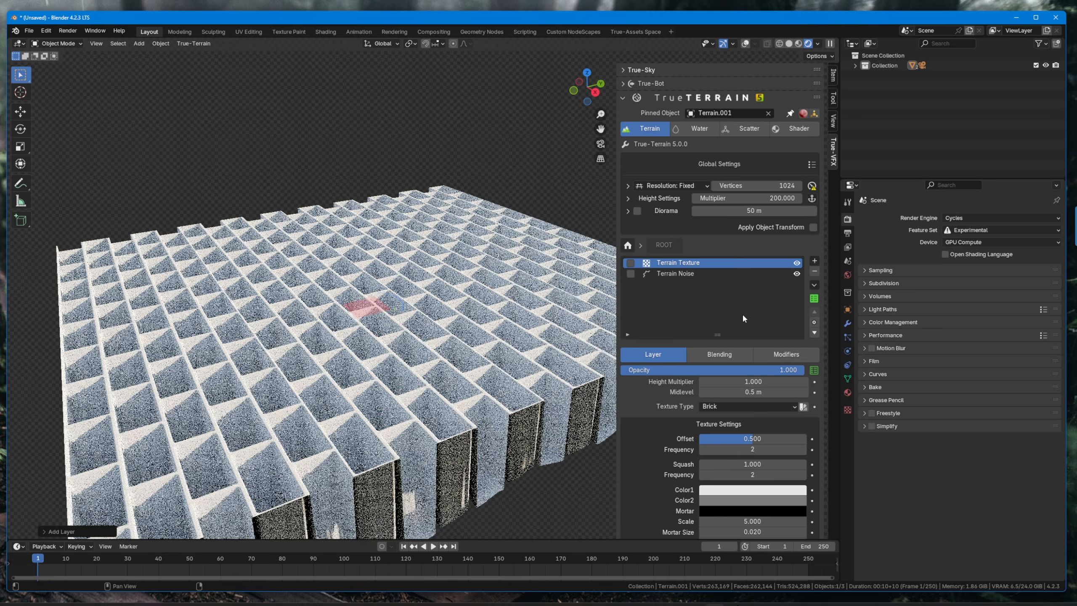
scroll(734, 319, "down", 2)
left_click(722, 367)
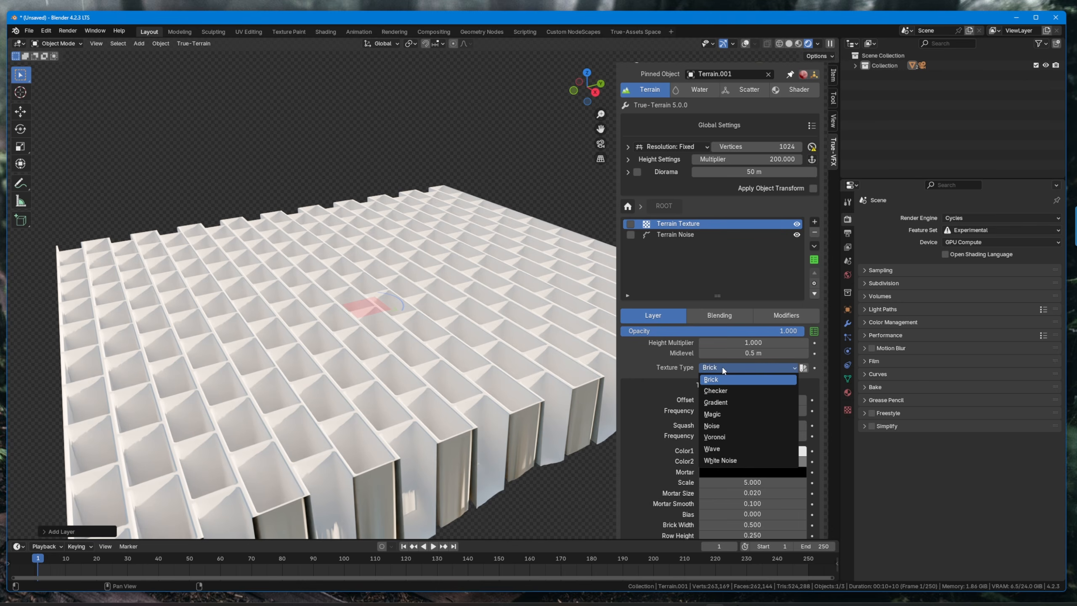
left_click(730, 437)
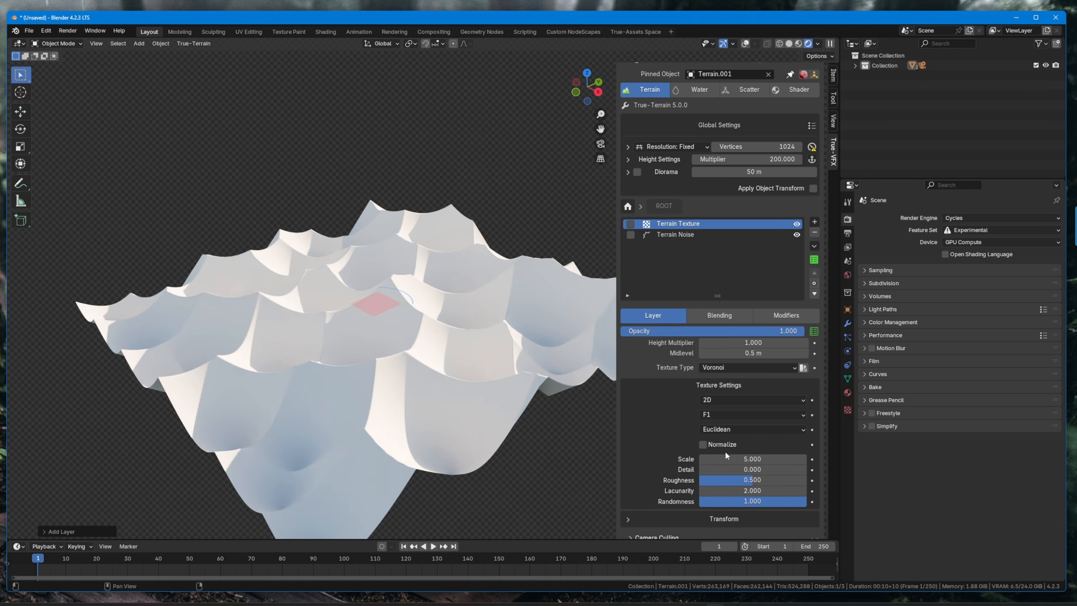
- Try varying the Voronoi texture's Scale and remove the Terrain Texture layer
left_click_drag(731, 459, 767, 469)
right_click(732, 460)
right_click(767, 469)
left_click(815, 234)
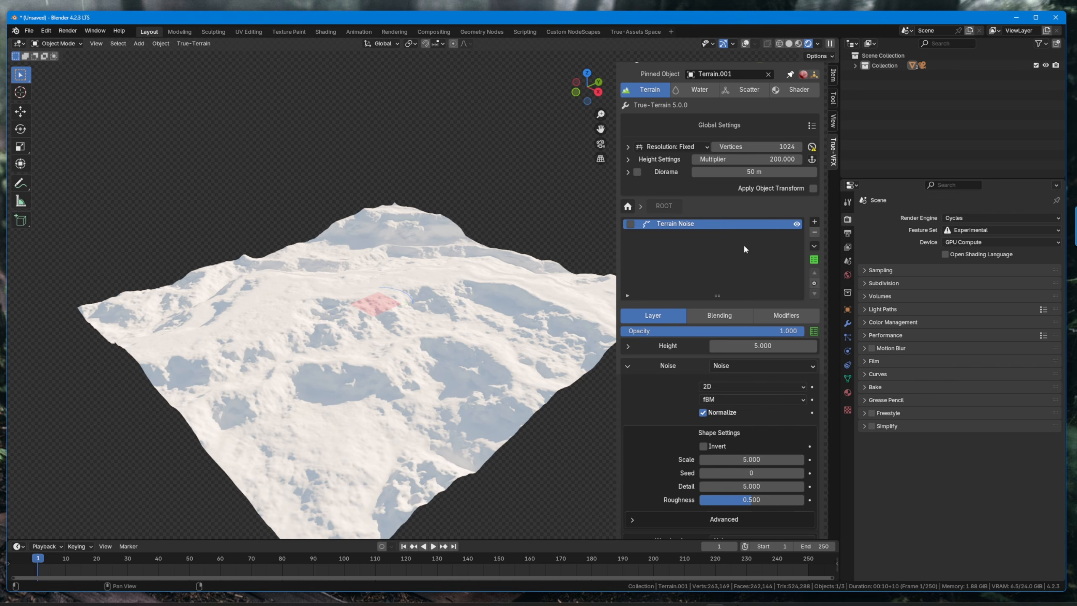
- Add a Height Map layer using a tVFX Canyon map with the default presets above the Terrain Noise layer
scroll(669, 218, "down", 3)
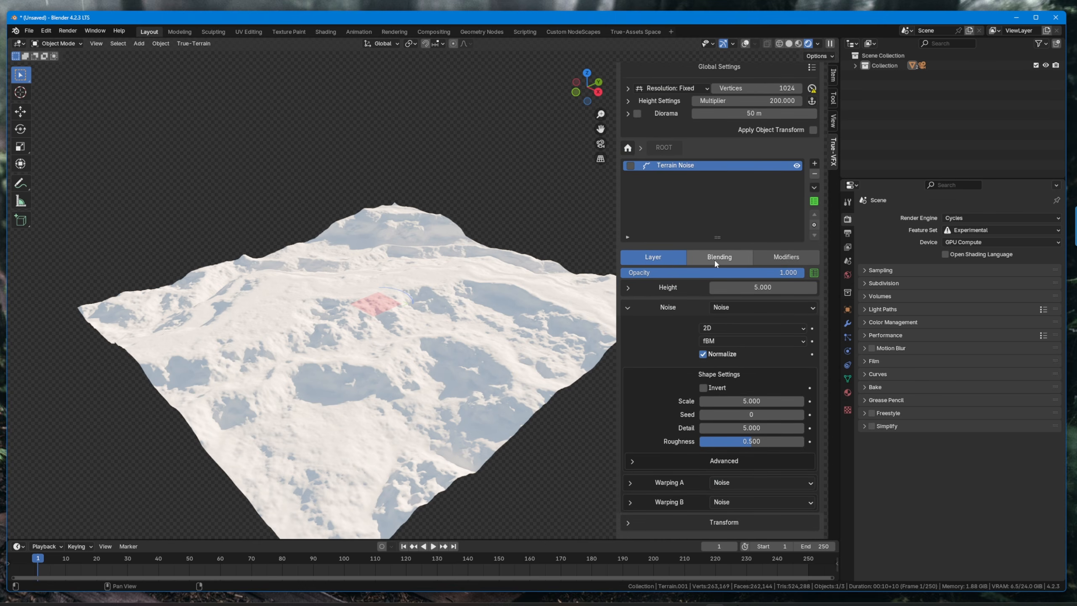
left_click(812, 165)
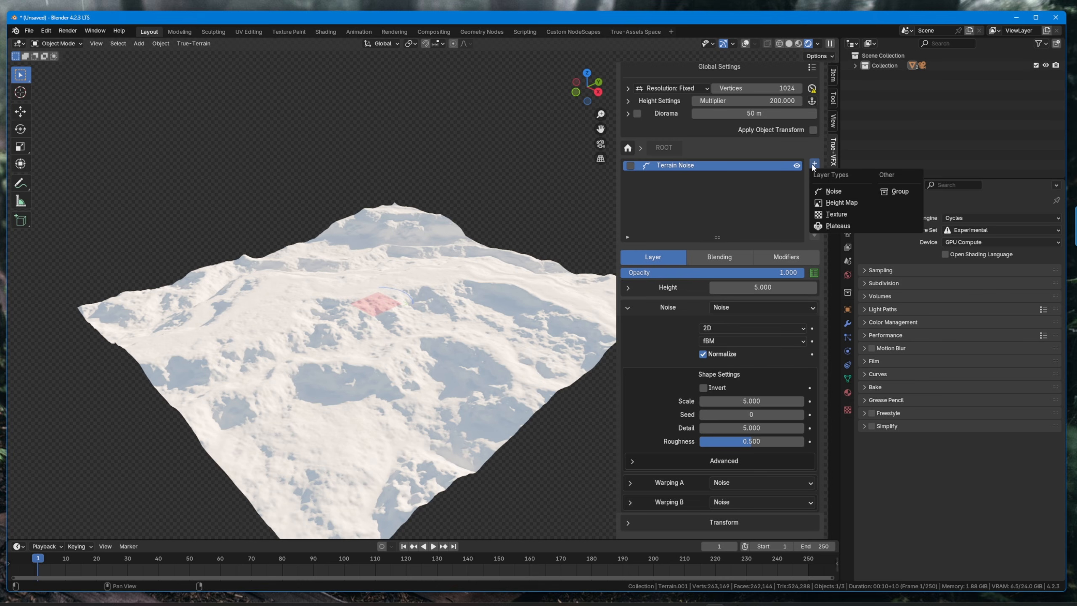
left_click(848, 214)
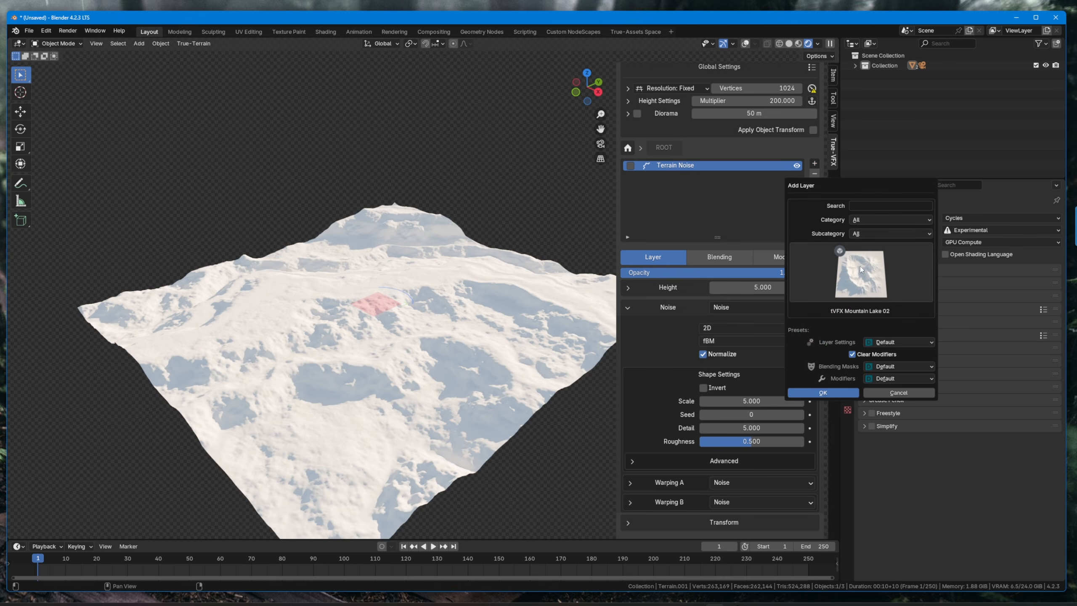
left_click(860, 267)
left_click(770, 335)
left_click(827, 392)
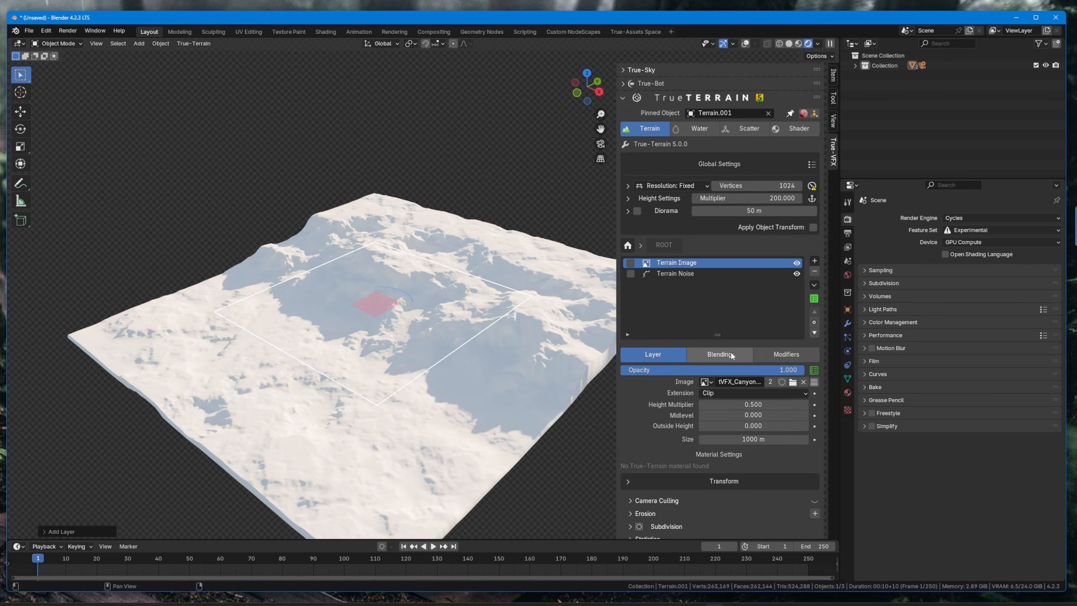
- Add a Zero Edge Border blending mask with default presets to the Terrain Image layer
left_click(732, 355)
left_click(814, 400)
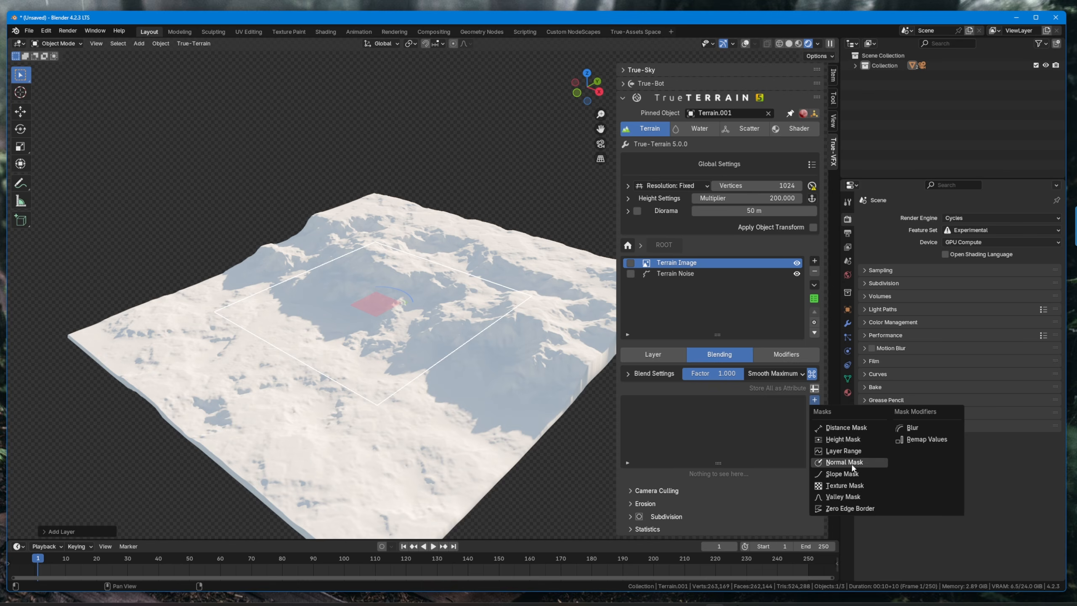
left_click(855, 506)
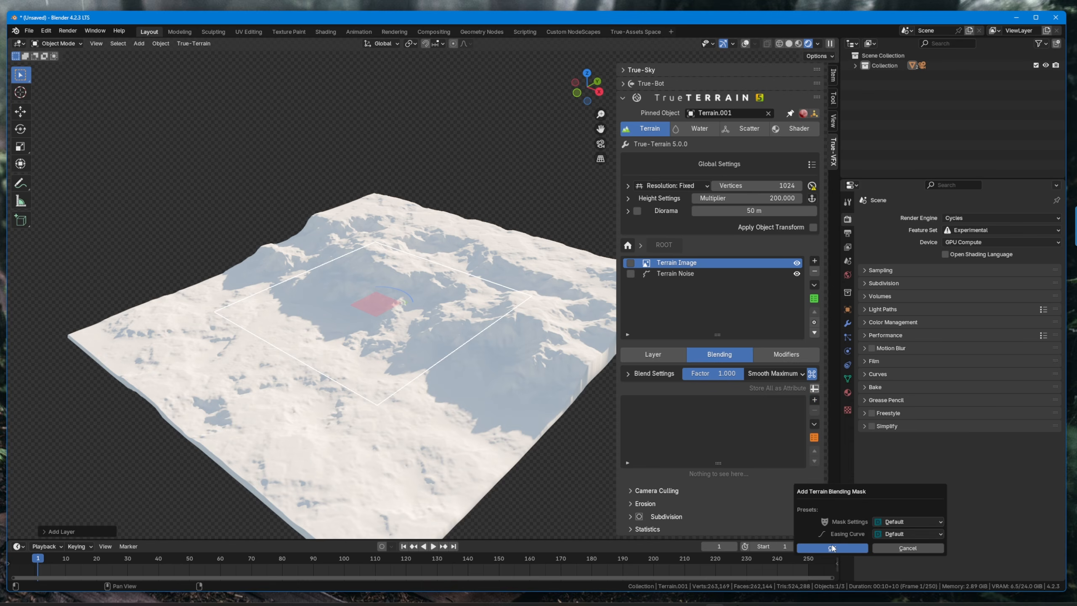
key("Return")
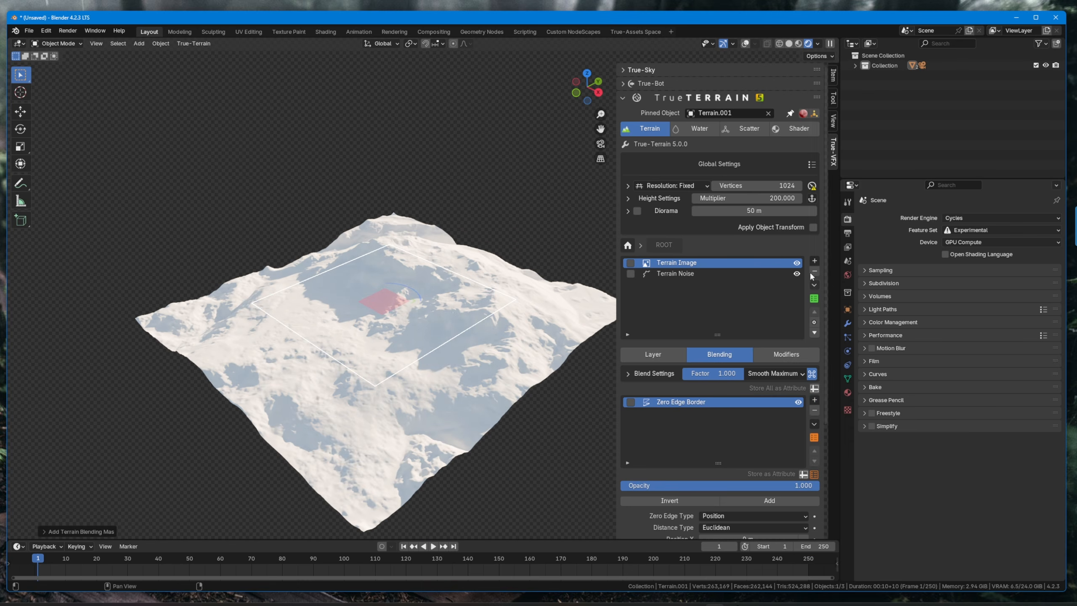
- Hide the Terrain Noise layer and show the viewport overlays with the wireframe enabled at reduced opacity
mouse_move(422, 322)
middle_mouse_down()
mouse_move(409, 358)
mouse_move(428, 339)
middle_mouse_up()
left_click(749, 46)
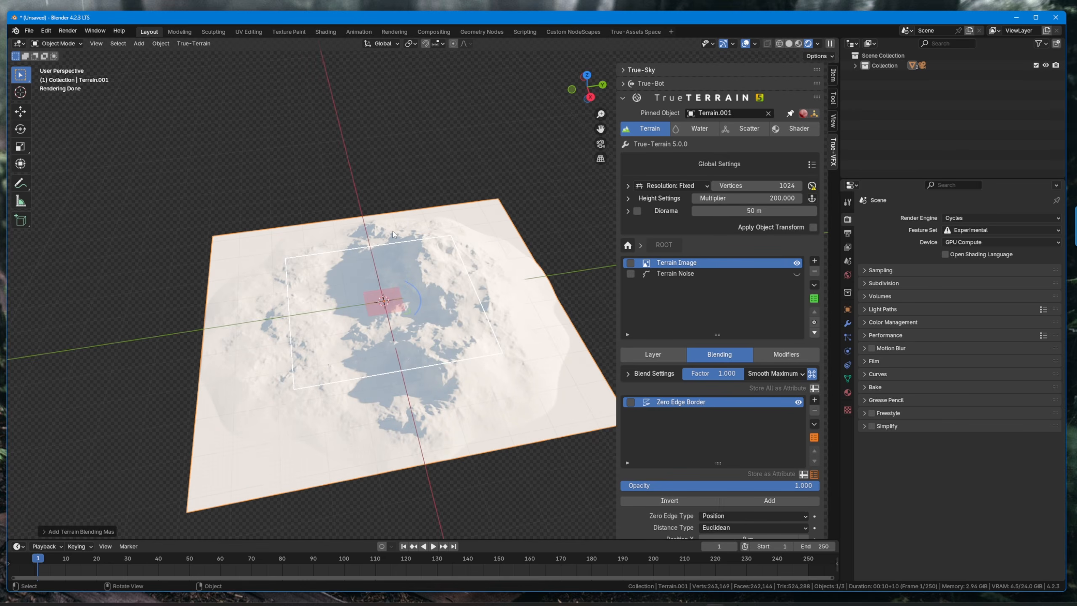
middle_click_drag(394, 232, 432, 232)
left_click(755, 44)
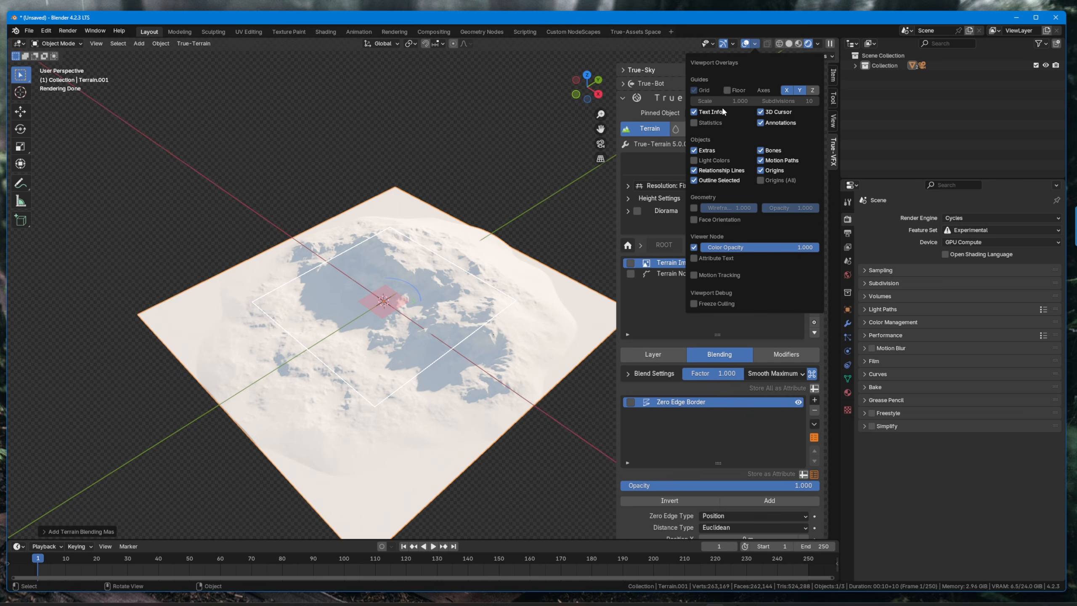
left_click(694, 208)
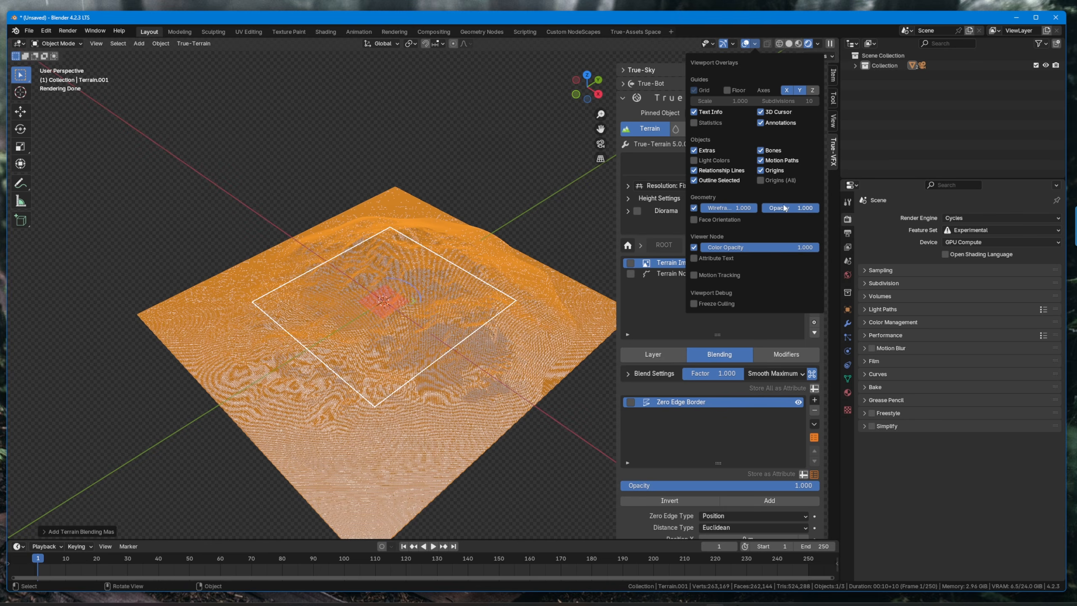
left_click_drag(802, 211, 776, 209)
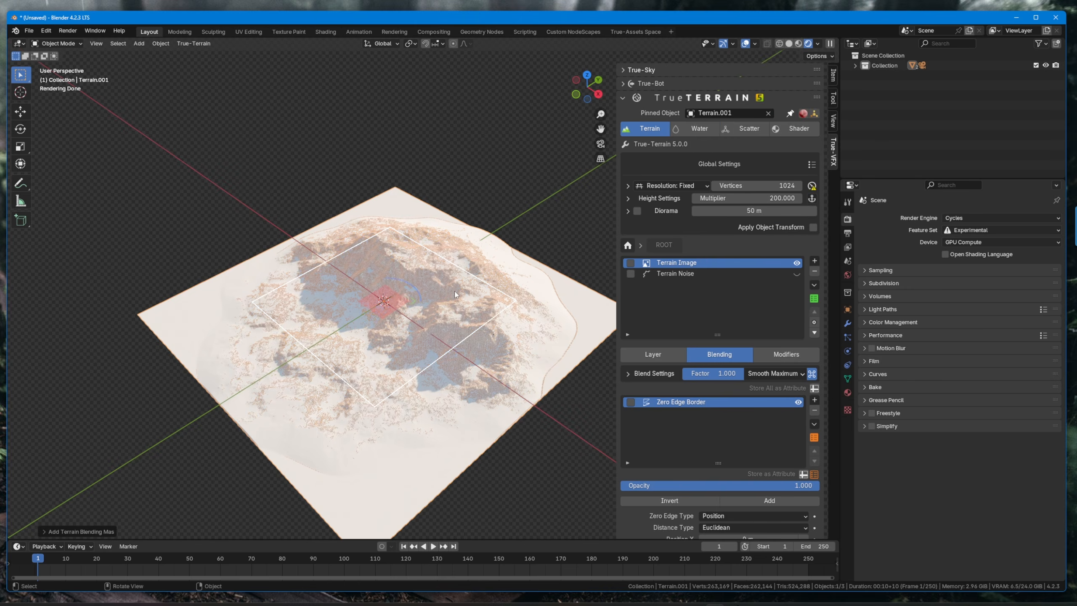
- Disable the Terrain Image layer's Zero Edge Border mask and hide the viewport overlays
scroll(449, 303, "up", 3)
middle_click_drag(454, 291, 685, 419)
scroll(407, 282, "down", 1)
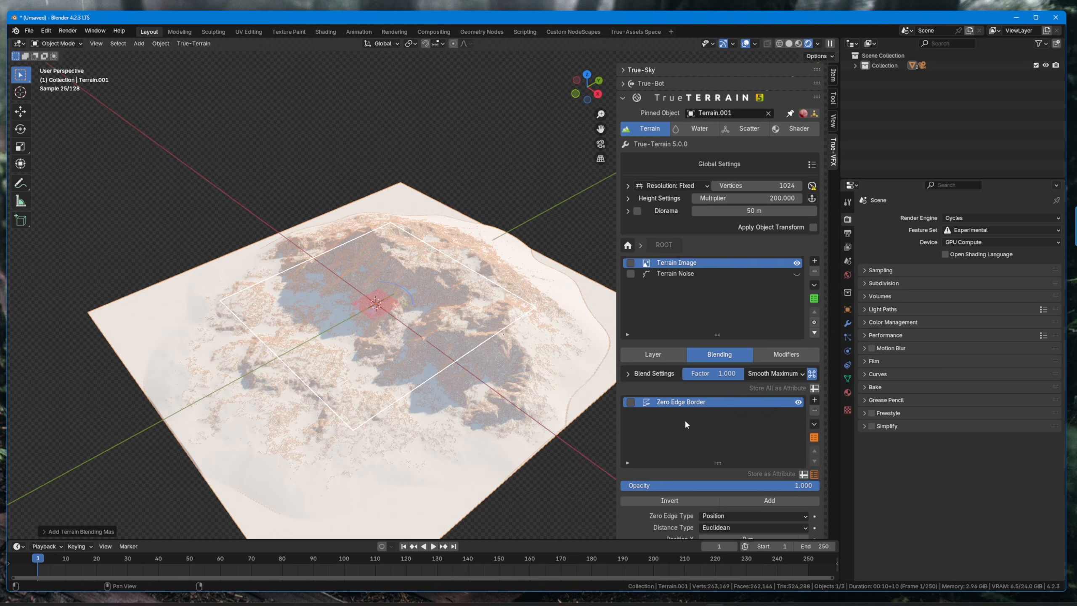
left_click(769, 356)
left_click(742, 359)
left_click(798, 402)
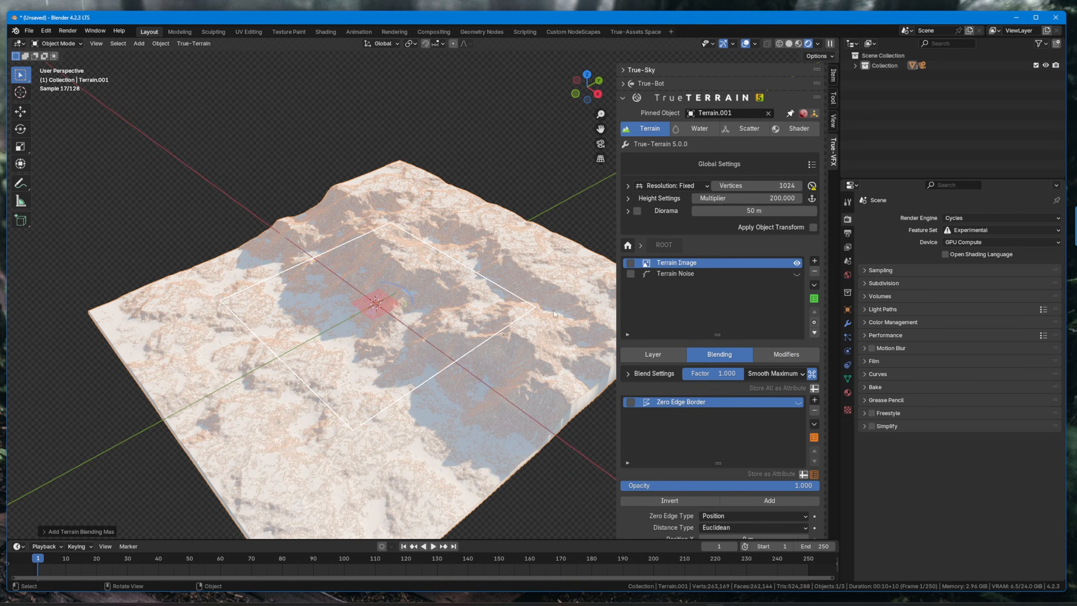
key("shift+alt+z")
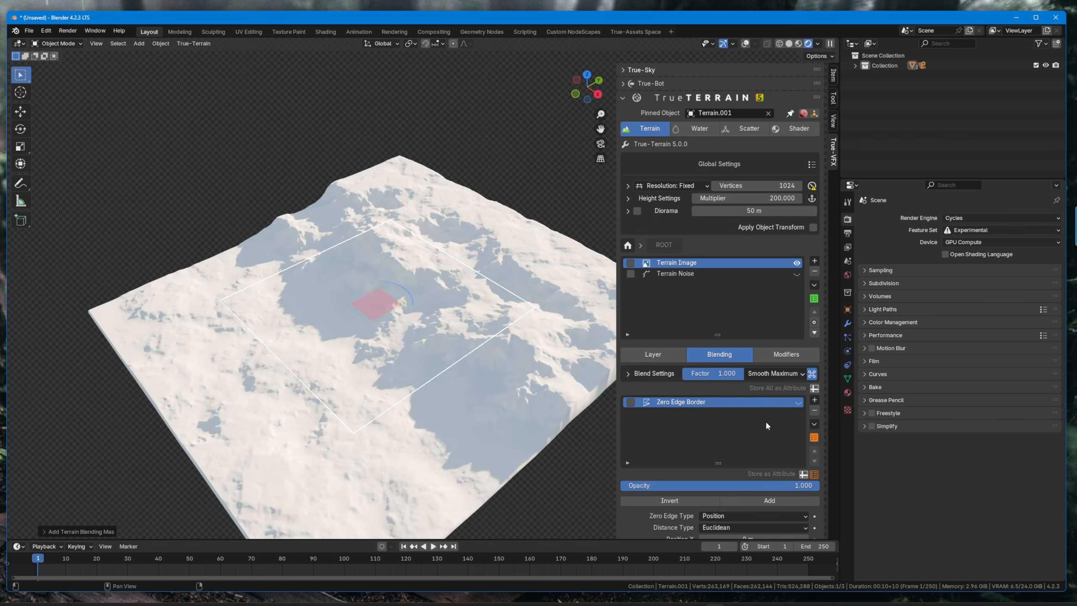
- Try a Blur modifier with 100 iterations on the Terrain Image layer, and remove it again
left_click(780, 356)
left_click(814, 372)
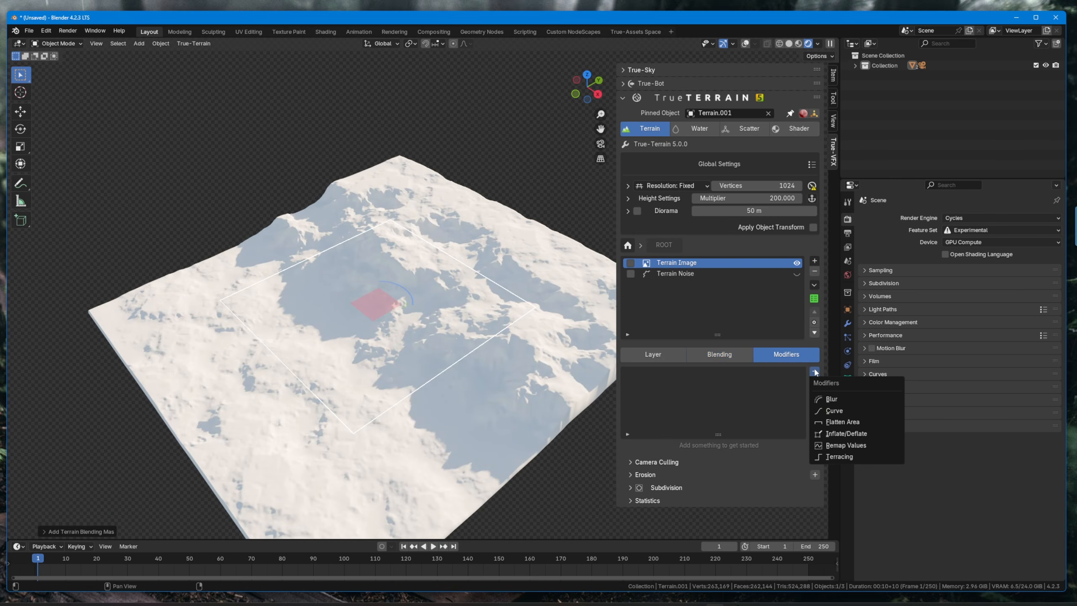
left_click(840, 398)
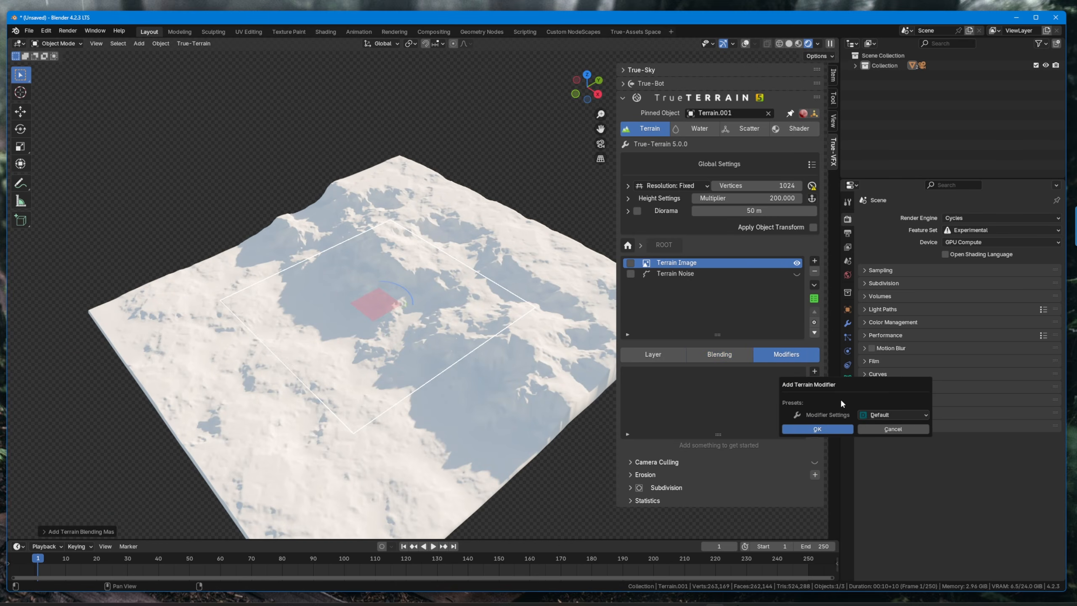
left_click(828, 429)
scroll(727, 434, "down", 1)
left_click(747, 466)
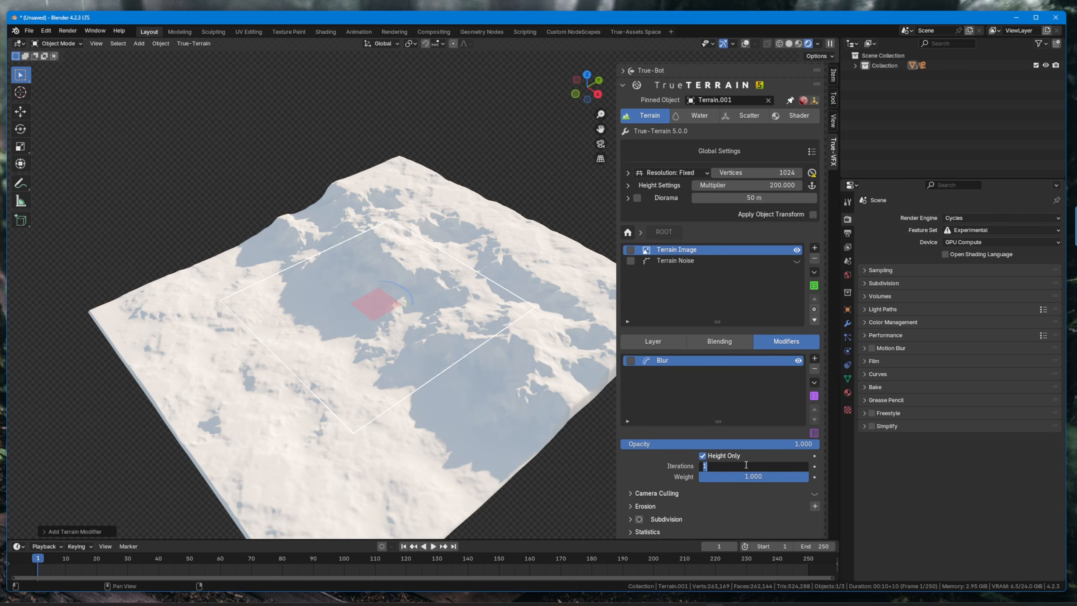
type("100")
key("Return")
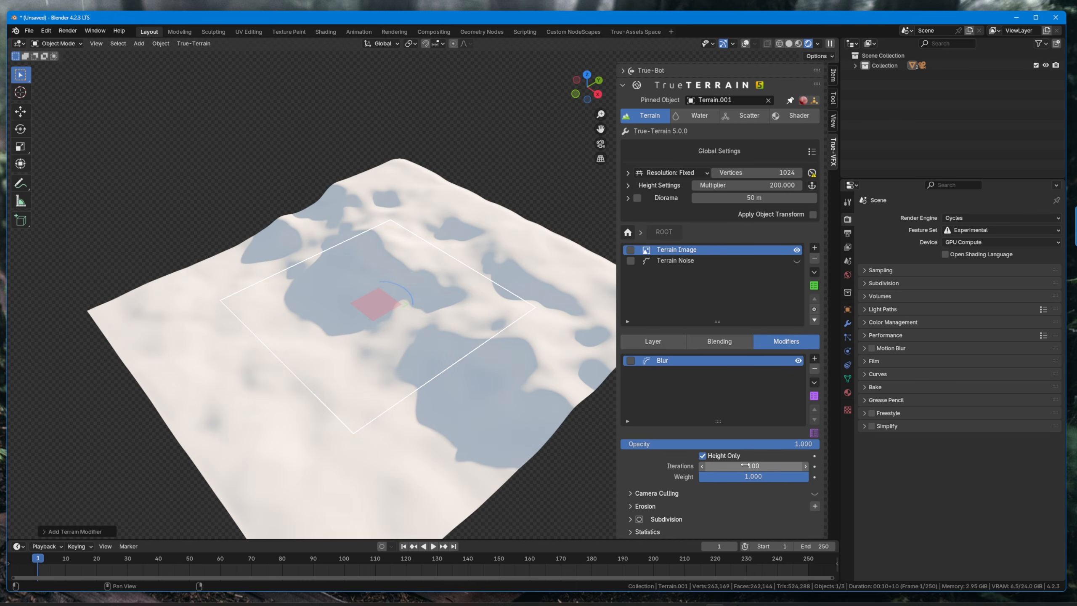
left_click(815, 369)
- Try a Flatten Area modifier with a much larger radius on the Terrain Image layer, and remove it again
left_click(815, 358)
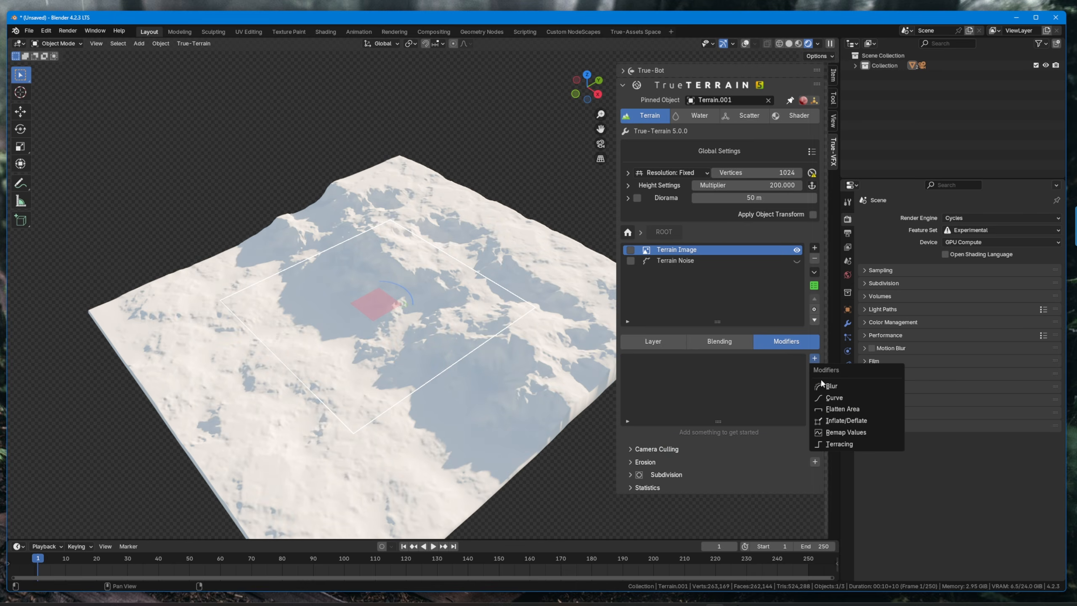
left_click(838, 408)
left_click(814, 434)
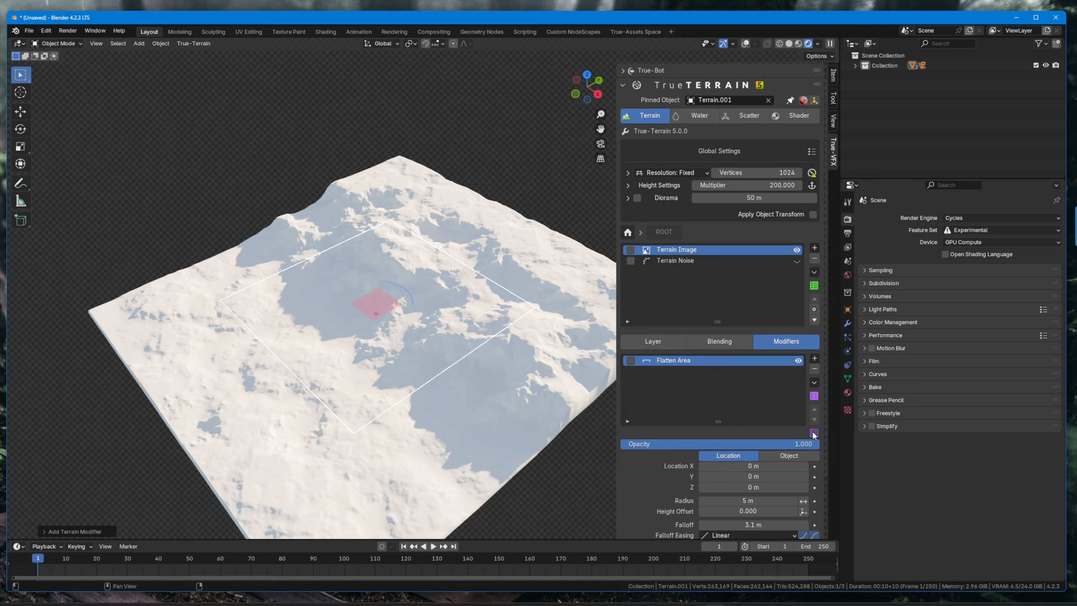
scroll(740, 417, "down", 4)
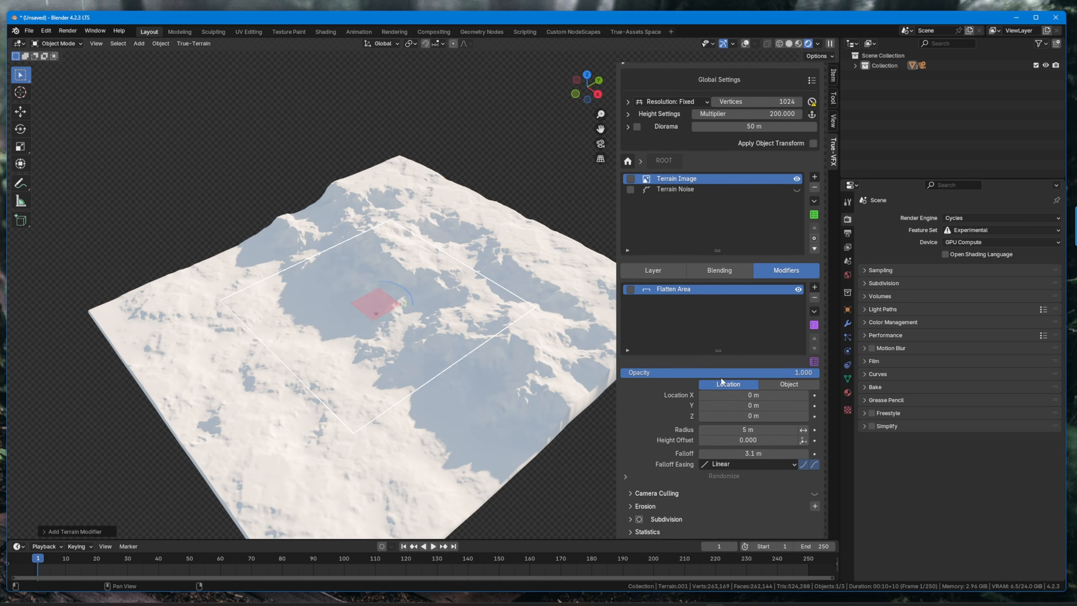
left_click_drag(748, 430, 802, 429)
mouse_move(448, 345)
middle_mouse_down()
mouse_move(497, 333)
mouse_move(463, 346)
middle_mouse_up()
left_click(814, 297)
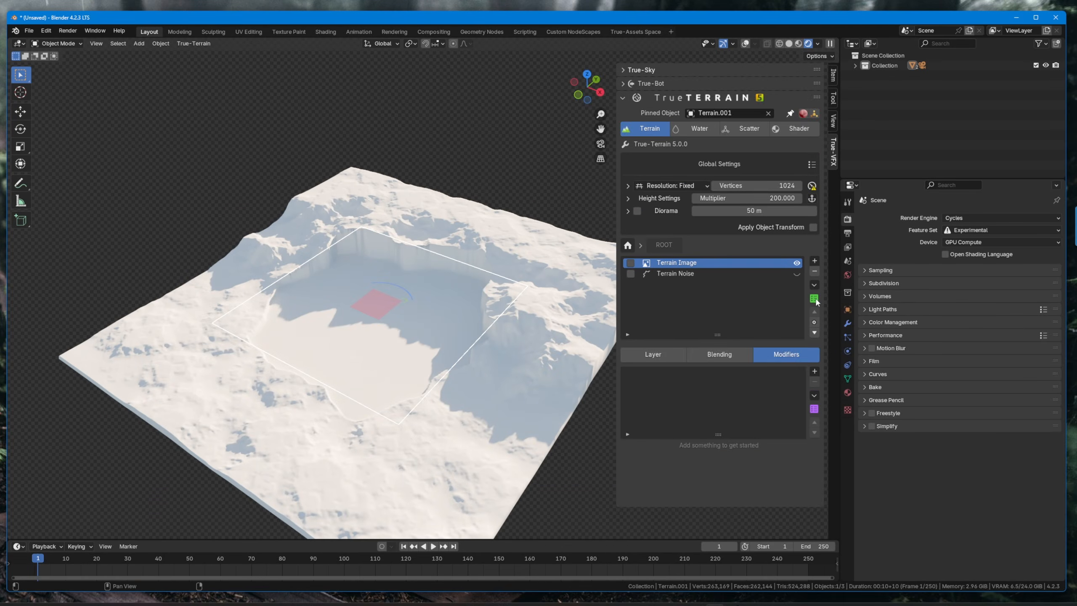
- Try a Terracing modifier with the Default preset on the Terrain Image layer, setting its Cliff Heights to 10
left_click(814, 372)
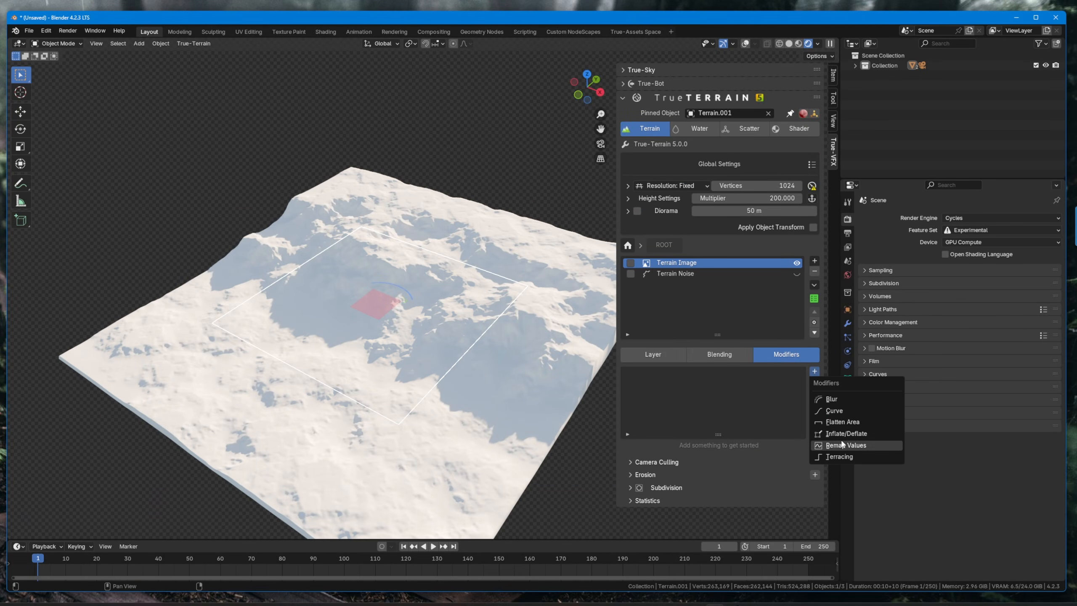
left_click(840, 456)
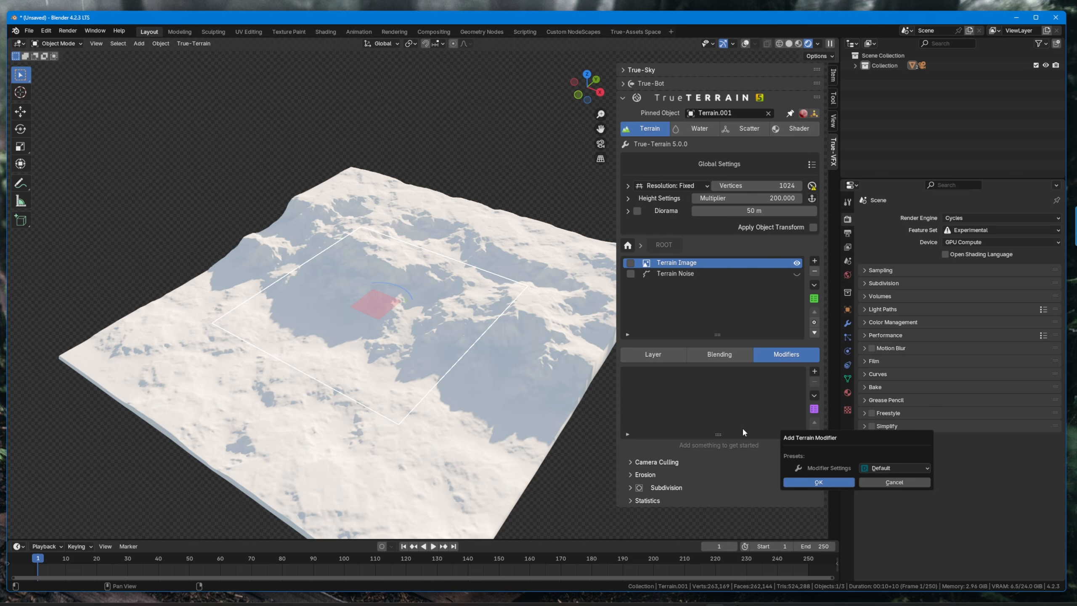
left_click(818, 484)
middle_click_drag(472, 395, 450, 387)
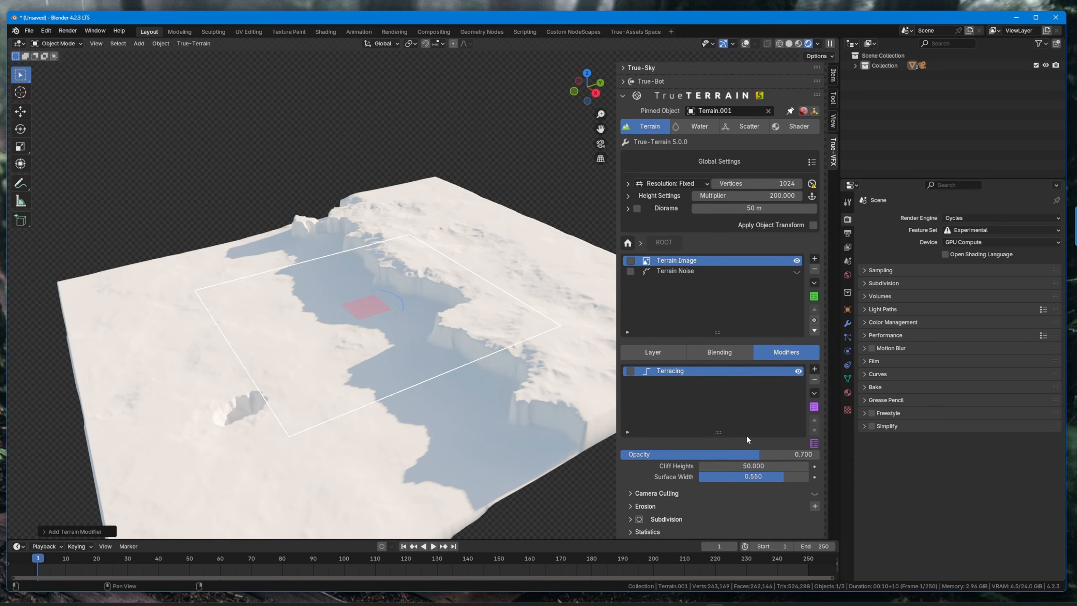
double_click(748, 466)
type("10")
key("Return")
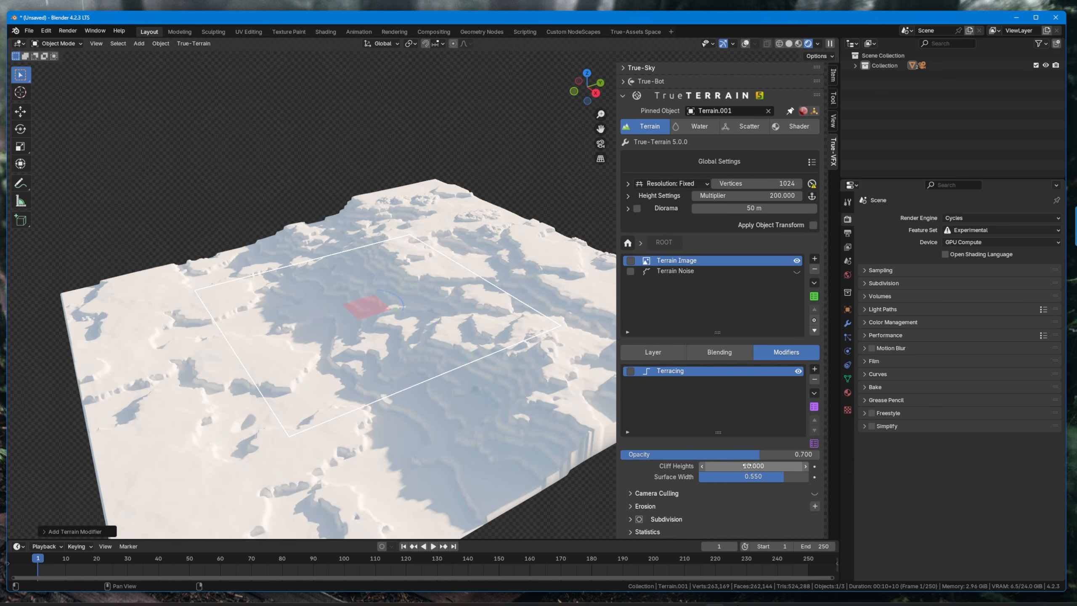
middle_click_drag(424, 337, 387, 326)
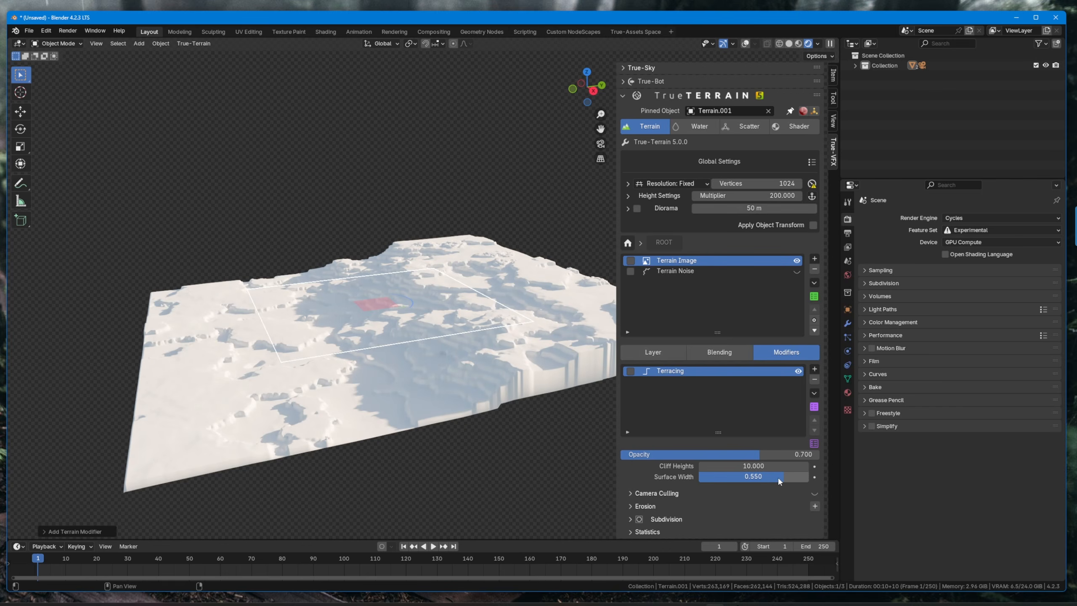
- Set the Terracing modifier's Surface Width to 0.025 and switch the viewport to solid shading
left_click_drag(778, 476, 751, 476)
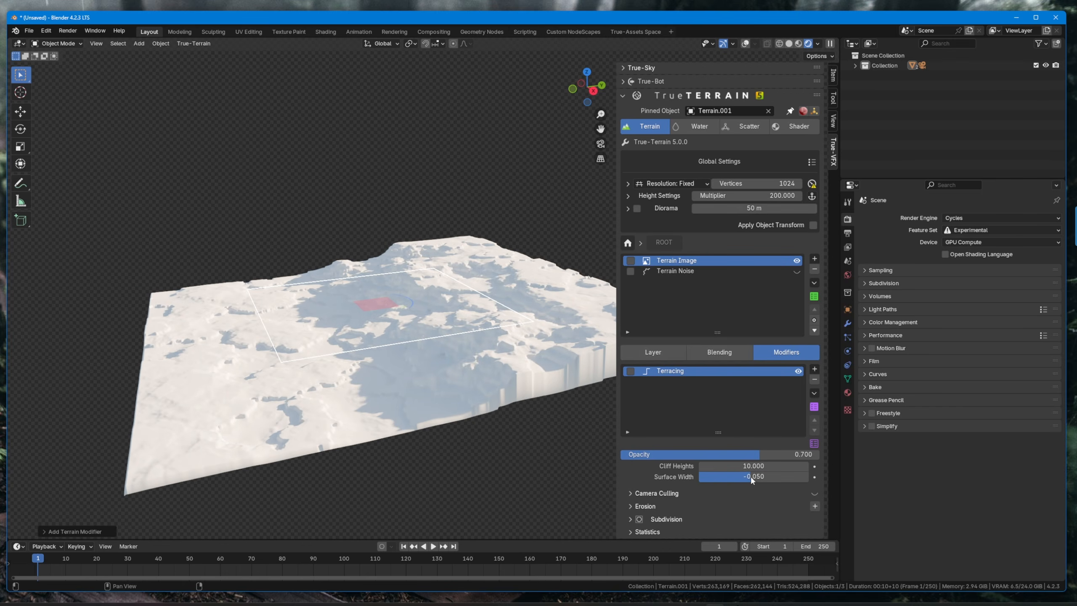
left_click(789, 46)
middle_click_drag(382, 277, 414, 342)
mouse_move(752, 476)
left_mouse_down()
mouse_move(766, 476)
mouse_move(738, 477)
mouse_move(754, 476)
left_mouse_up()
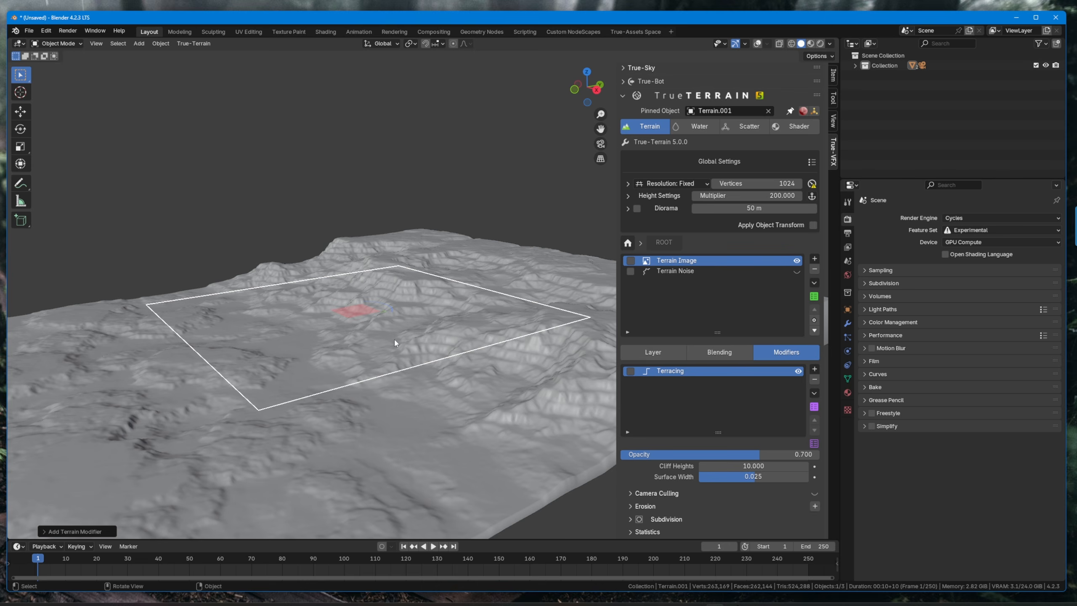
middle_click_drag(394, 338, 434, 342)
scroll(435, 342, "up", 2)
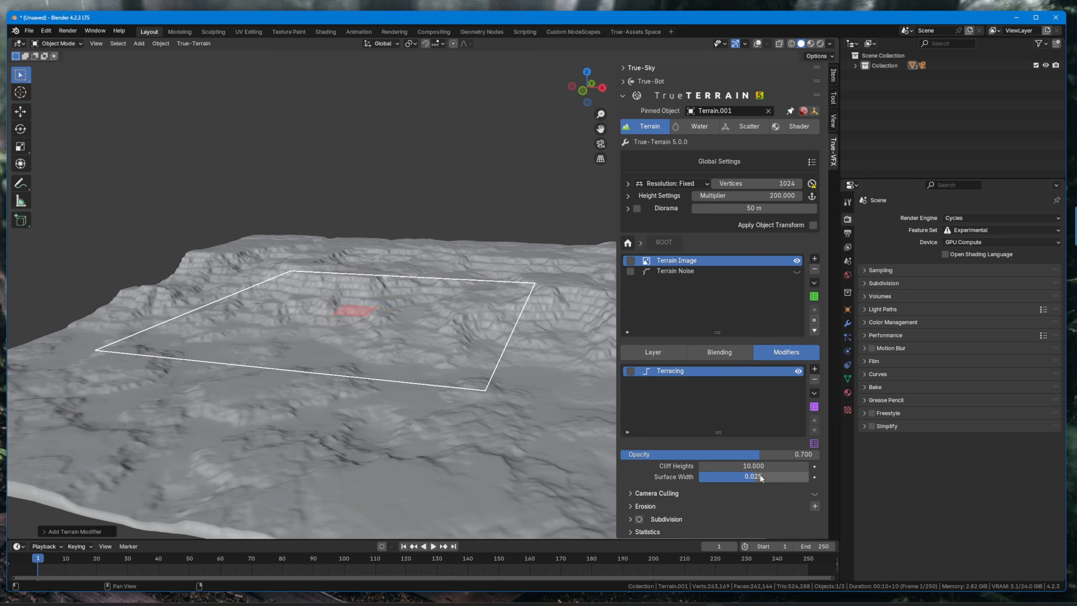
left_click_drag(757, 466, 825, 452)
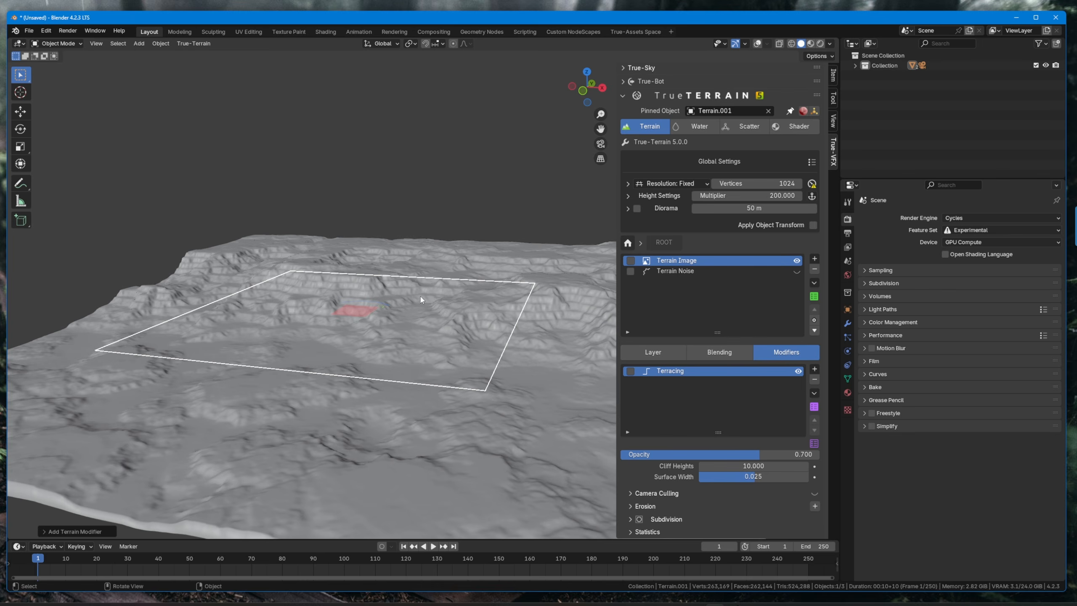
middle_click_drag(421, 299, 392, 316)
- Delete the Terracing modifier together with the Terrain Image layer, and make the Terrain Noise layer visible
left_click(812, 377)
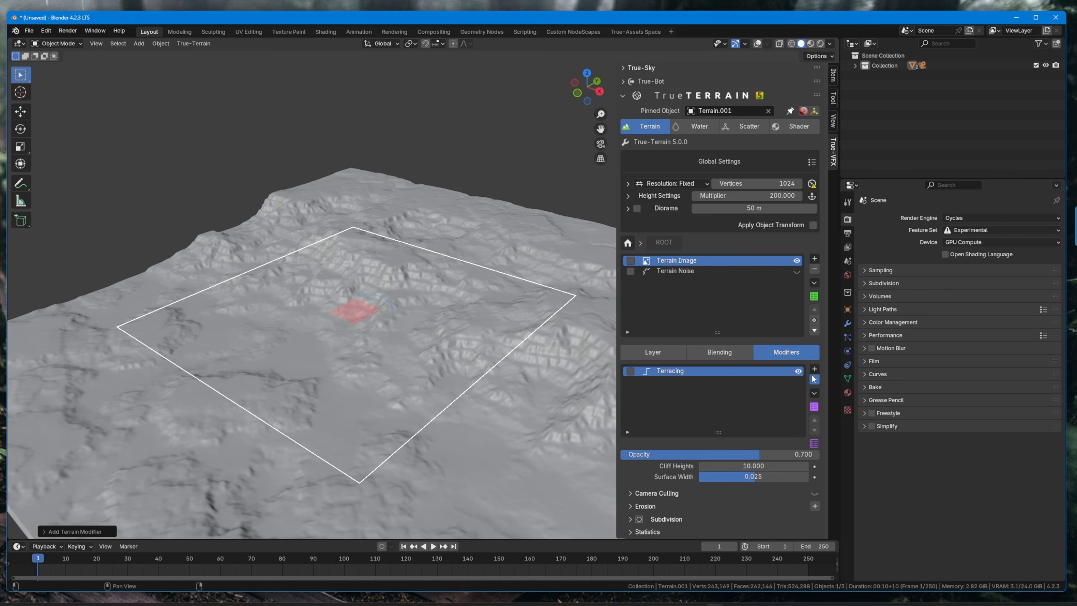
left_click(704, 352)
left_click(786, 353)
left_click(661, 353)
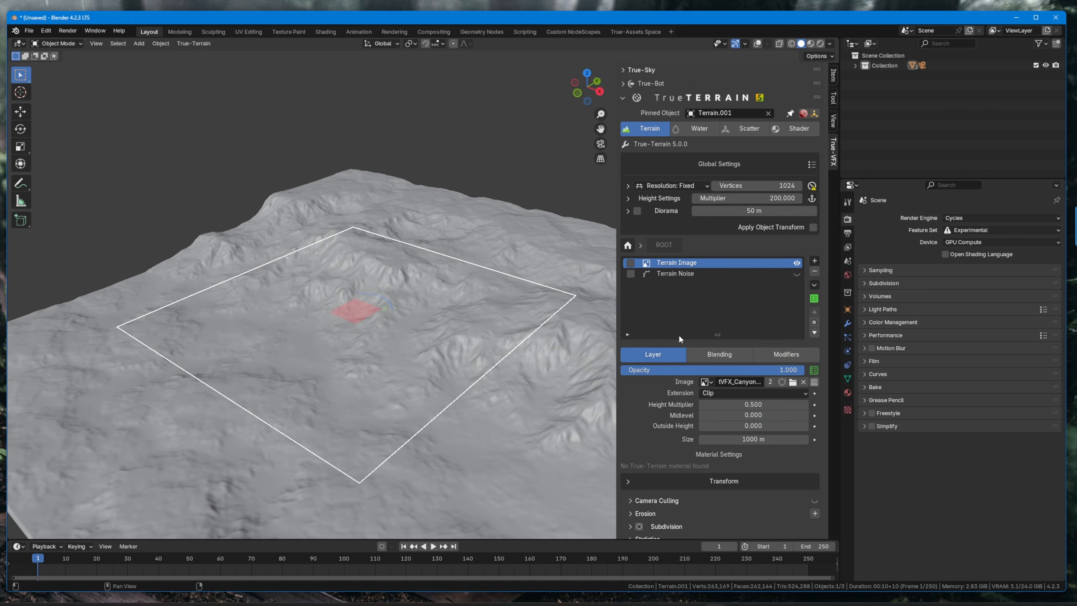
left_click(814, 271)
left_click(796, 263)
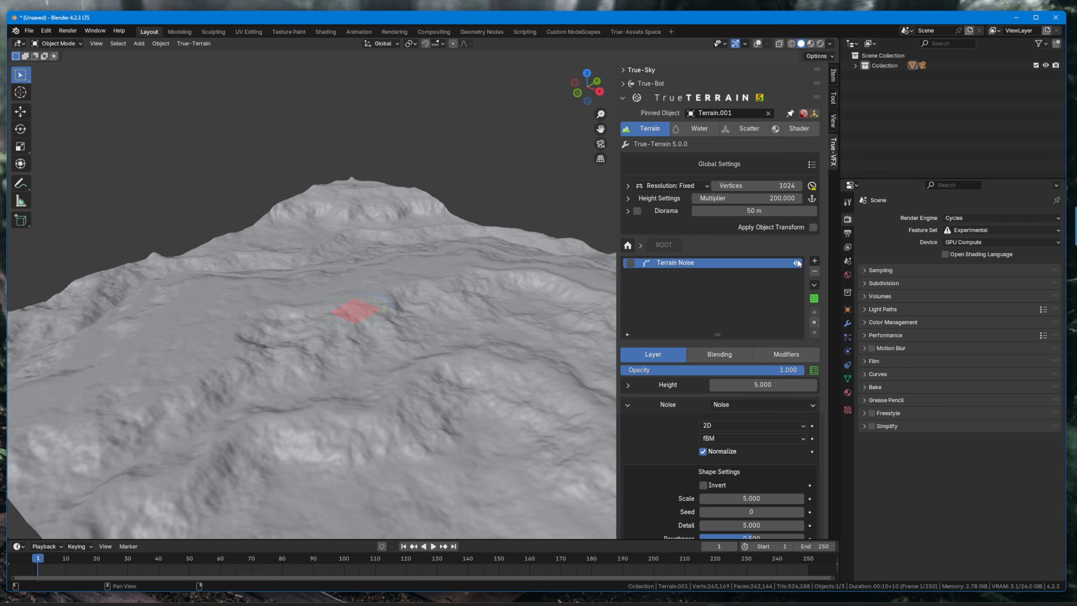
- Review the Terrain Noise layer's own settings, its blending options and its modifiers
middle_click_drag(507, 317, 483, 307)
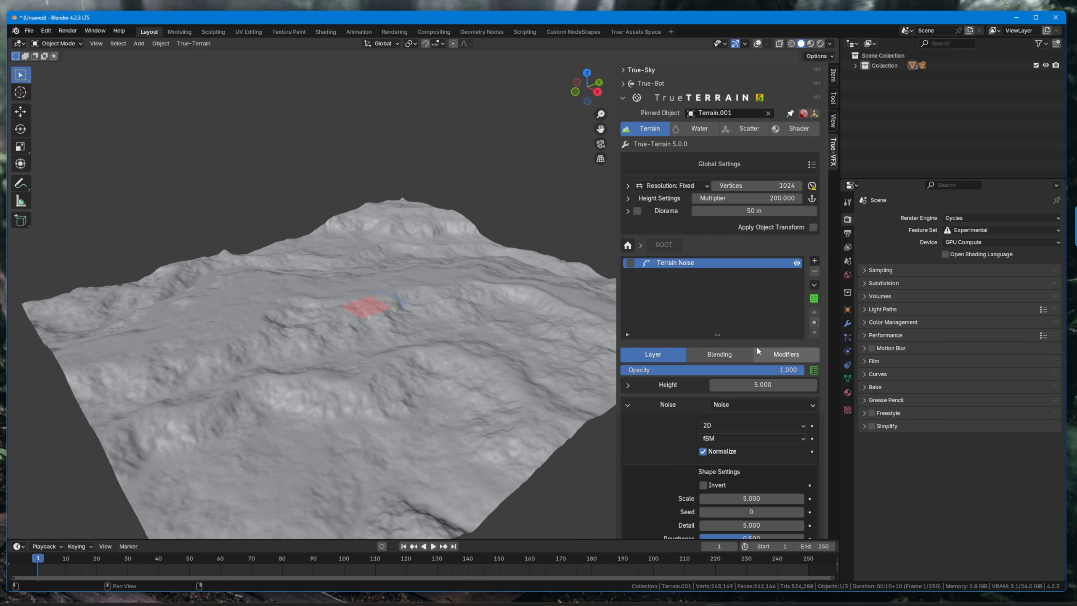
scroll(712, 311, "down", 1)
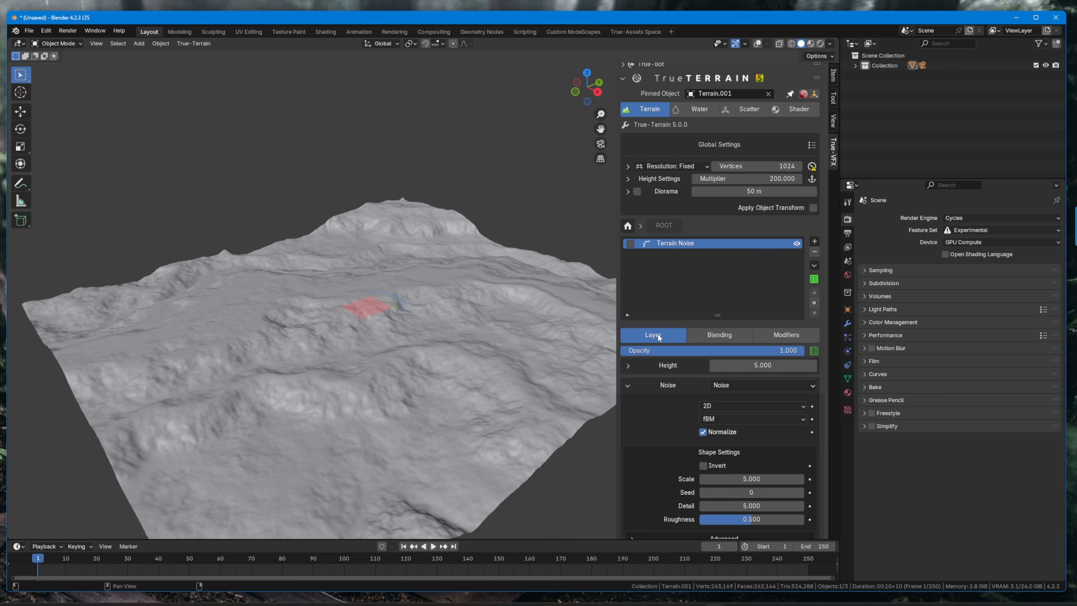
left_click(722, 335)
left_click(656, 352)
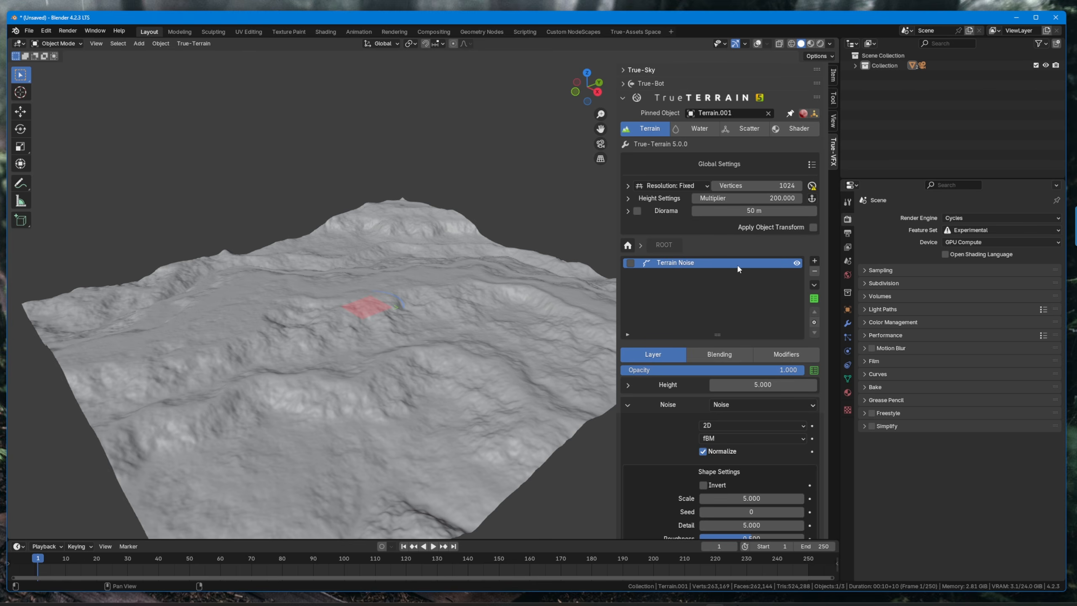
scroll(672, 370, "down", 2)
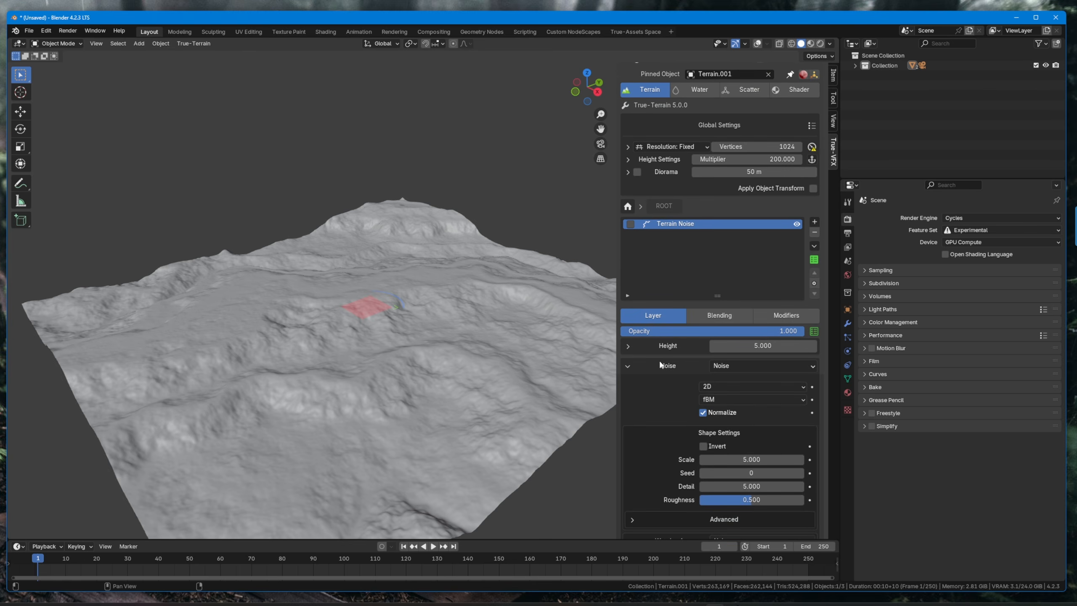
left_click(721, 316)
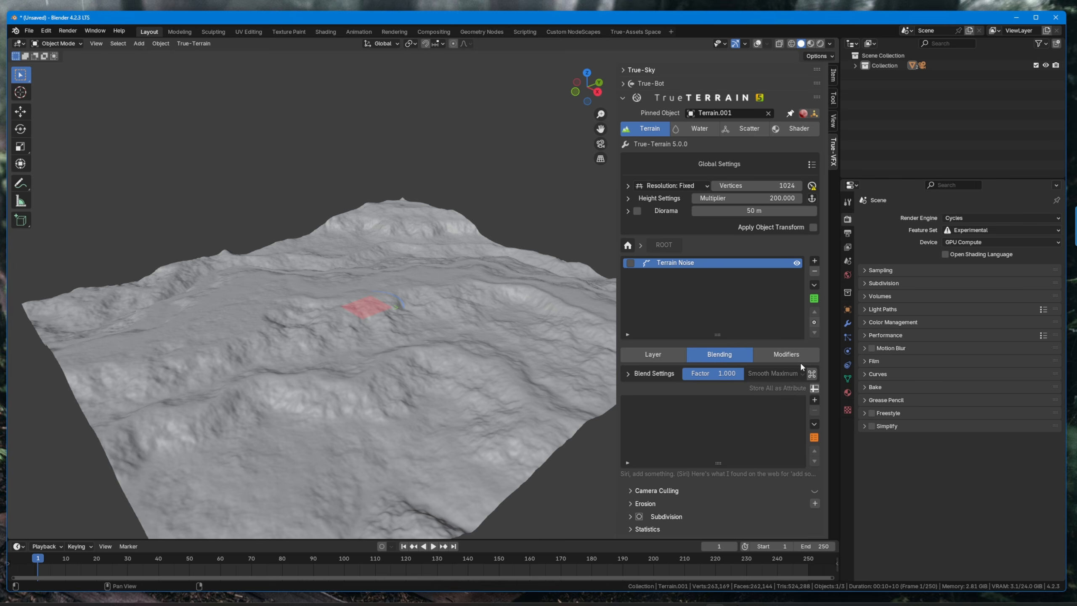
left_click(797, 357)
left_click(669, 353)
scroll(694, 399, "down", 5)
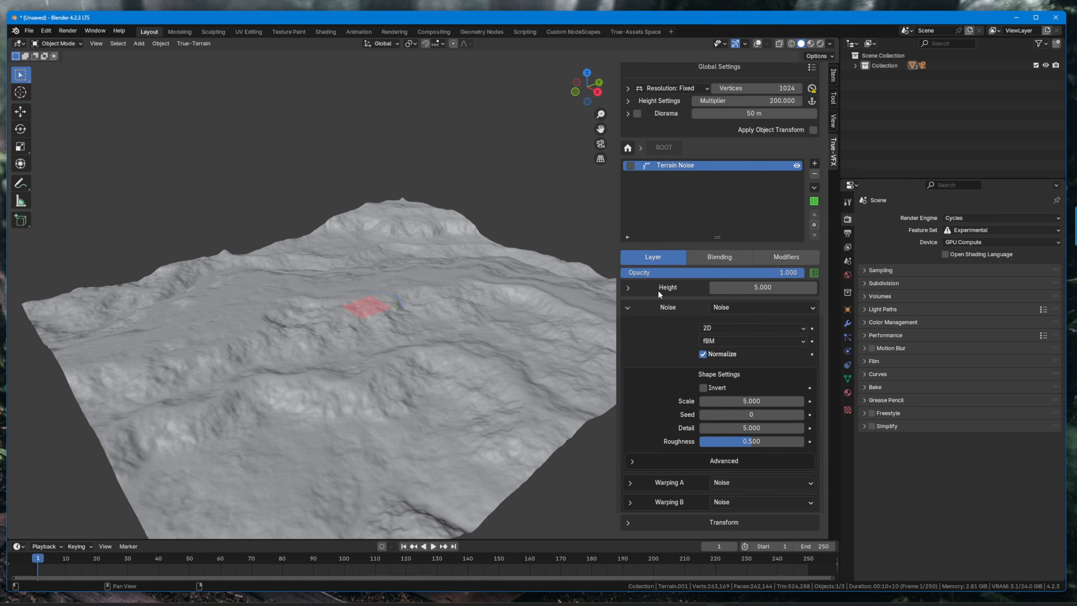
- Apply the Hills (Type C) preset to the Terrain Noise layer
left_click(814, 272)
left_click(802, 206)
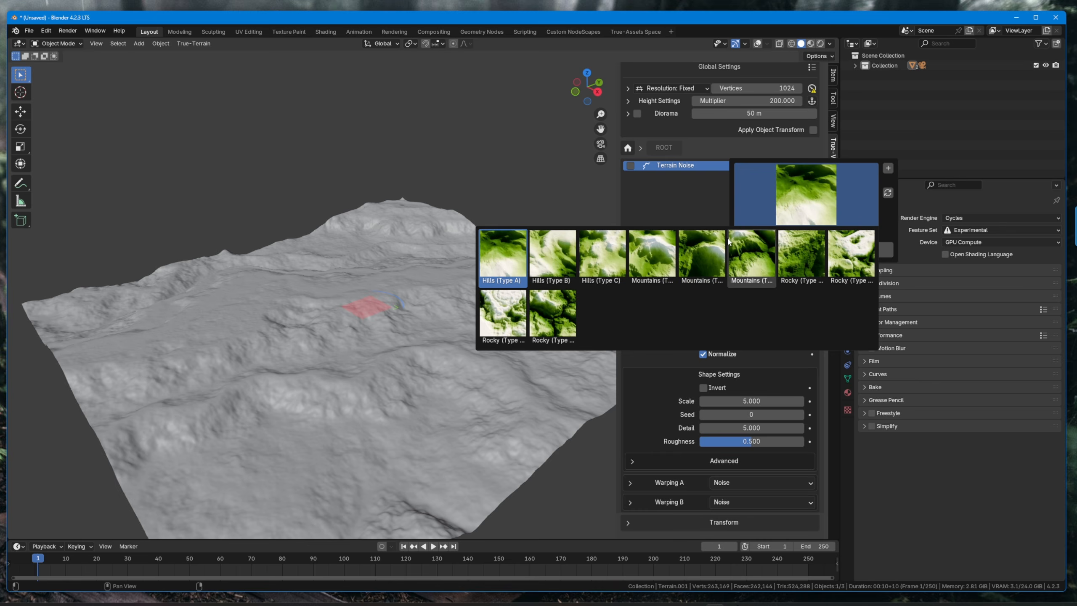
left_click(617, 256)
left_click(814, 250)
middle_click_drag(447, 299, 478, 302)
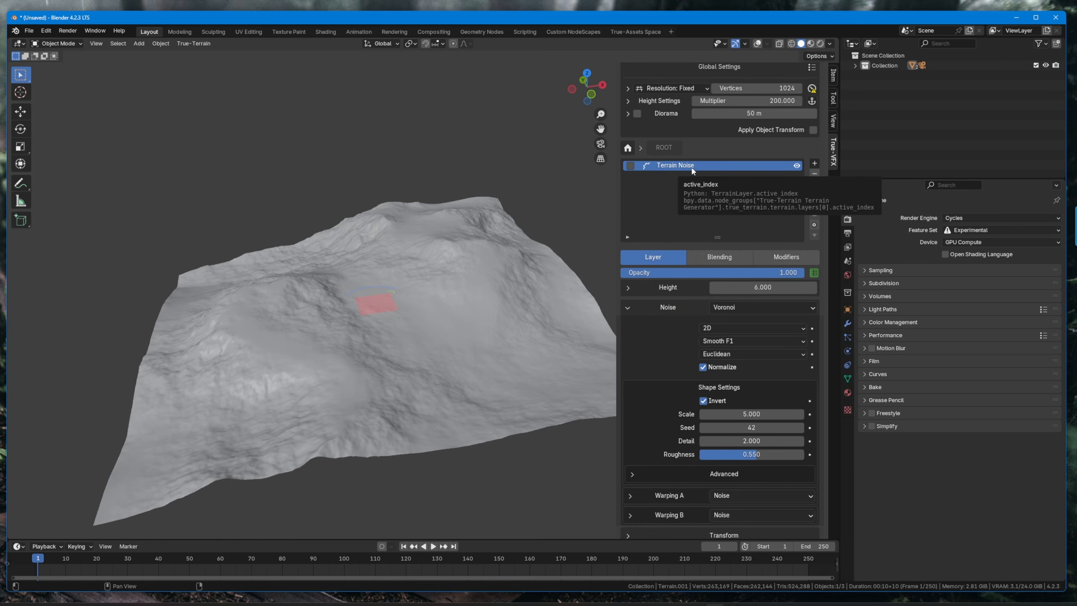
middle_click_drag(493, 248, 530, 297)
- Examine the noise layer's warping settings and its shape settings such as Scale and Seed
scroll(692, 396, "down", 3)
left_click(636, 435)
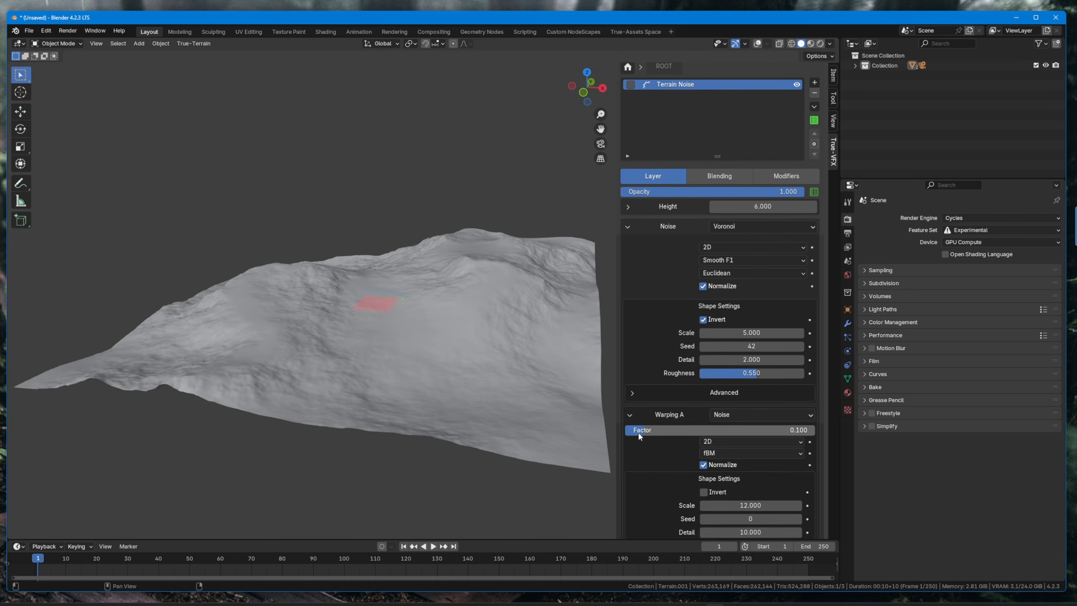
left_click(640, 434)
left_click(642, 453)
left_click(642, 453)
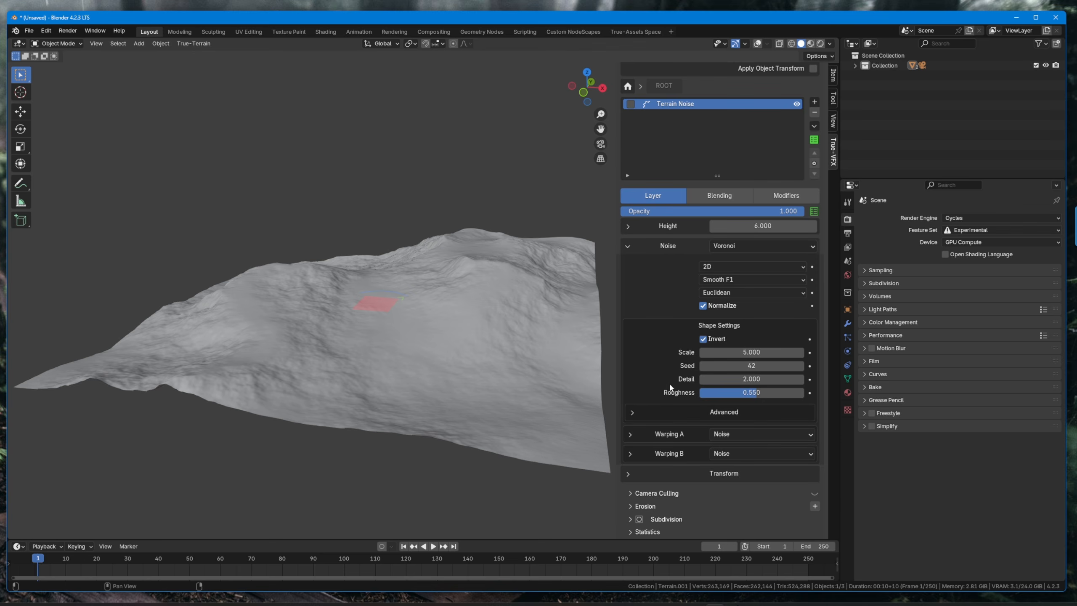
mouse_move(739, 353)
left_mouse_down()
mouse_move(806, 354)
mouse_move(740, 366)
left_mouse_up()
right_click(739, 354)
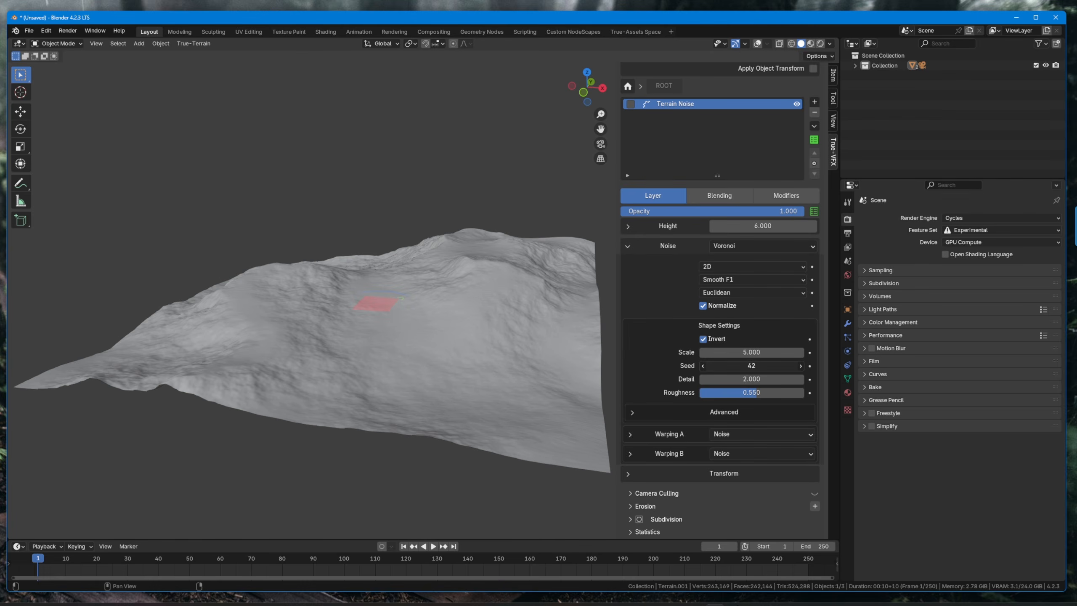
- Apply the Mountains (Type C) preset to the Terrain Noise layer
middle_click_drag(509, 332, 486, 351)
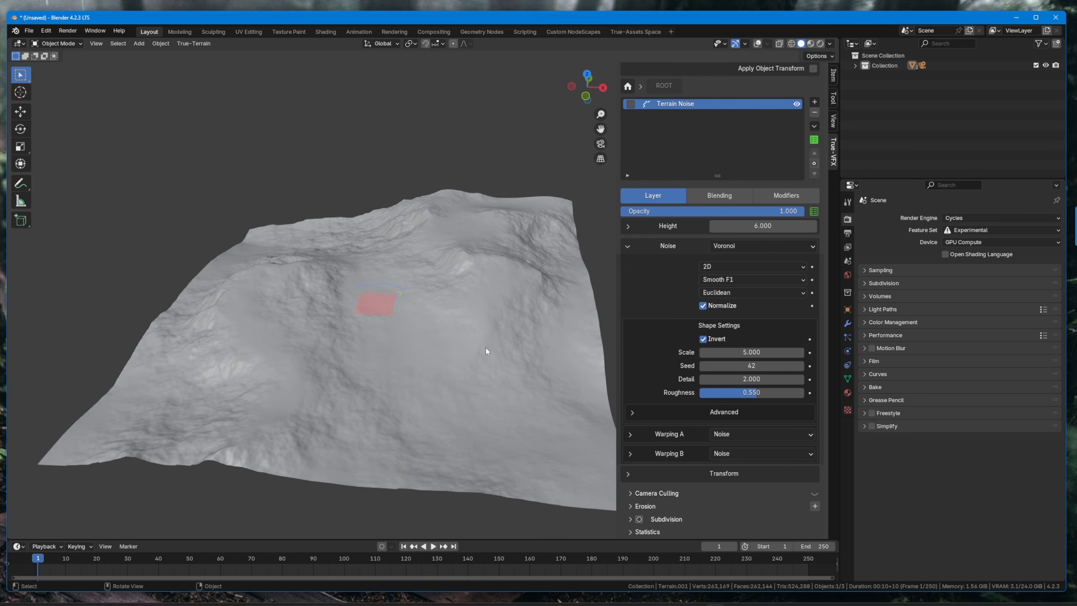
left_click(814, 211)
left_click(806, 132)
left_click(752, 197)
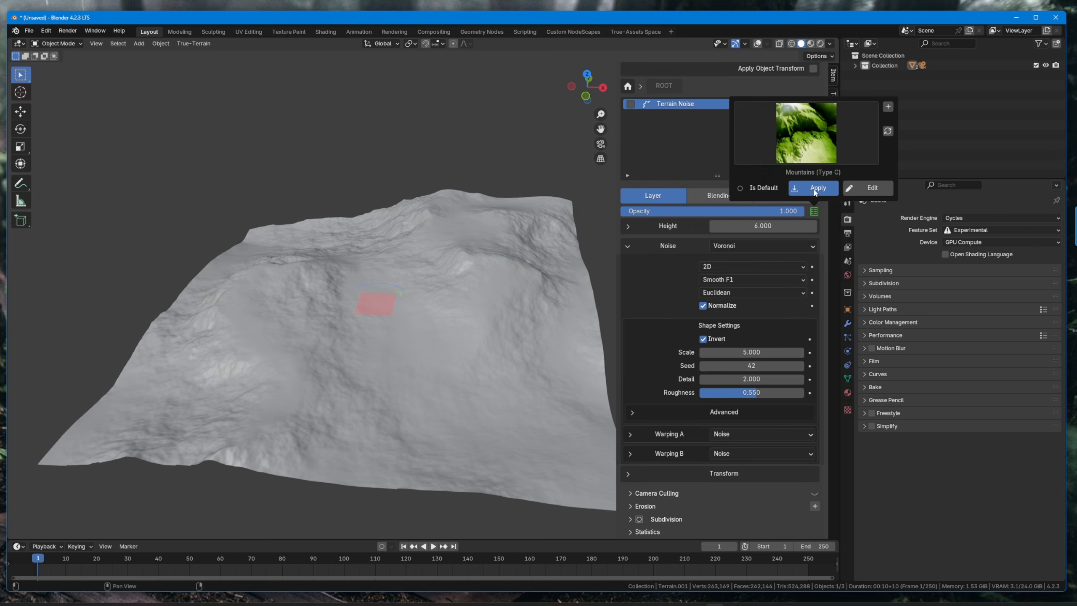
left_click(814, 192)
middle_click_drag(424, 310, 427, 349)
left_click_drag(387, 306, 409, 293)
right_click(409, 292)
- Set the terrain Size to 2000 m in the global resolution settings
scroll(745, 204, "up", 2)
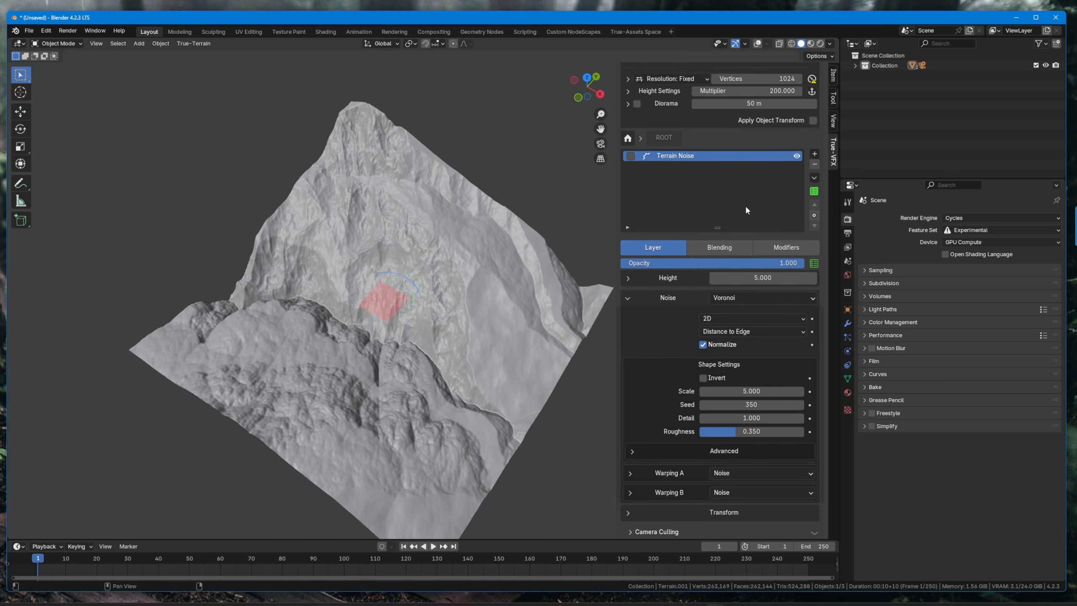
scroll(748, 199, "up", 3)
scroll(753, 153, "up", 2)
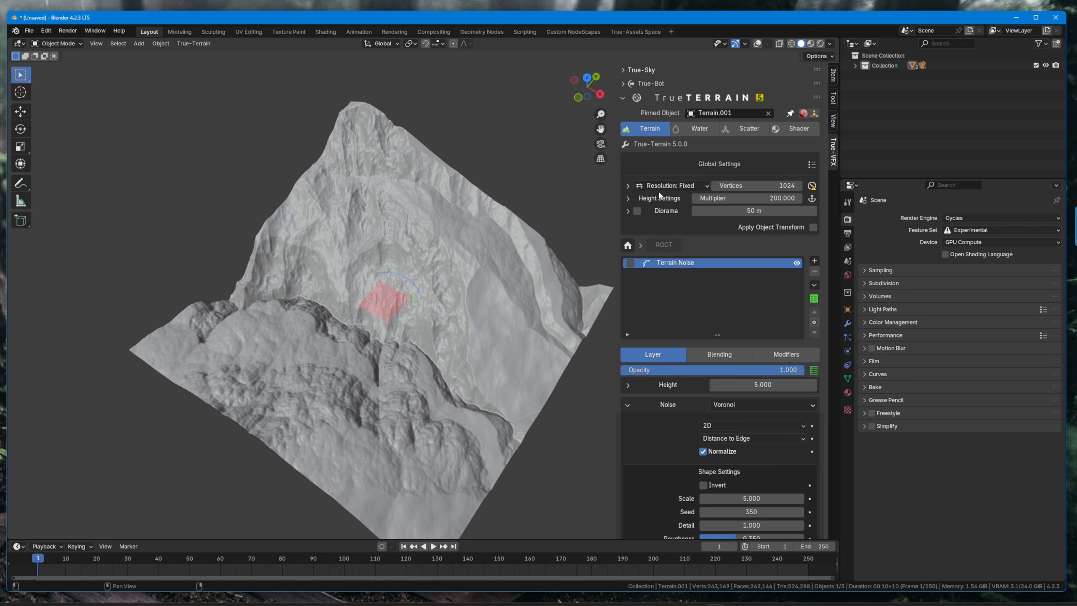
left_click(625, 187)
left_click(750, 201)
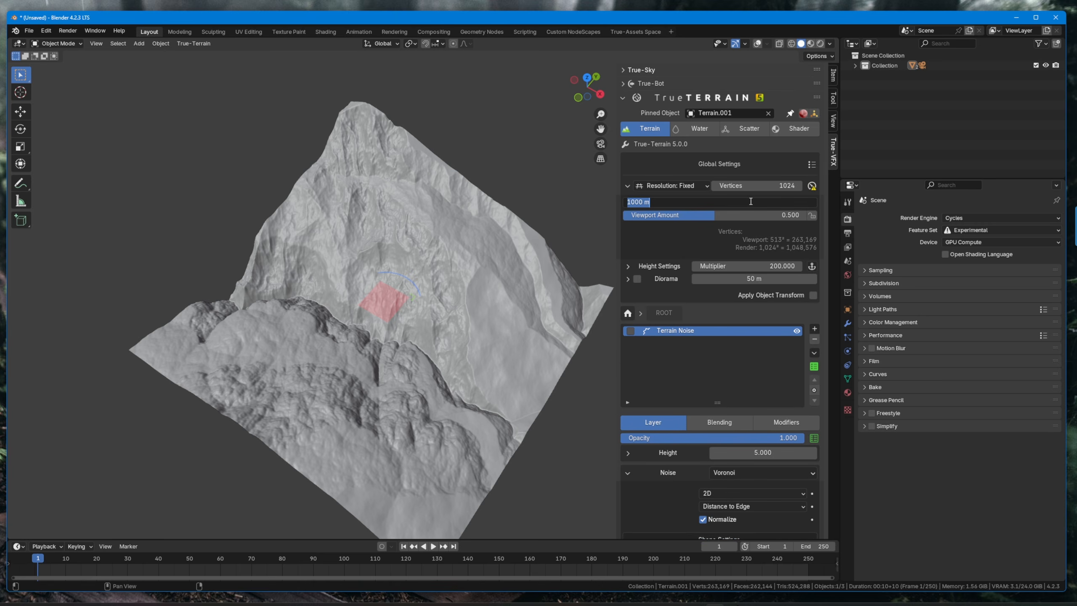
type("2000")
key("Return")
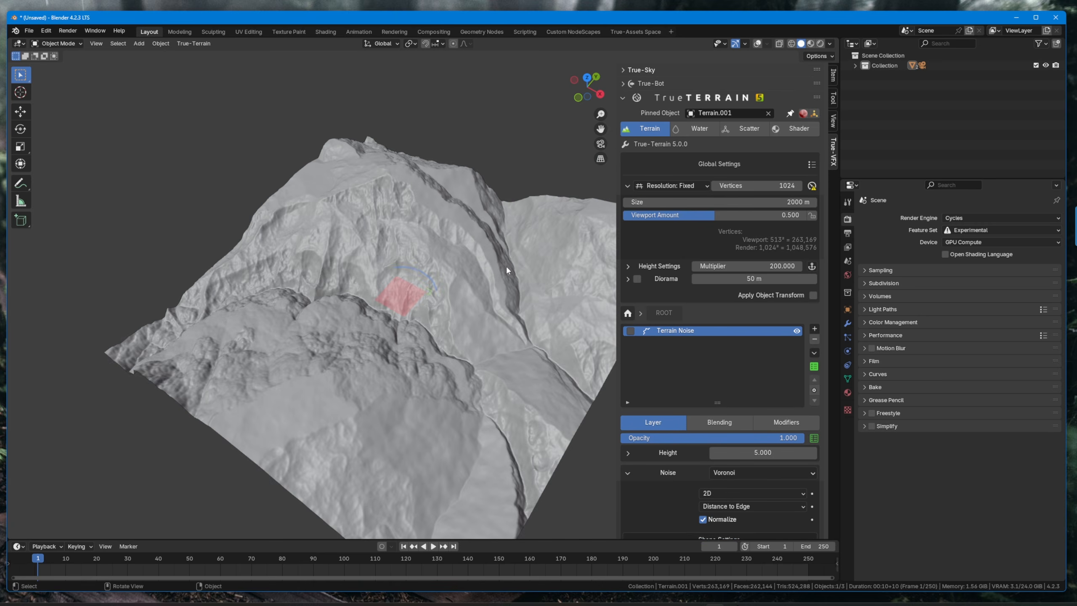
middle_click_drag(506, 268, 466, 262)
left_click_drag(402, 296, 755, 264)
right_click(755, 263)
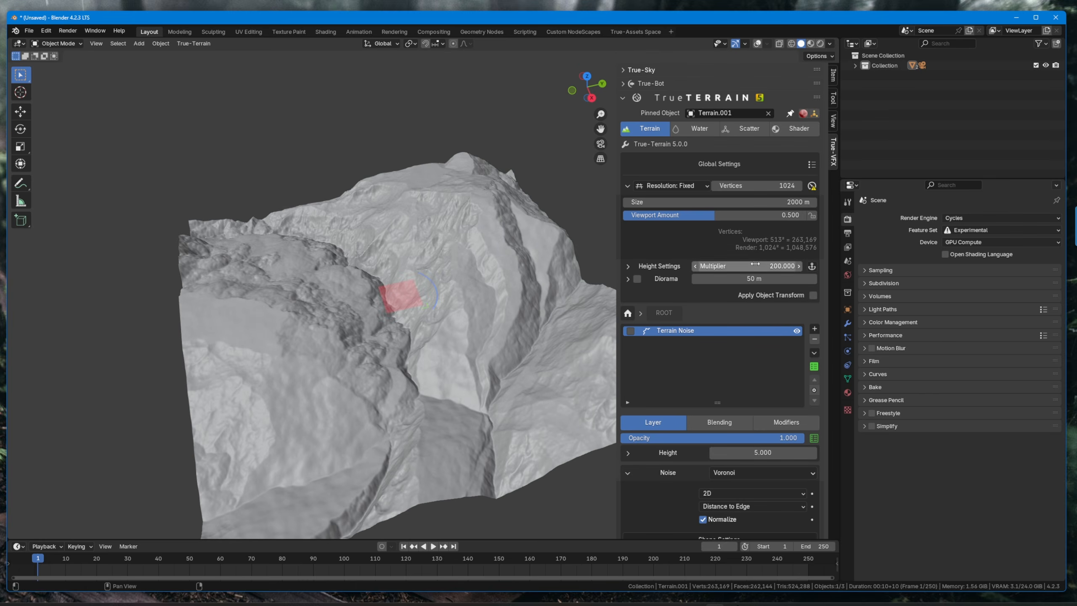
- Apply the Mountains (Type A) preset to the Terrain Noise layer
left_click(814, 438)
left_click(812, 374)
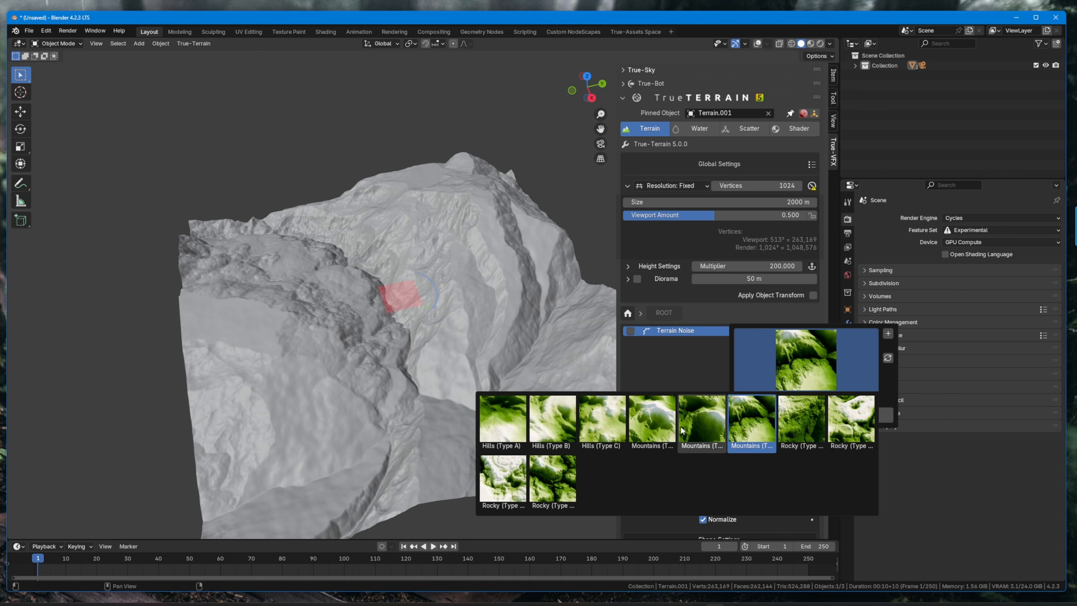
left_click(668, 426)
left_click(811, 412)
middle_click_drag(457, 394, 471, 355)
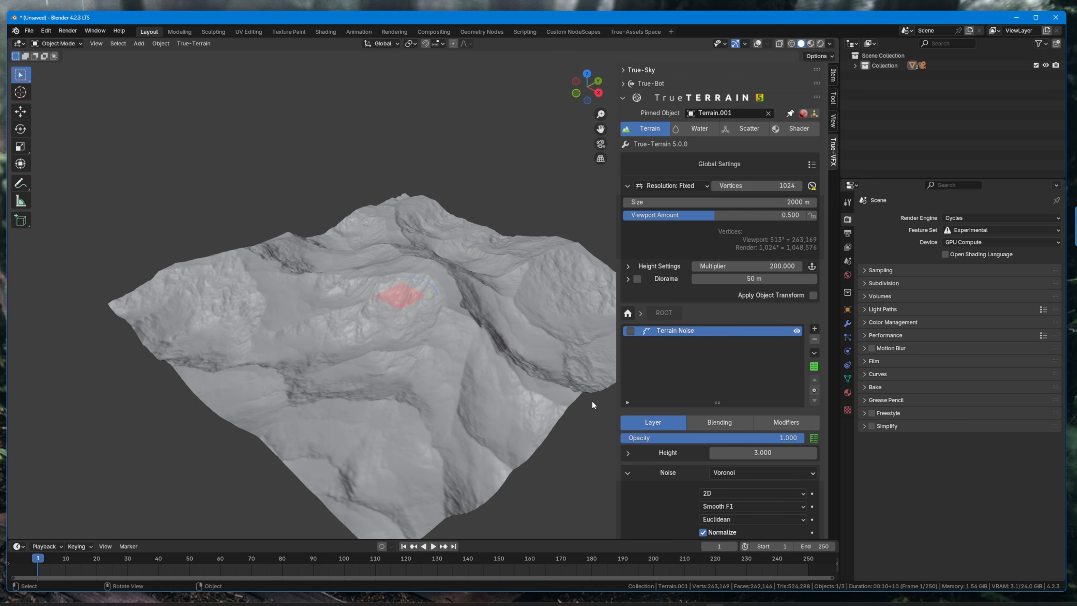
- Inspect the applied preset's noise shape settings and collapse the Noise section
scroll(706, 426, "down", 8)
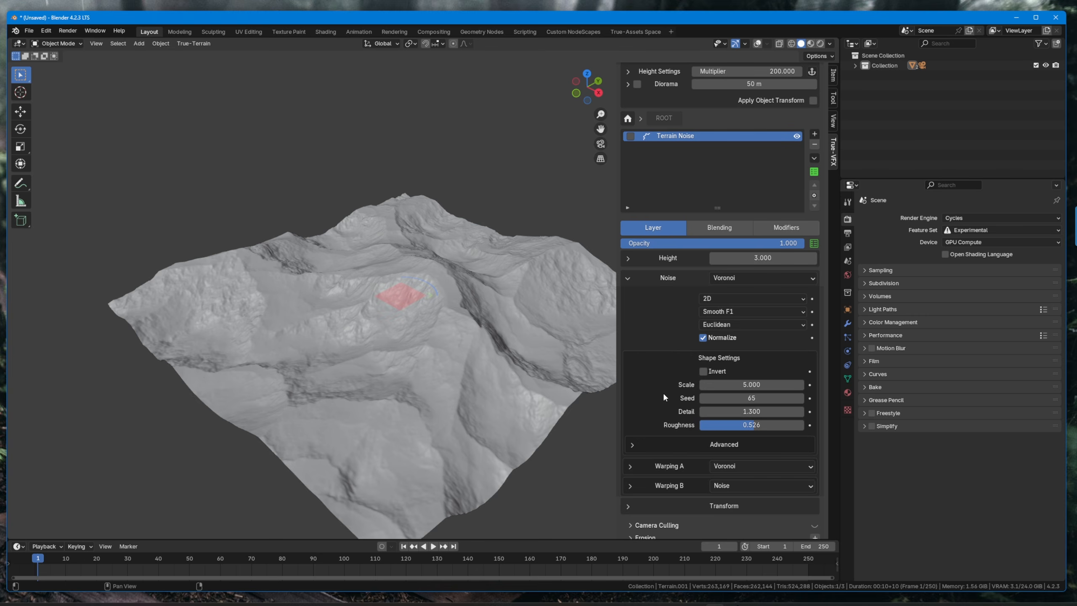
left_click_drag(729, 385, 759, 384)
left_click(627, 279)
scroll(627, 279, "up", 8)
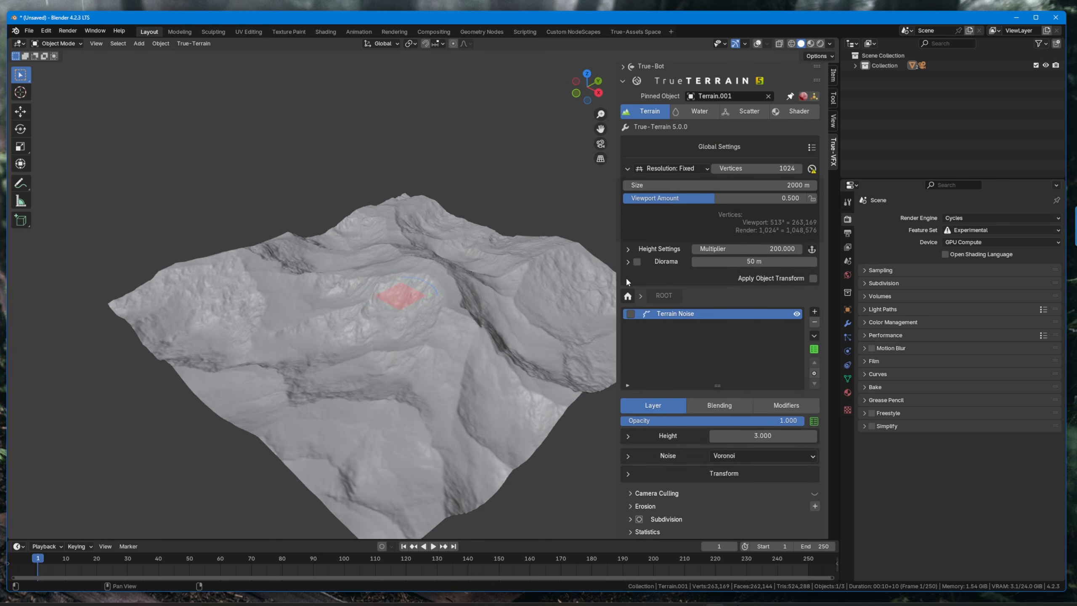
- Apply the Mountains (Type B) preset to the Terrain Noise layer
left_click(814, 421)
left_click(802, 360)
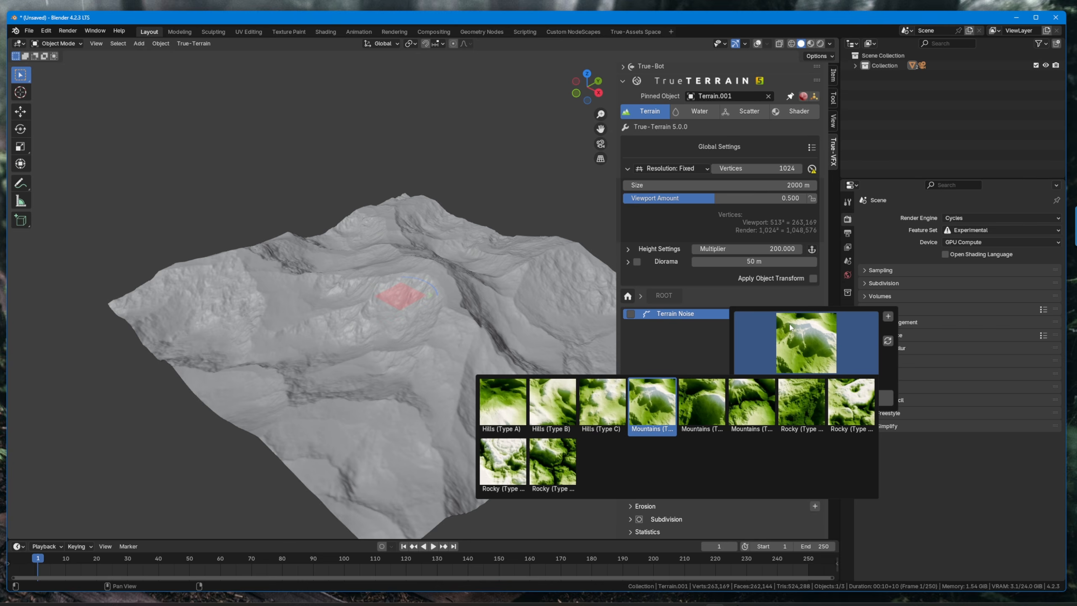
left_click(710, 400)
left_click(815, 398)
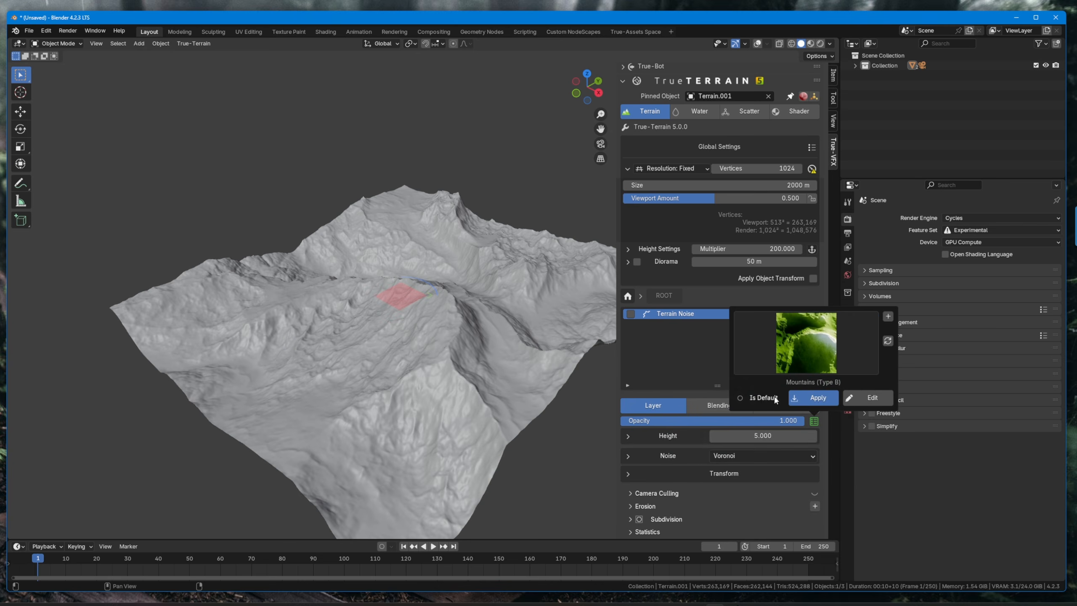
middle_click_drag(441, 348, 470, 348)
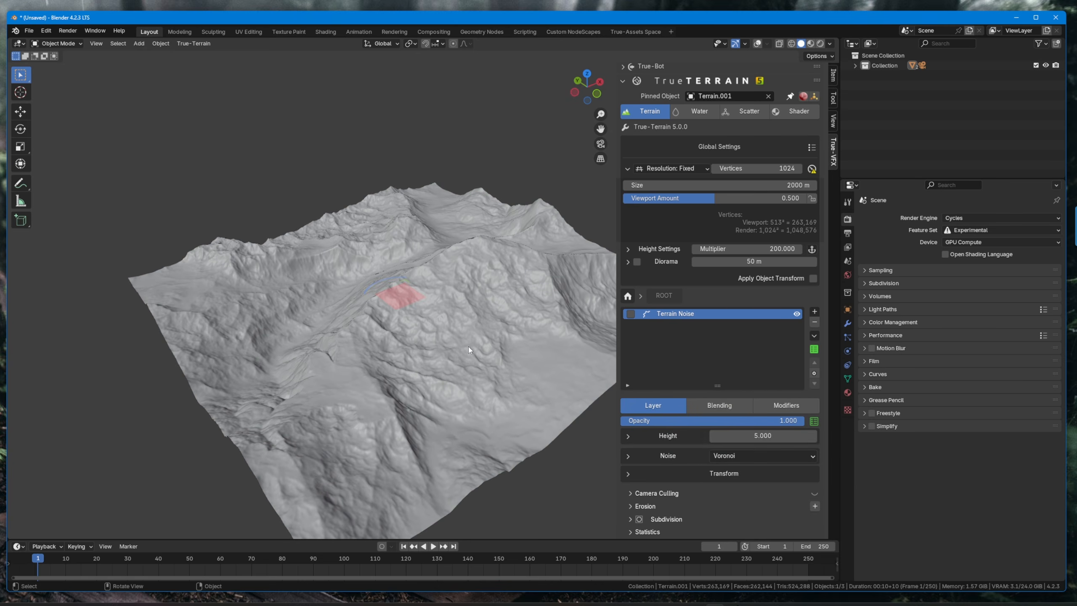
- Remove the Terrain Noise layer and apply the Rocky Hills multi-layer preset to the terrain
left_click(814, 322)
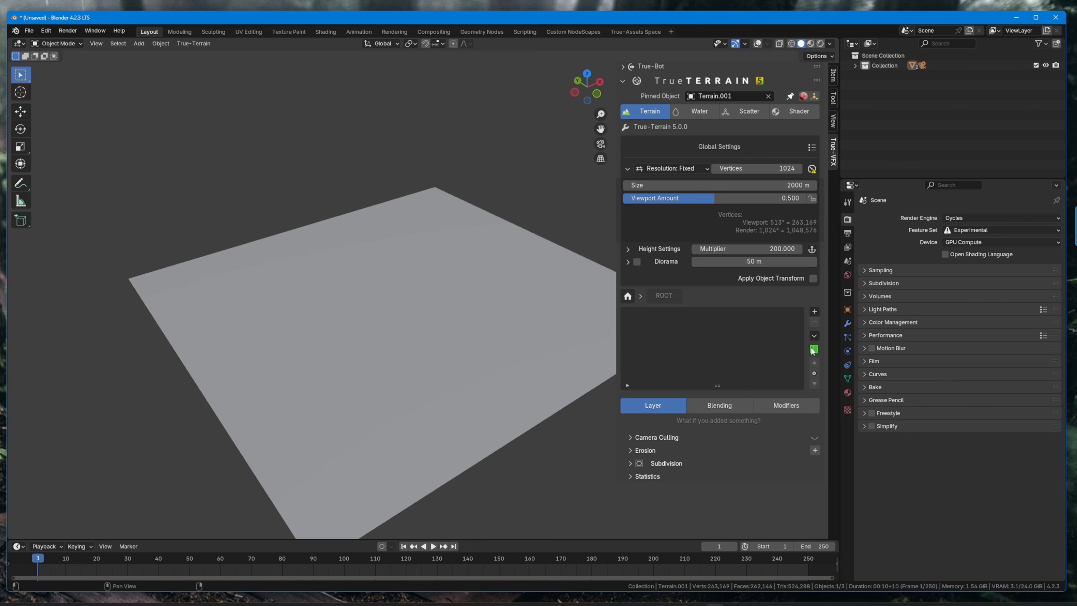
left_click(815, 349)
left_click(802, 284)
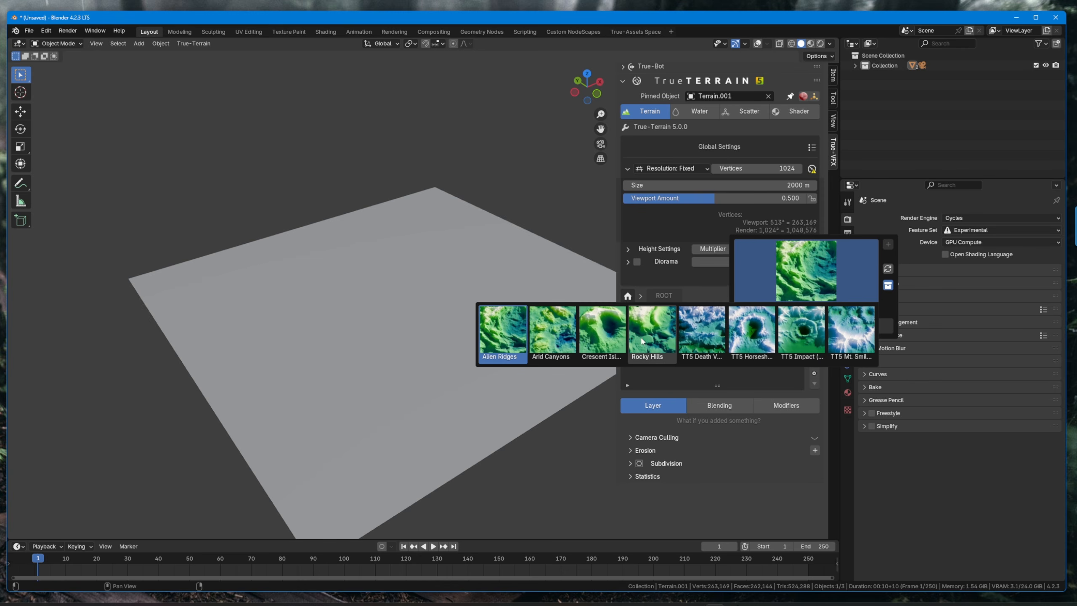
left_click(653, 332)
left_click(815, 325)
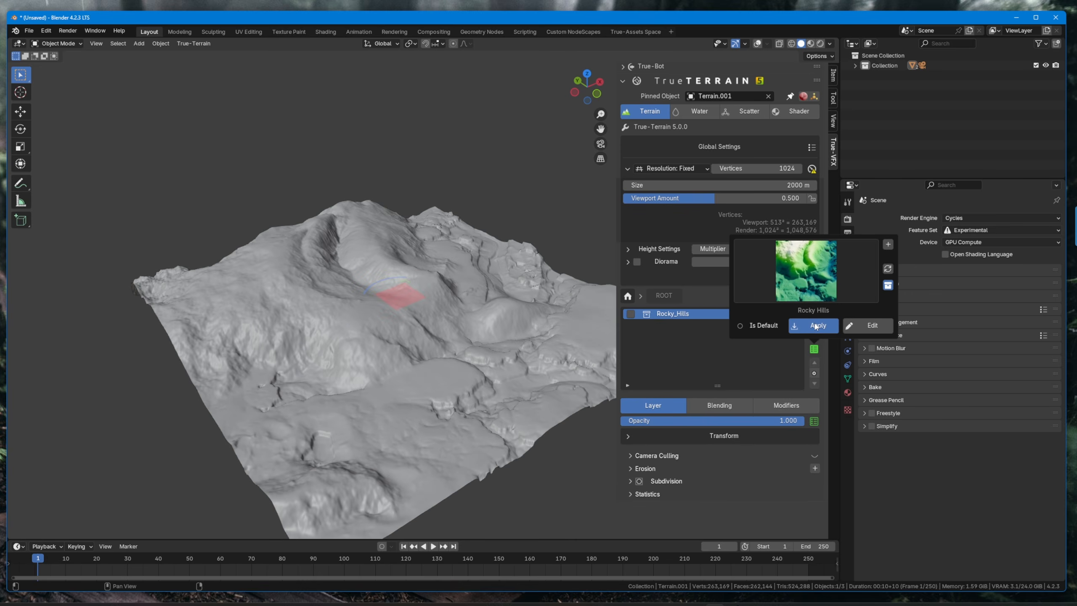
- Examine the sub-layers inside the Rocky_Hills group and return to the root level
double_click(646, 316)
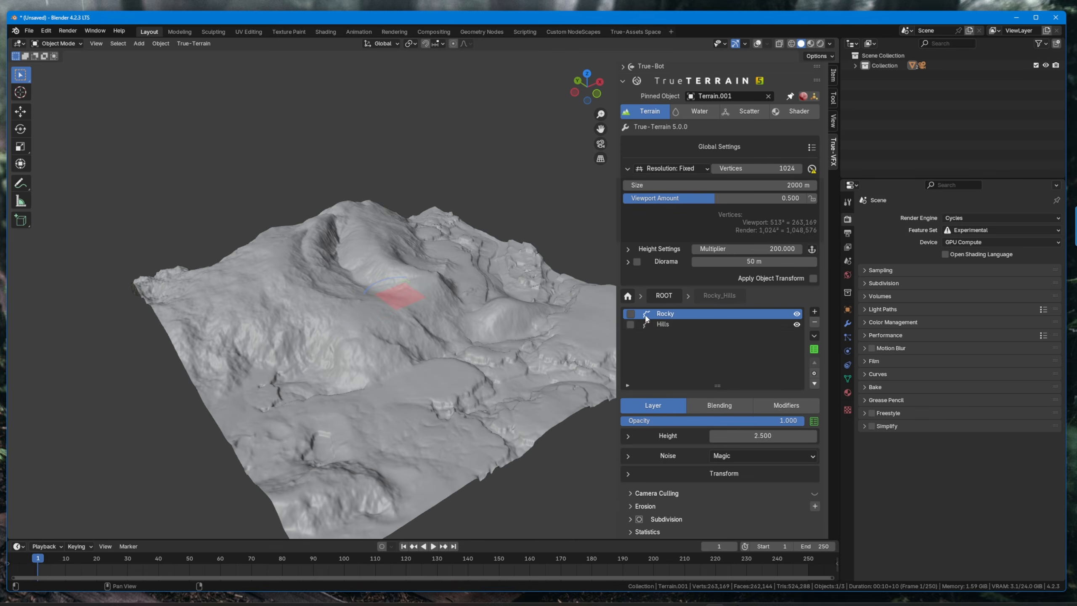
middle_click_drag(561, 325, 661, 352)
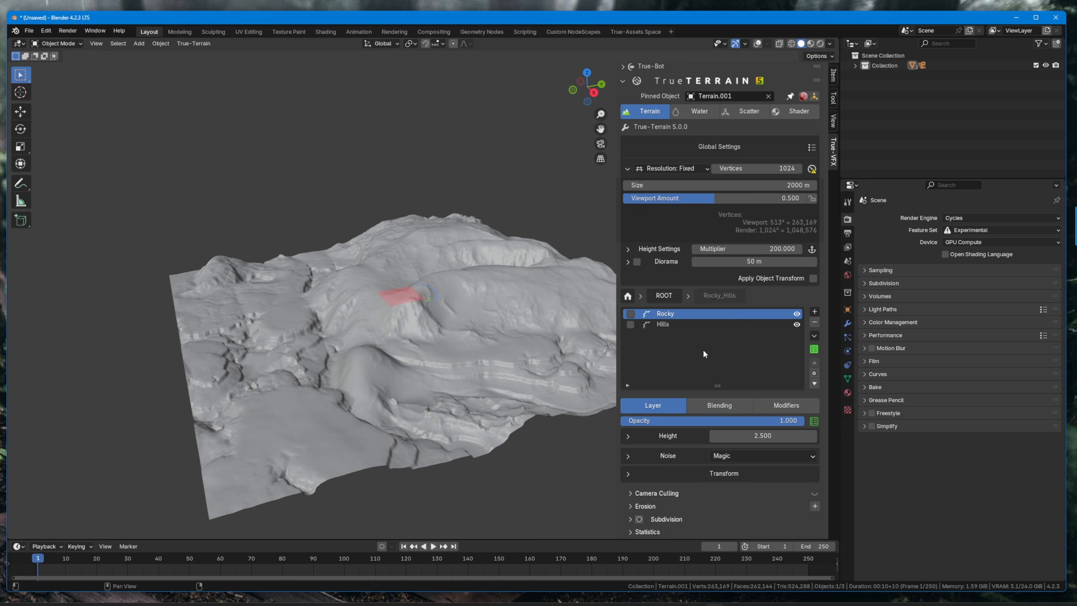
left_click(665, 297)
- Remove the Rocky_Hills group and apply the Arid Canyons multi-layer preset to the terrain
left_click(810, 321)
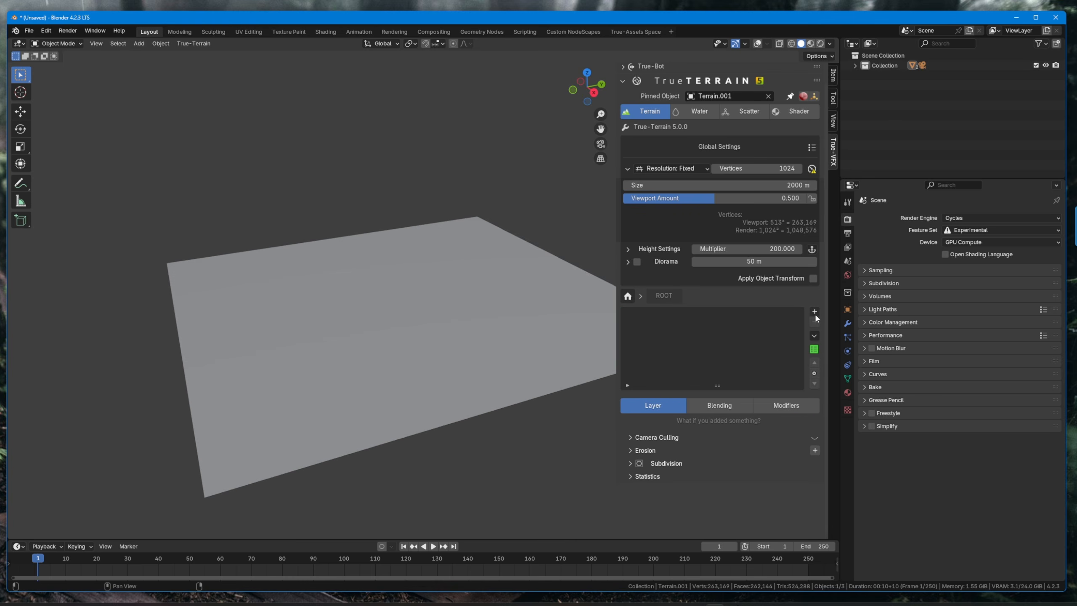
left_click(814, 349)
left_click(802, 278)
left_click(569, 331)
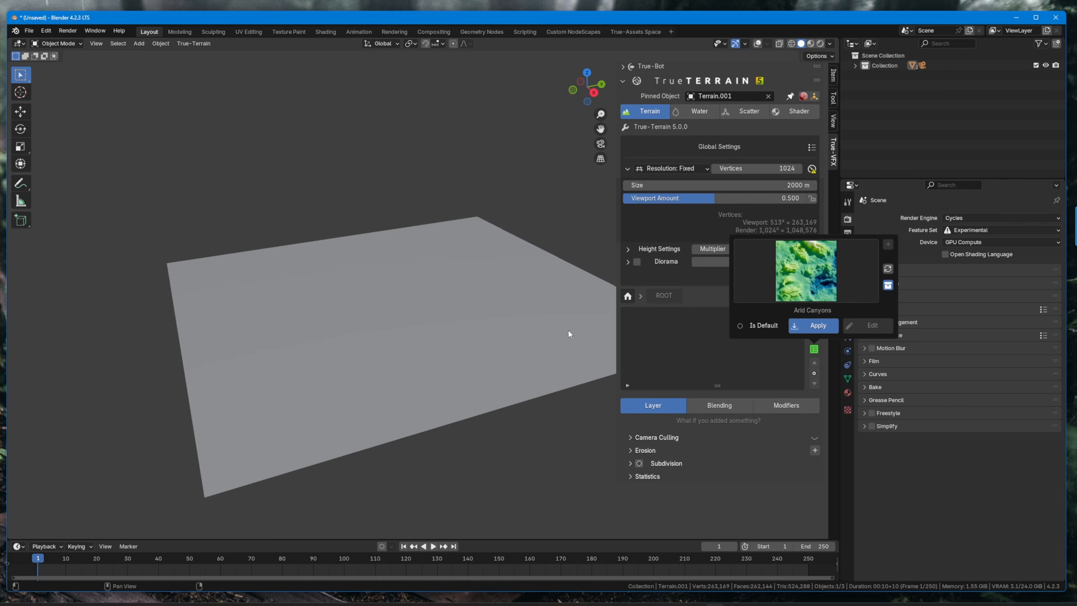
left_click(803, 326)
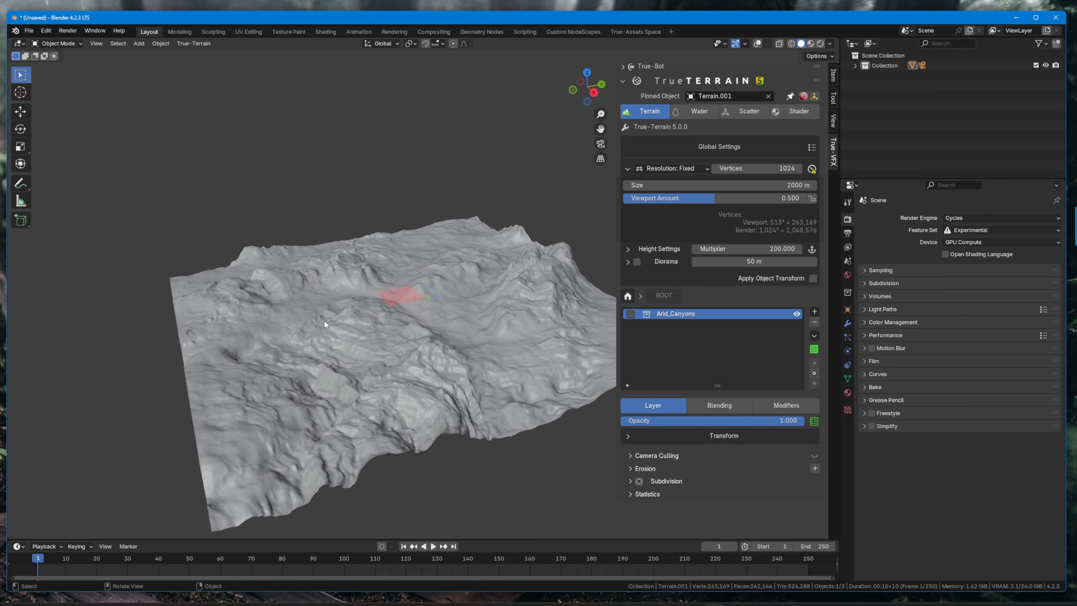
- Examine the Arid Canyons terrain and the sub-layers in its group, returning to the root level
middle_click_drag(323, 318, 473, 326)
scroll(474, 327, "up", 4)
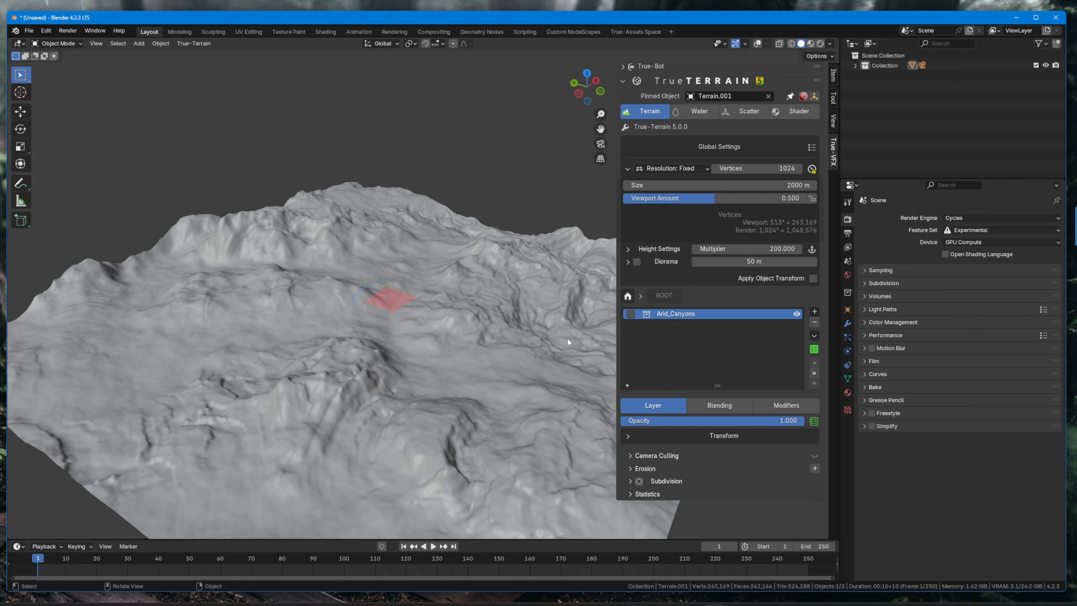
left_click(646, 314)
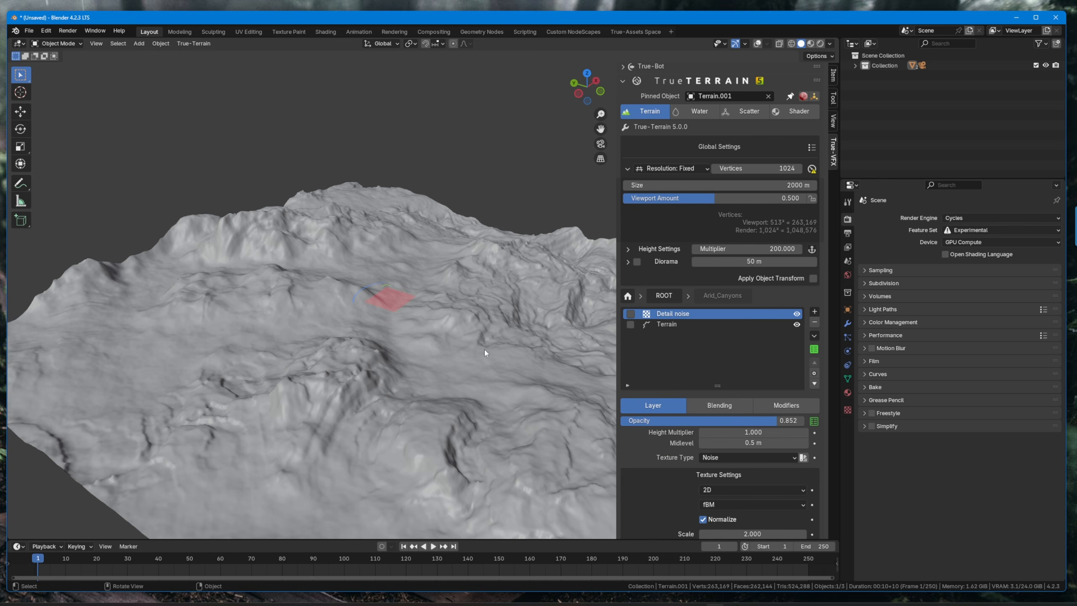
middle_click_drag(485, 350, 404, 345)
left_click(676, 295)
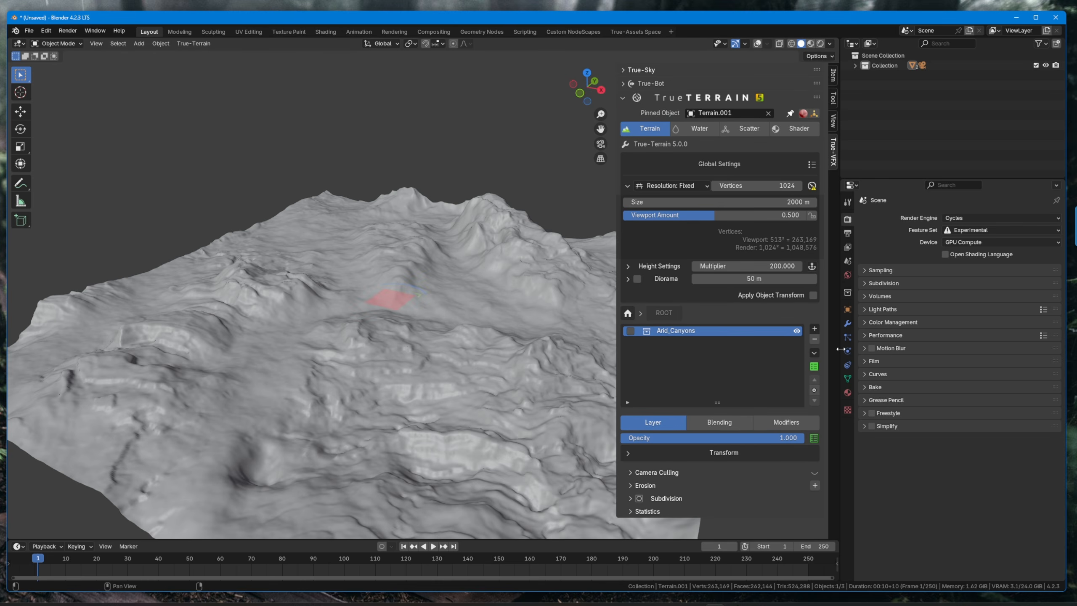
- Remove the Arid_Canyons group and apply the Horseshoe Valley multi-layer preset to the terrain
left_click(814, 340)
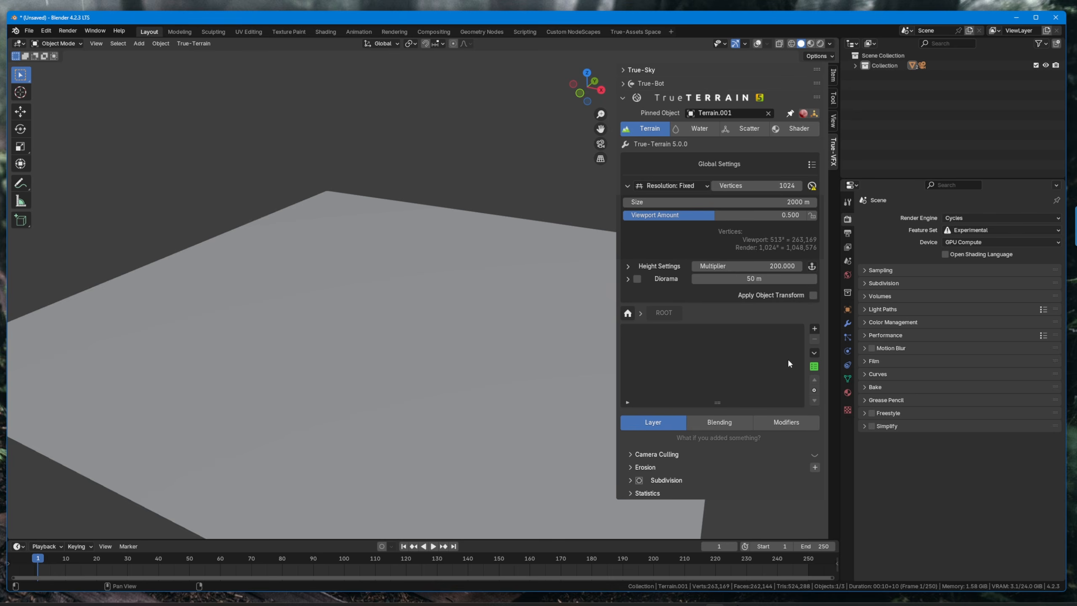
left_click(814, 366)
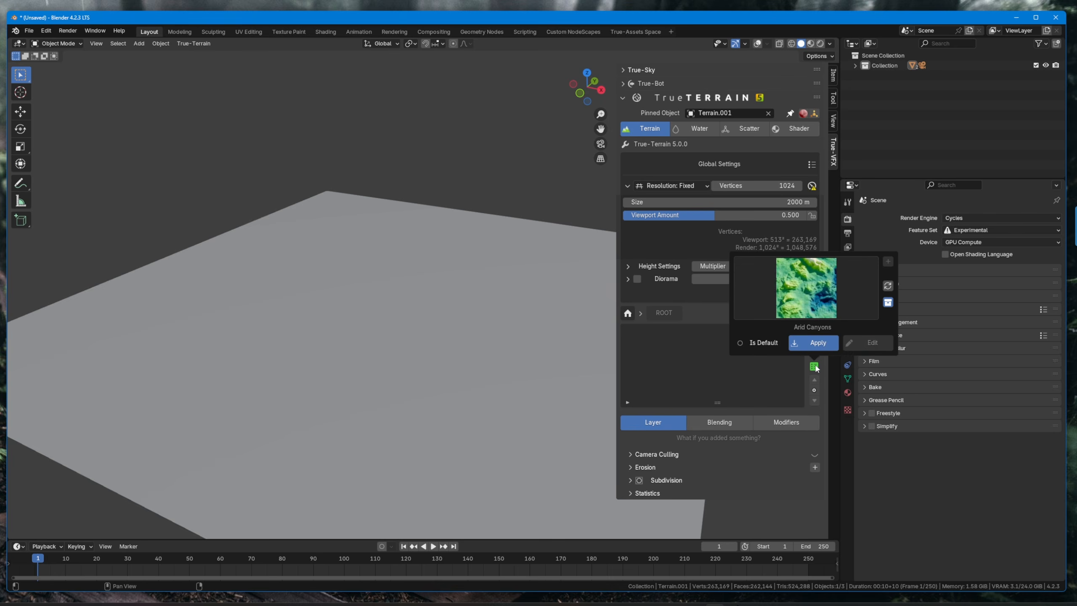
left_click(812, 293)
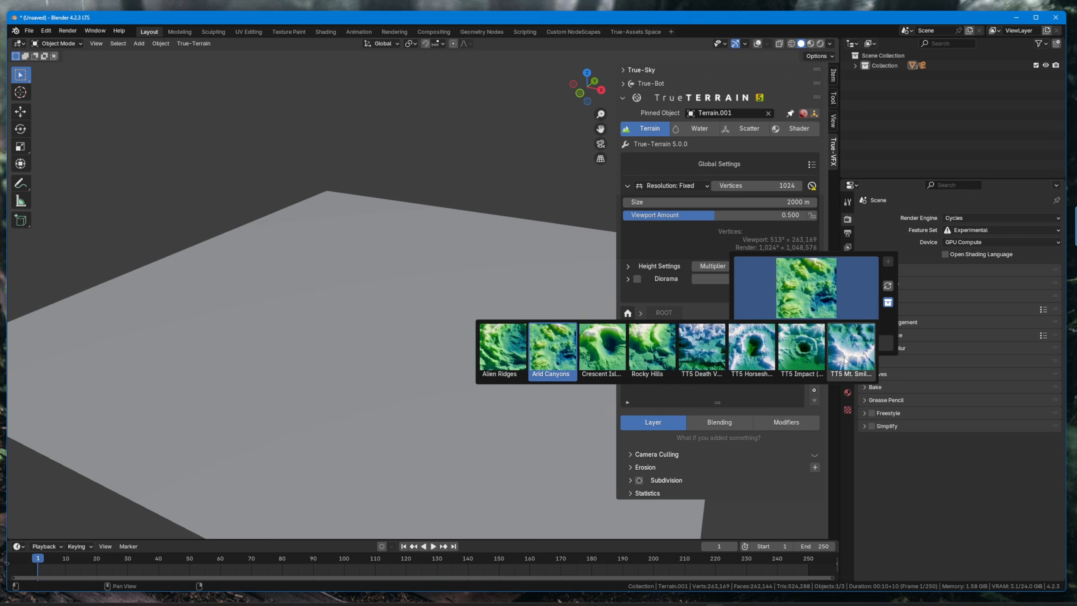
left_click(747, 358)
left_click(818, 342)
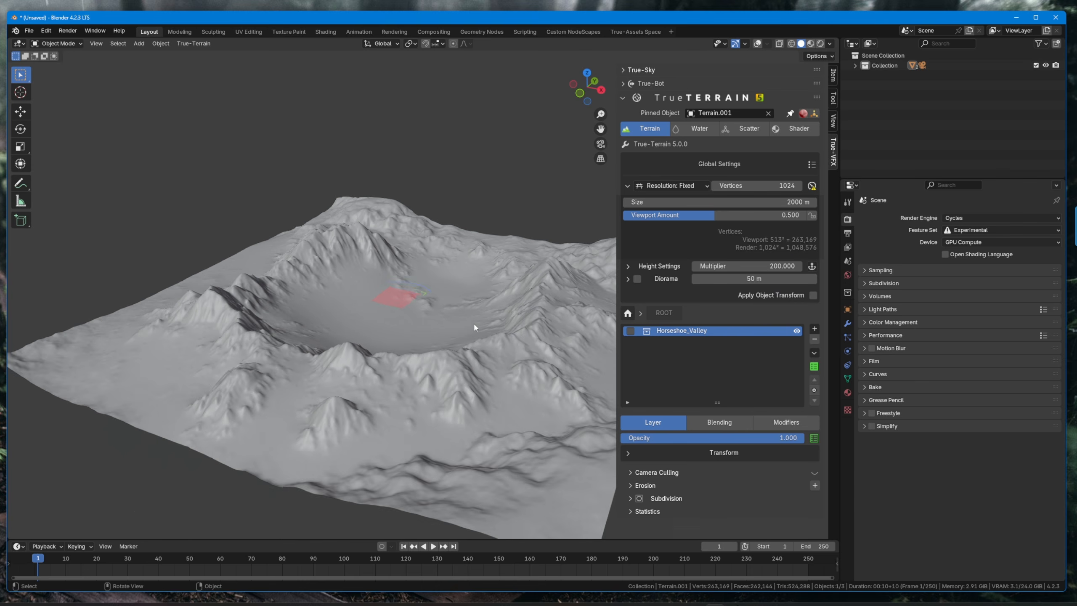
- Examine the Horseshoe_Valley group's sub-layers and the Crater layer's blend settings and edge mask, returning to the root level
middle_click_drag(474, 323, 461, 361)
double_click(647, 332)
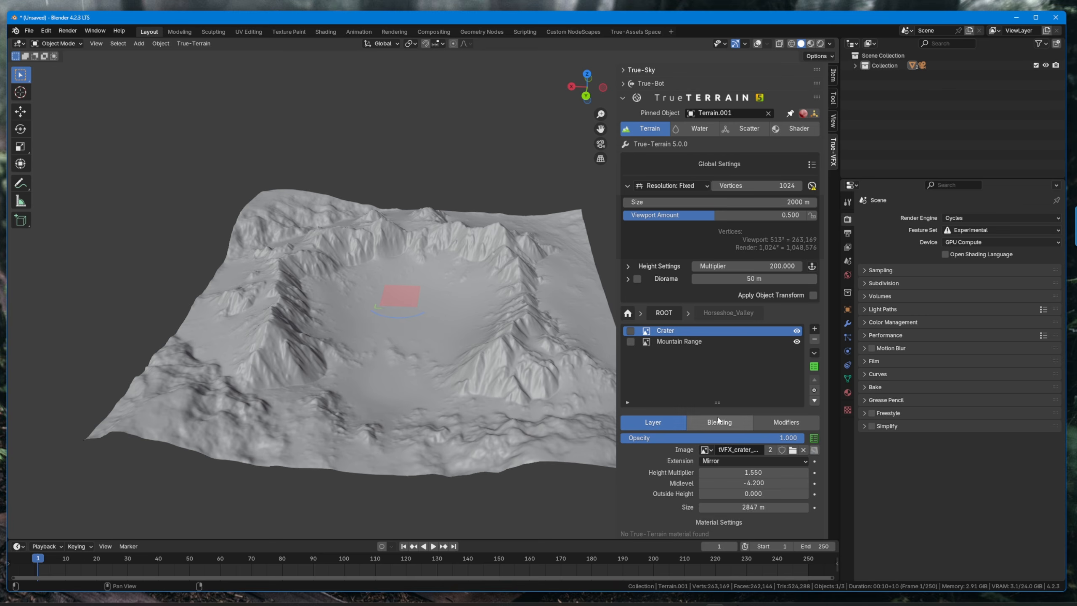
left_click(718, 421)
scroll(717, 417, "down", 5)
left_click(638, 345)
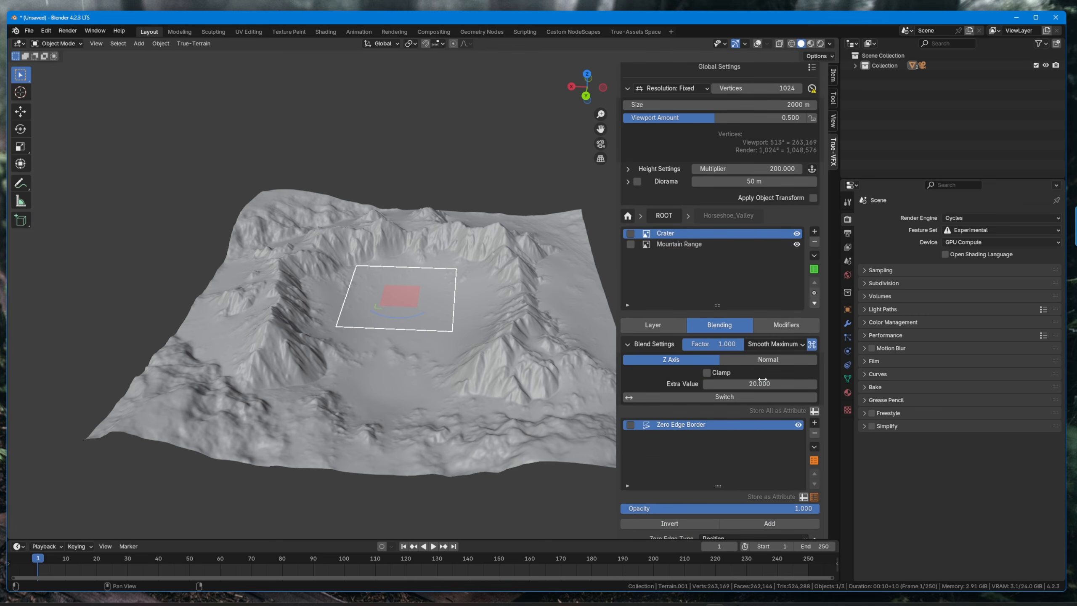
mouse_move(762, 383)
left_mouse_down()
mouse_move(827, 384)
mouse_move(747, 384)
mouse_move(760, 384)
left_mouse_up()
middle_click_drag(493, 312, 579, 292)
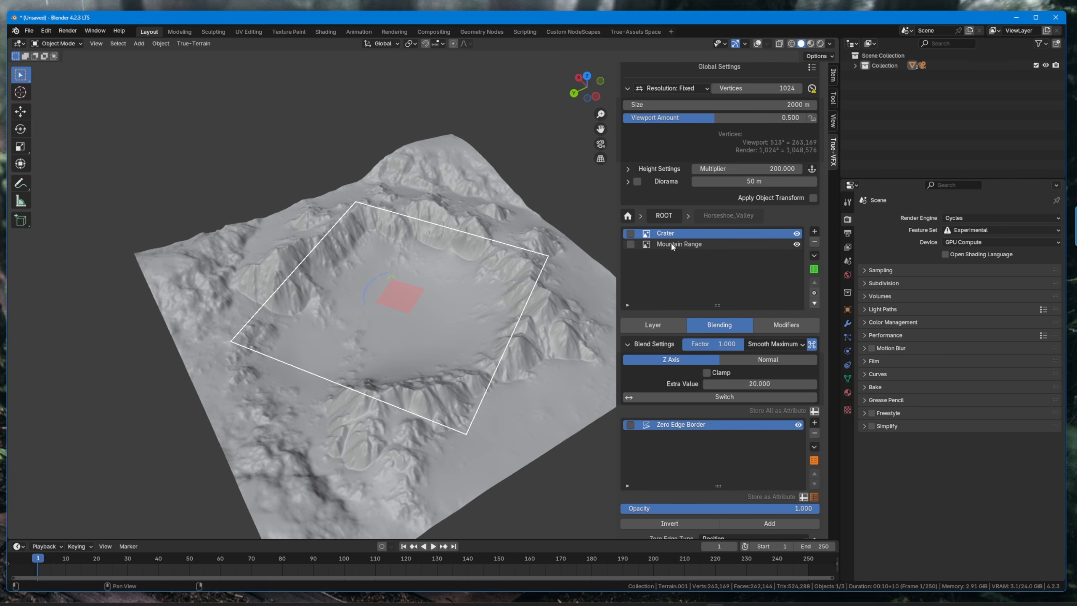
left_click_drag(402, 295, 457, 272)
middle_click_drag(436, 204, 505, 216)
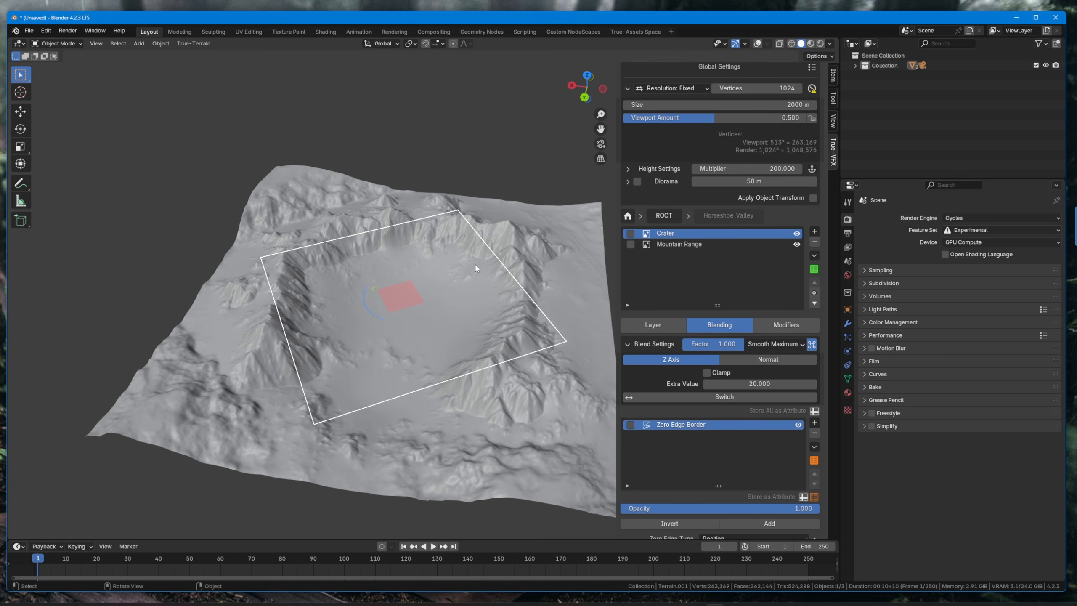
left_click(665, 214)
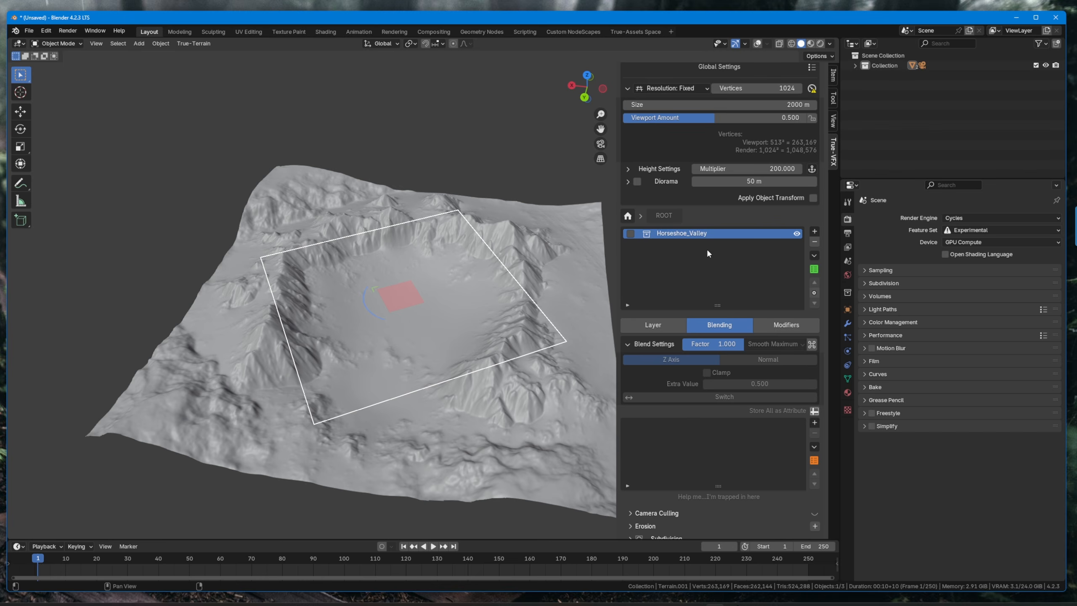
scroll(721, 285, "up", 5)
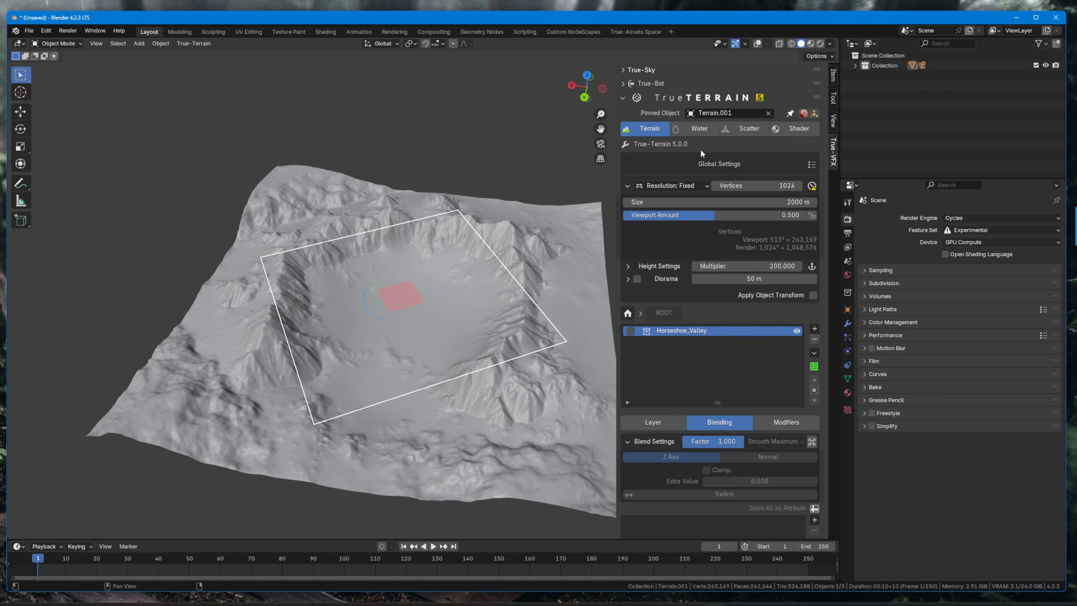
scroll(691, 265, "down", 5)
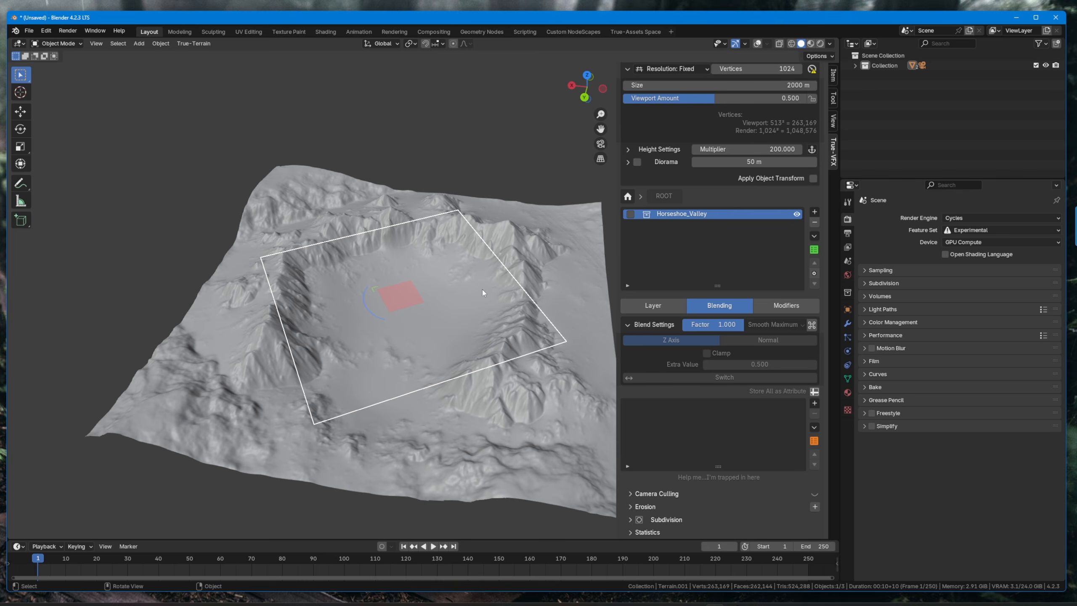
middle_click_drag(482, 290, 460, 327)
scroll(460, 259, "up", 4)
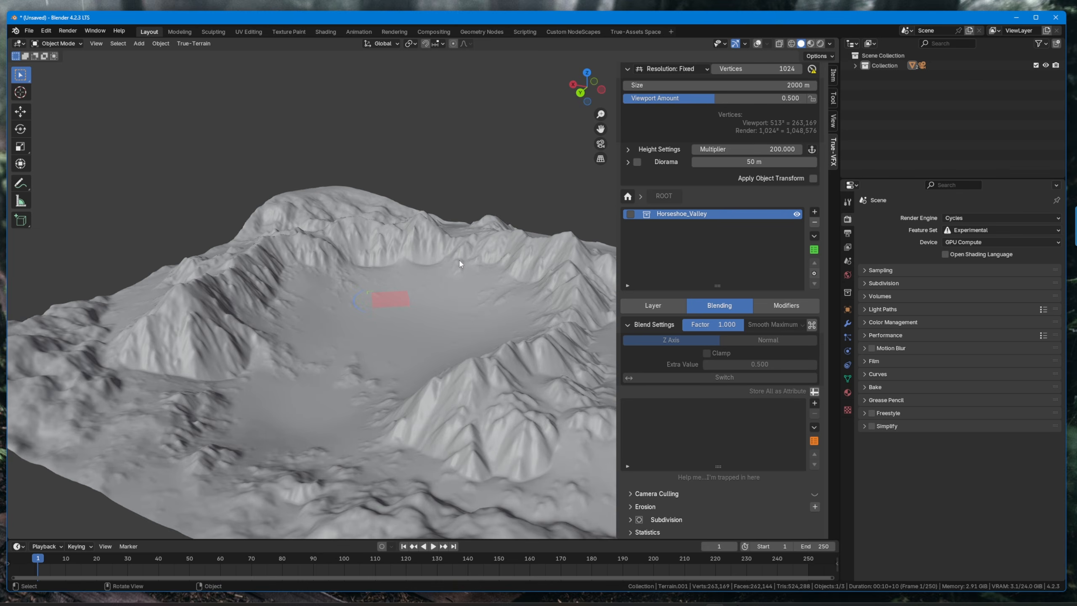
left_click(652, 306)
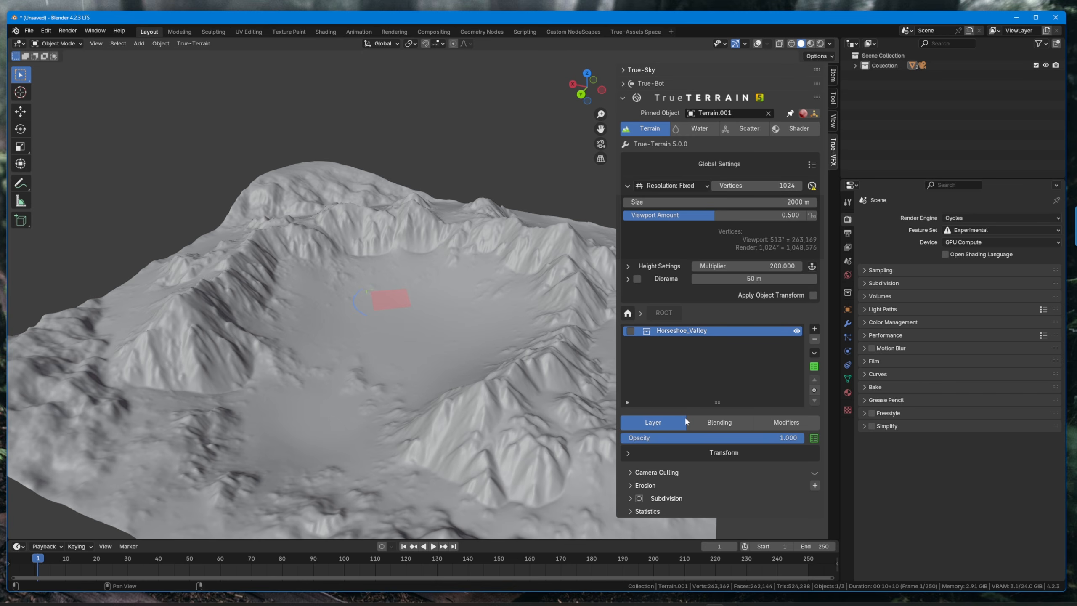
- Add water to the terrain with Lake as the water type and the Default presets
left_click(688, 129)
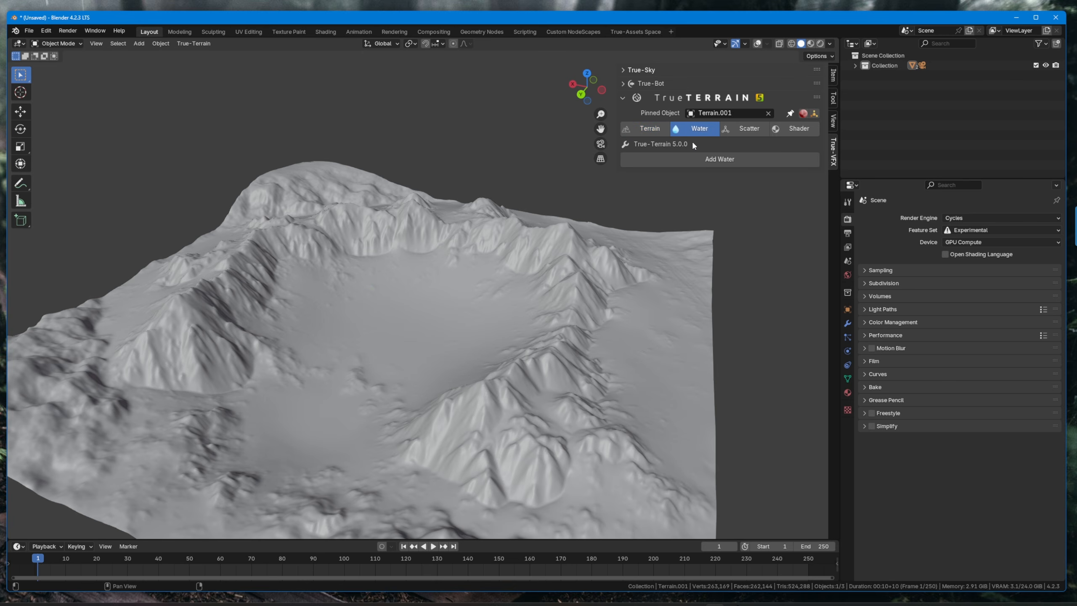
middle_click_drag(454, 253, 488, 297)
left_click(702, 158)
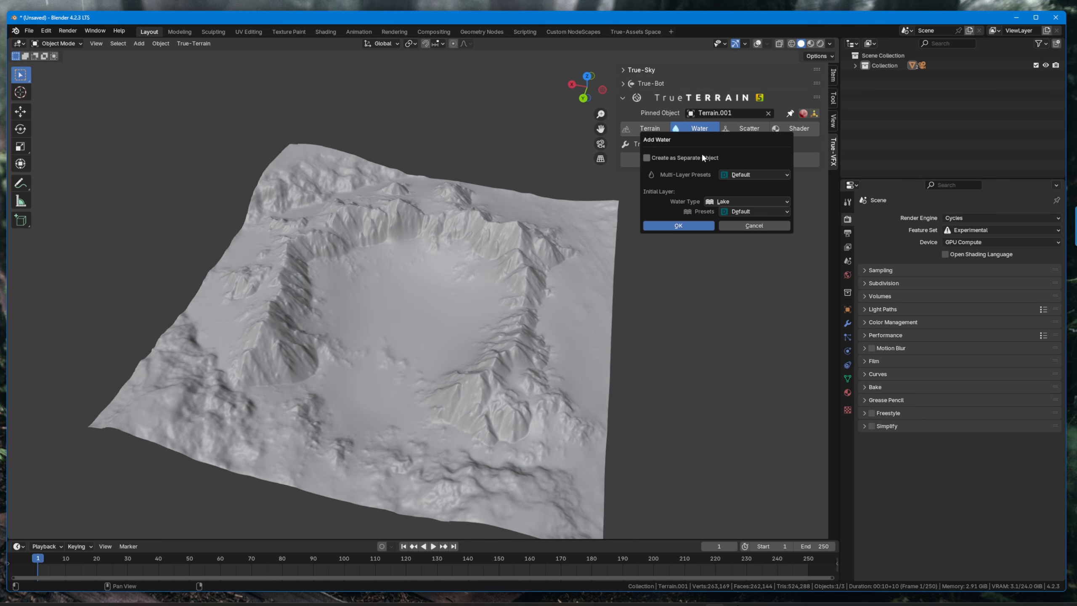
left_click(735, 201)
left_click(736, 228)
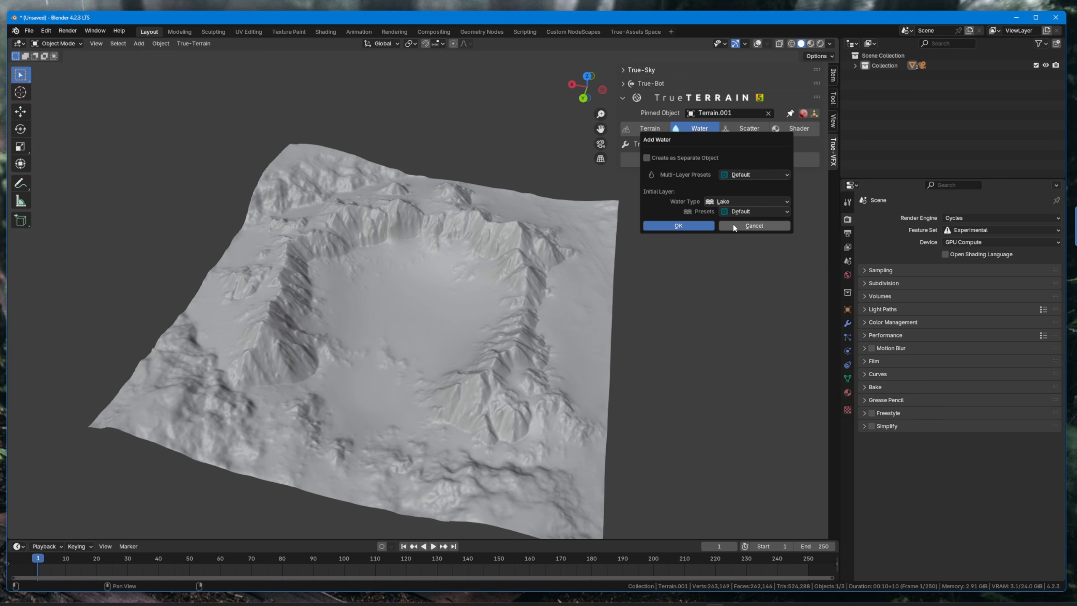
left_click(679, 226)
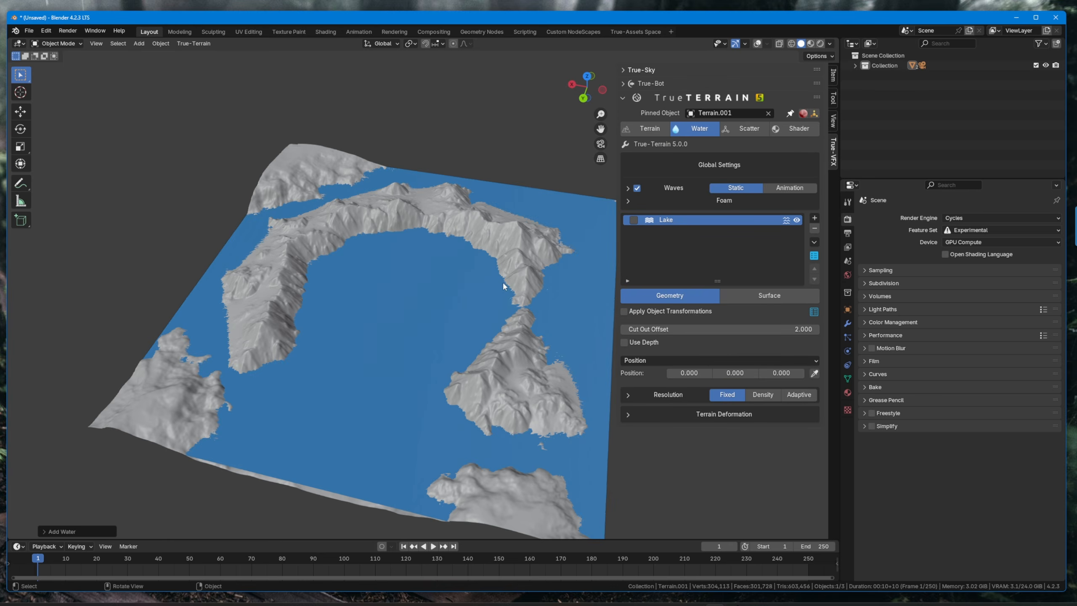
- Lower the lake into the crater by setting its Z position to -156.3
middle_click_drag(502, 281, 437, 321)
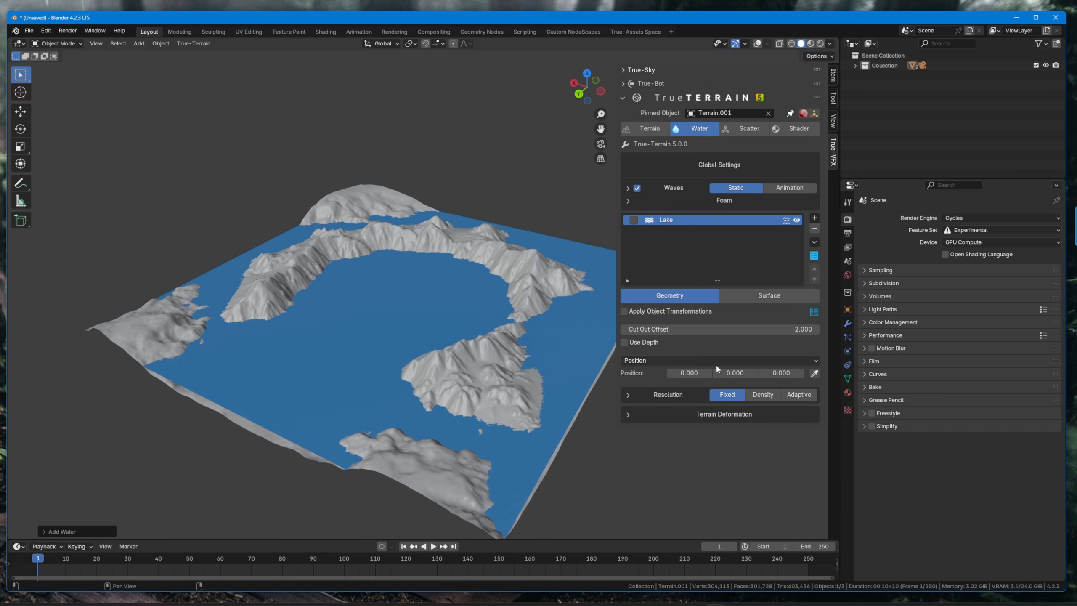
left_click_drag(782, 373, 741, 373)
scroll(397, 324, "up", 4)
middle_click_drag(397, 324, 380, 309)
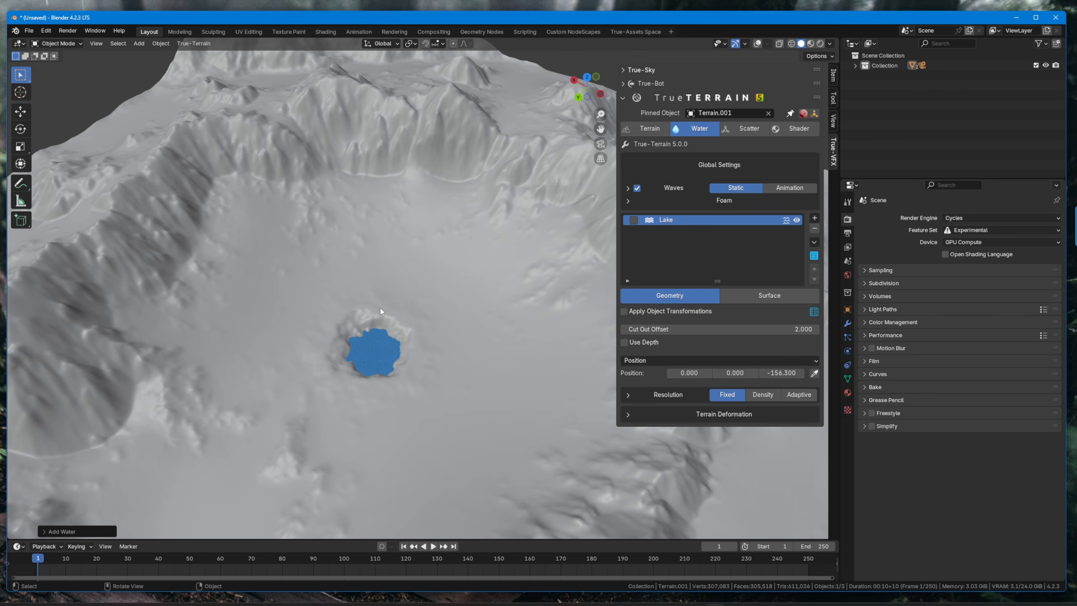
- Switch the lake's positioning from Position to Object and create a new empty as its position object
left_click(702, 360)
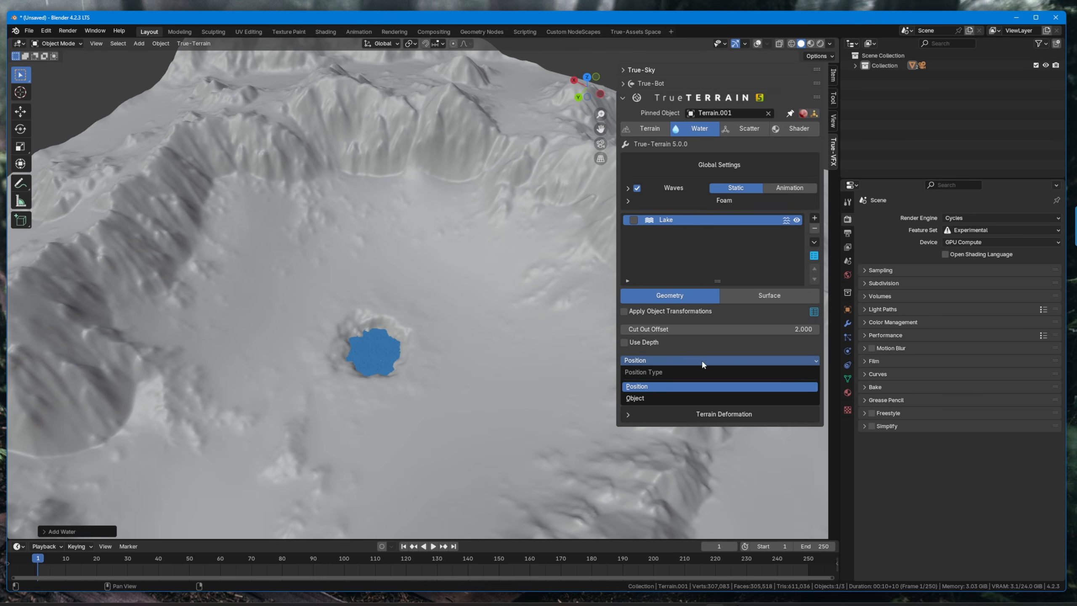
left_click(705, 359)
left_click(705, 358)
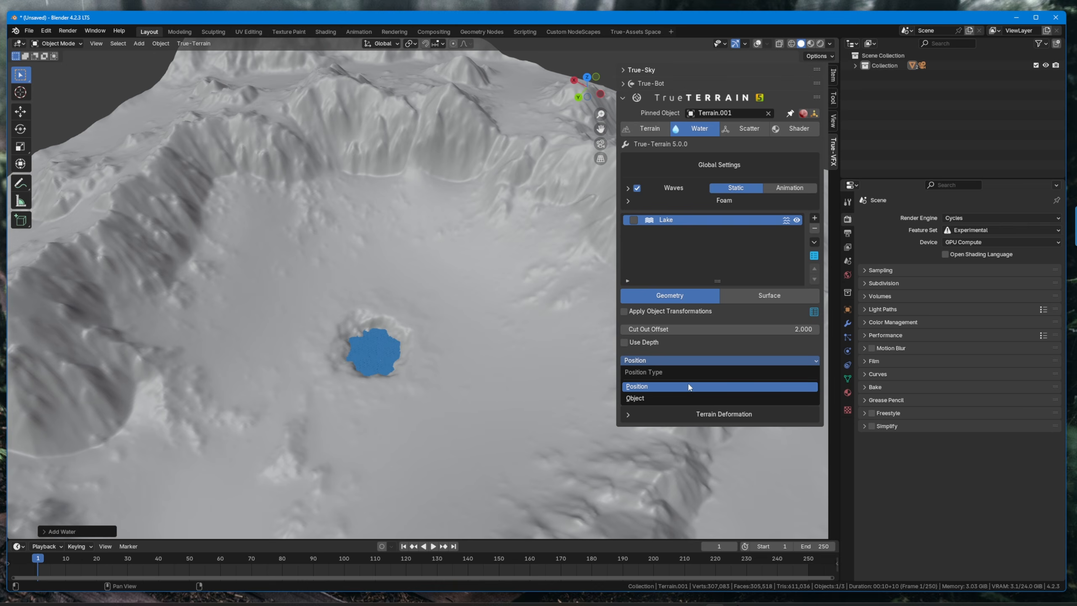
left_click(668, 397)
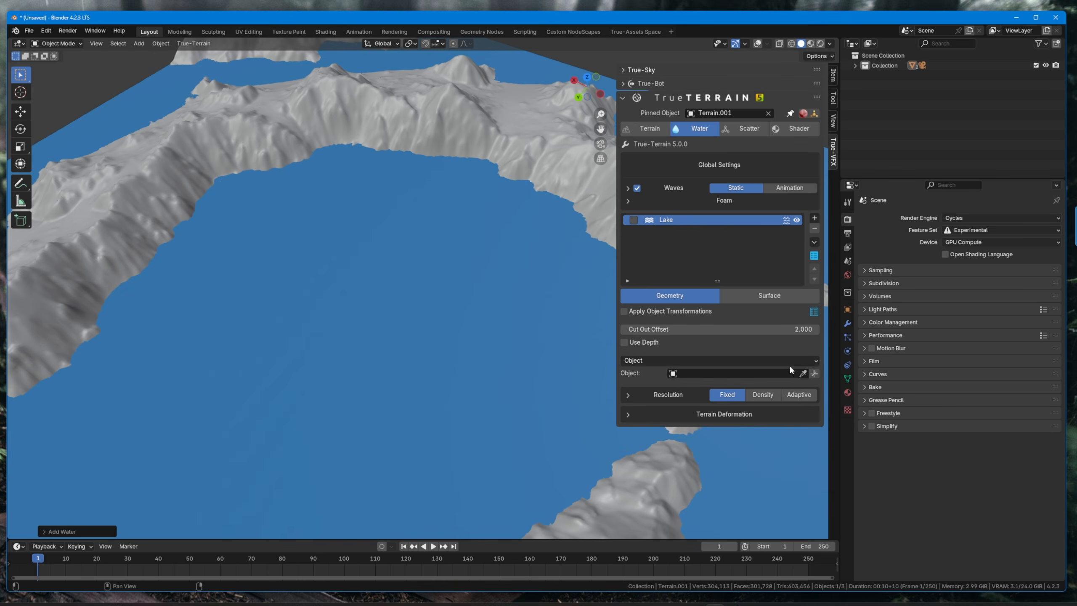
left_click(814, 374)
- Turn on the viewport overlays to show the lake's position empty, with the wireframe display off
scroll(392, 330, "down", 5)
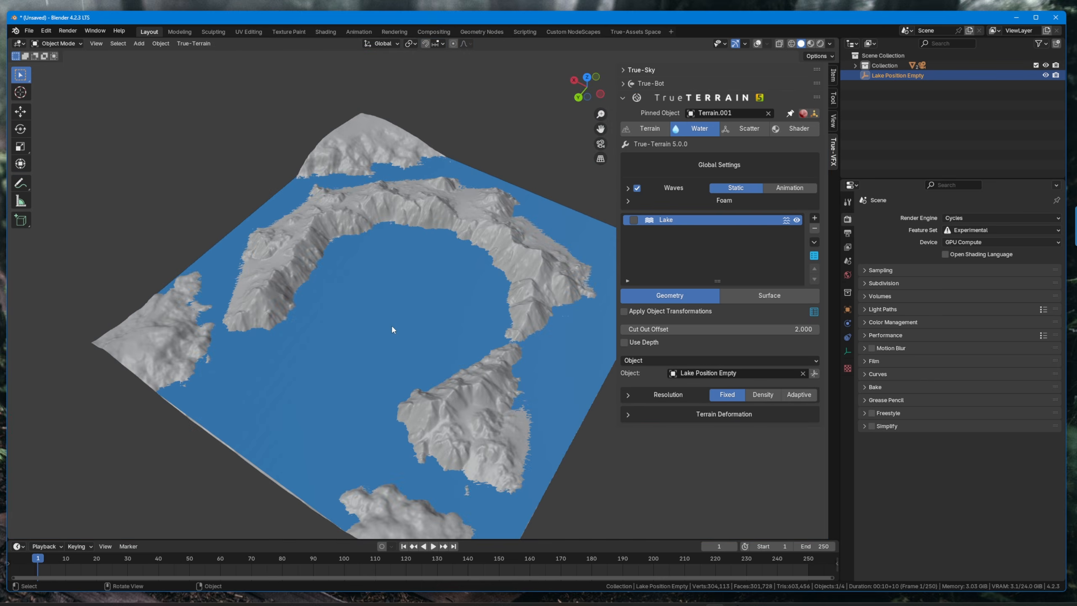
middle_click_drag(392, 330, 394, 318)
left_click(758, 44)
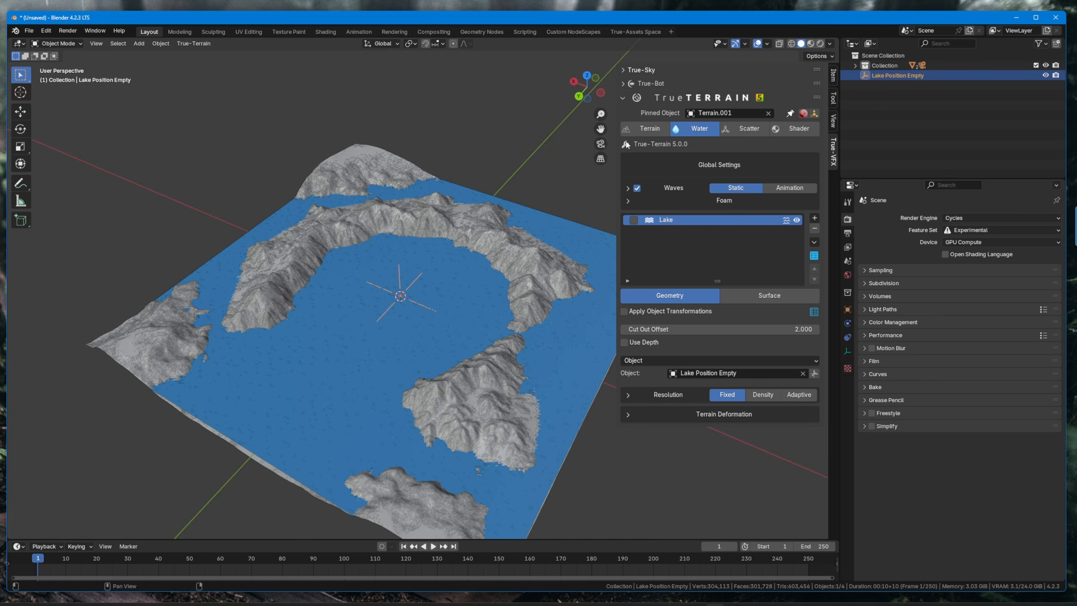
left_click(766, 44)
left_click(706, 207)
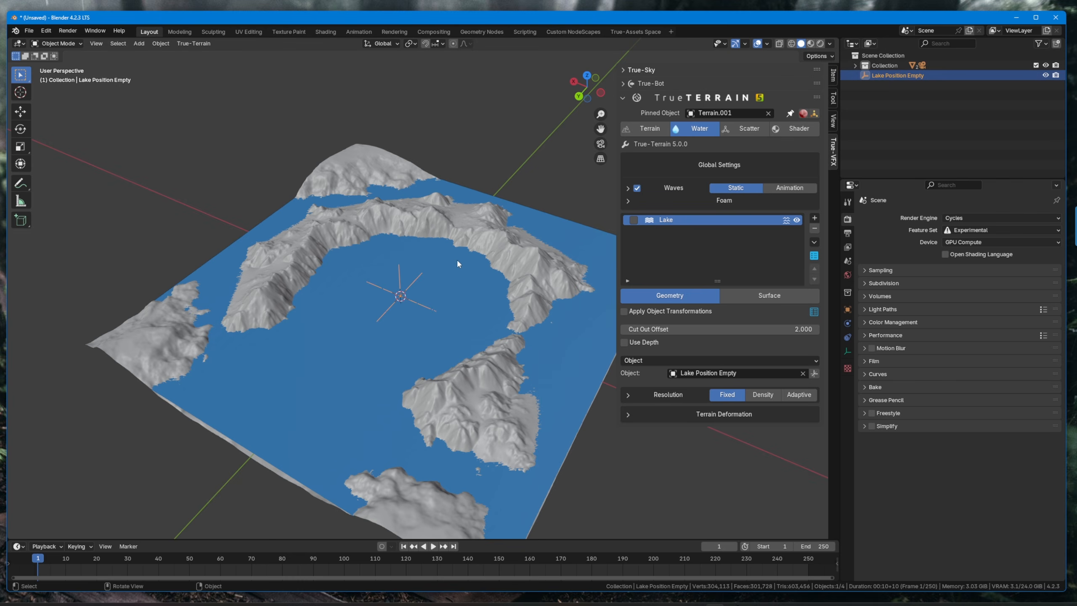
- Lower the lake's position empty along Z, and move it horizontally to the terrain's near corner
key("g")
key("z")
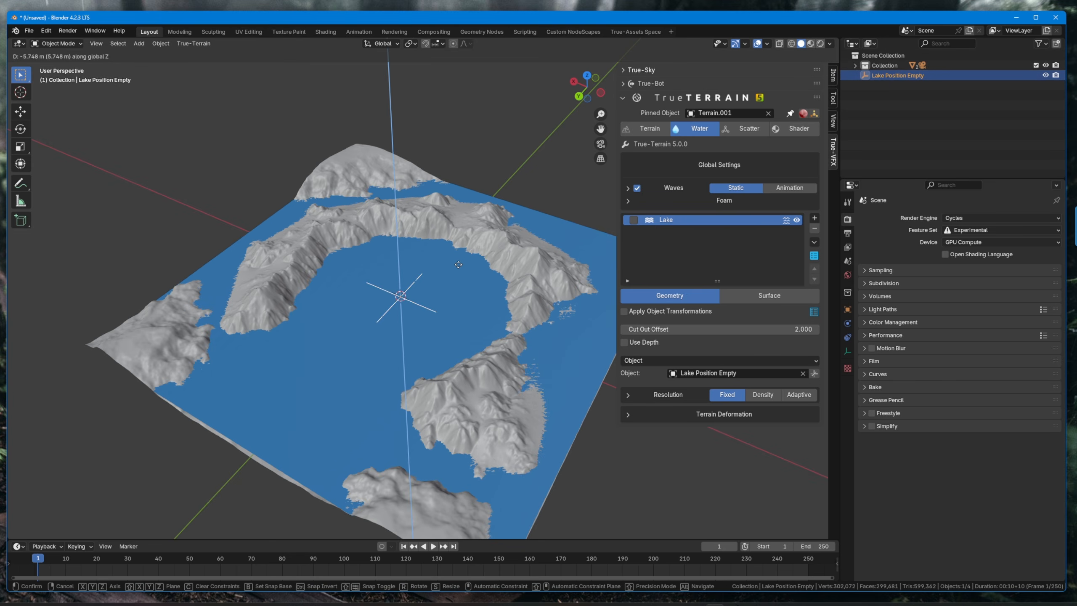
left_click(457, 266)
key("g")
key("shift+z")
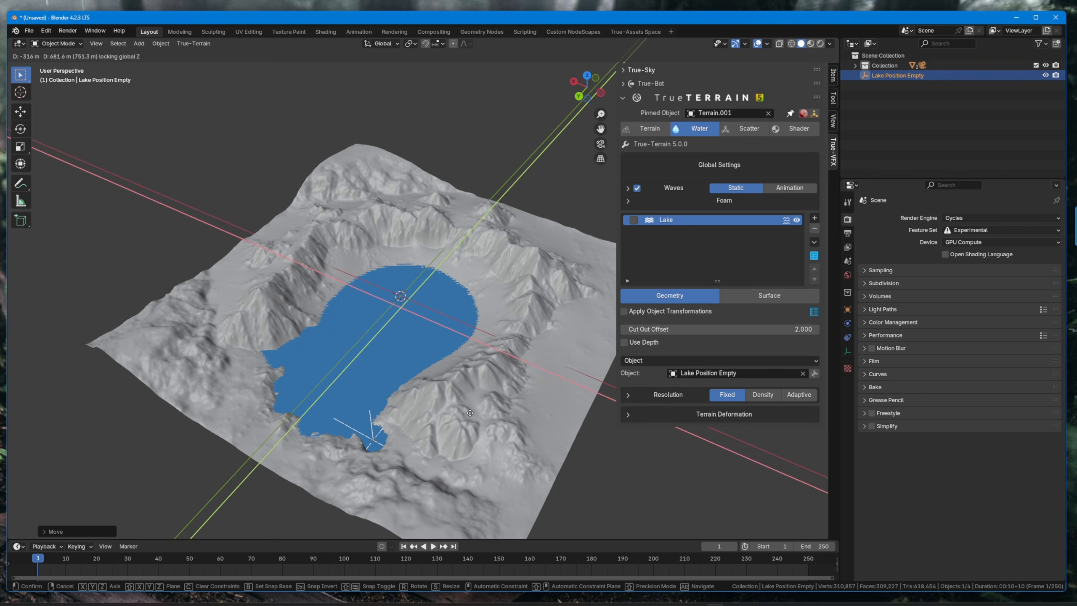
left_click(543, 442)
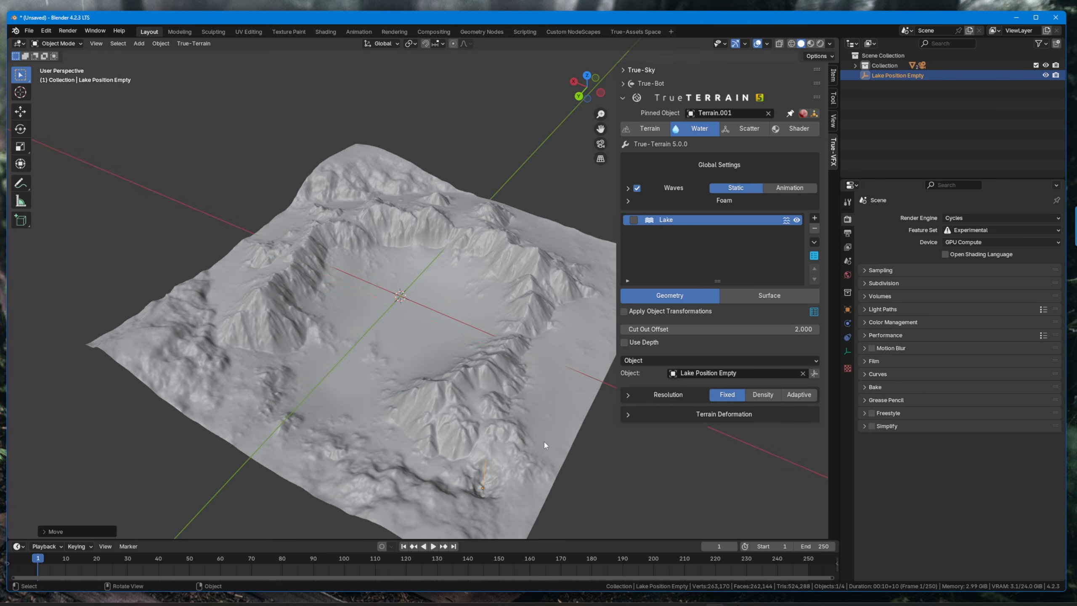
- Adjust the empty's height along Z and its horizontal position to place a small lake in the terrain's near corner
key("g")
key("z")
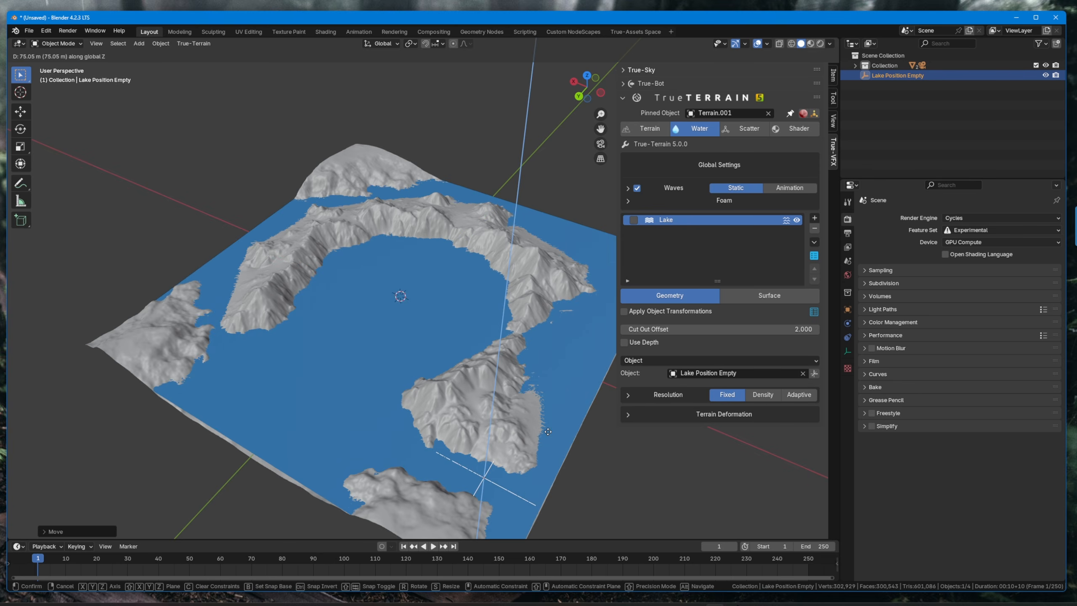
left_click(542, 428)
middle_click_drag(543, 427, 498, 348, "shift")
scroll(467, 277, "up", 1)
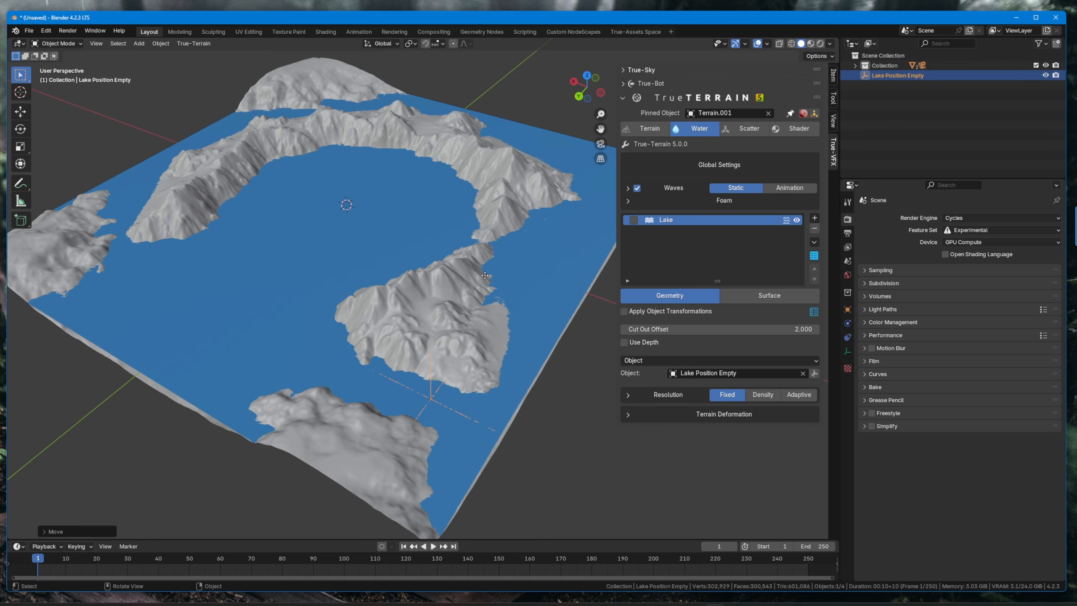
key("g")
key("z")
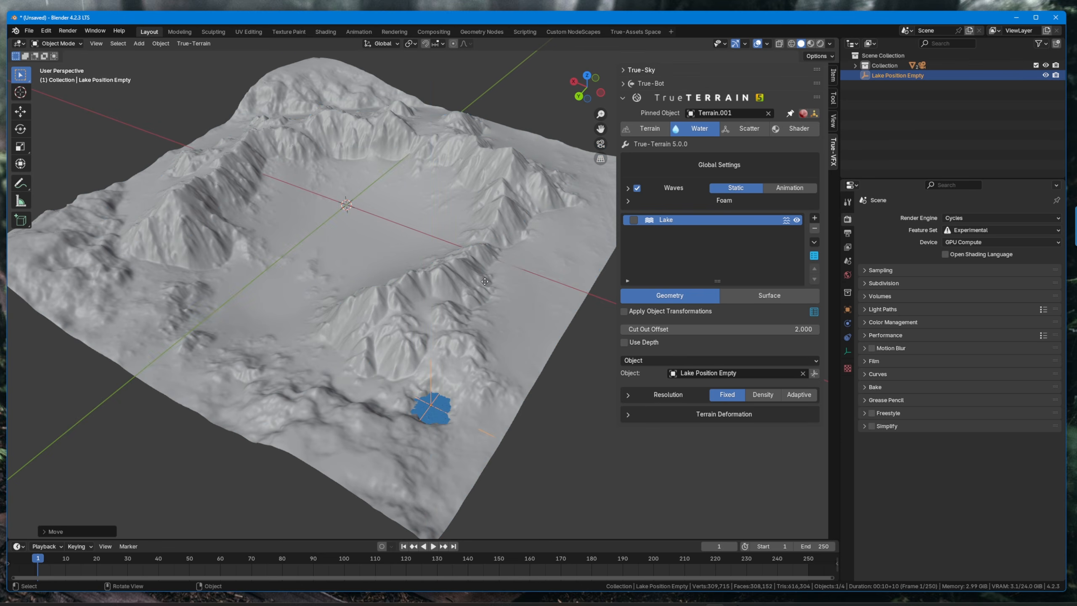
key("shift+z")
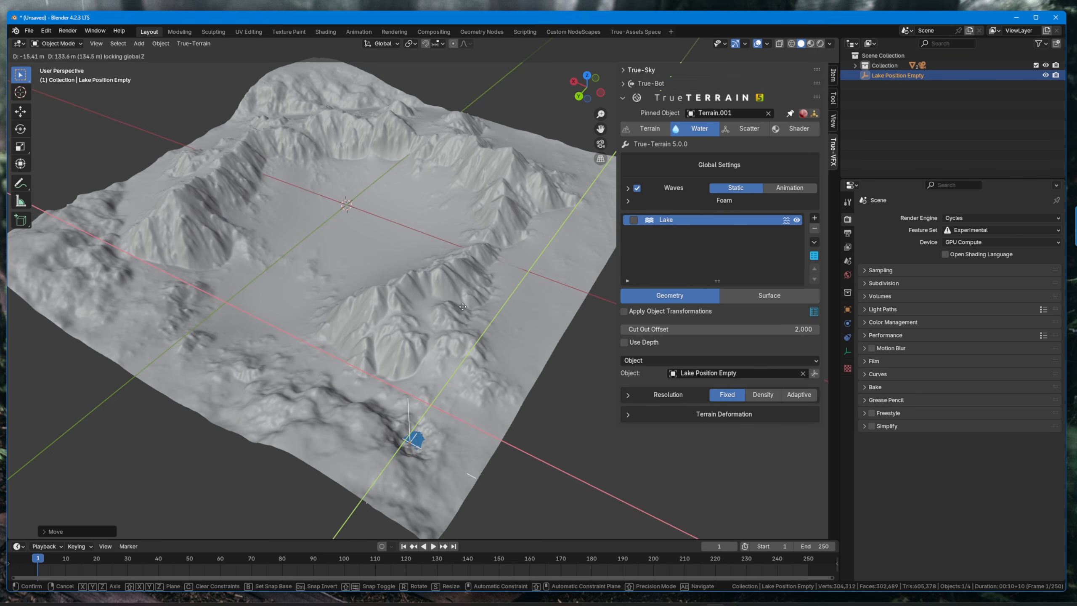
left_click(451, 292)
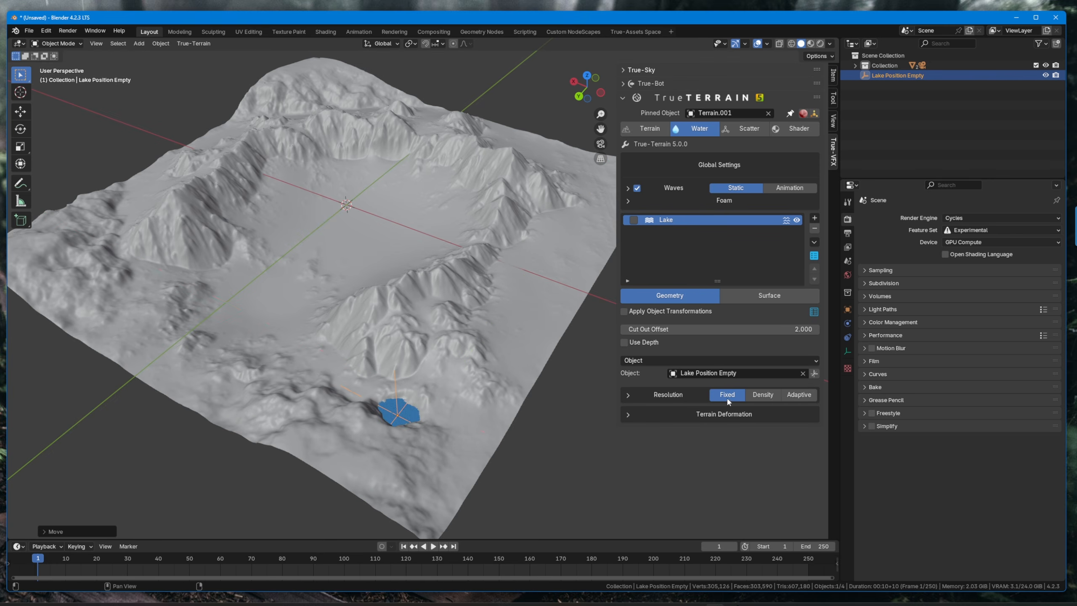
- In the lake's Terrain Deformation settings, set the Lake Radius to 383 m and the Lake Depth to 82 m
left_click(630, 414)
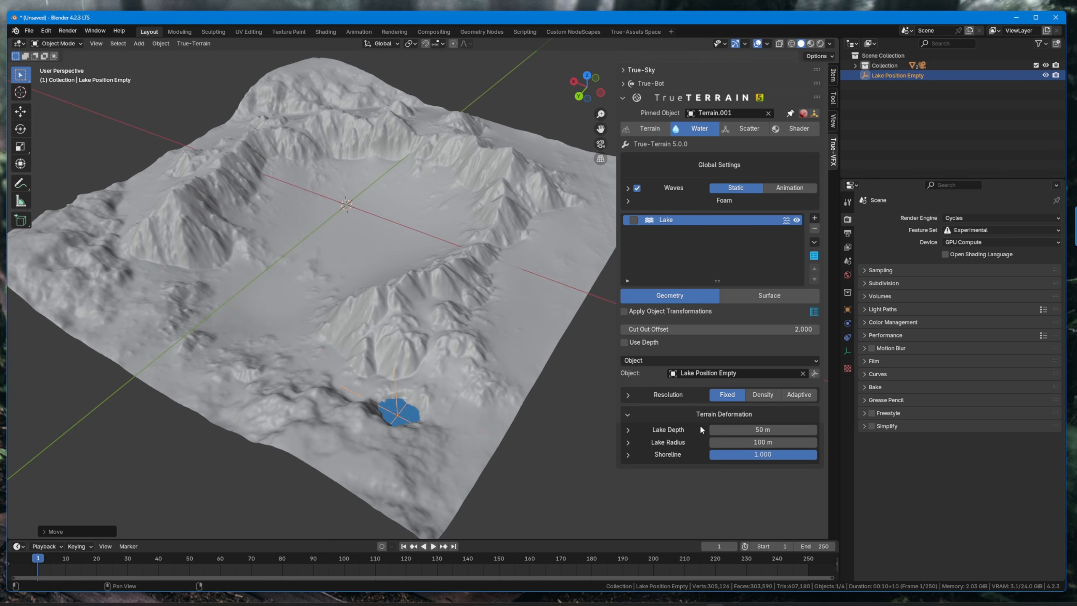
left_click_drag(762, 442, 861, 442)
middle_click_drag(452, 382, 434, 372)
left_click_drag(780, 430, 795, 430)
middle_click_drag(466, 500, 432, 449)
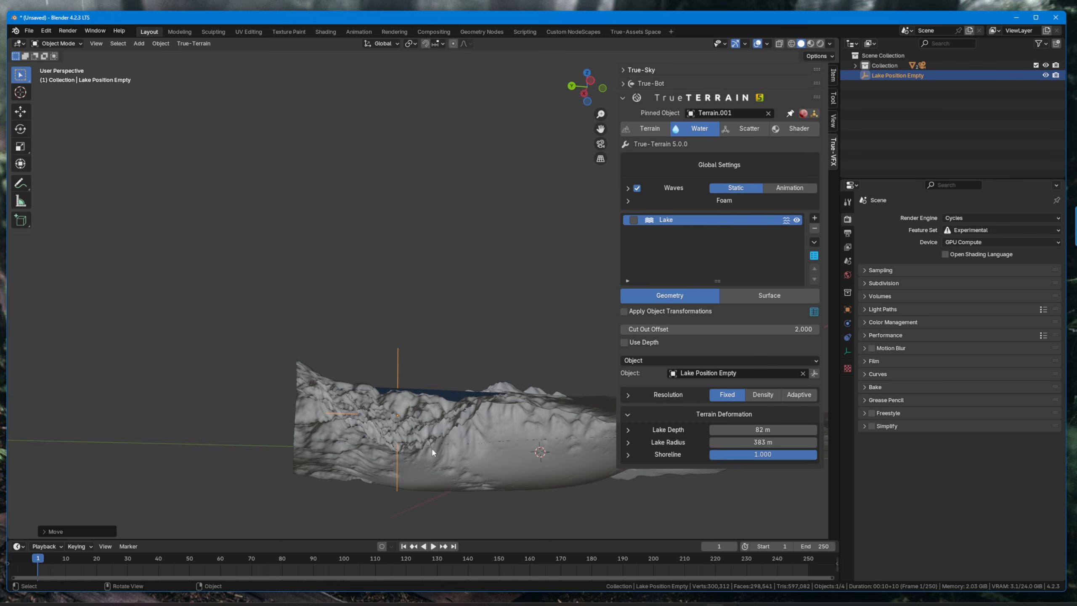
- Expand the depth and radius randomization settings, and set the depth randomization to Amount 1 m and Scale 0.5
left_click(629, 430)
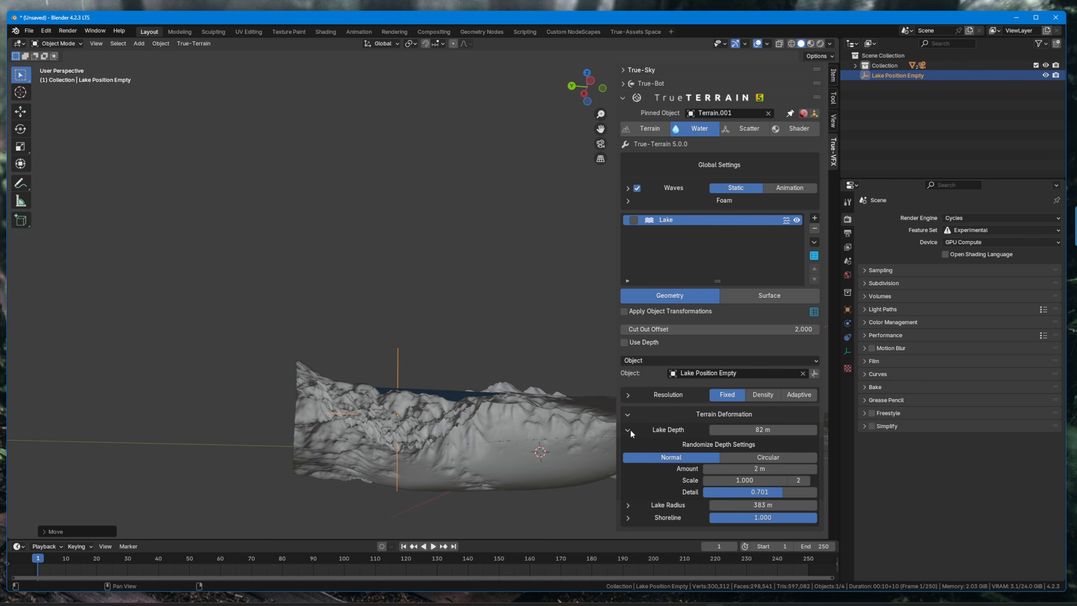
left_click(628, 505)
scroll(659, 481, "down", 3)
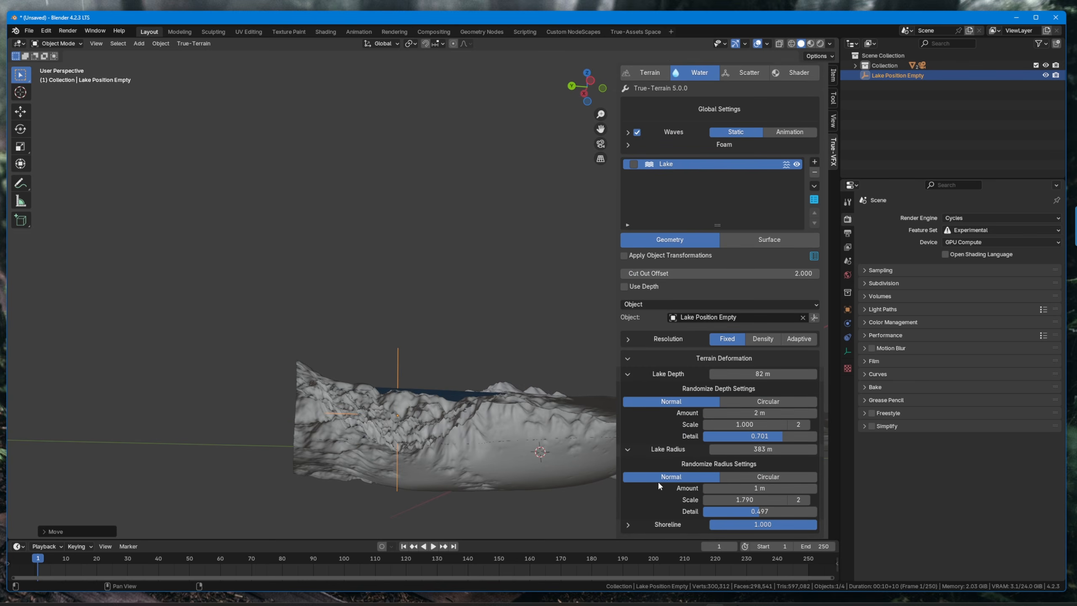
scroll(440, 431, "up", 4)
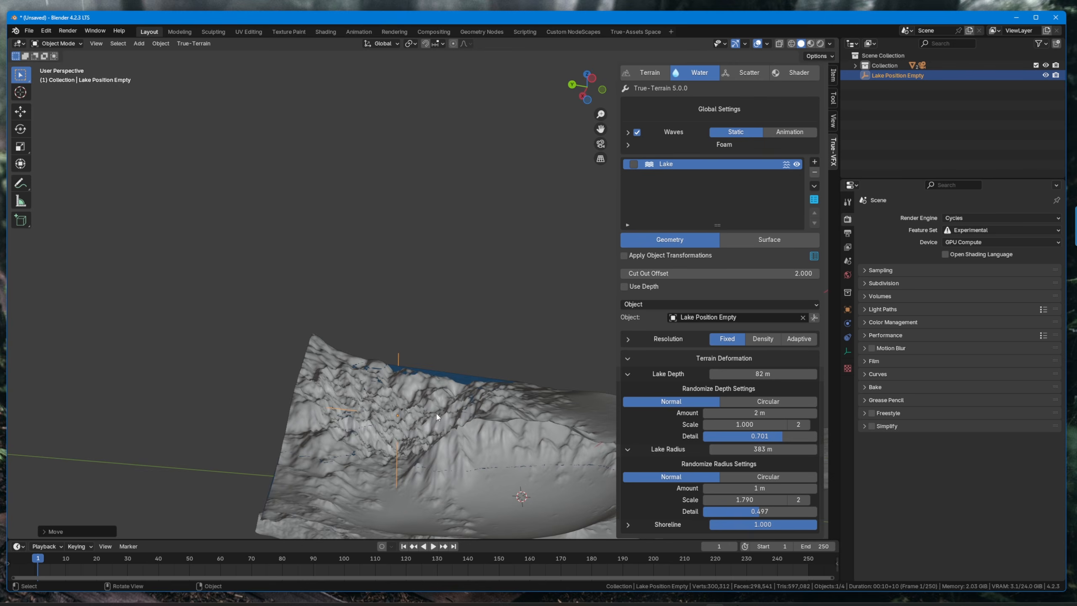
scroll(438, 420, "up", 3)
middle_click_drag(447, 432, 423, 282, "shift")
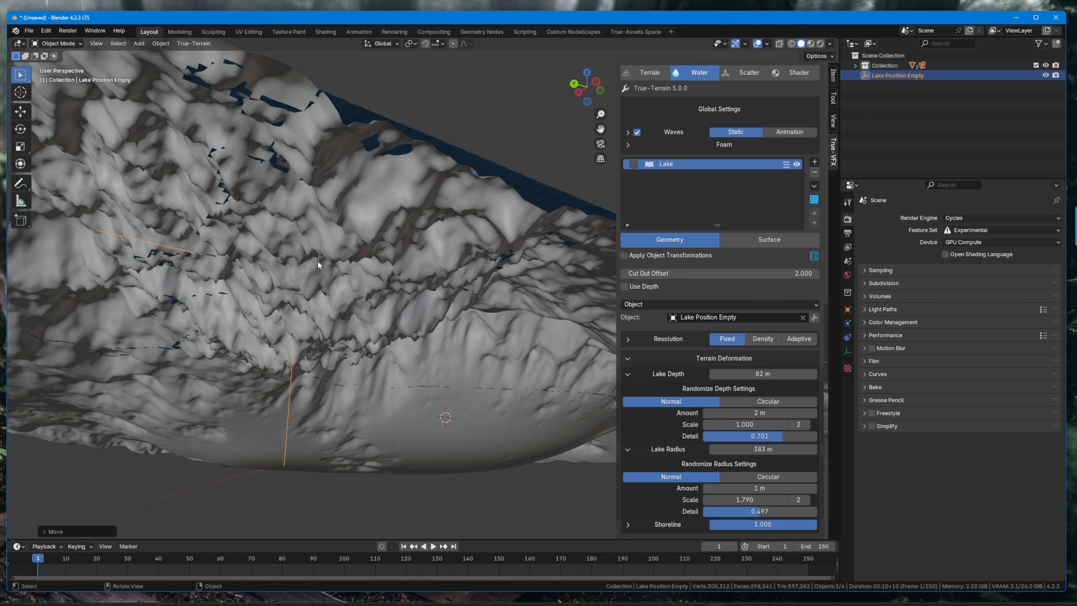
left_click(763, 416)
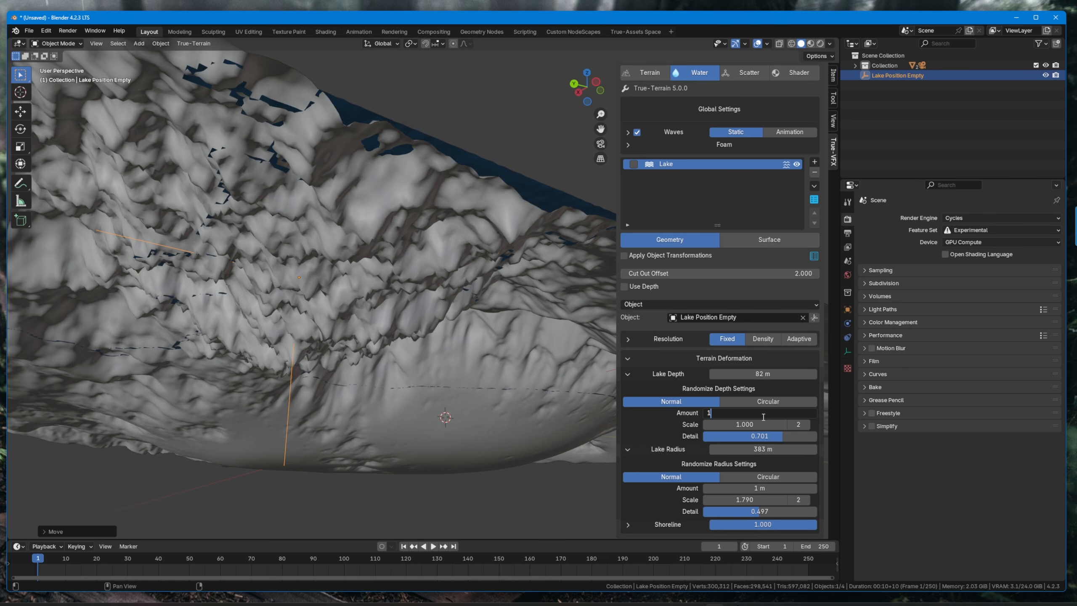
key("Return")
left_click(756, 425)
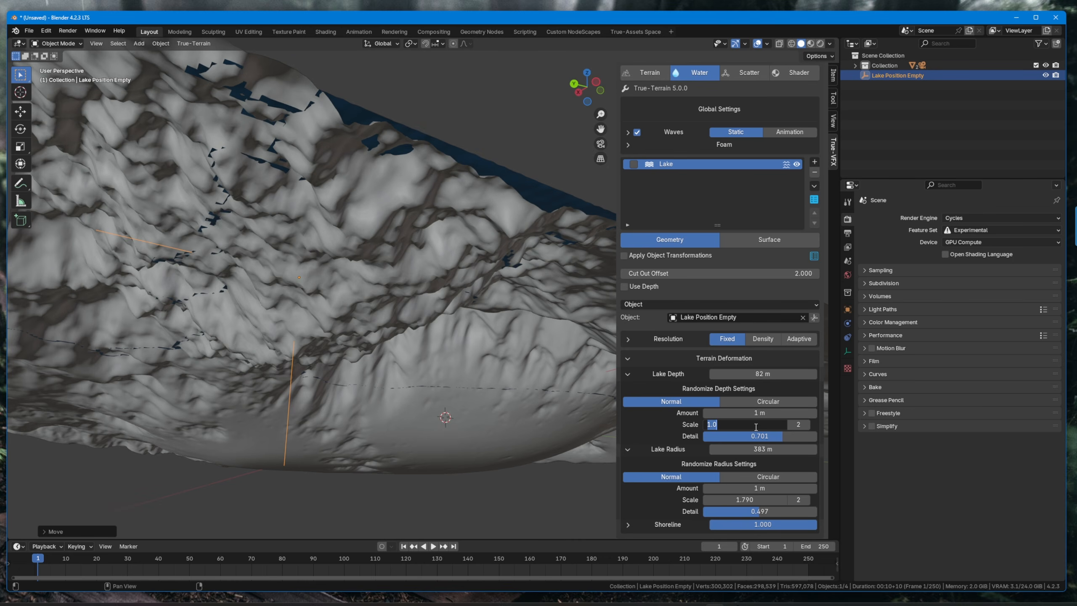
key("Return")
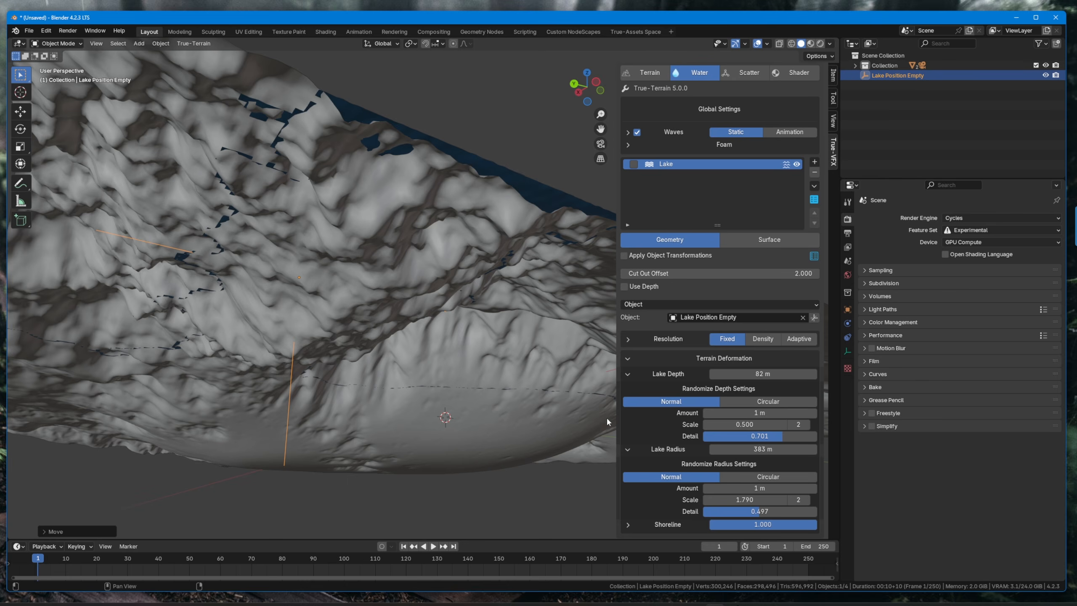
middle_click_drag(432, 322, 437, 252)
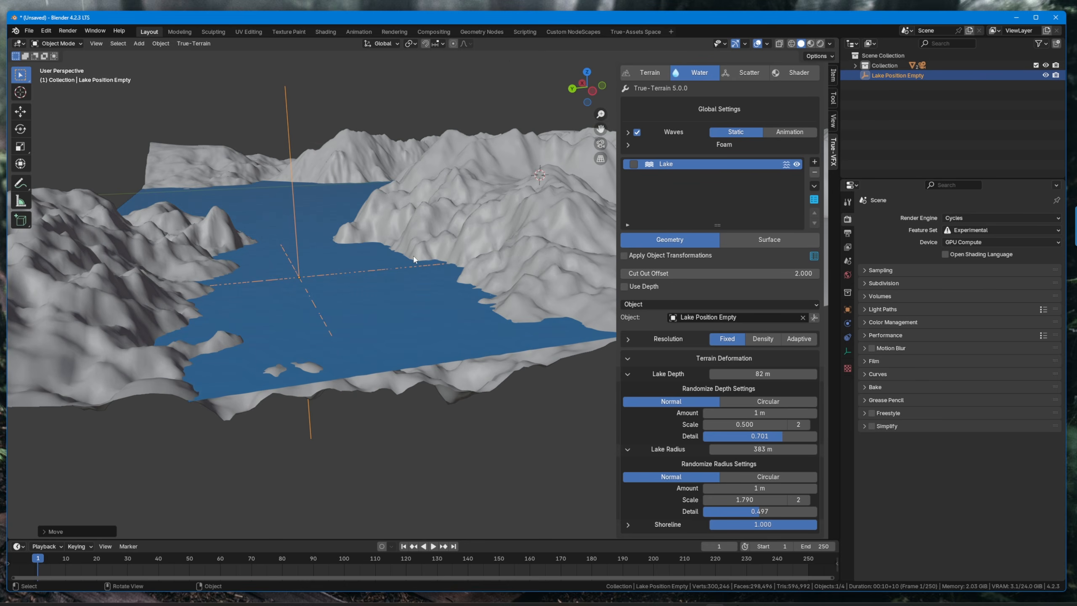
- Set the Scale of the lake radius randomization to 0.5
left_click(746, 499)
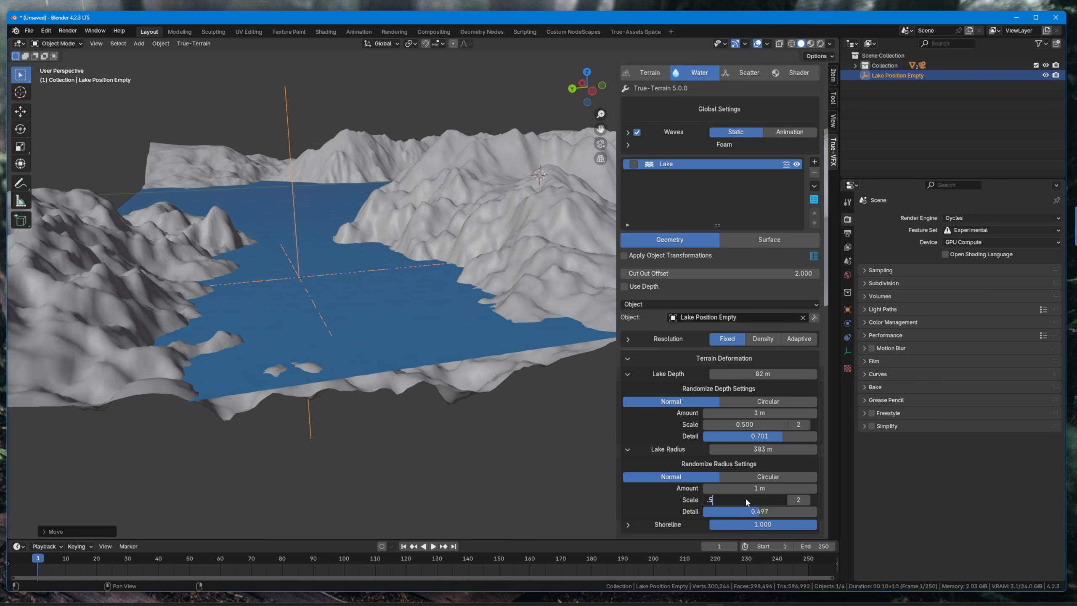
type(".5")
key("Return")
- Lower the lake's position empty along Z to confine the water to the terrain's near corner
mouse_move(402, 308)
middle_mouse_down()
mouse_move(400, 278)
mouse_move(423, 229)
mouse_move(362, 318)
mouse_move(423, 293)
mouse_move(411, 291)
middle_mouse_up()
key("g")
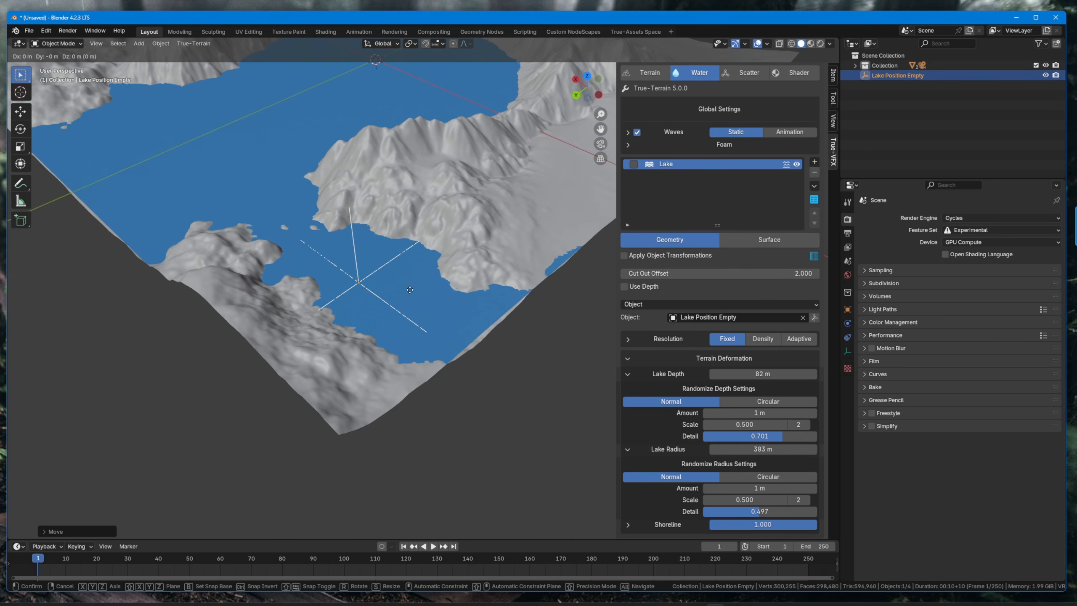
key("z")
left_click(411, 299)
middle_click_drag(410, 299, 492, 239)
- Collapse the lake depth and radius randomization settings and expand the Shoreline settings
left_click(630, 375)
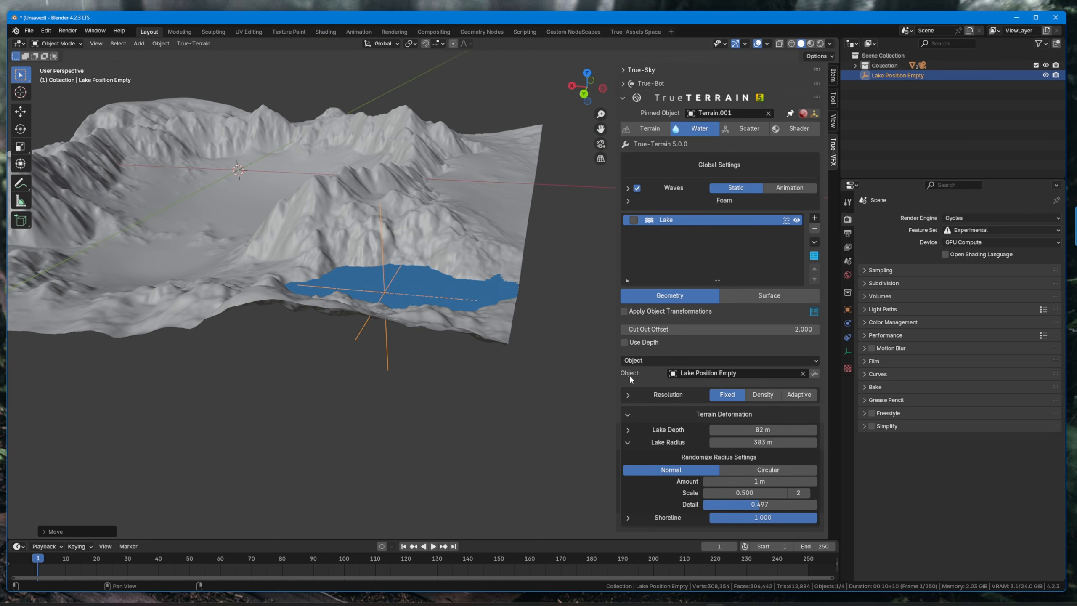
left_click(627, 442)
left_click(639, 455)
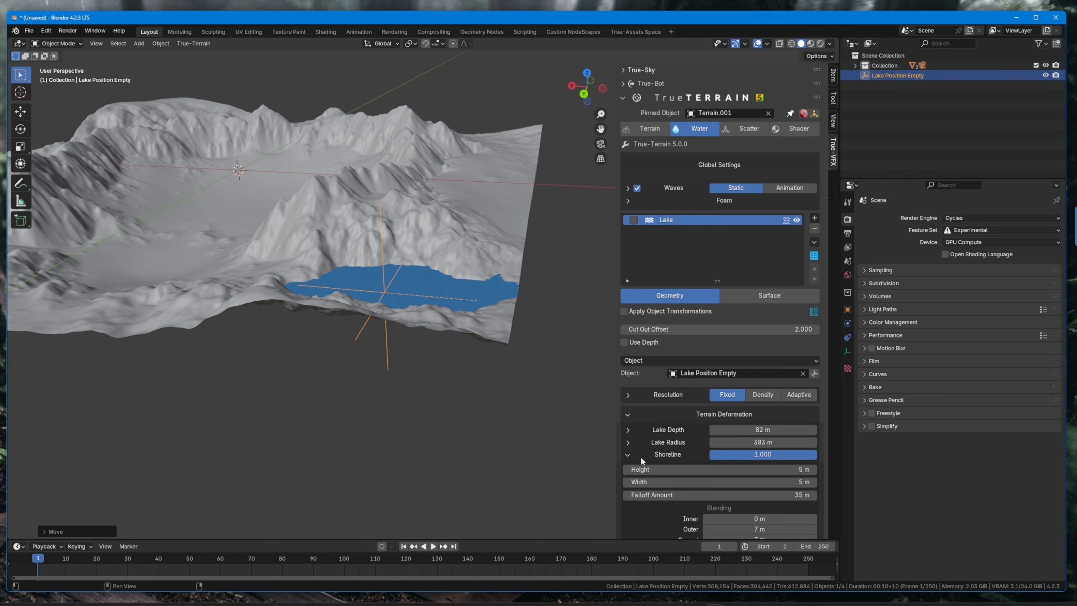
middle_click_drag(362, 315, 345, 333)
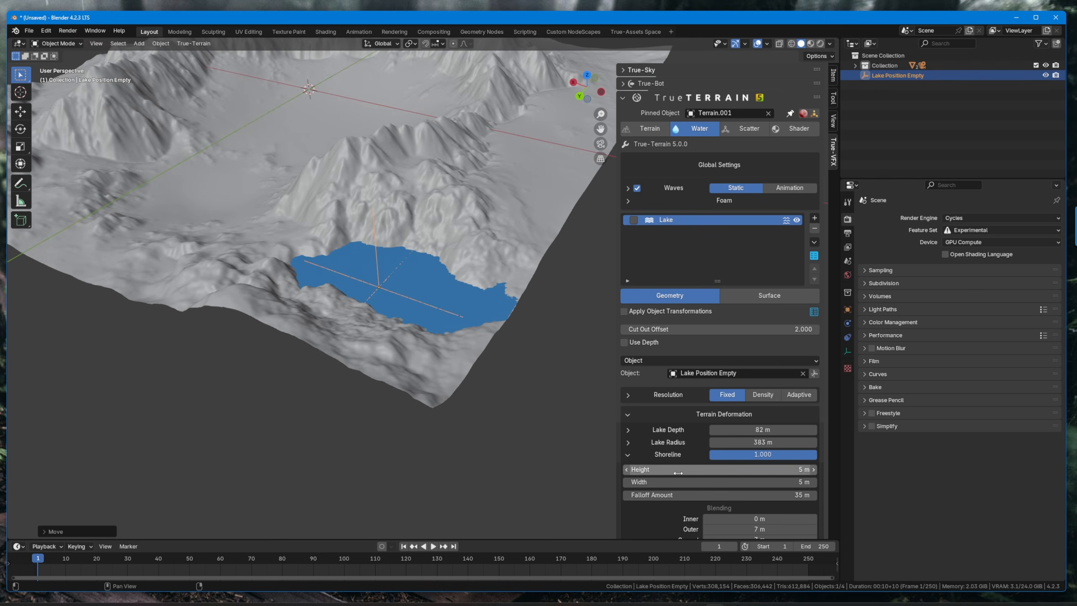
mouse_move(721, 470)
left_mouse_down()
mouse_move(780, 470)
mouse_move(728, 470)
left_mouse_up()
middle_click_drag(477, 315, 410, 274)
middle_click_drag(521, 270, 435, 272, "shift")
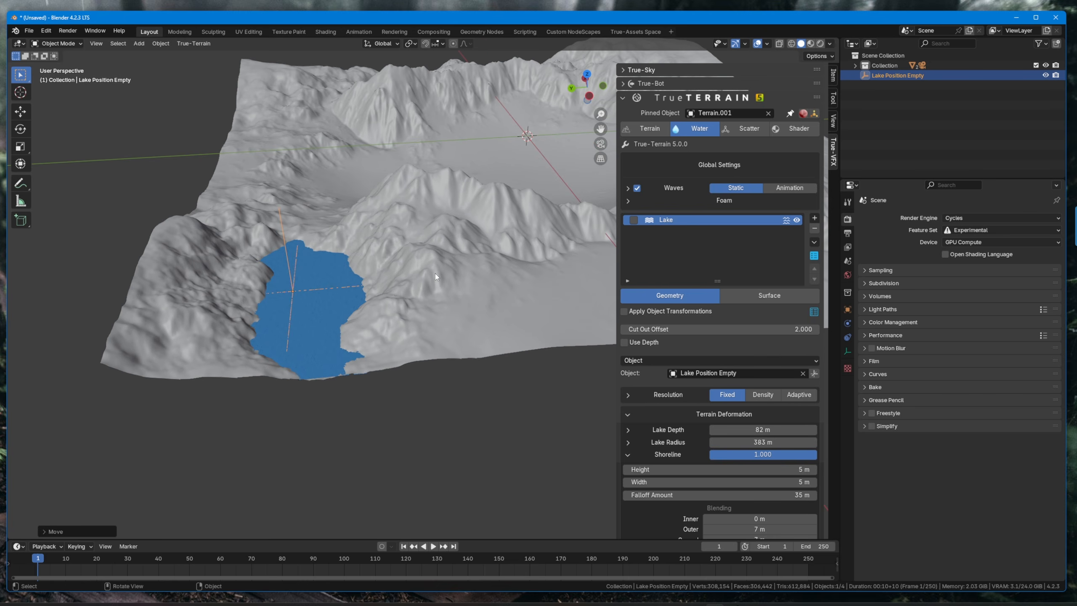
left_click_drag(759, 483, 785, 483)
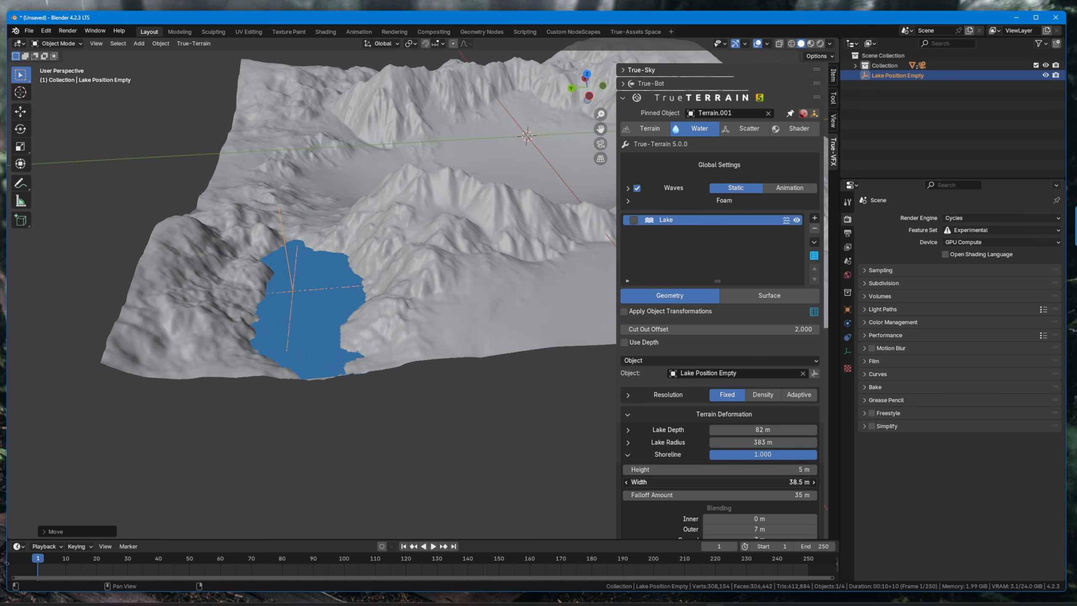
right_click(734, 480)
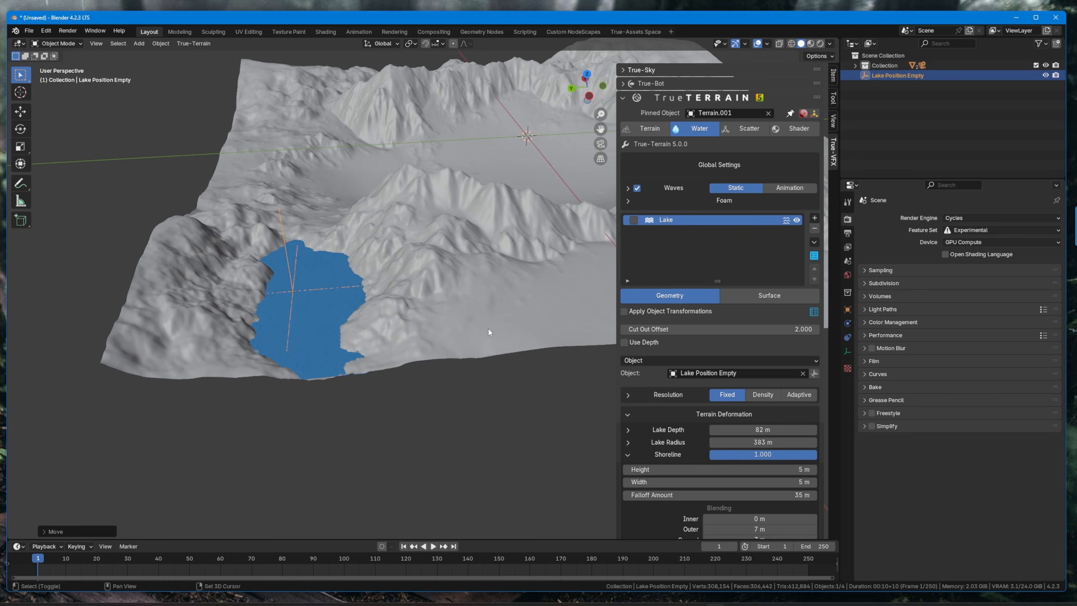
- Set the shoreline's Height to 30.7 m, Width to 45.2 m, Falloff Amount to 84.8 m and Ground blending to 32.1 m
middle_click_drag(490, 332, 484, 324, "shift")
scroll(690, 505, "down", 1)
left_click_drag(722, 508, 757, 526)
right_click(723, 508)
right_click(753, 513)
left_click_drag(757, 481, 814, 481)
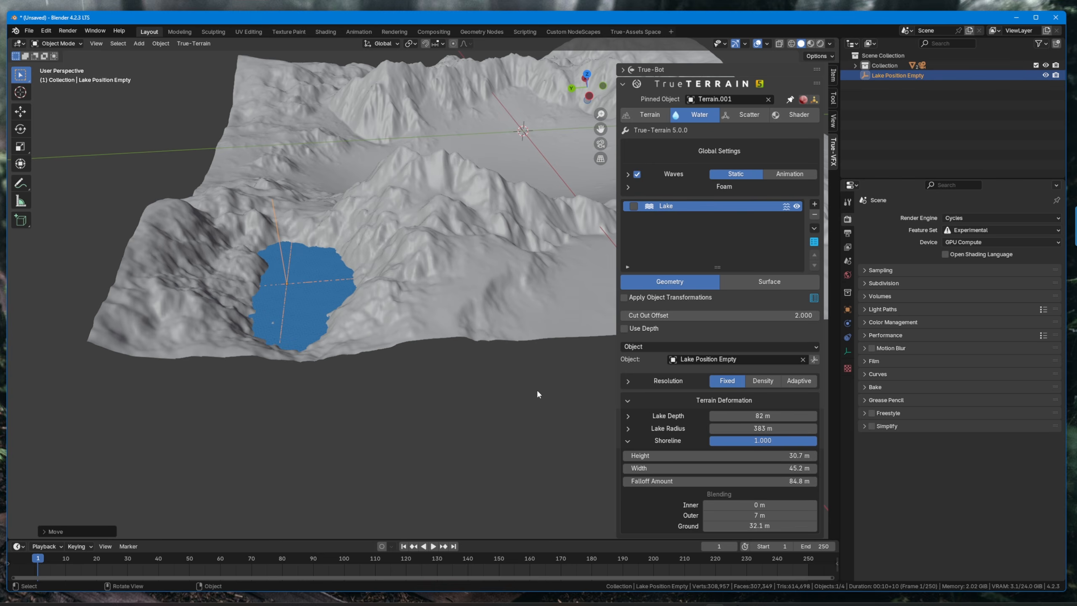
- Try a higher water level by raising the lake's position empty along Z, and lower it again until the water stays in the corner basin
key("g")
key("z")
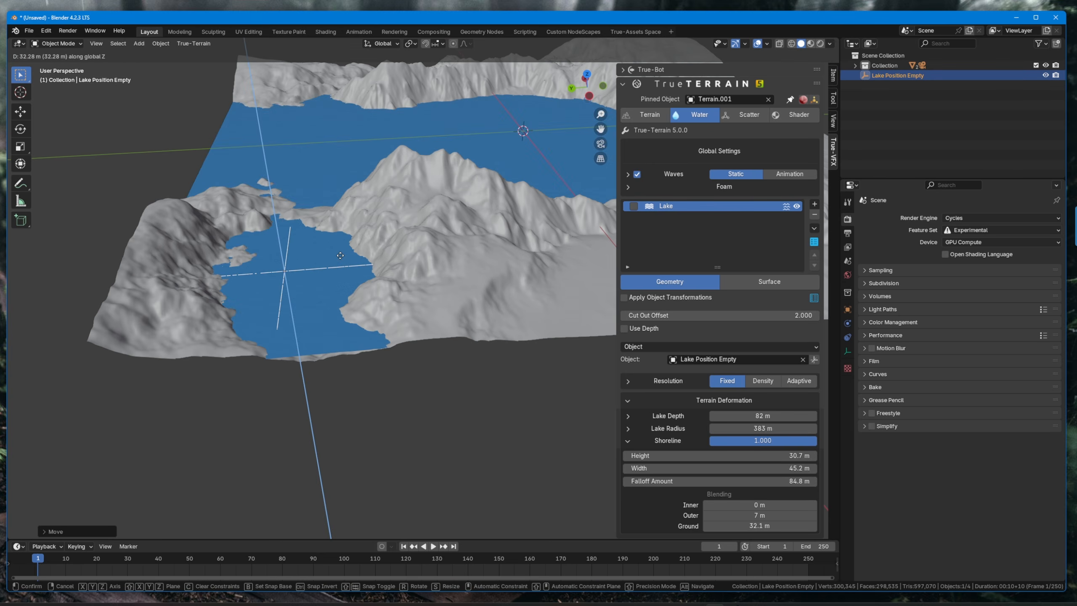
left_click(336, 264)
middle_click_drag(336, 264, 449, 260)
key("z")
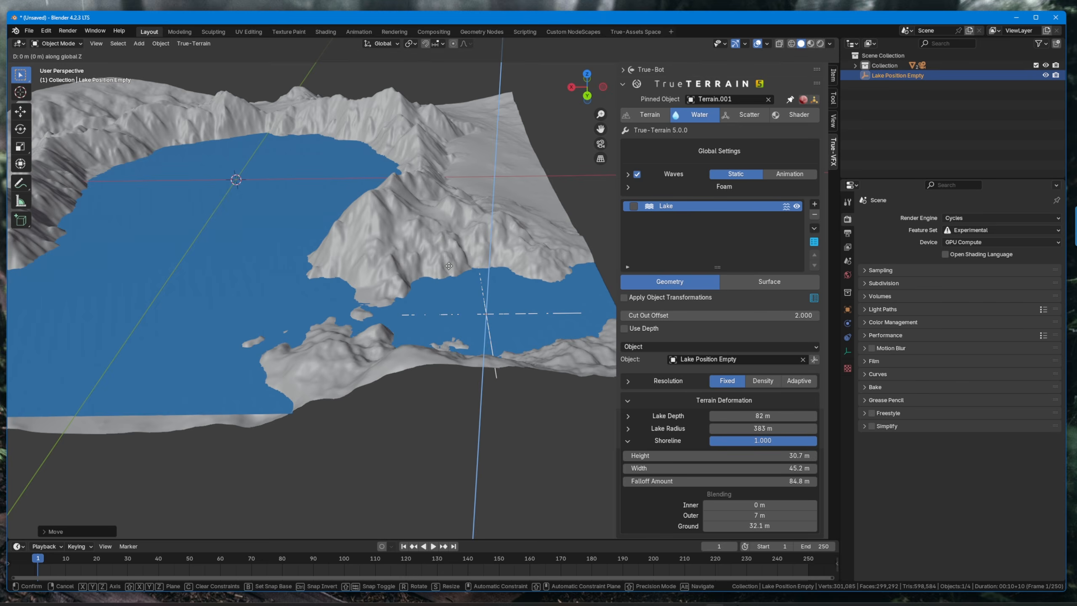
left_click(513, 281)
middle_click_drag(512, 280, 358, 285)
scroll(359, 285, "up", 3)
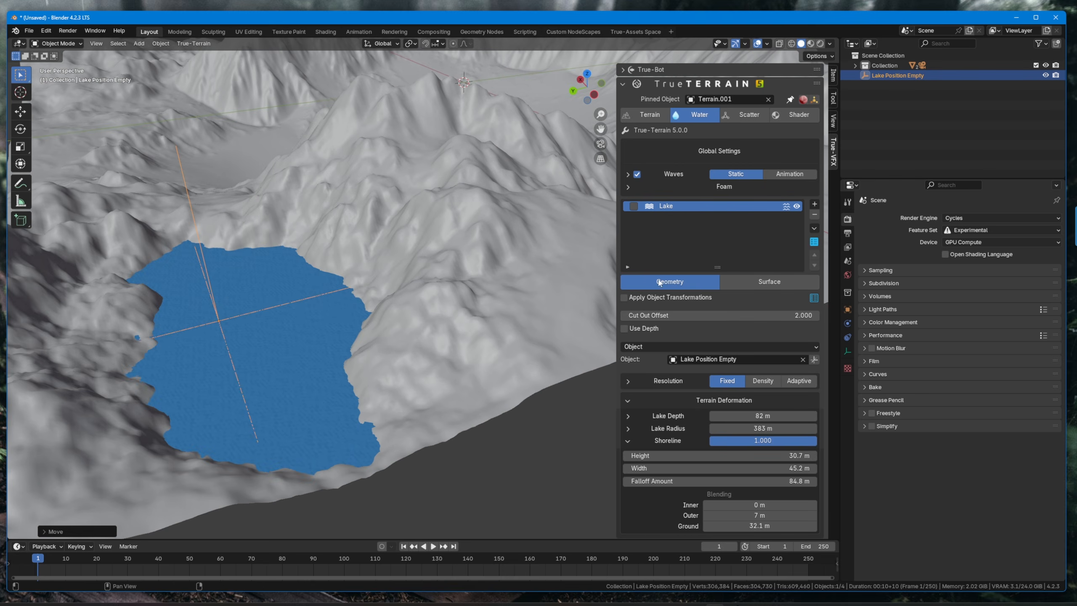
- Collapse the lake's Terrain Deformation settings, expand Resolution, and align the camera to a close view over the water
left_click(628, 400)
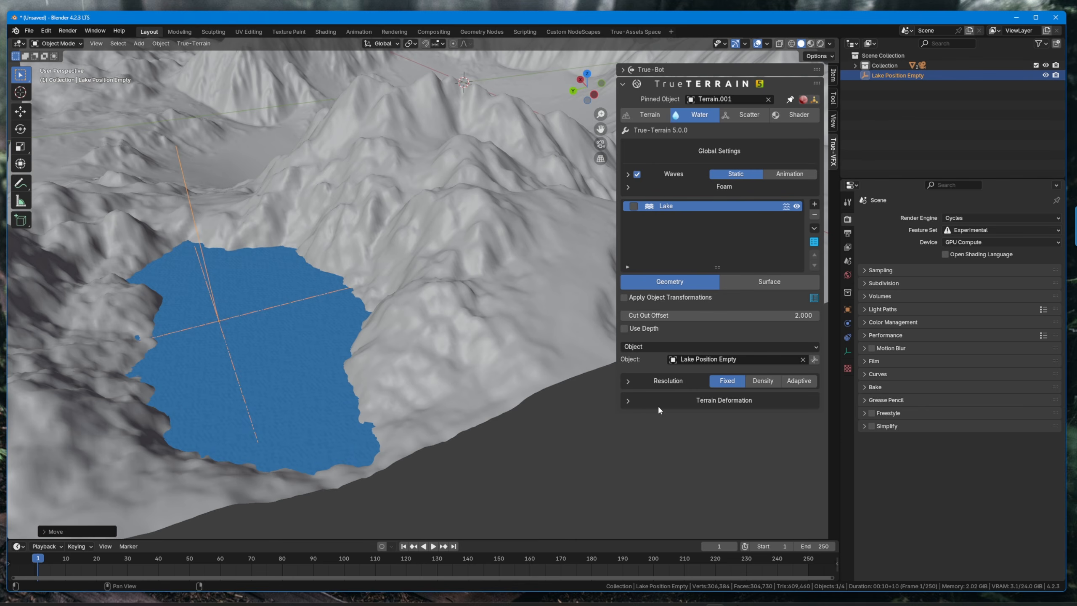
left_click(628, 381)
scroll(299, 319, "up", 4)
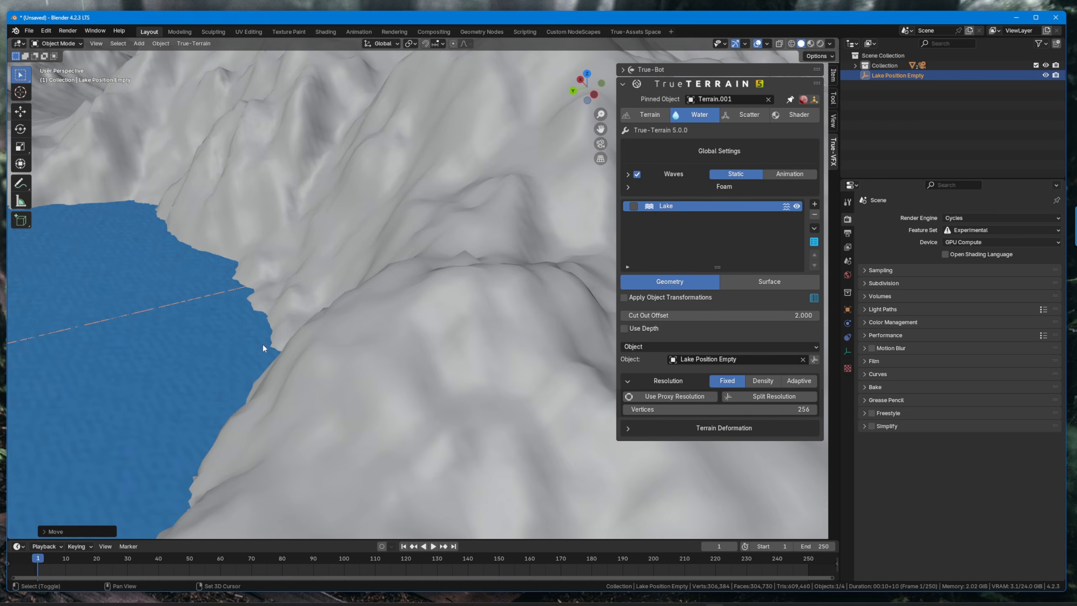
middle_click_drag(263, 345, 381, 303, "shift")
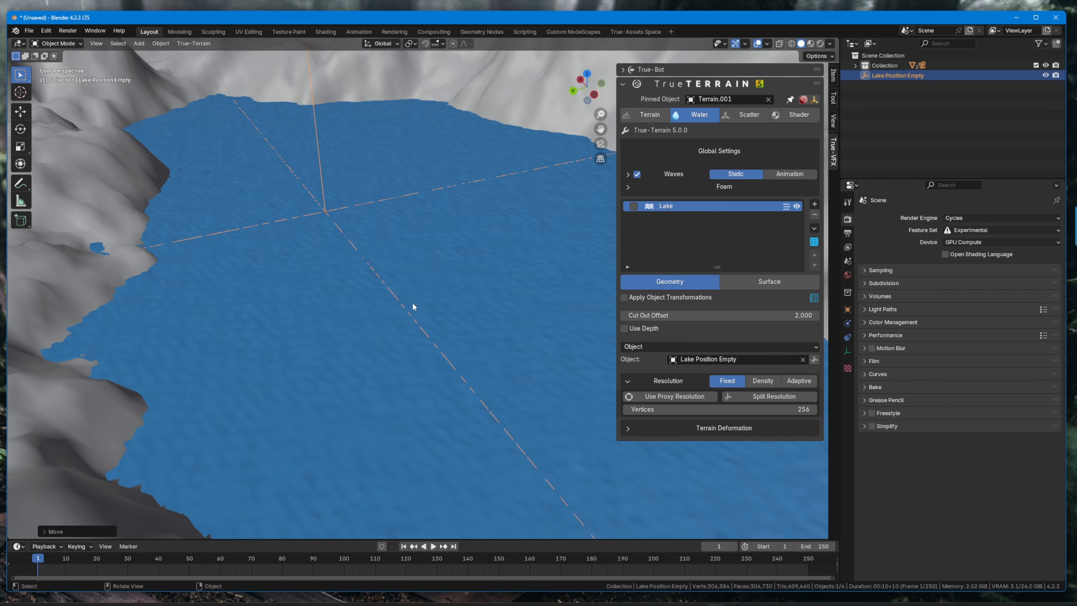
key("KP_0")
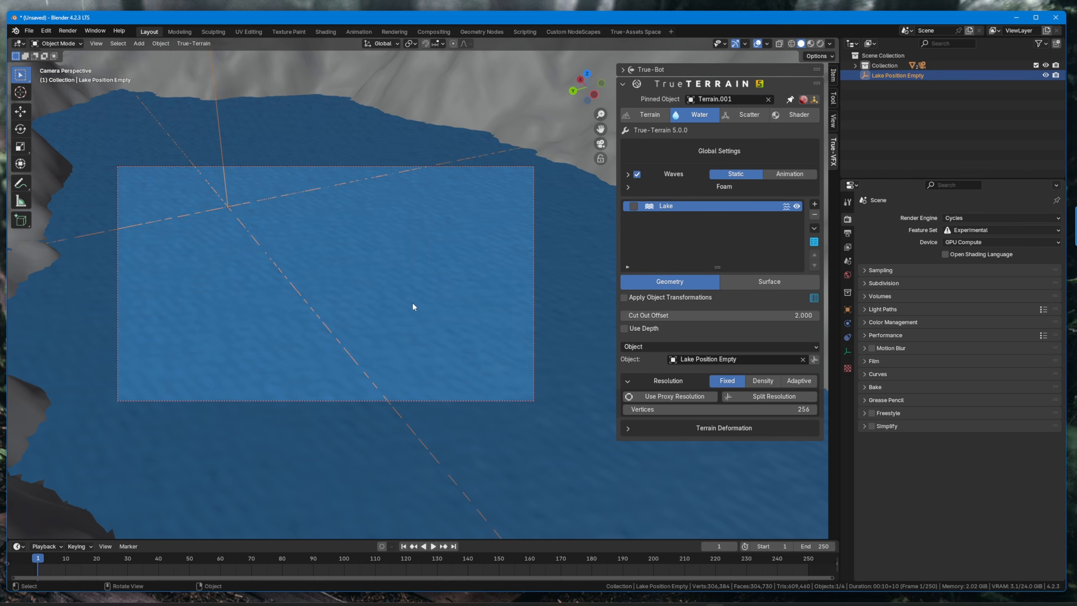
- Switch the lake's resolution to Adaptive and preview the water in Rendered shading before returning to Solid
left_click(799, 381)
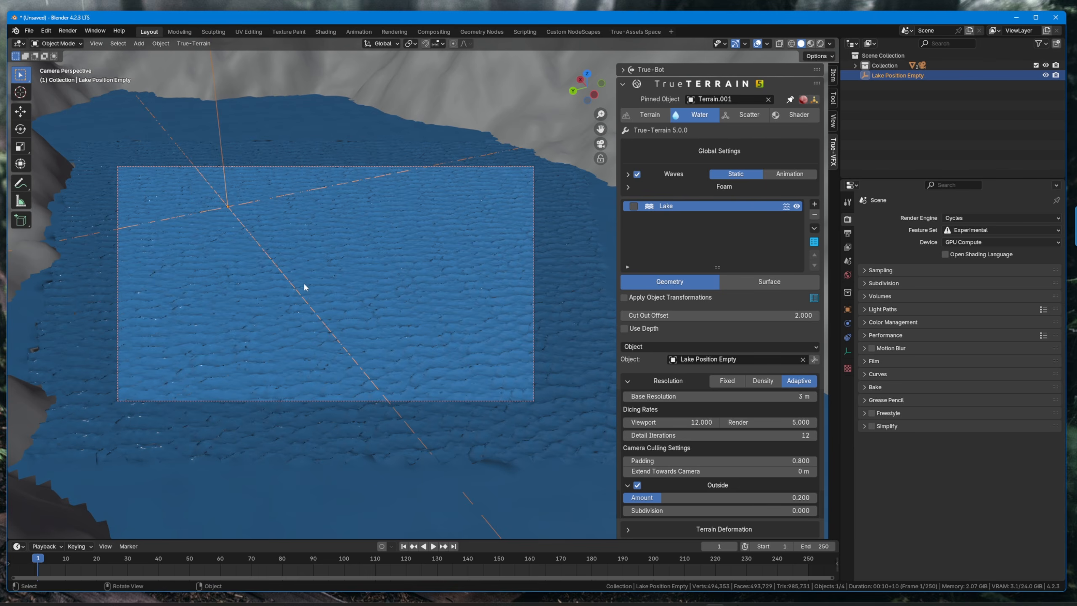
key("z")
left_click(304, 225)
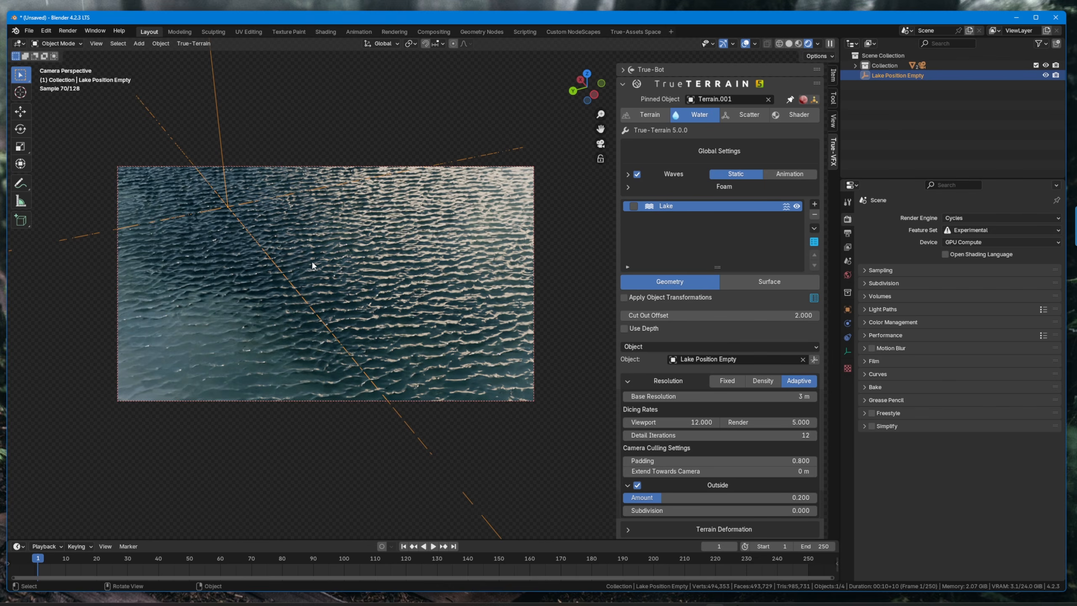
key("z")
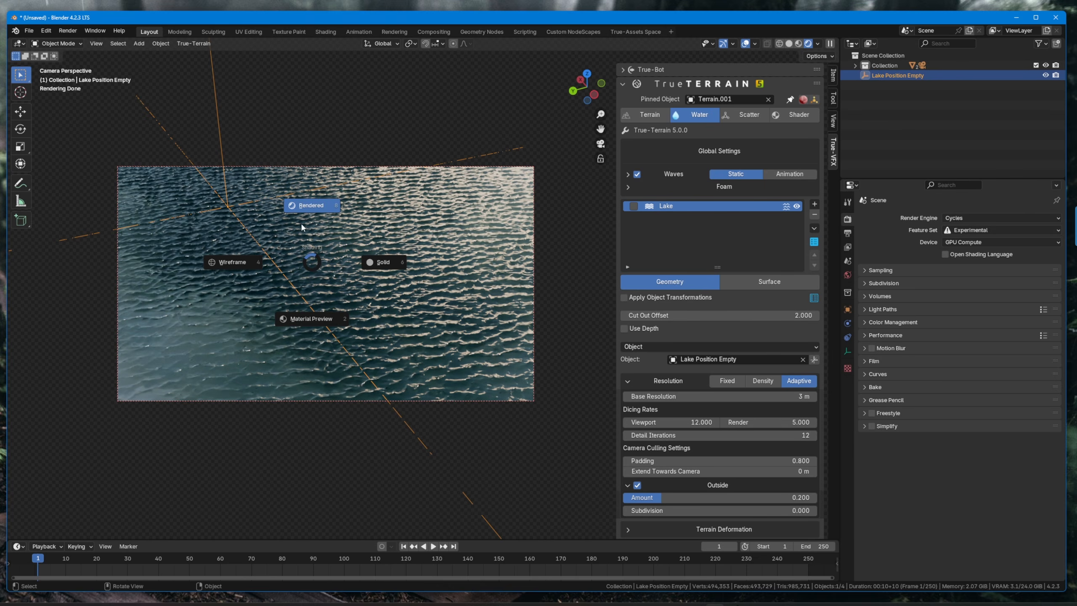
left_click(395, 260)
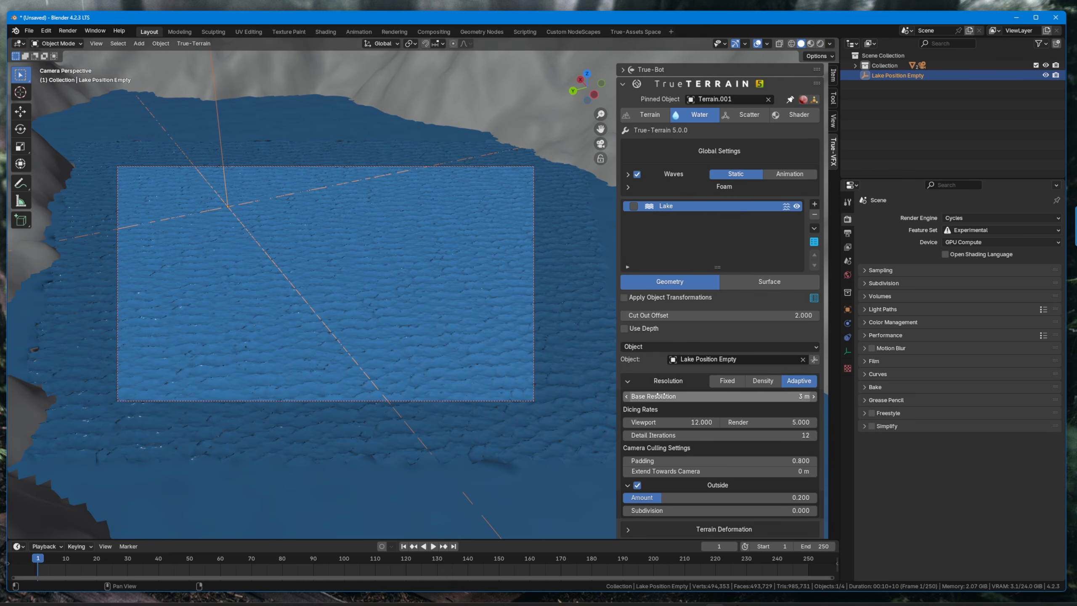
- Set the lake's Viewport dicing rate to 6
scroll(763, 399, "down", 1)
left_click(691, 421)
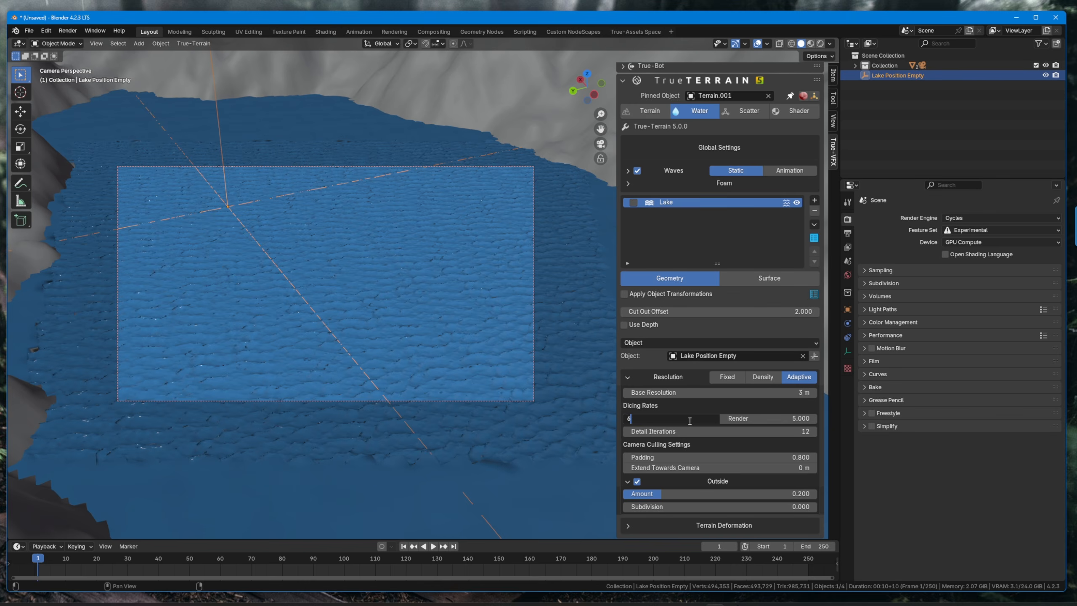
key("Return")
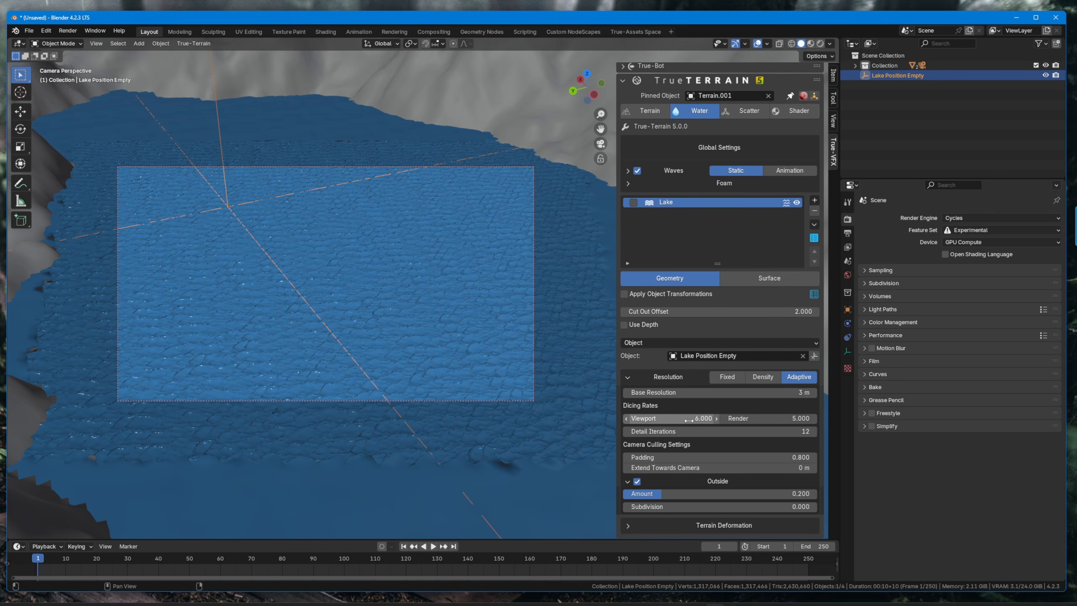
- Set the lake's Viewport dicing rate to 12 and collapse the Resolution settings
left_click(689, 420)
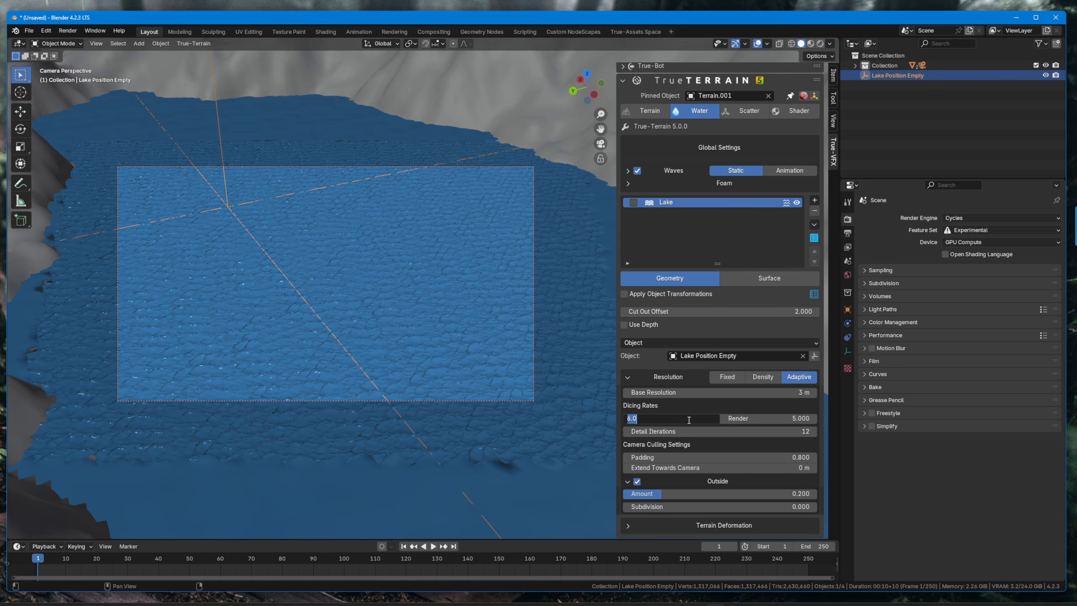
key("Return")
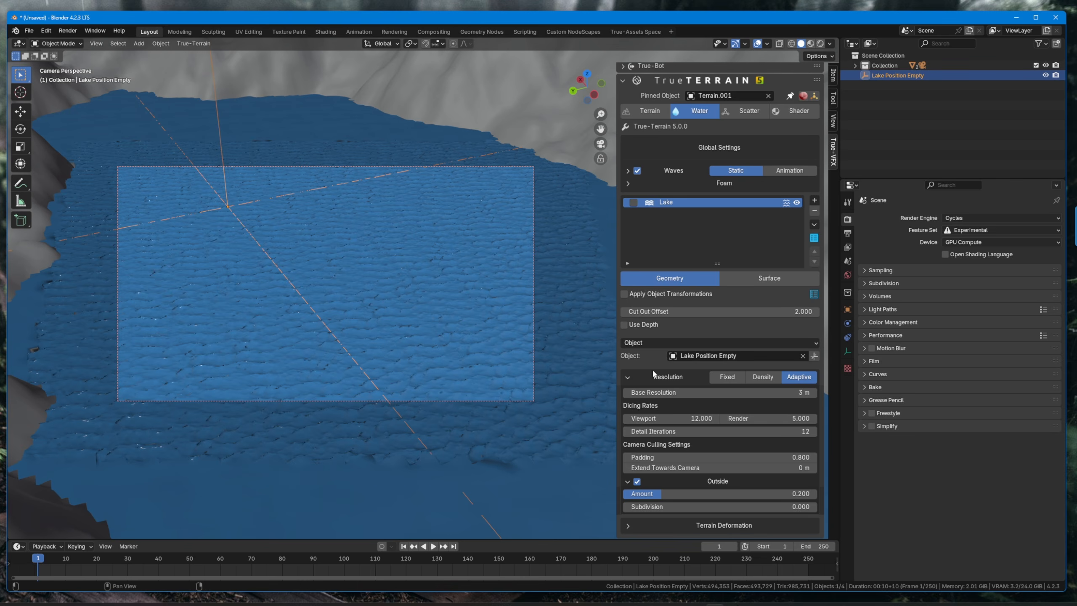
left_click(640, 375)
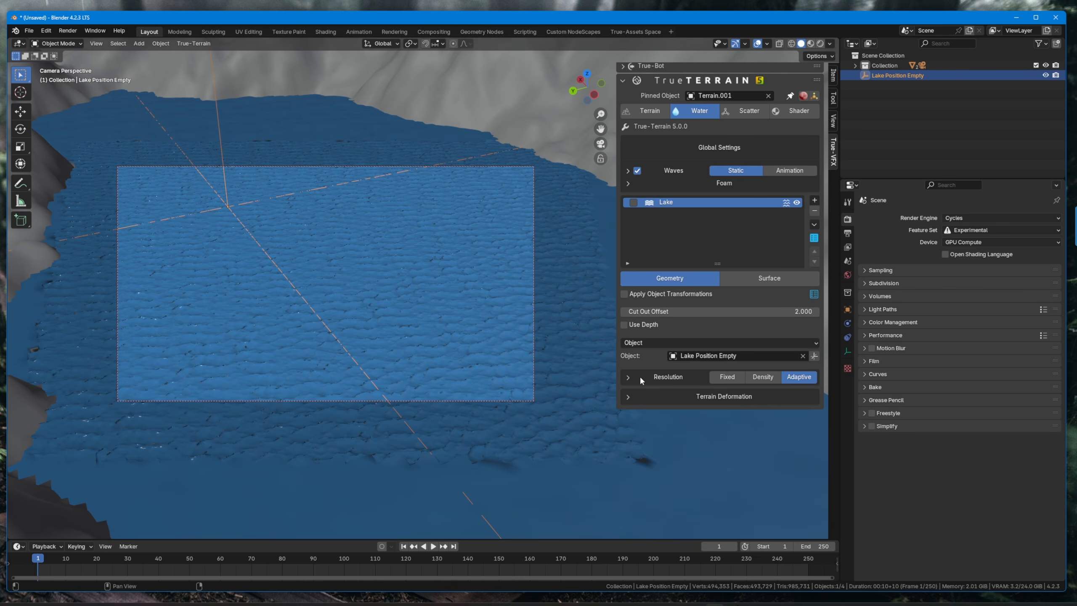
- Show the lake's Surface settings and expand the Waves, Shader and Volume groups to examine their options
left_click(747, 280)
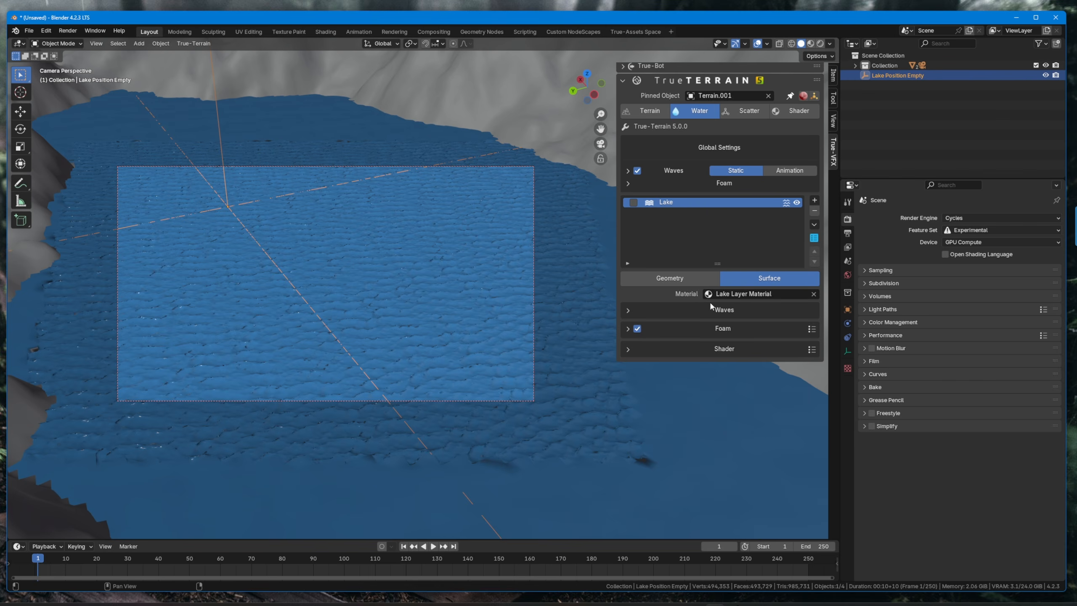
left_click(659, 309)
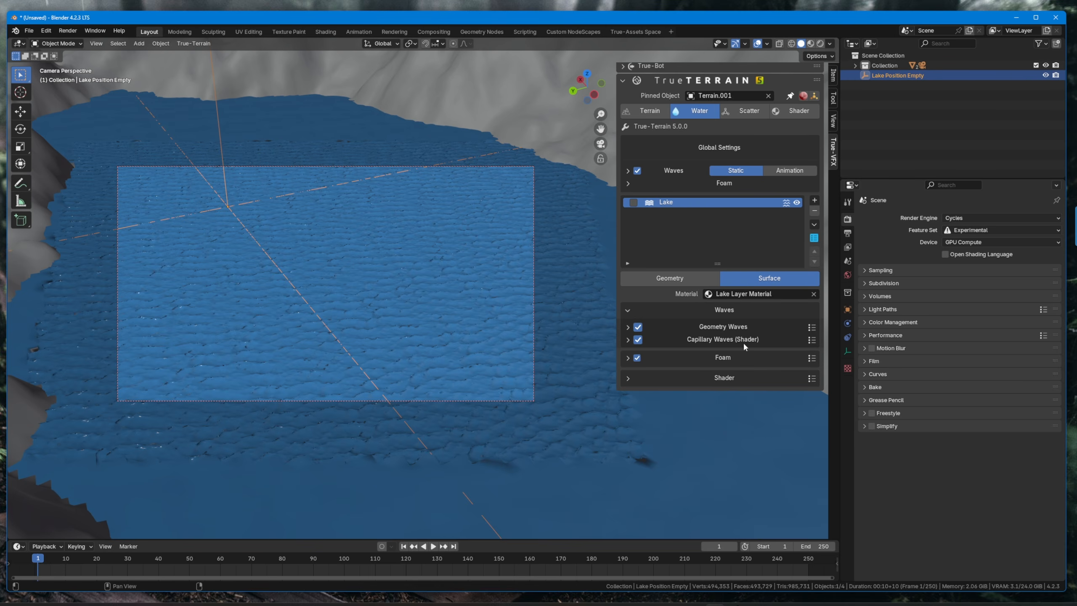
left_click(729, 355)
left_click(729, 355)
left_click(703, 377)
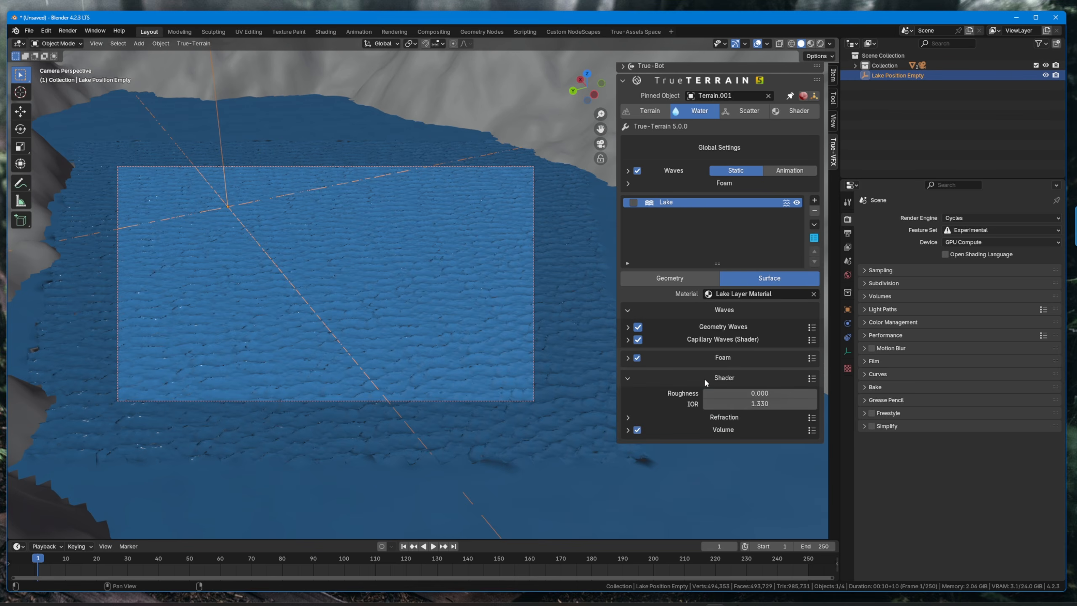
left_click(705, 430)
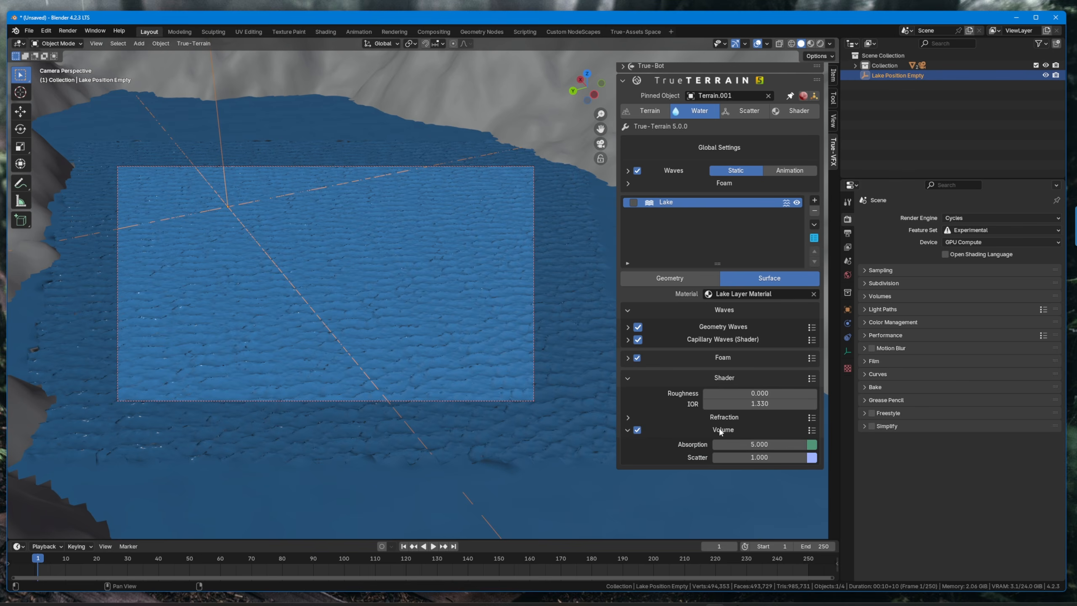
- Raise the lake's volume absorption to 40.6, expand the foam settings and show the rendered preview with overlays hidden
left_click_drag(717, 445, 776, 444)
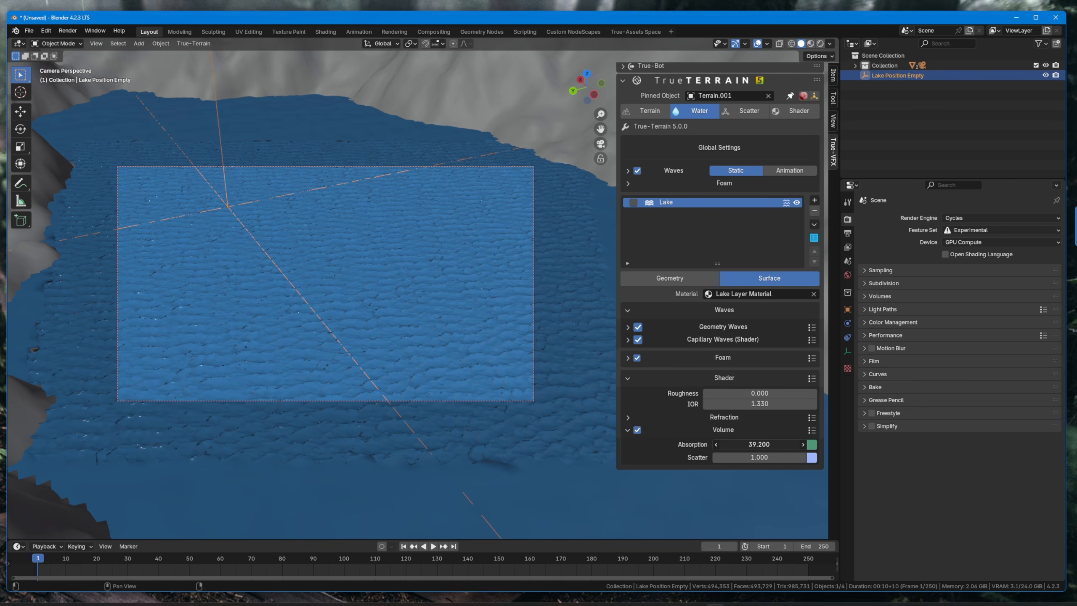
left_click(694, 361)
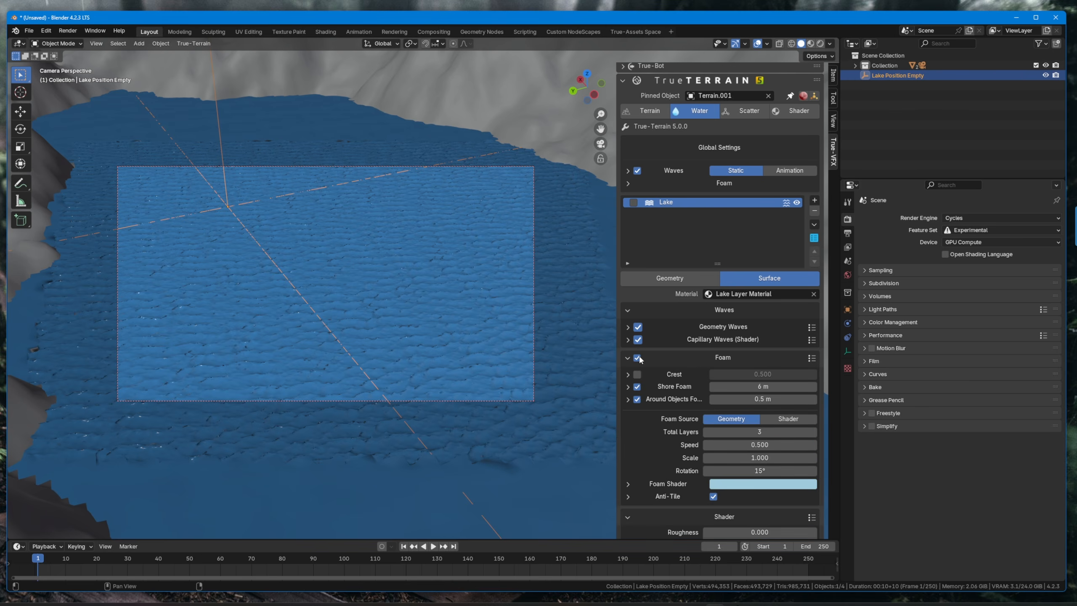
key("z")
left_click(357, 271)
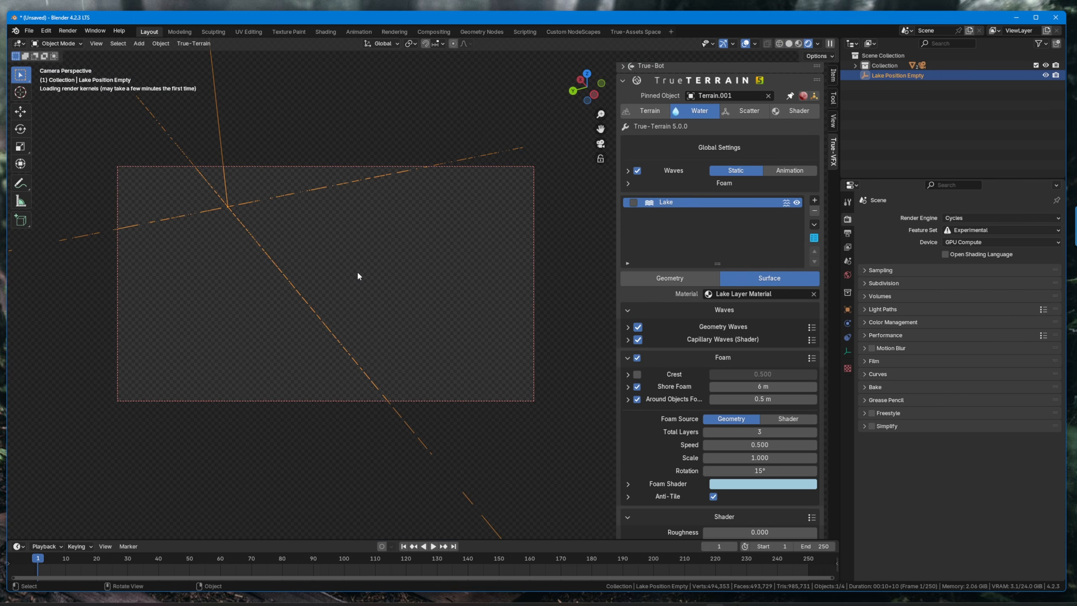
left_click(745, 43)
scroll(770, 448, "down", 4)
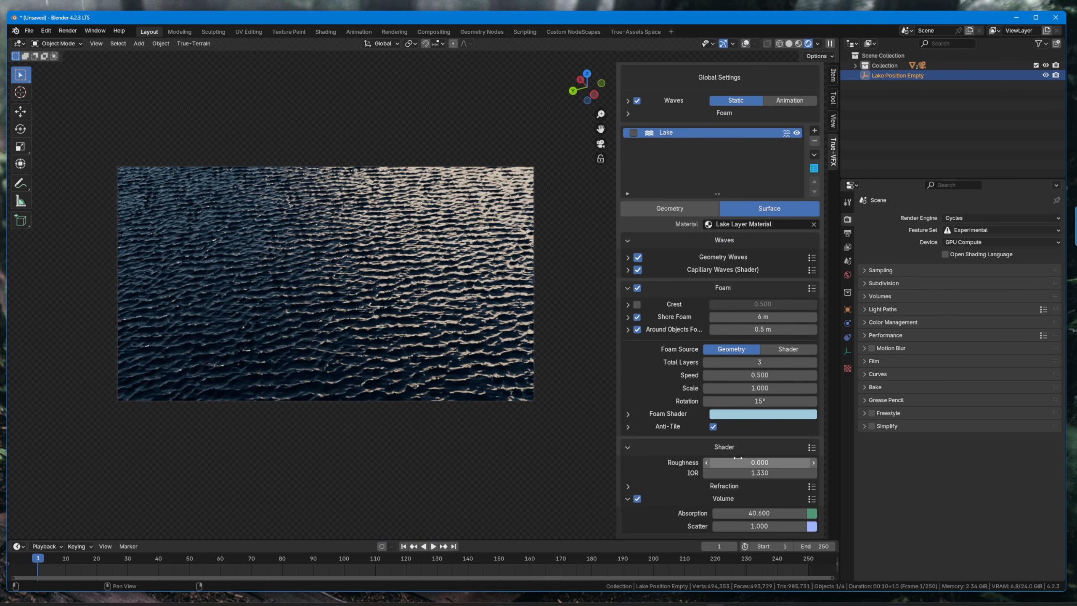
- Set the lake's volume absorption to 5
double_click(762, 514)
type("5")
key("Return")
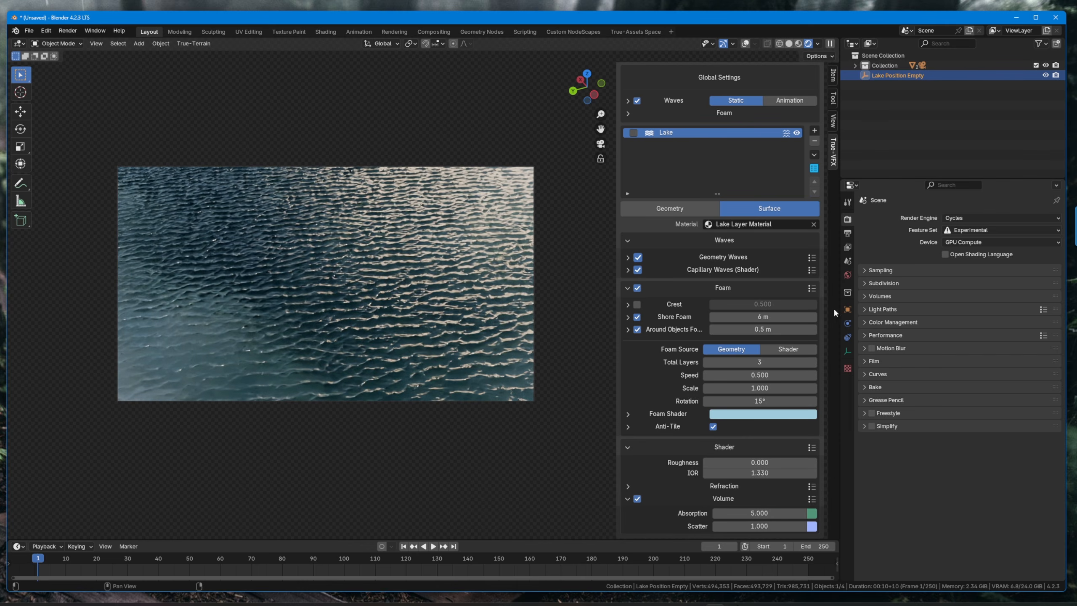
- Adjust the world's sky texture to a sun elevation of 22.4° and a sun rotation of -126°
left_click(849, 275)
left_click(879, 247)
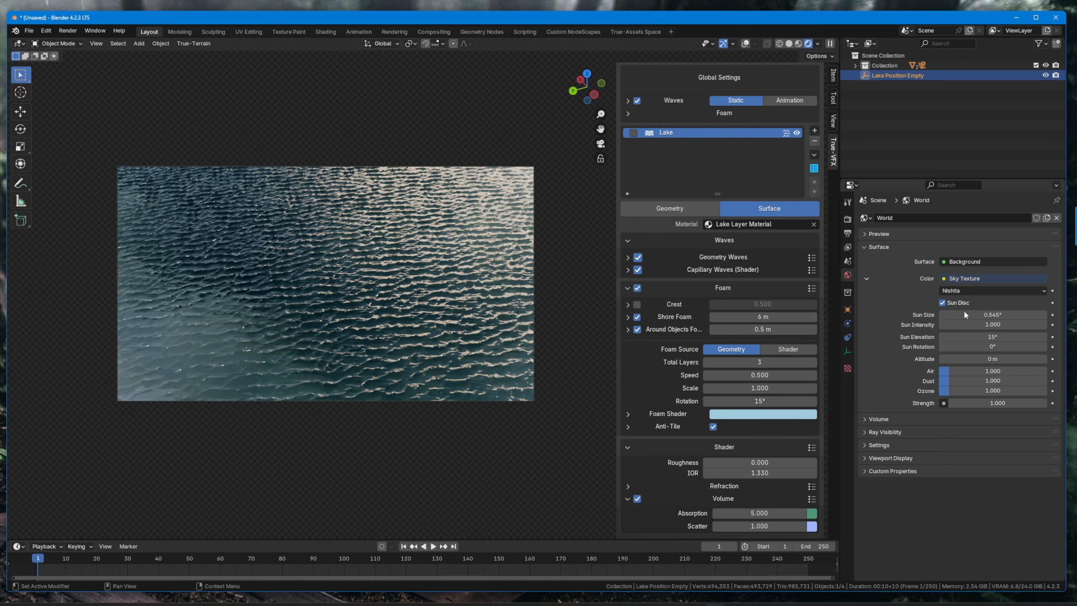
mouse_move(1008, 344)
left_mouse_down()
mouse_move(960, 345)
mouse_move(1013, 337)
left_mouse_up()
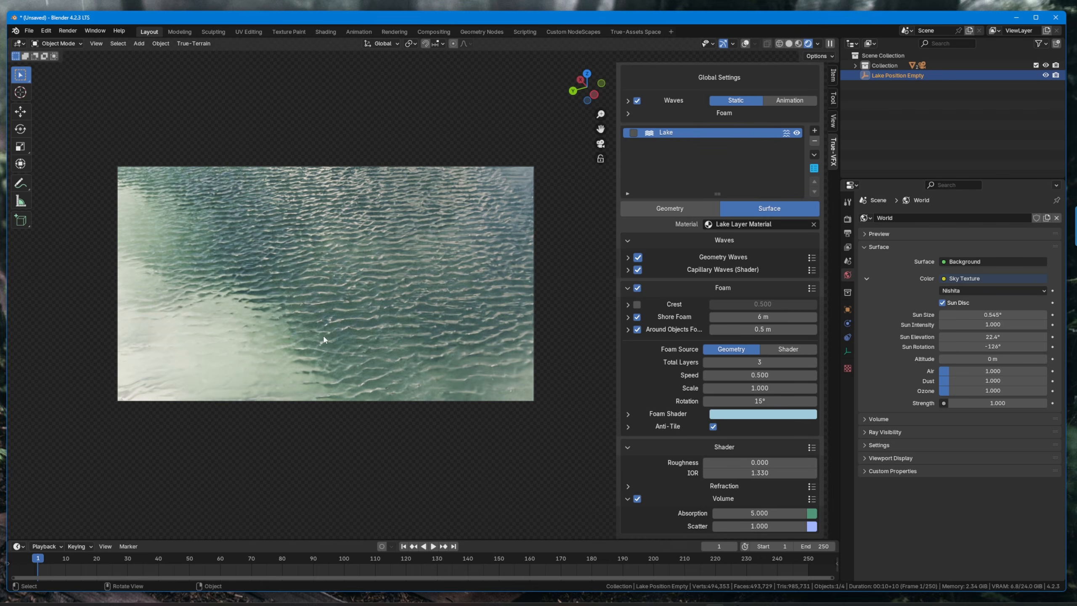
- Apply the Grey volume preset to the lake's shader
left_click_drag(759, 512, 780, 513)
right_click(757, 513)
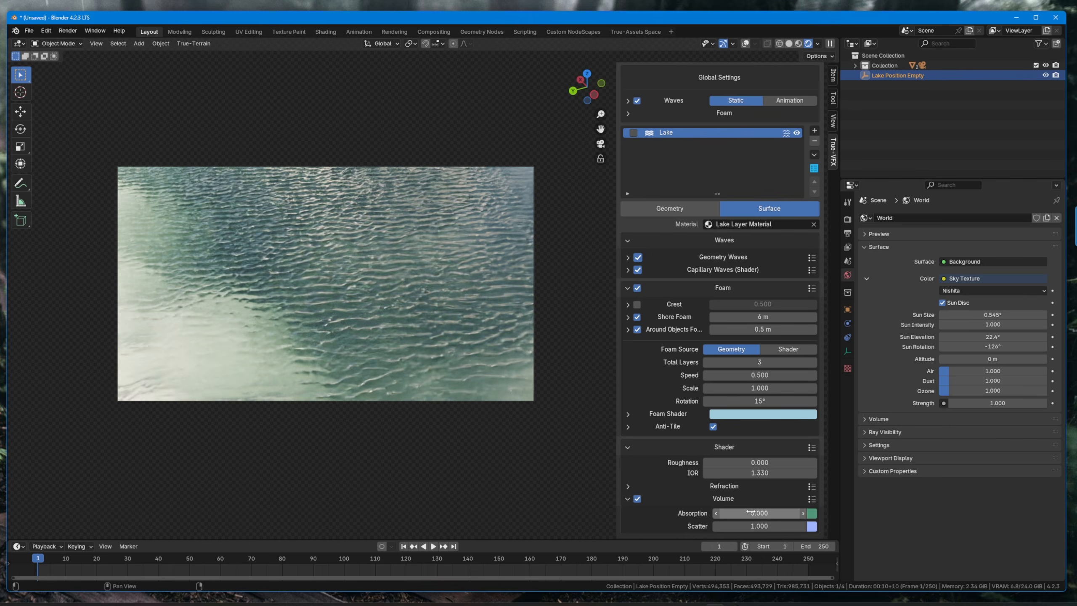
left_click(811, 499)
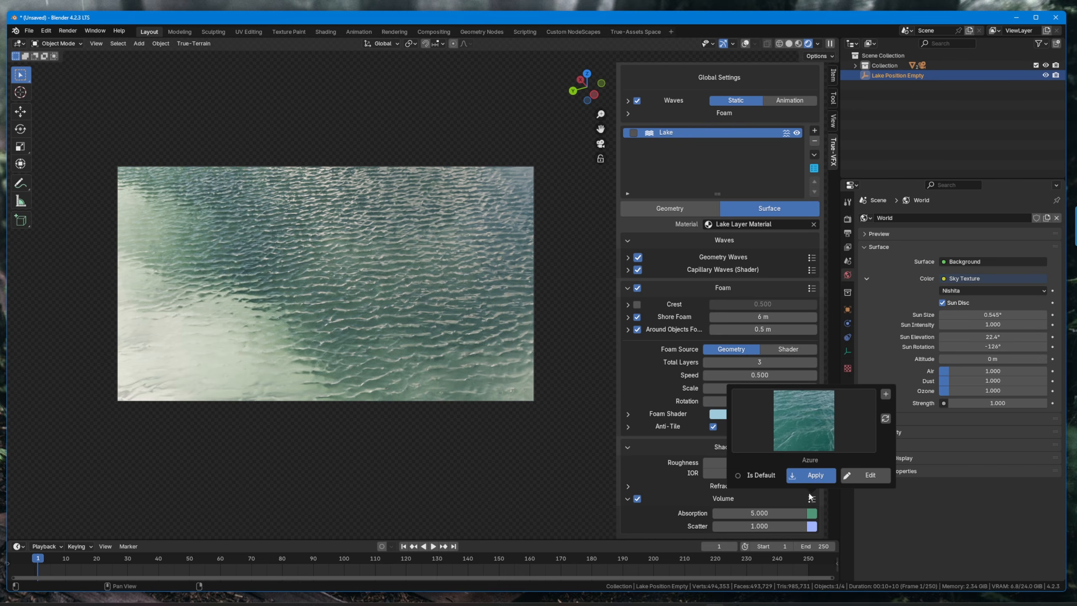
left_click(745, 479)
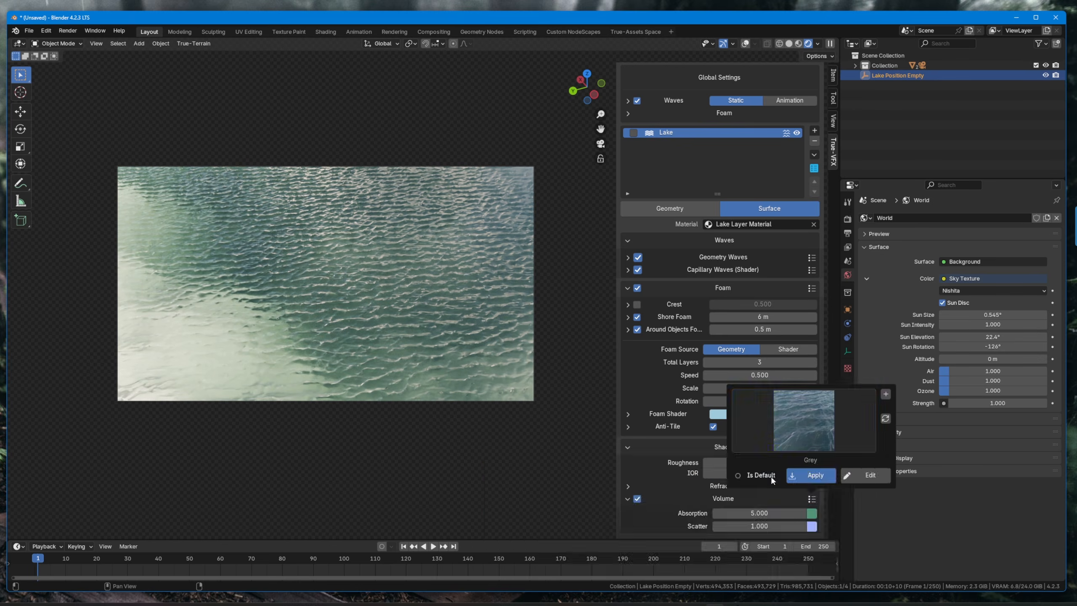
left_click(806, 476)
- Apply the Muddy volume preset to the lake and set its absorption to 8.5
left_click(800, 430)
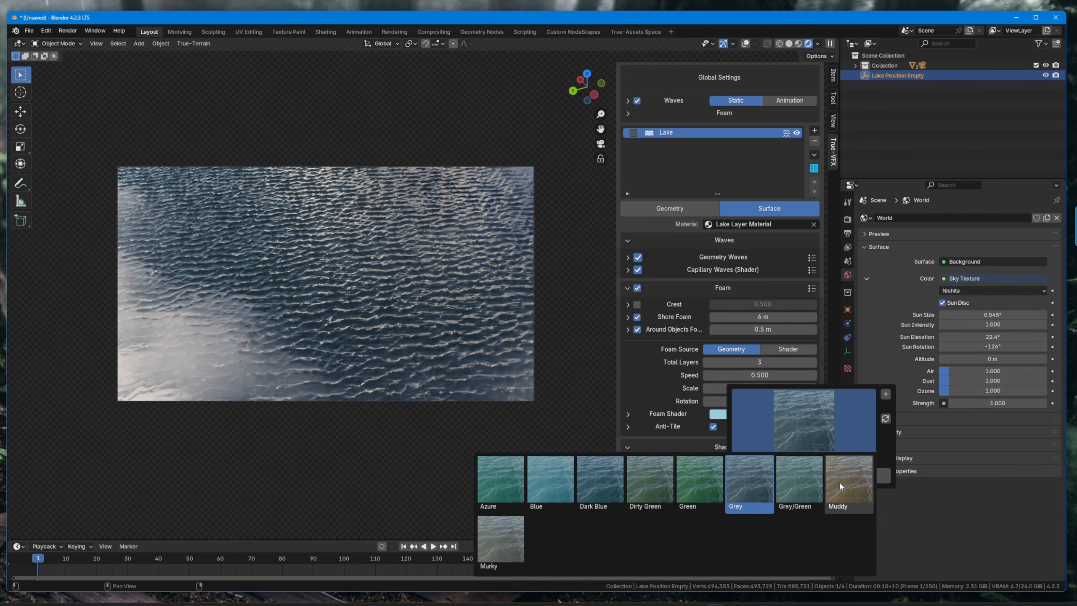
left_click(811, 470)
left_click(804, 475)
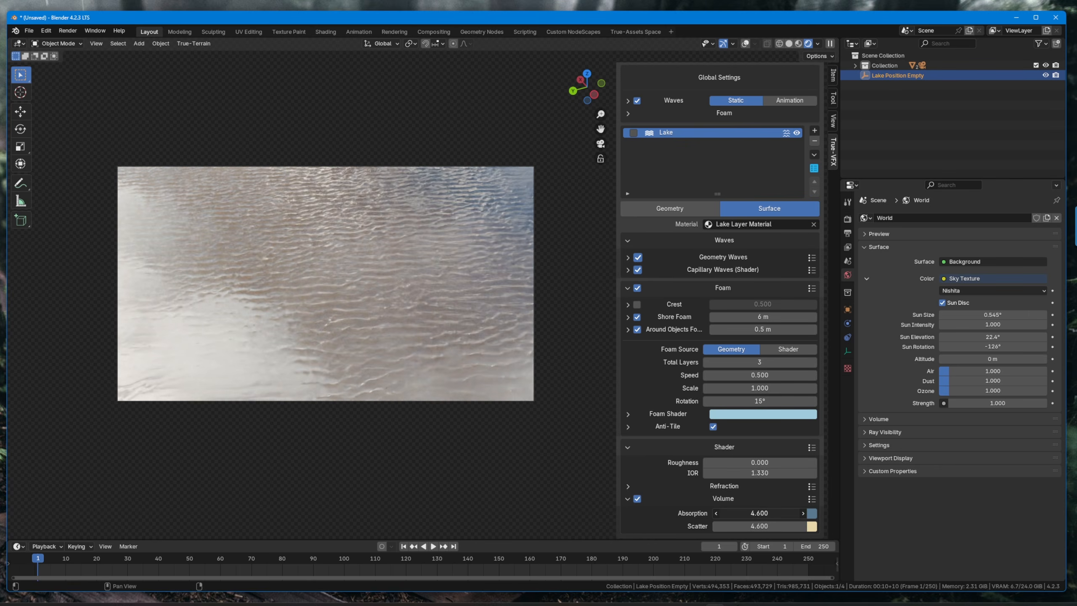
mouse_move(759, 513)
left_mouse_down()
mouse_move(789, 513)
mouse_move(775, 513)
left_mouse_up()
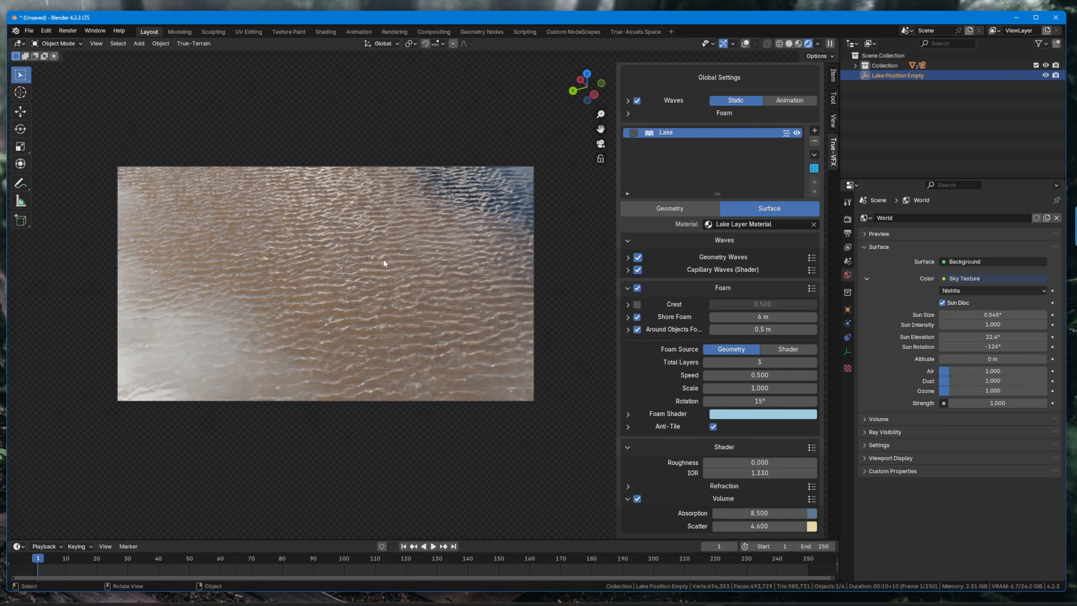
- Disable the lake's volume shading for comparison and enable it again
left_click(638, 499)
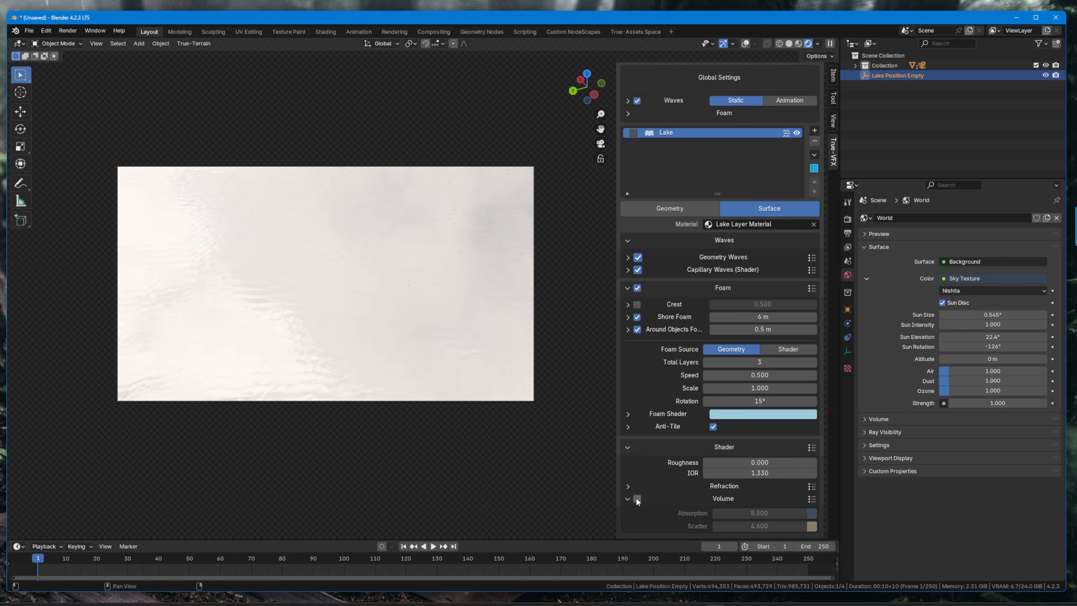
left_click(637, 499)
scroll(734, 498, "up", 2)
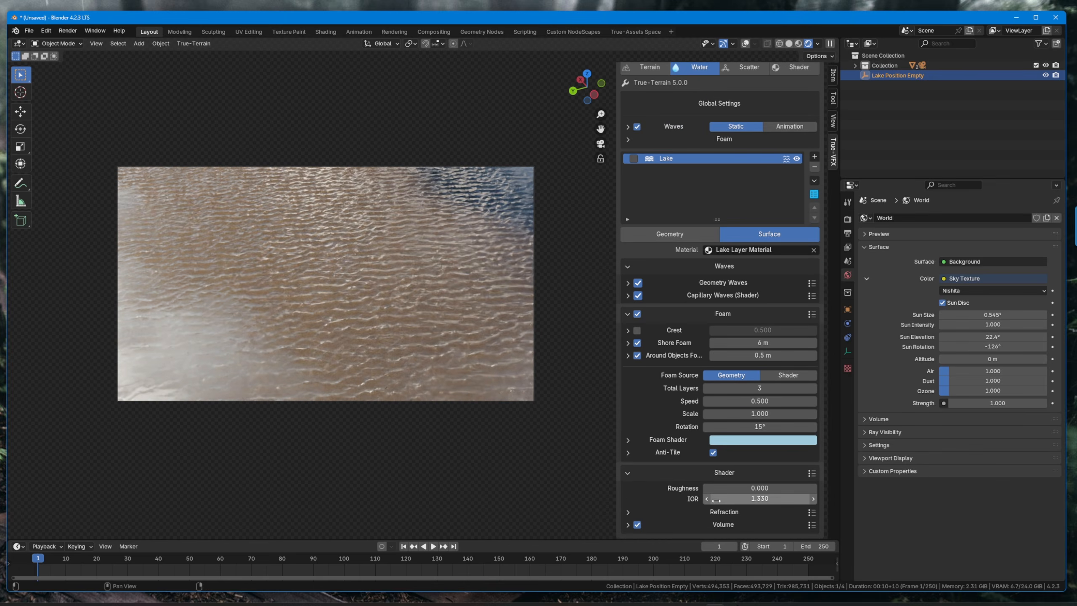
- Try a refraction dispersion of 0.65 on the water up close and reset it to 0
left_click(705, 512)
scroll(703, 502, "down", 3)
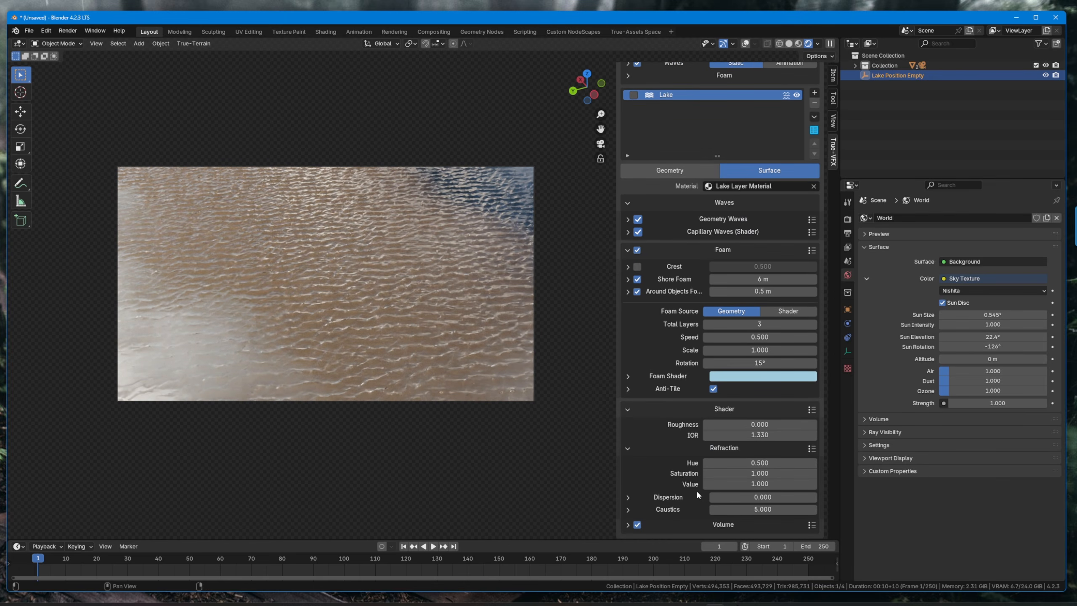
left_click_drag(738, 498, 778, 498)
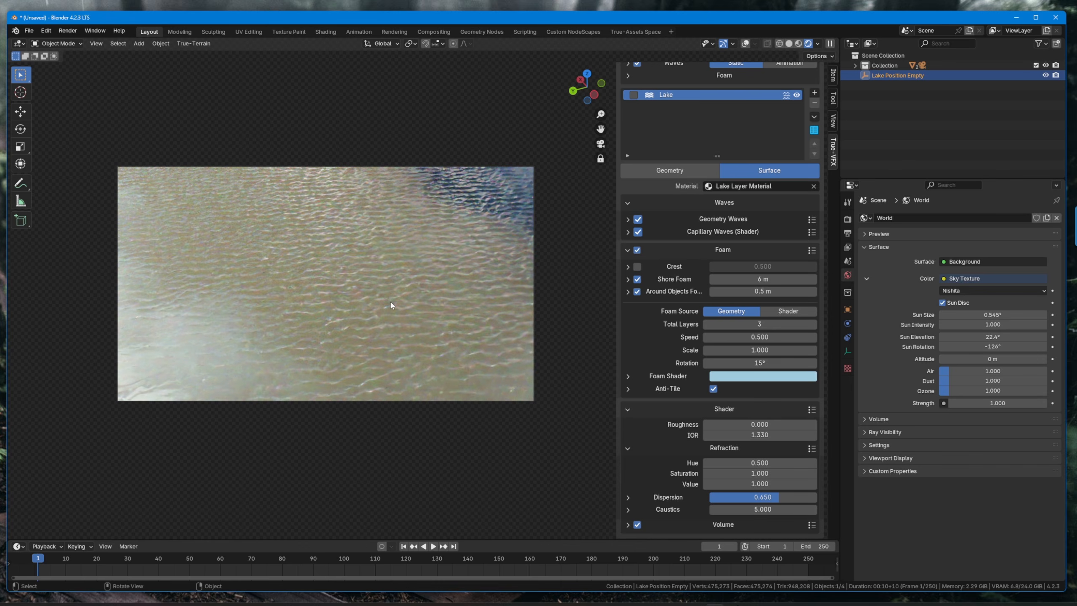
scroll(391, 302, "up", 5)
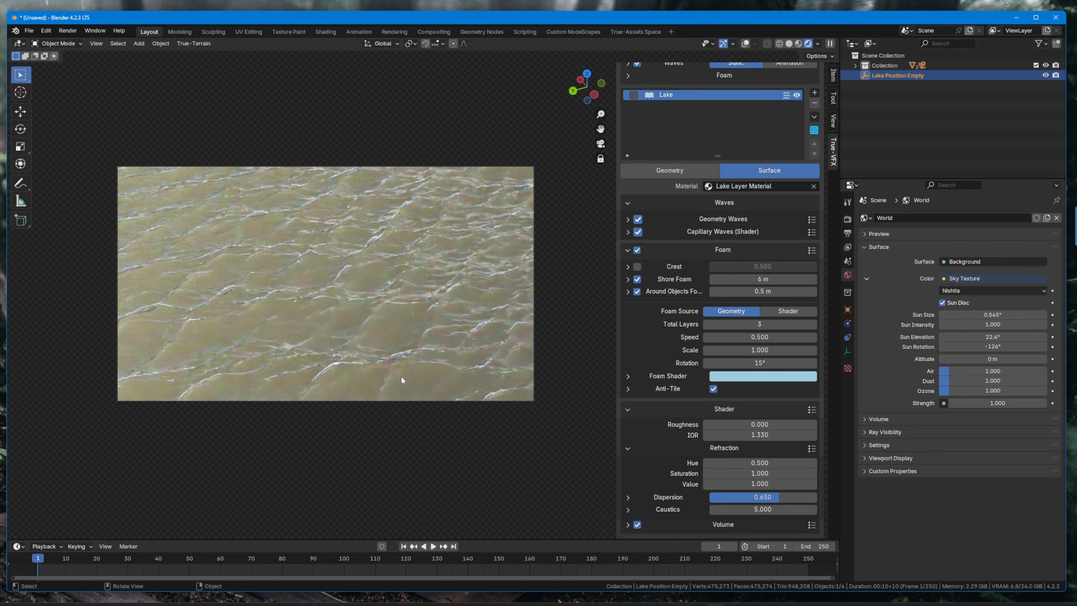
left_click_drag(774, 498, 721, 498)
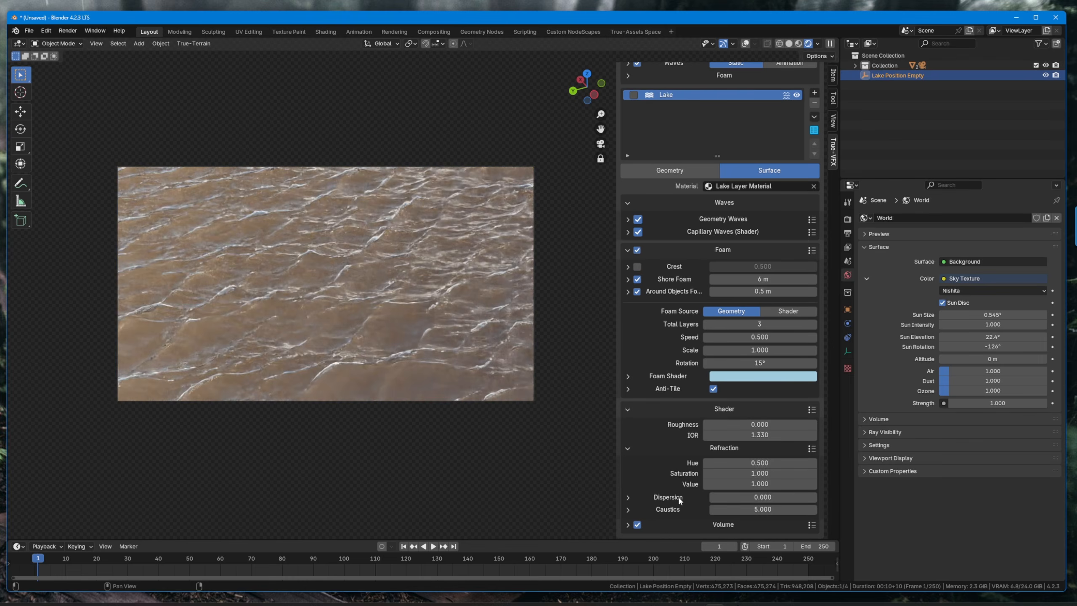
- Set the lake's refraction caustics source to Geometry
left_click(666, 509)
scroll(695, 501, "down", 2)
left_click(720, 486)
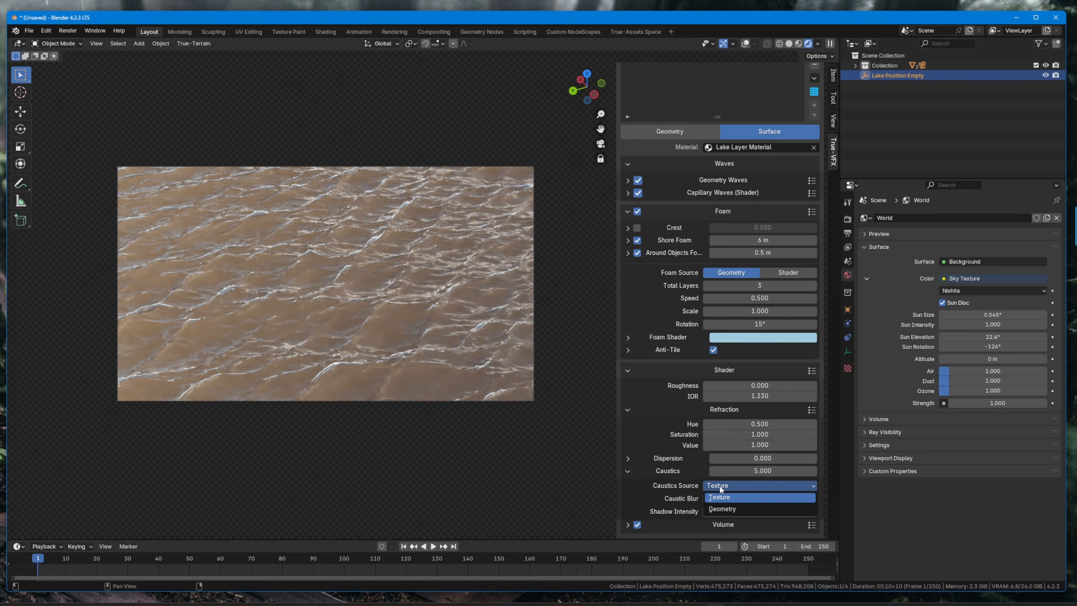
left_click(721, 509)
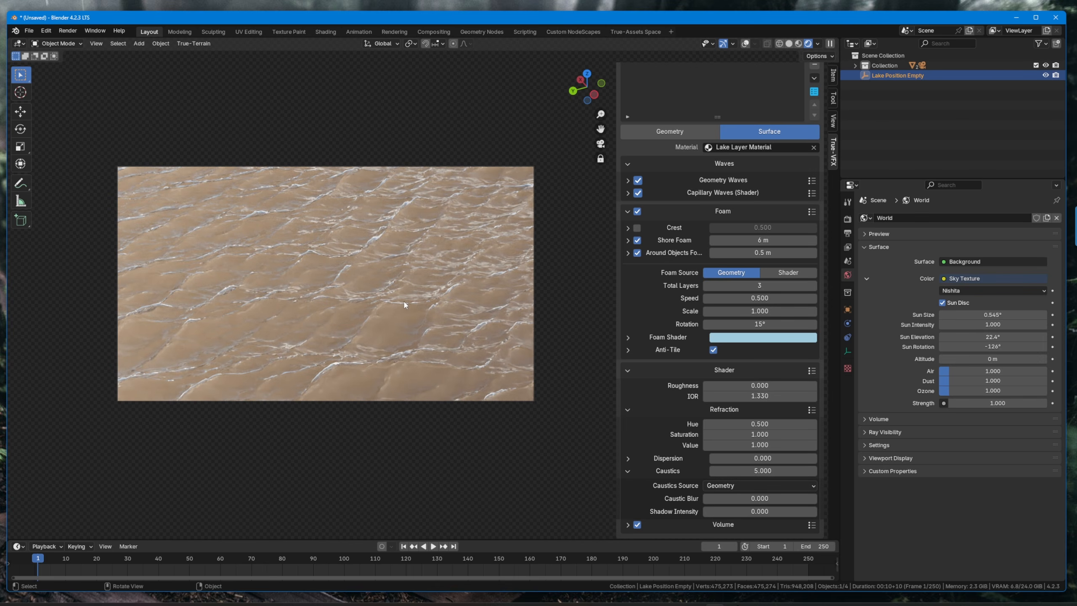
- Leave the camera view, select the Camera object in the collection and frame it in the viewport
key("KP_0")
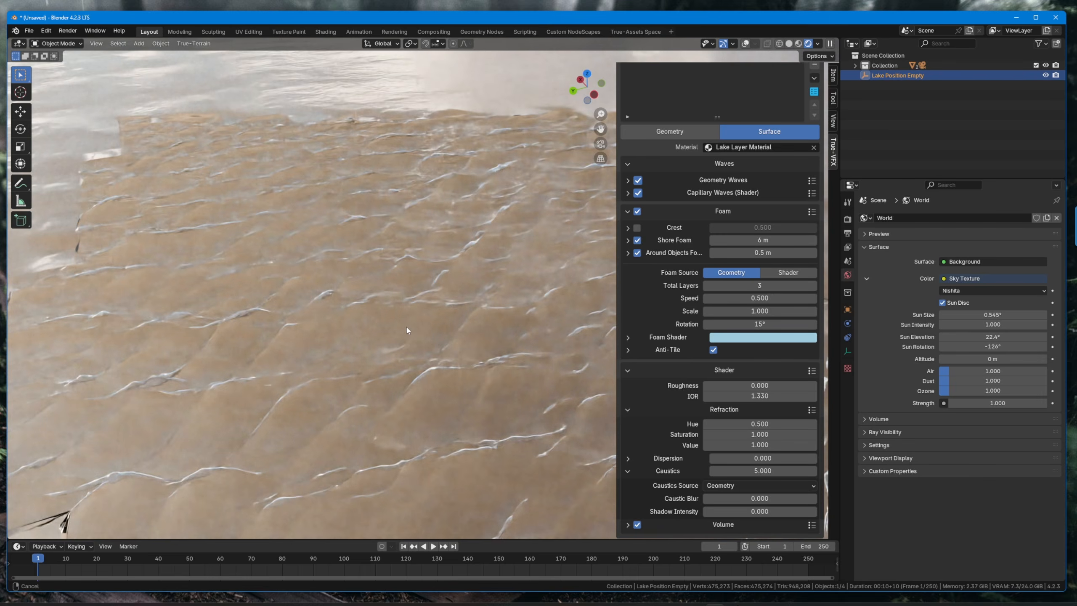
scroll(399, 346, "down", 6)
scroll(395, 353, "up", 6)
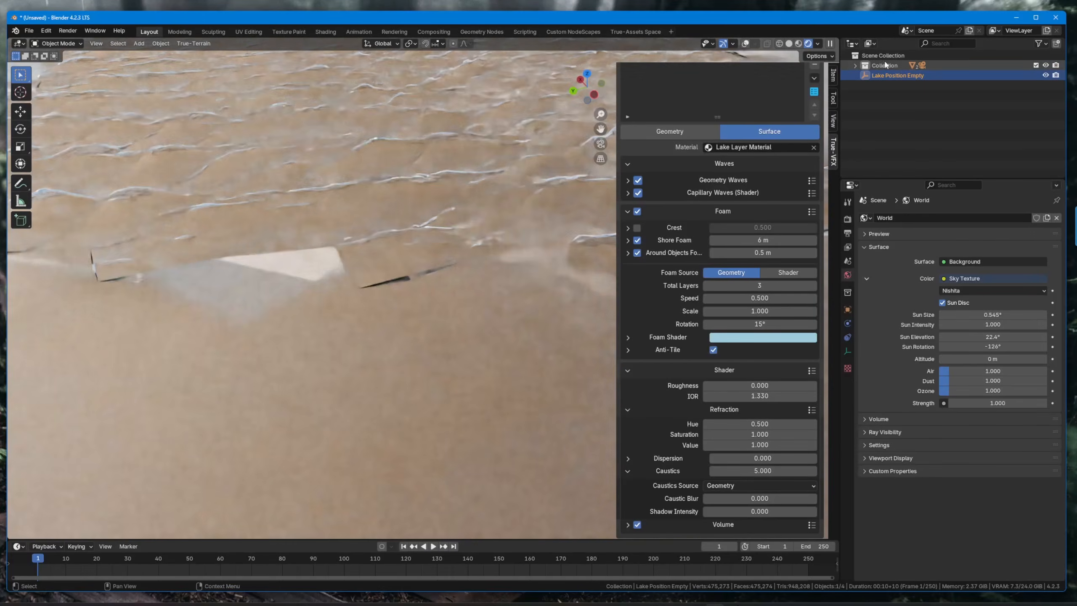
left_click(855, 65)
left_click(892, 74)
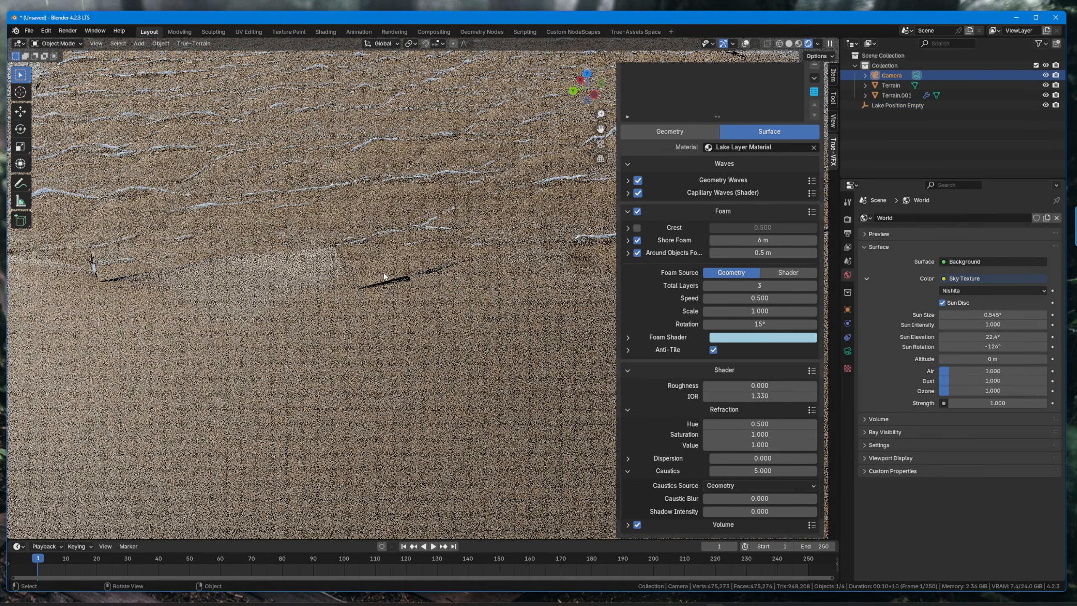
key("KP_Decimal")
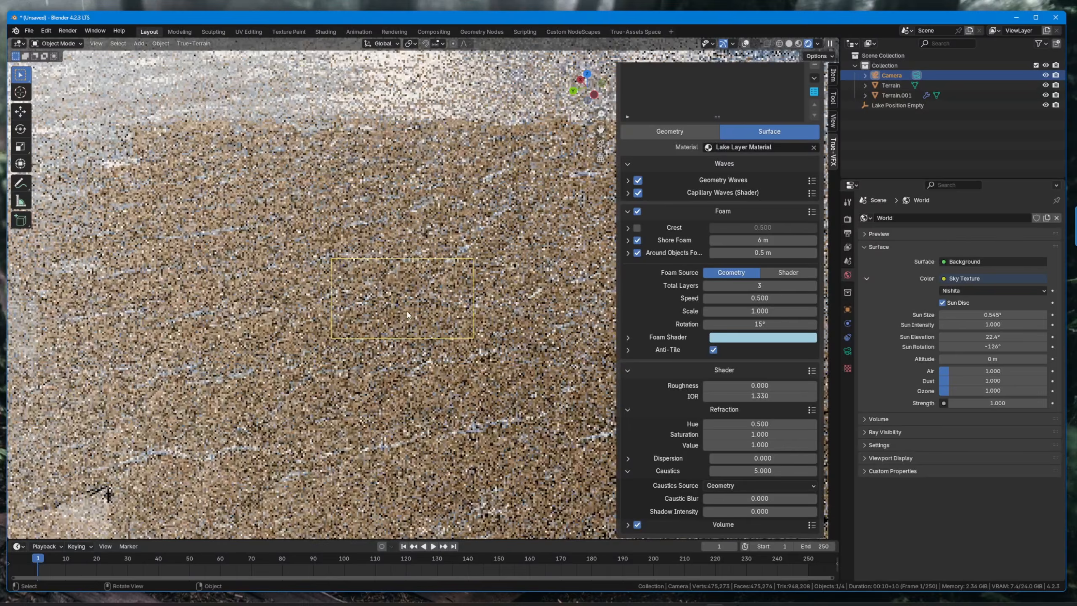
- Fly through the scene to beneath the lake's surface to examine the water volume and terrain below
key("shift+grave")
key("w")
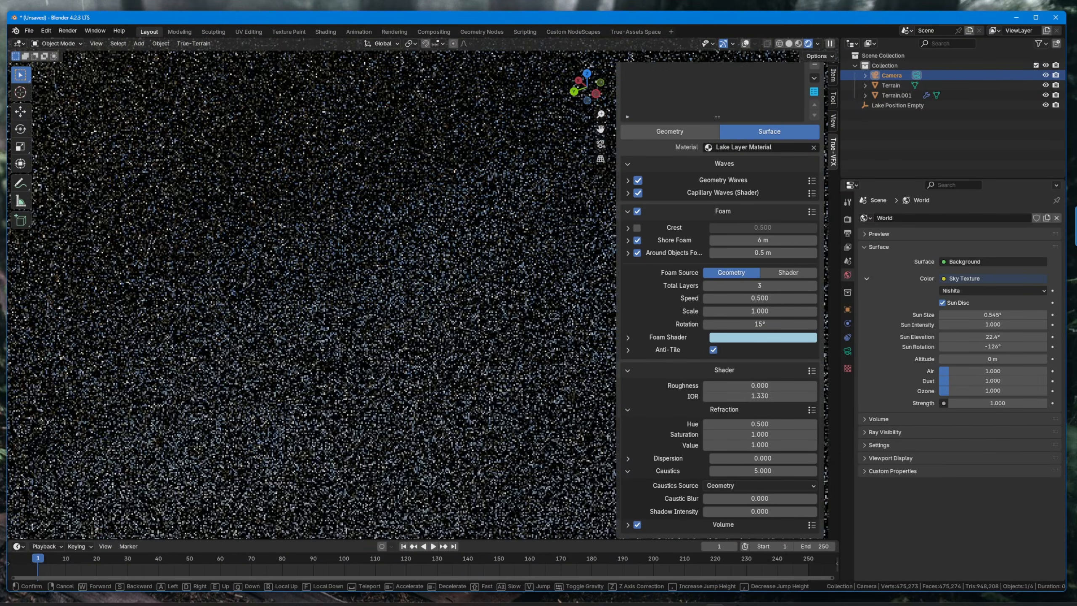
key("e")
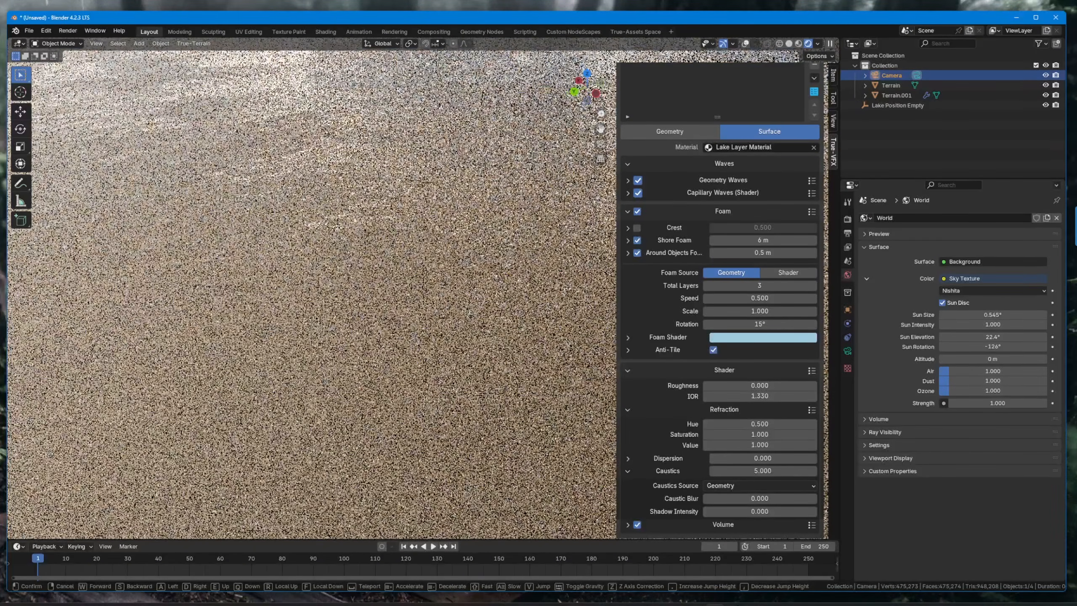
key("w")
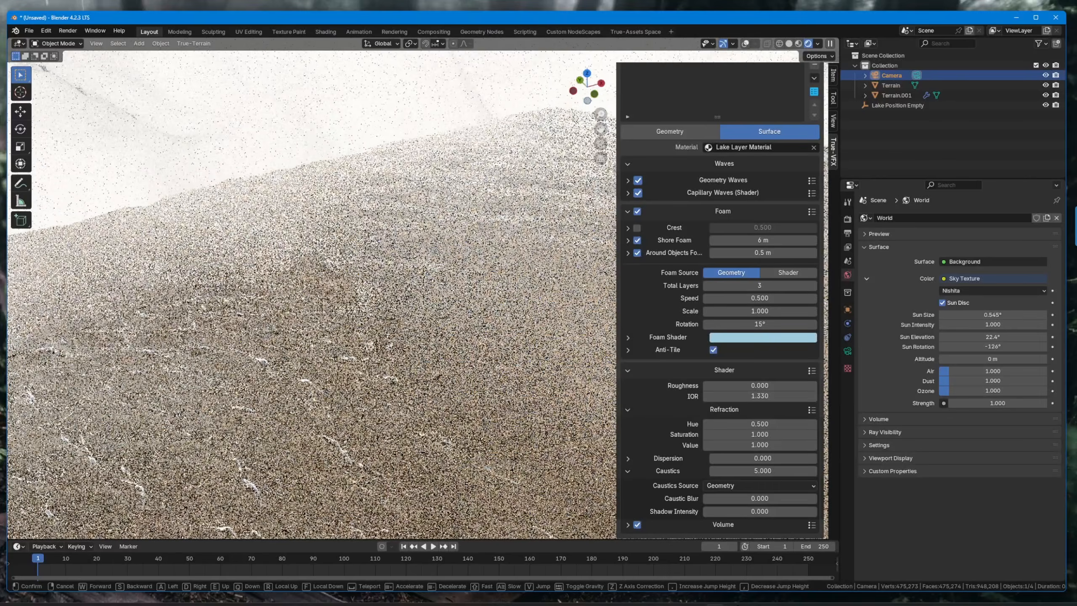
key("w")
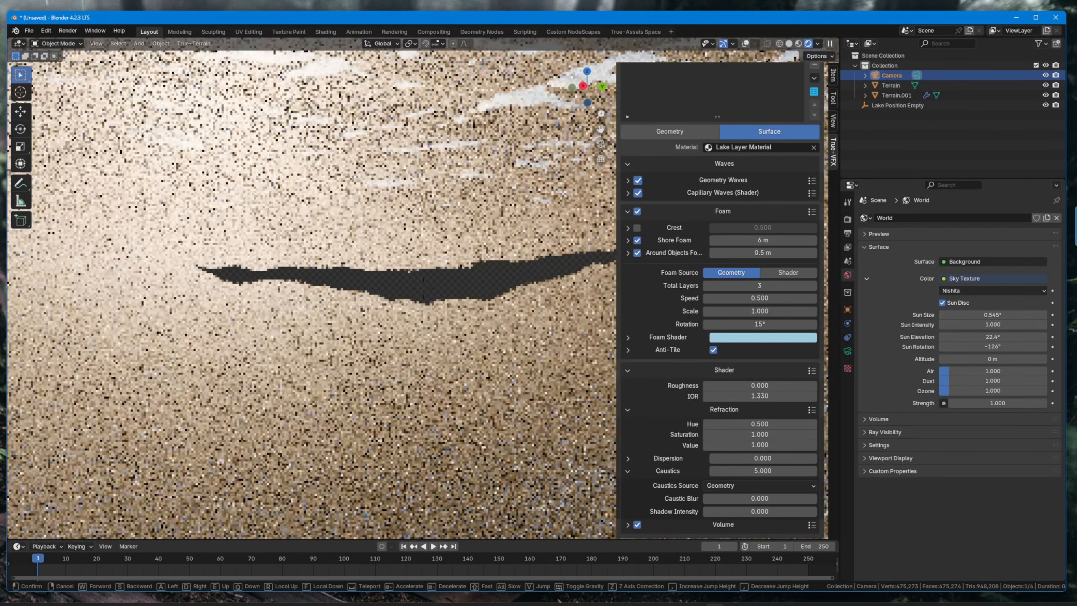
left_click(423, 287)
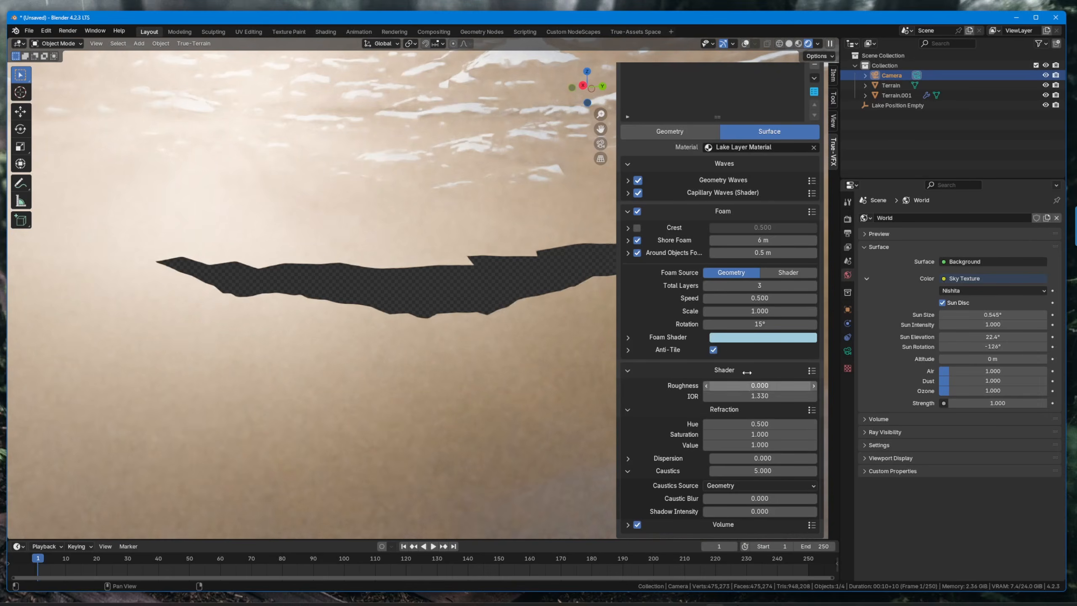
- Enable Use Depth in the lake's geometry settings and switch its resolution mode to Fixed
left_click(666, 135)
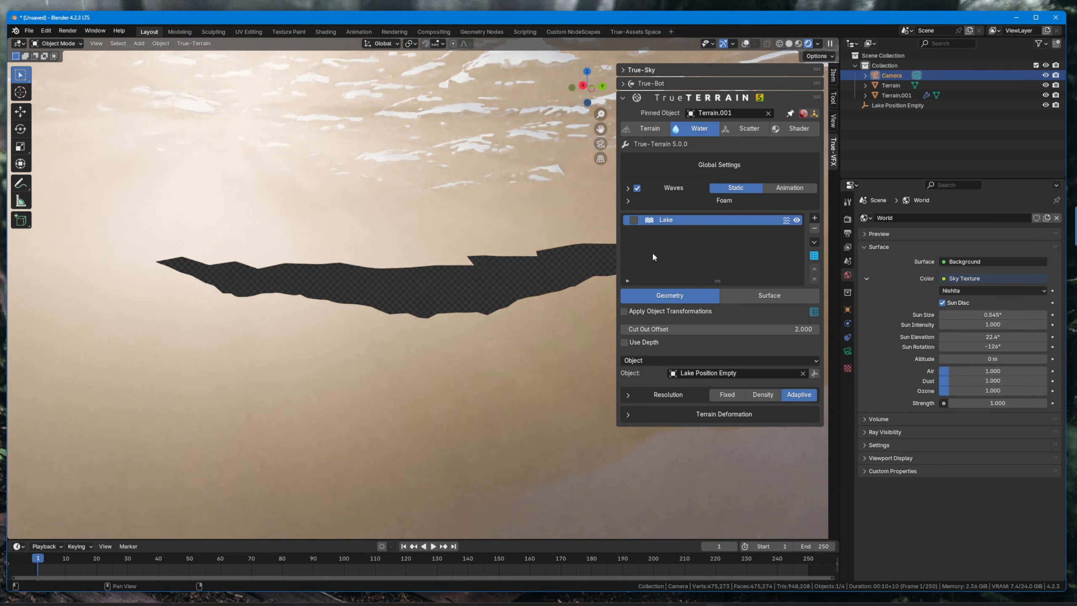
left_click(626, 342)
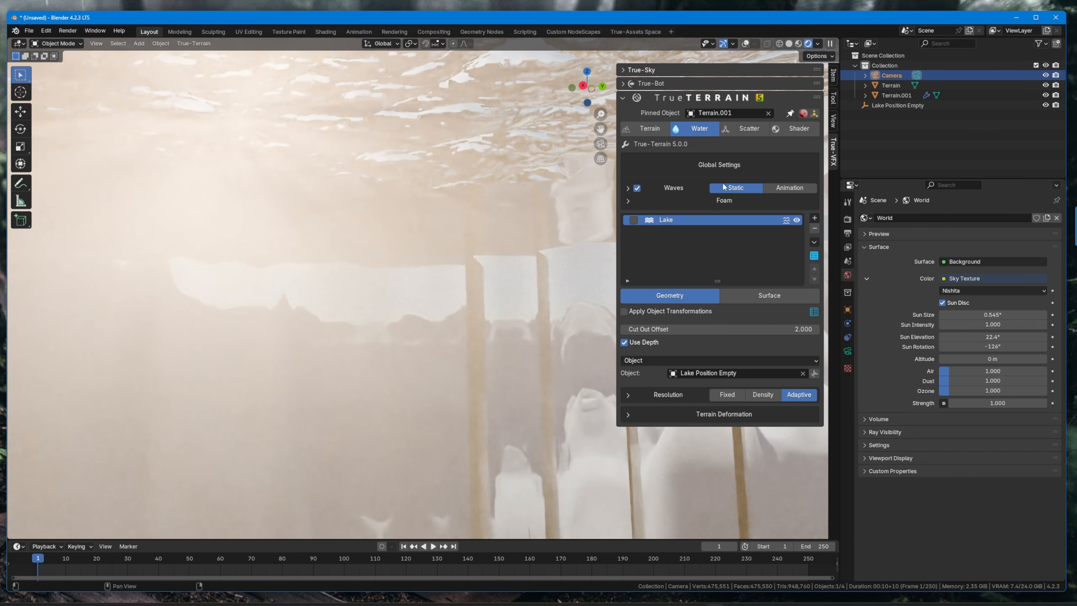
left_click(728, 395)
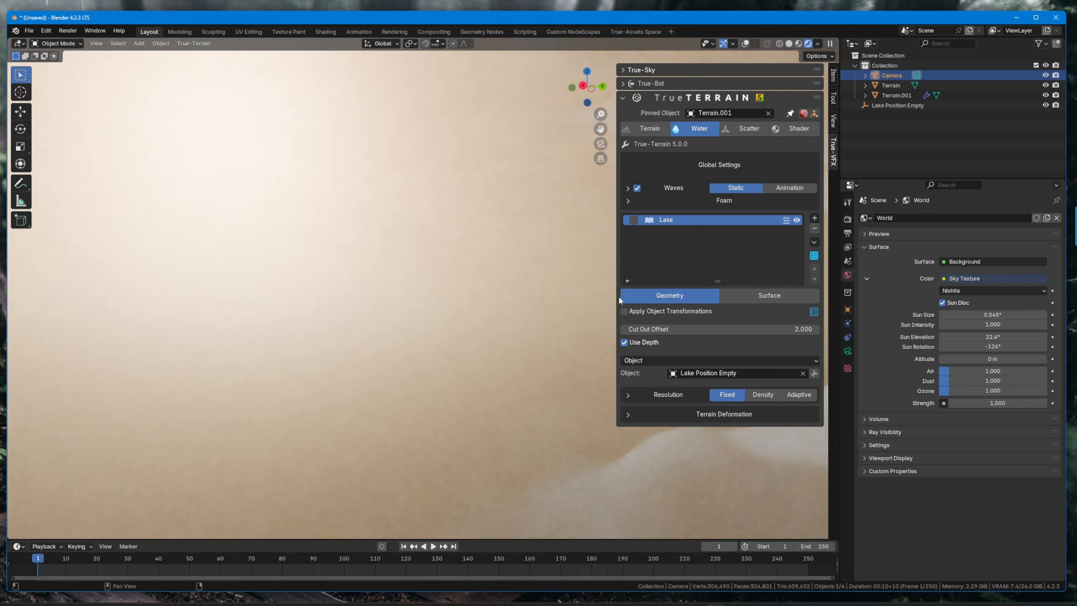
- Set the absorption of the lake's volume to 40.9 in its surface settings
left_click(761, 297)
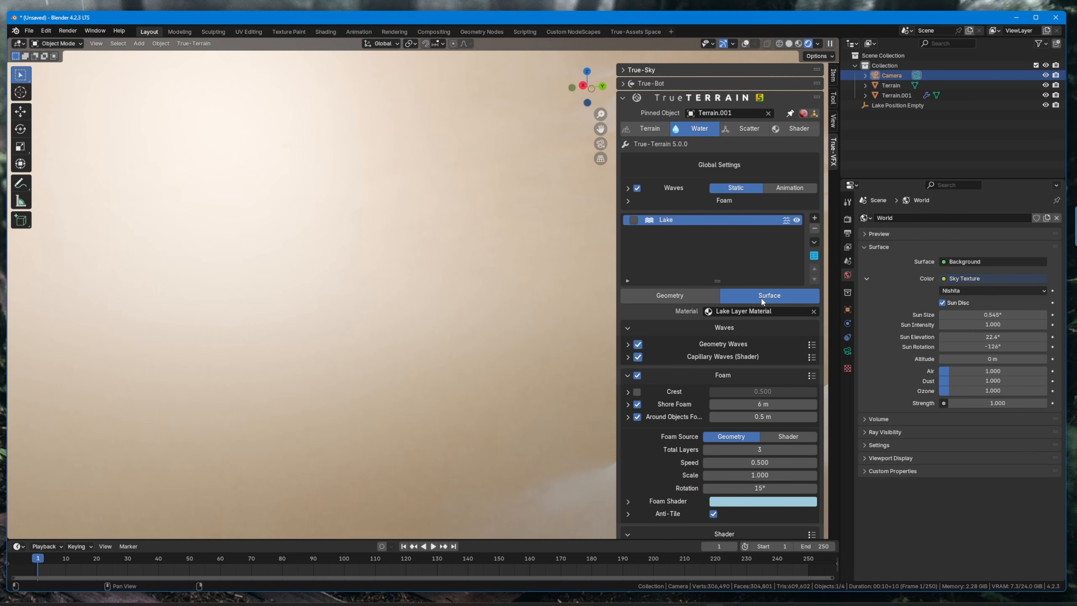
scroll(690, 362, "down", 4)
scroll(690, 362, "down", 4)
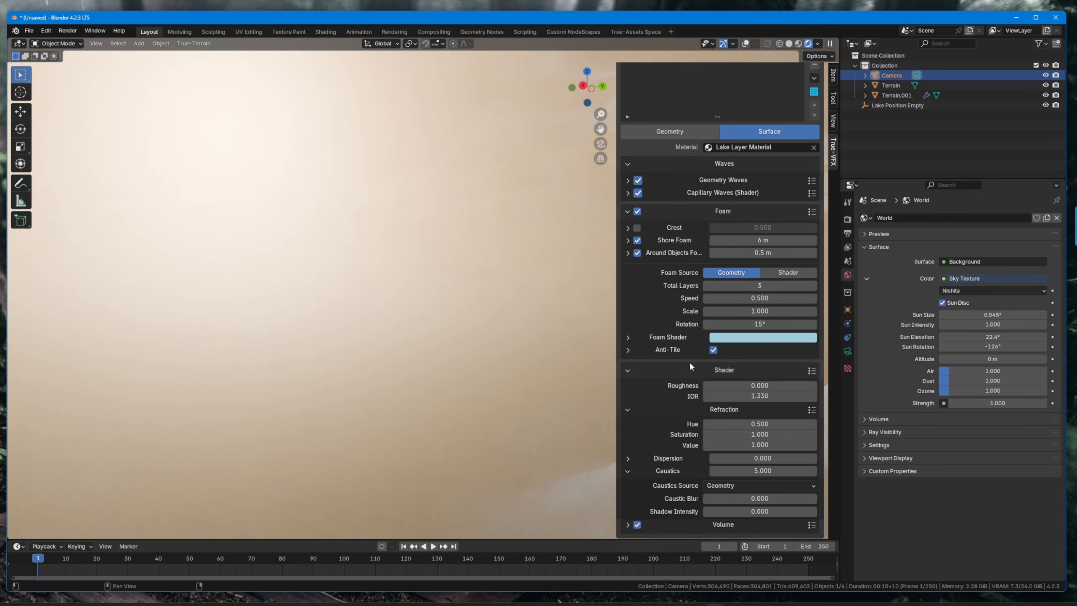
scroll(700, 492, "down", 1)
left_click_drag(756, 514, 784, 513)
- Try the Texture caustics source while flying through the water, and return the source to Geometry
left_click(747, 459)
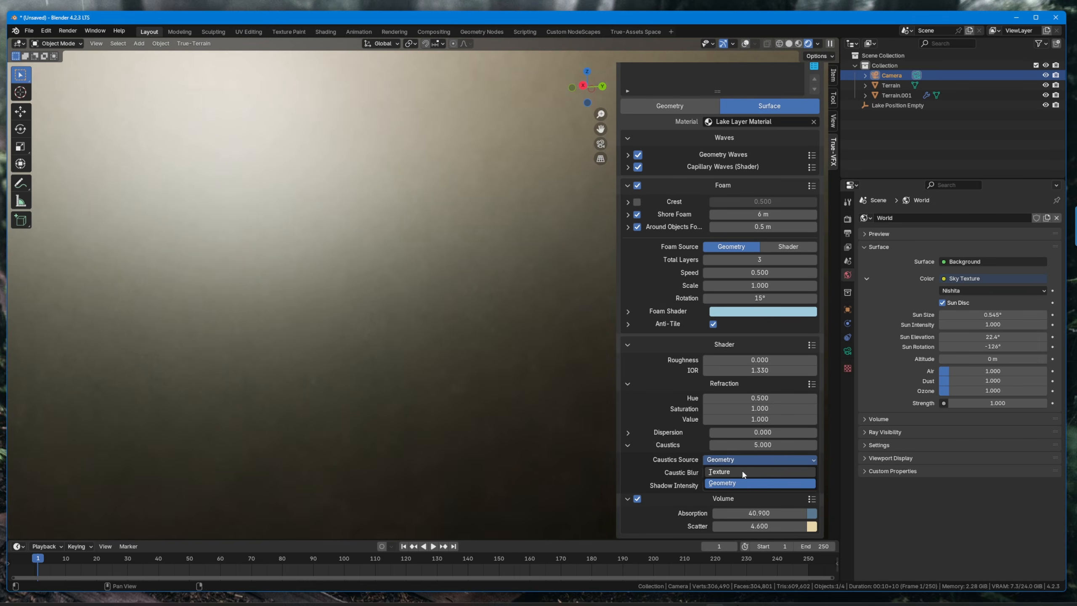
left_click(742, 470)
key("shift+grave")
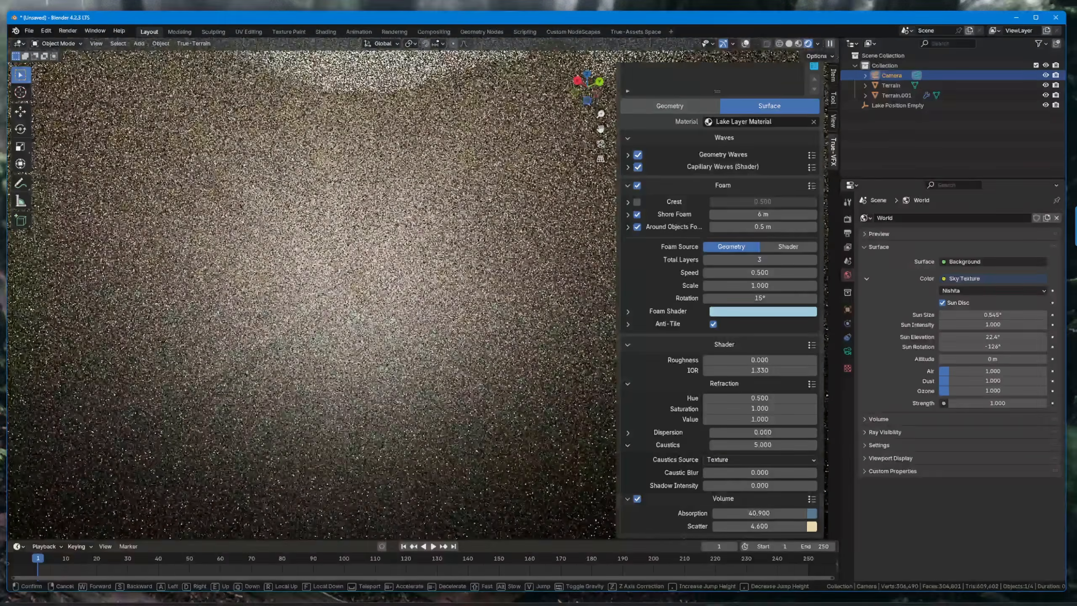
key("w")
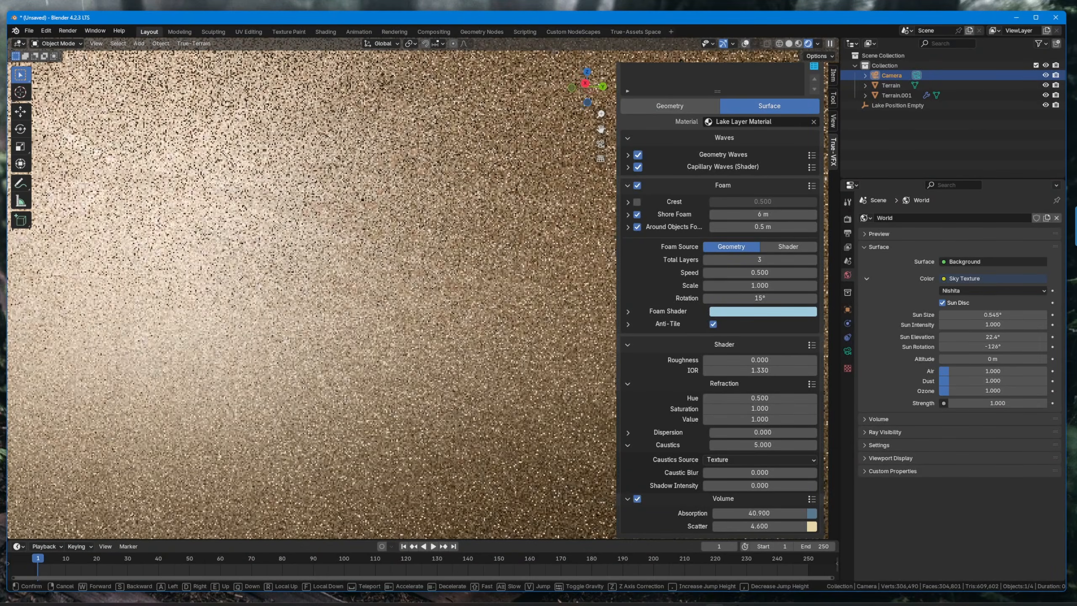
left_click(423, 288)
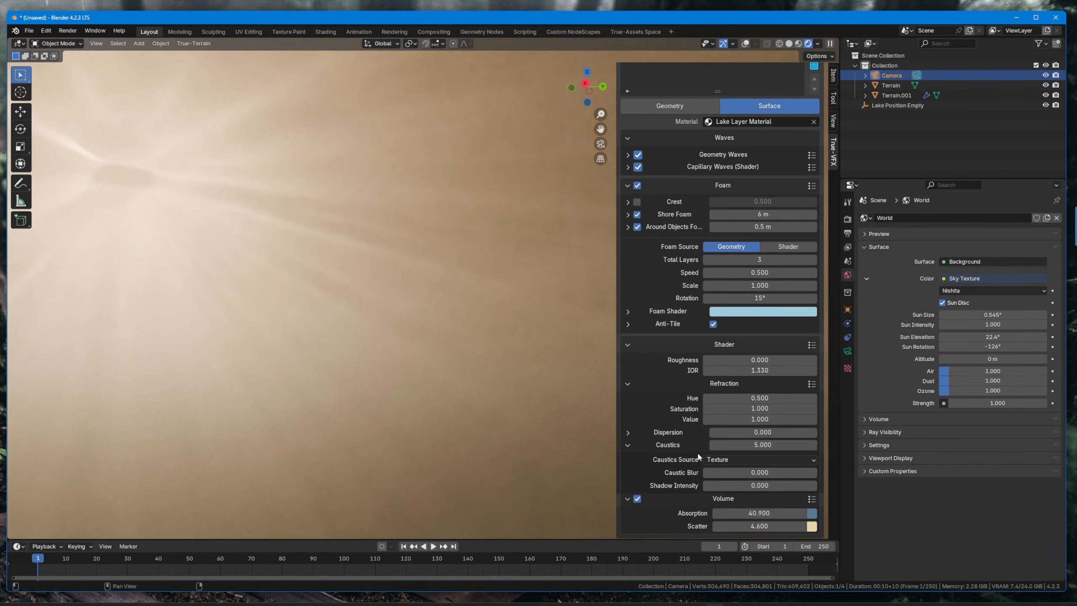
left_click(718, 460)
left_click(728, 483)
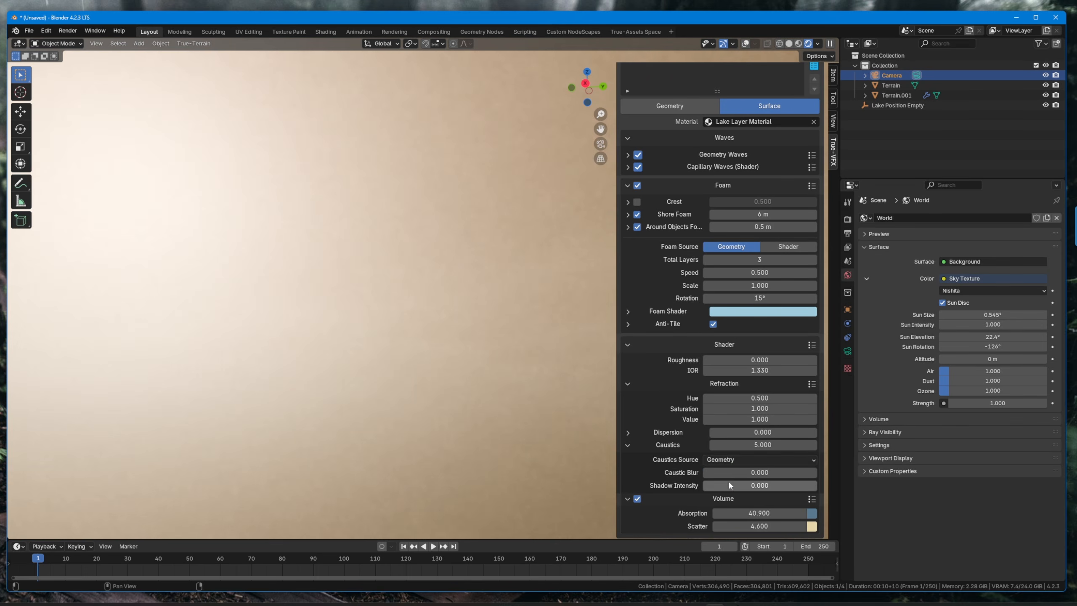
- Set the lake geometry's Fixed resolution to 1024 vertices
left_click(679, 104)
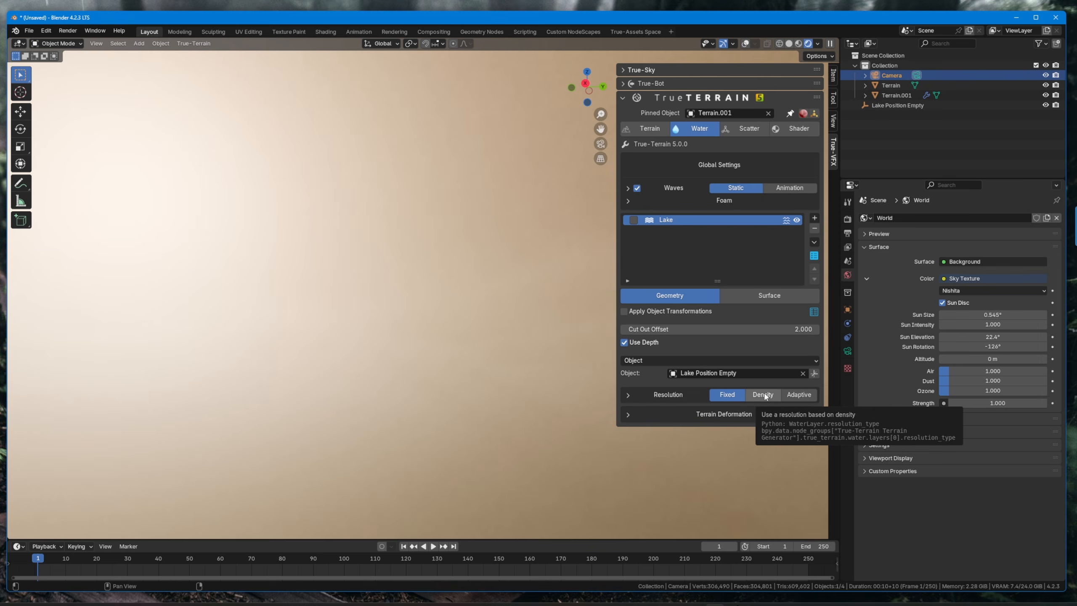
left_click(657, 395)
left_click(762, 422)
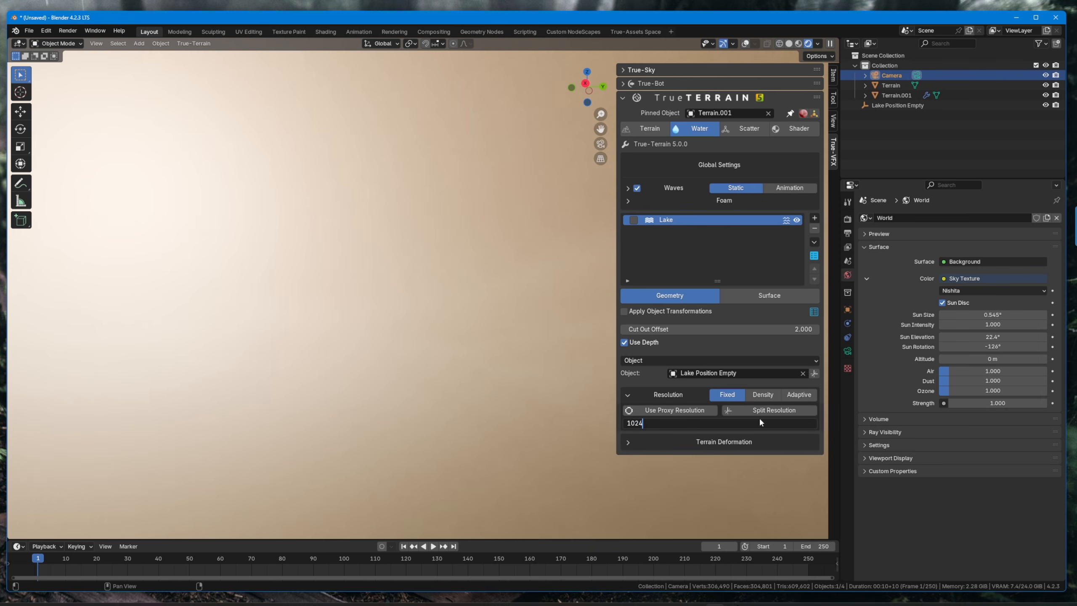
key("Return")
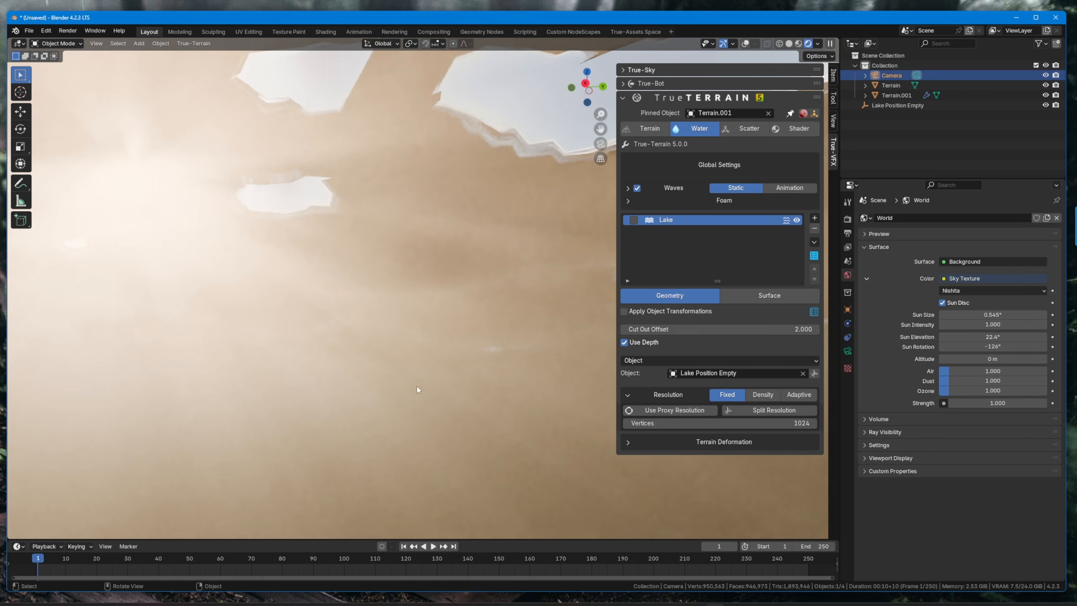
- Fly above and below the lake's surface to examine the denser wave geometry, and briefly play the timeline
key("shift+grave")
key("w")
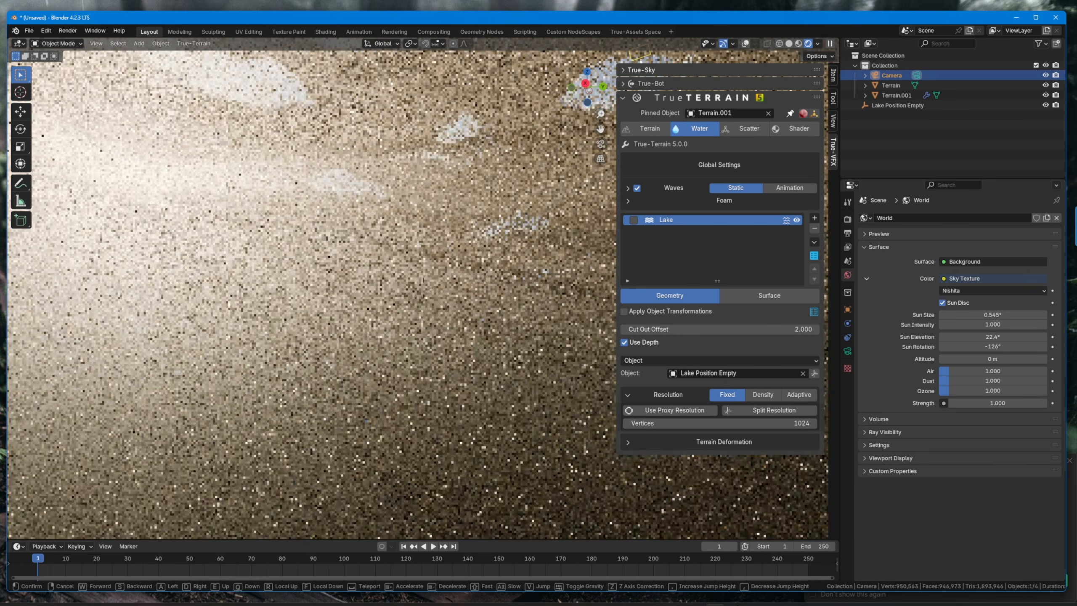
key("w")
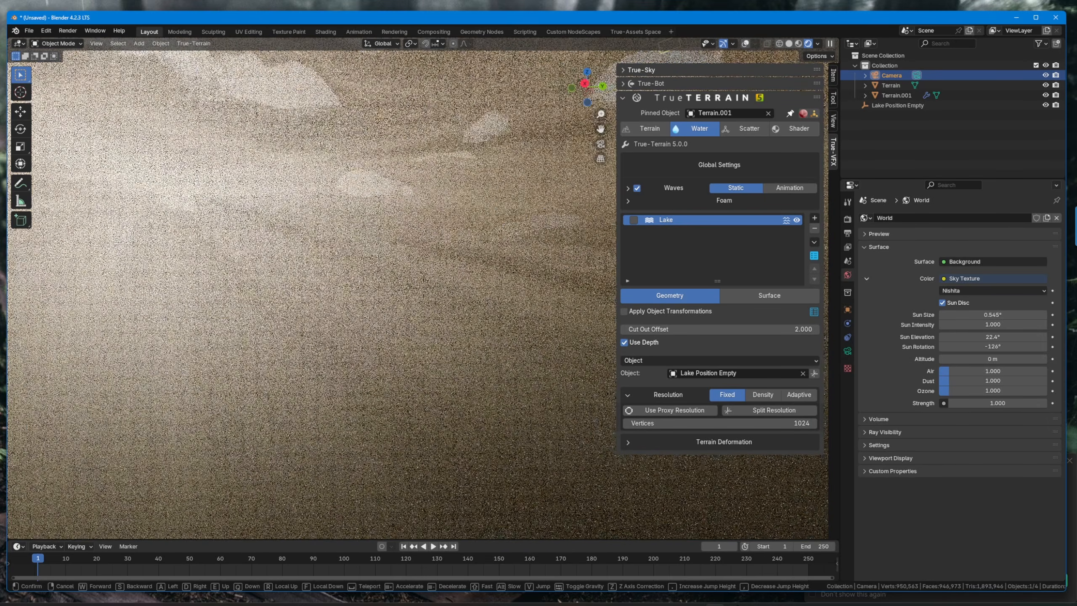
key("w")
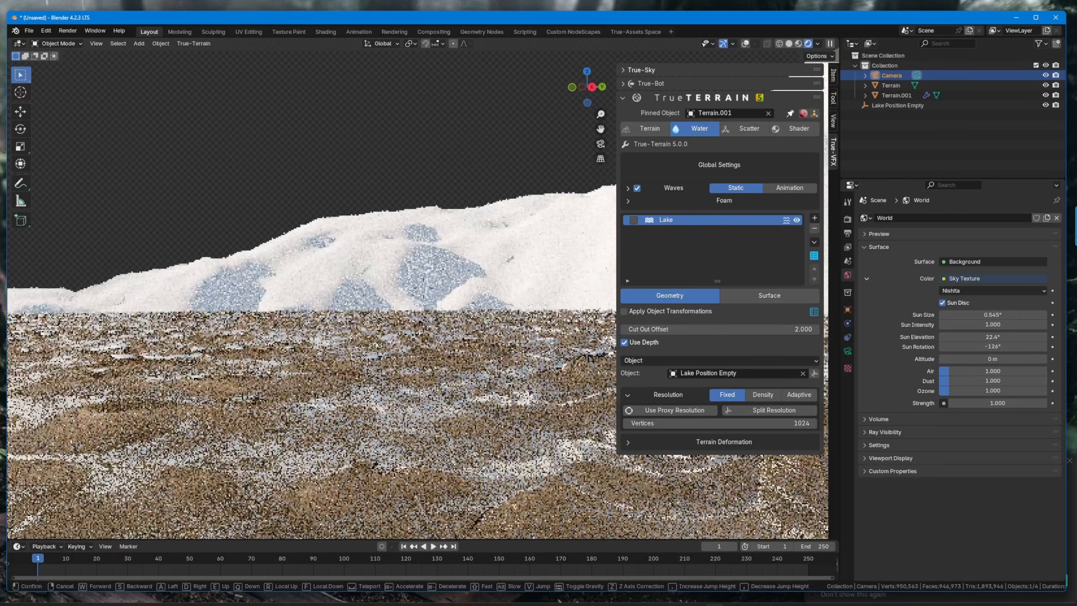
key("w")
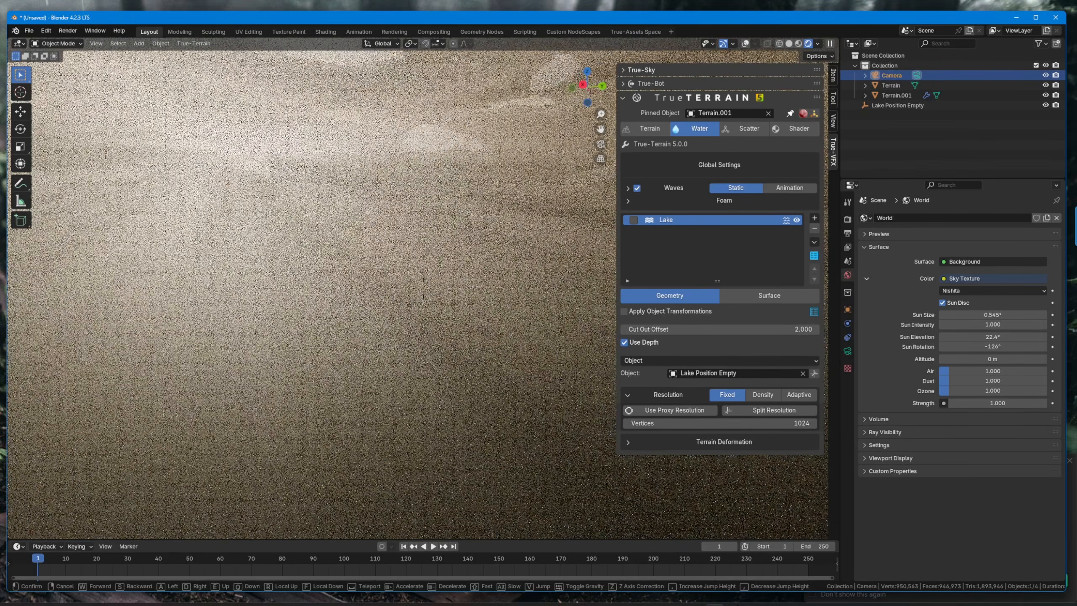
left_click(407, 374)
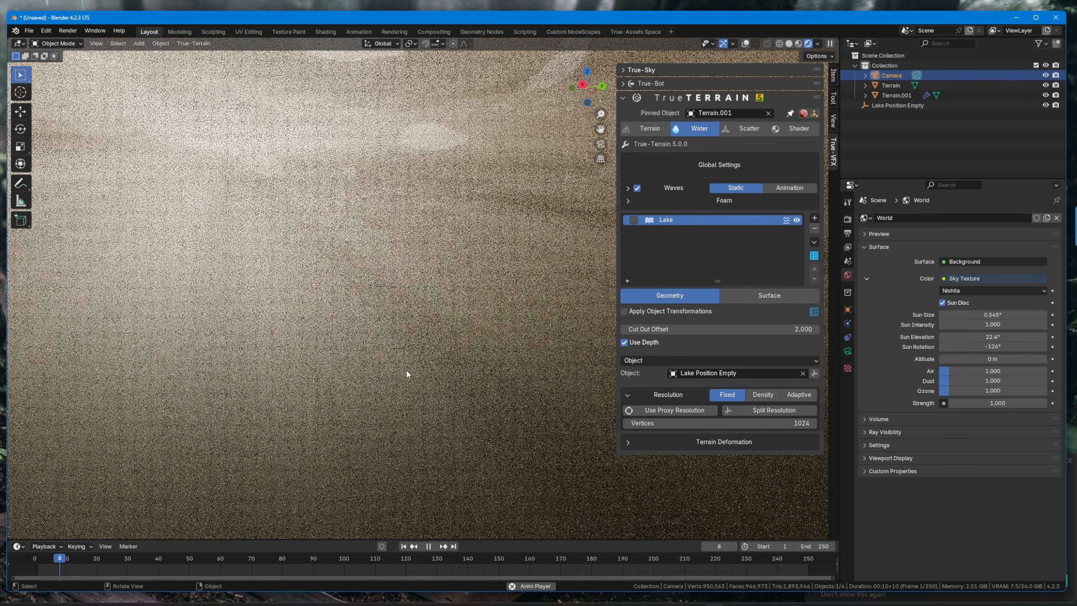
key("space")
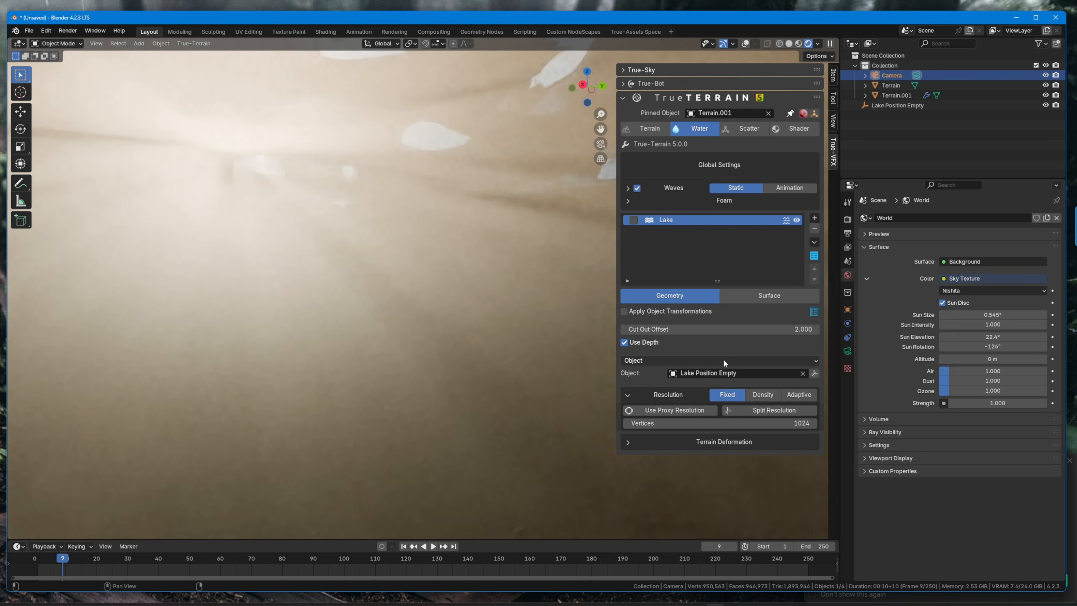
- Set the lake's refraction dispersion to 0.38
left_click(752, 296)
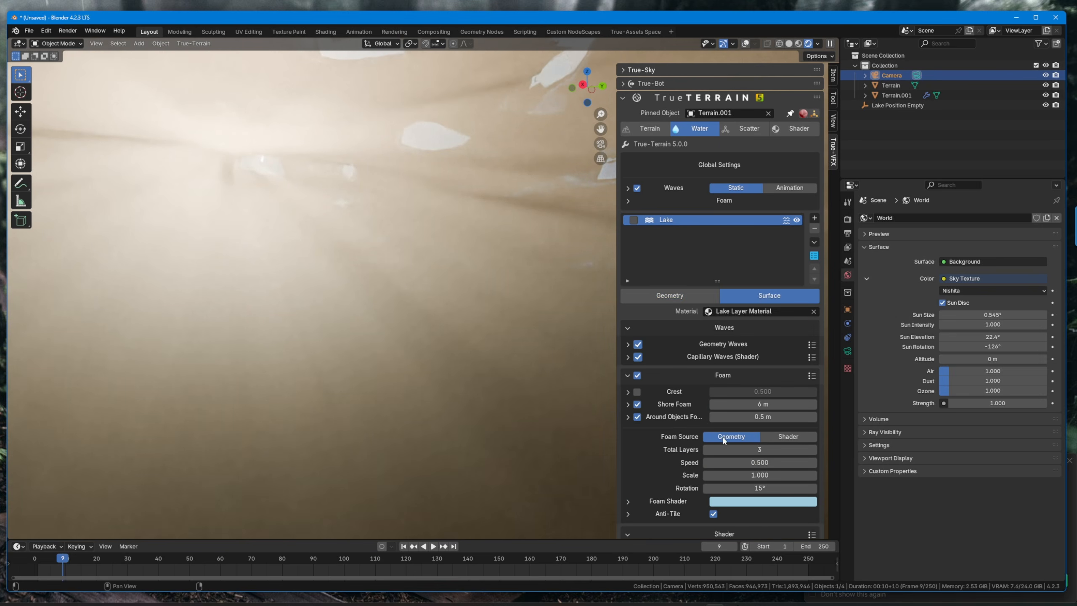
scroll(725, 440, "down", 8)
scroll(684, 444, "down", 1)
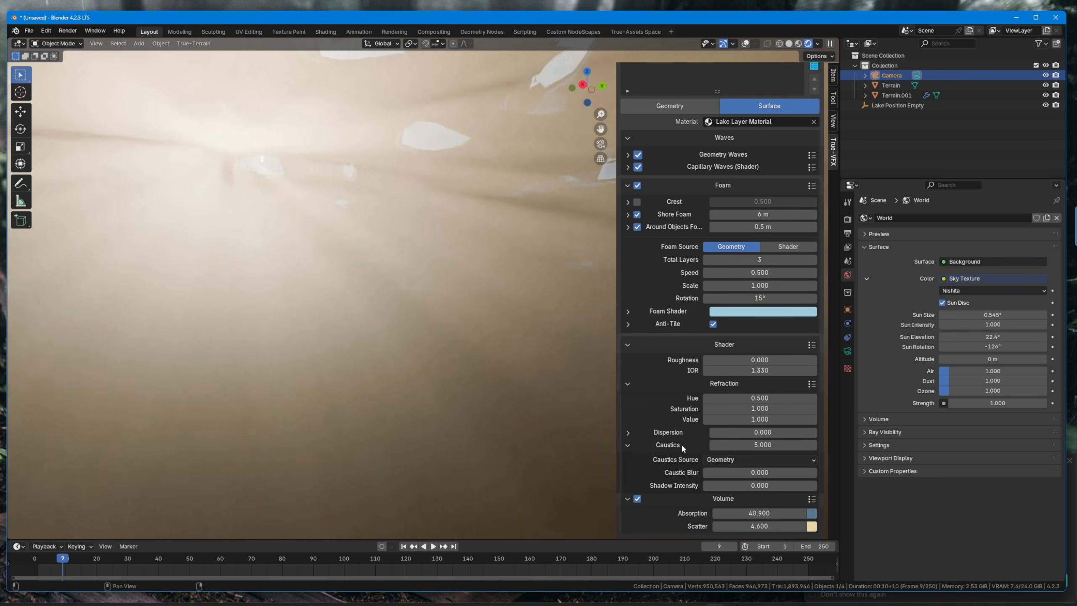
left_click_drag(716, 432, 753, 433)
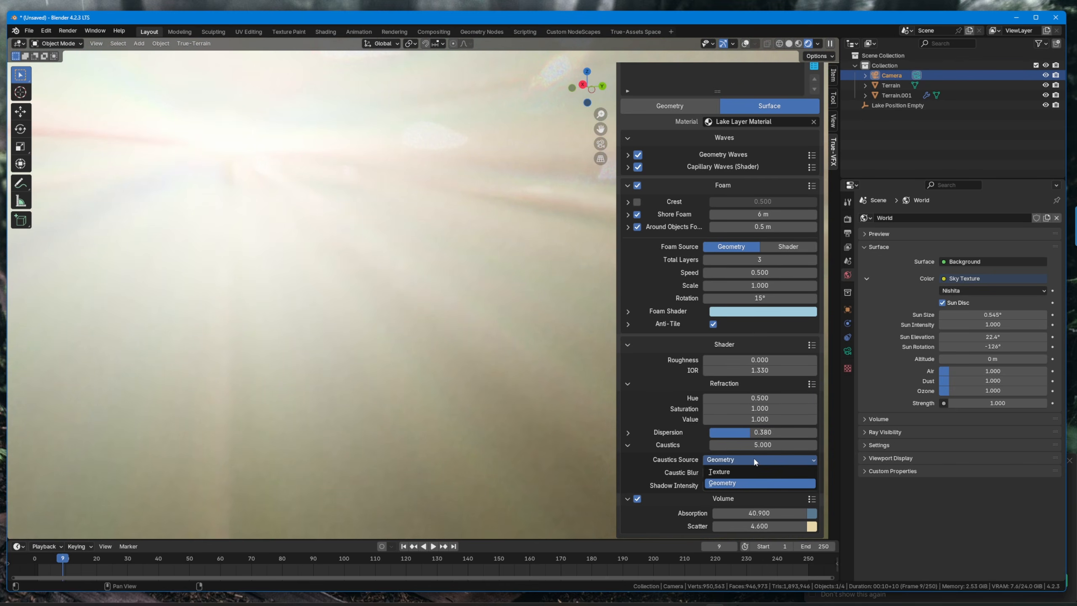
- Compare the dispersed light with the Texture caustics source, and switch the source back to Geometry
left_click(743, 471)
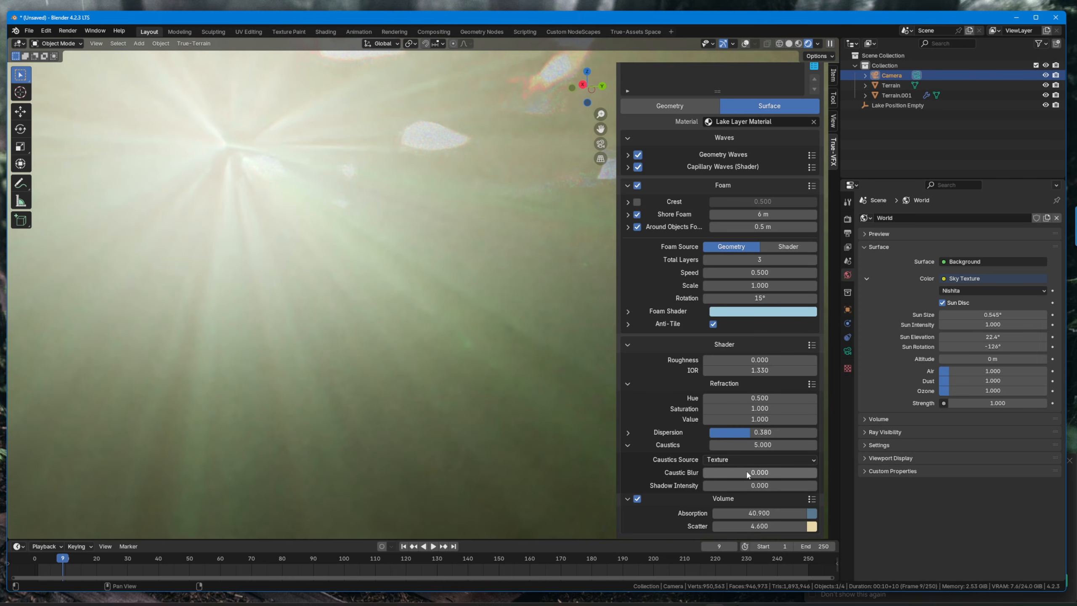
mouse_move(750, 432)
left_mouse_down()
mouse_move(737, 432)
mouse_move(785, 444)
mouse_move(738, 444)
left_mouse_up()
right_click(738, 433)
right_click(738, 444)
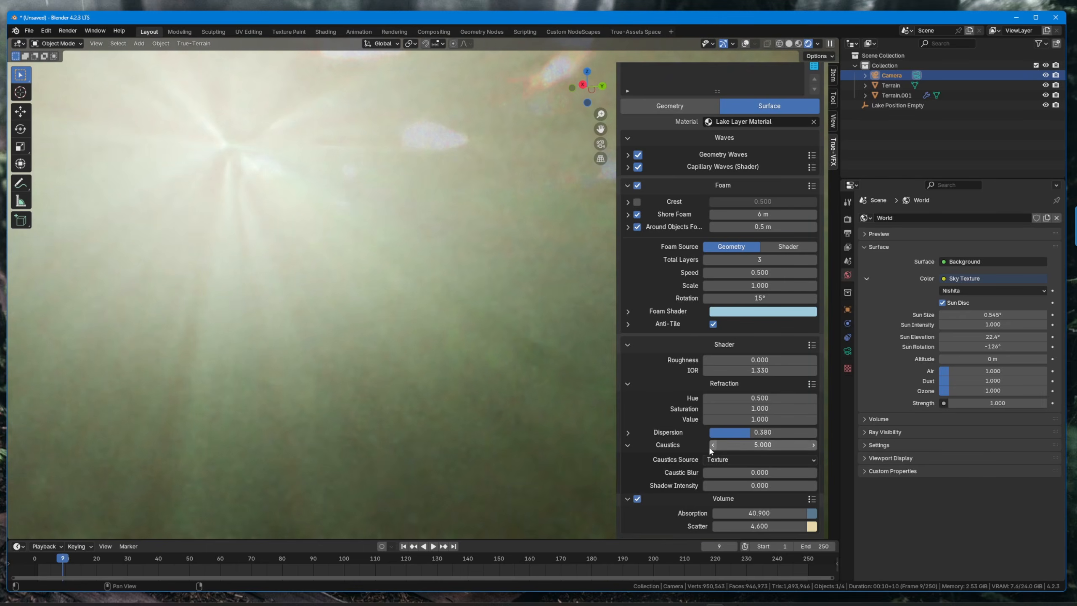
left_click(723, 461)
left_click(717, 480)
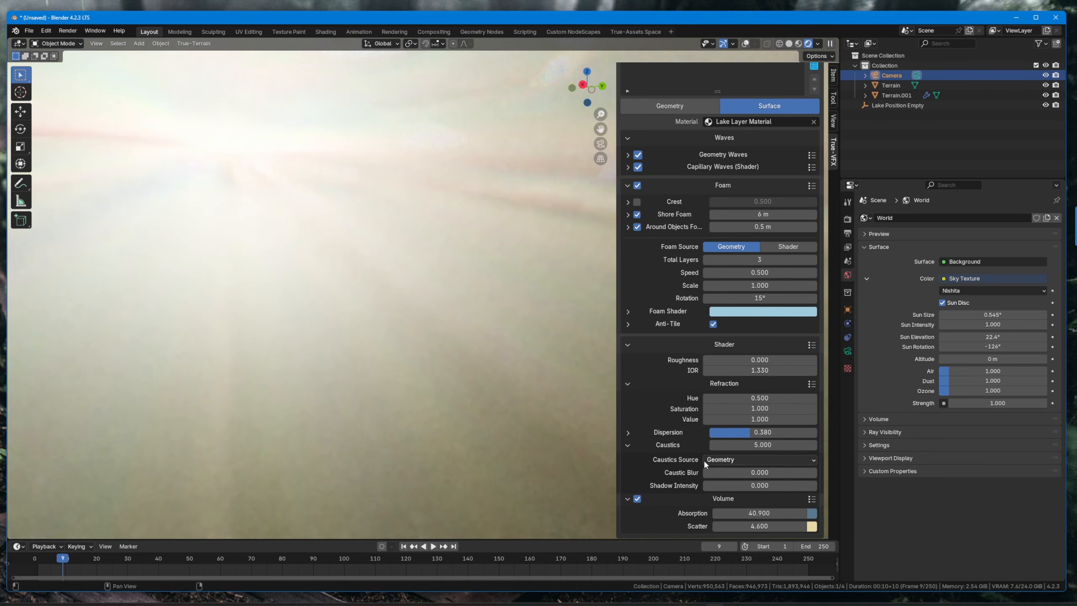
- Set the lake's refraction dispersion to 0 and its caustics to 2.4, and collapse the caustics settings
left_click_drag(759, 436, 730, 485)
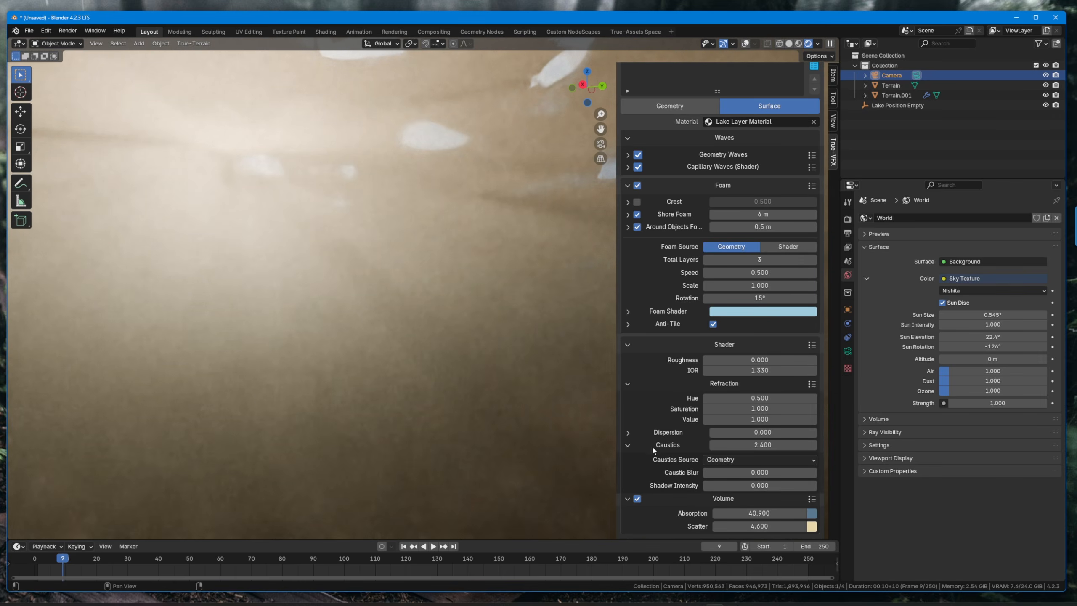
left_click(651, 444)
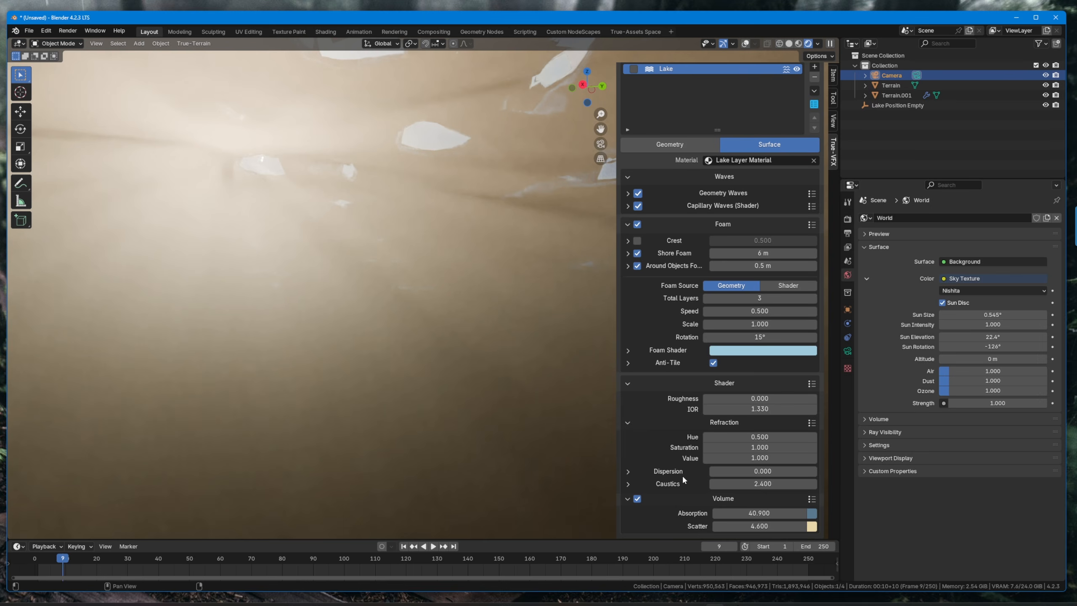
left_click(812, 500)
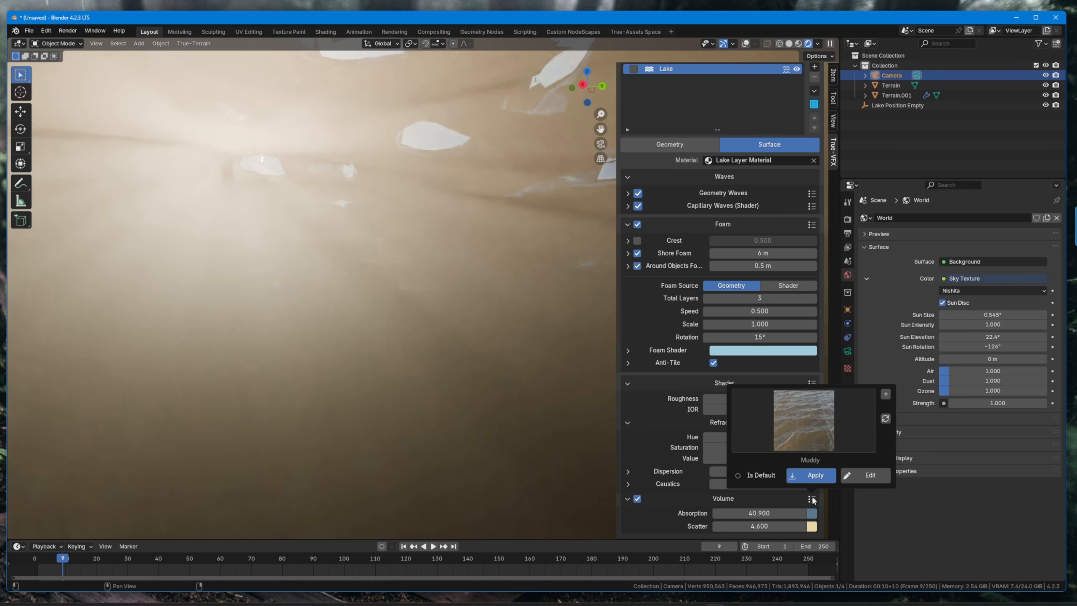
left_click(811, 384)
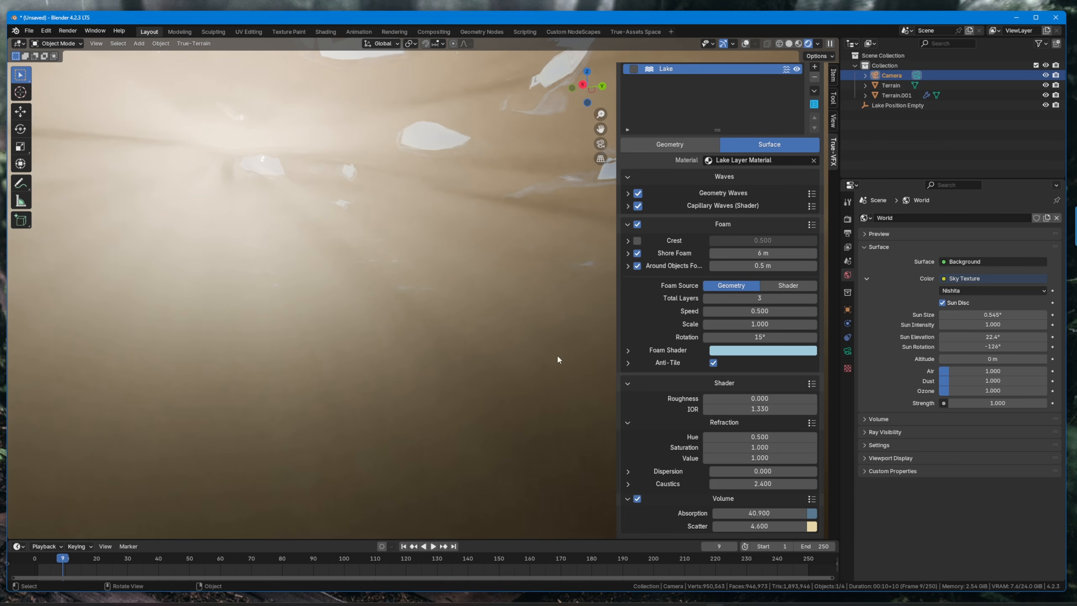
- Move the view above the water, look through the camera and apply the Grey/Green preset to the lake's volume
middle_click_drag(558, 355, 558, 366)
mouse_move(754, 399)
left_mouse_down()
mouse_move(797, 399)
mouse_move(754, 399)
left_mouse_up()
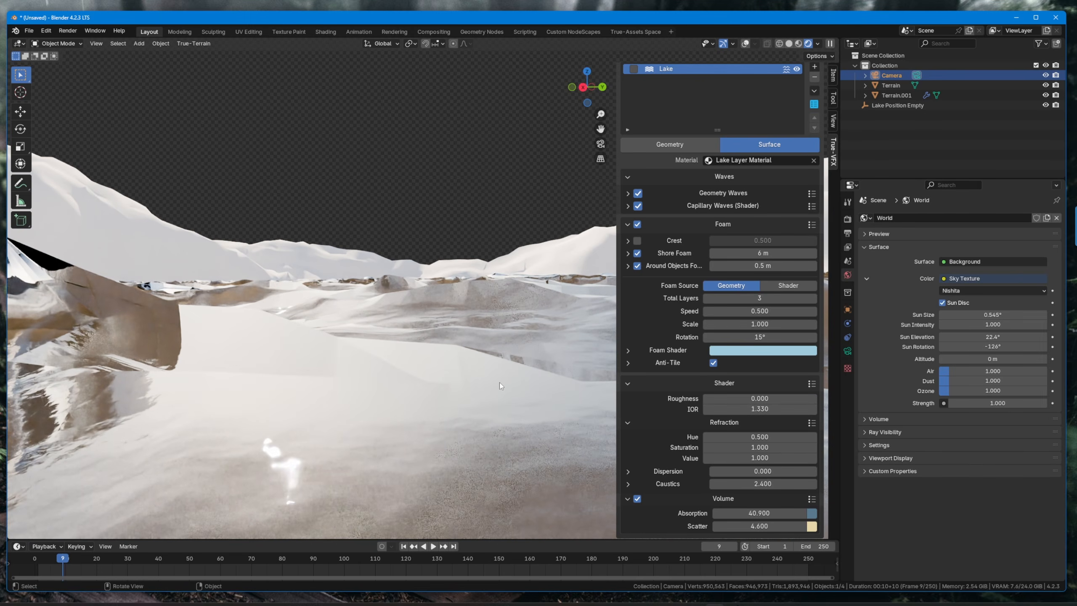
middle_click_drag(499, 382, 485, 378)
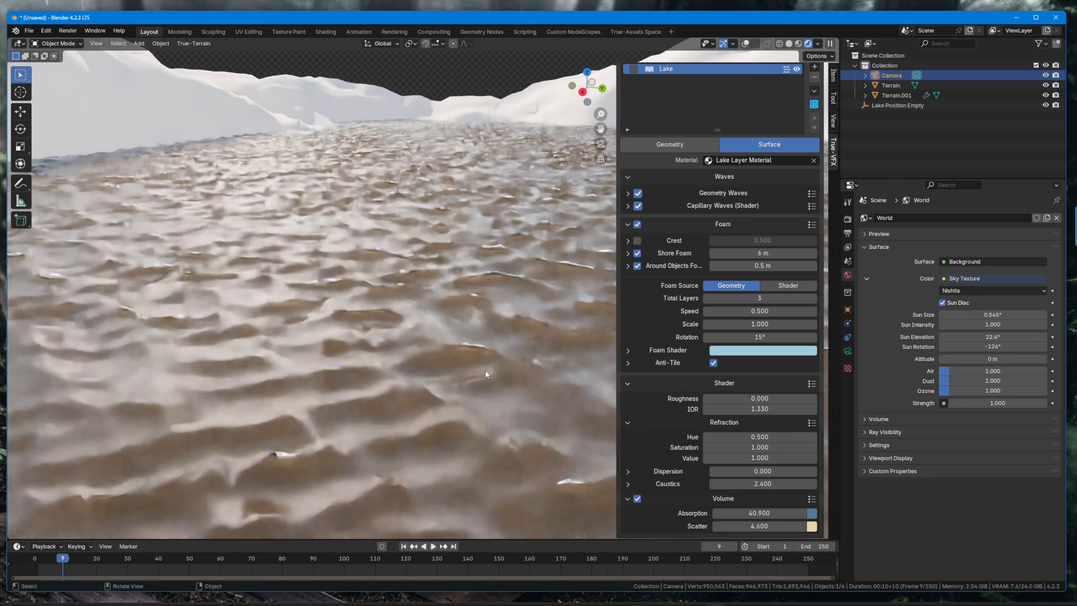
key("KP_0")
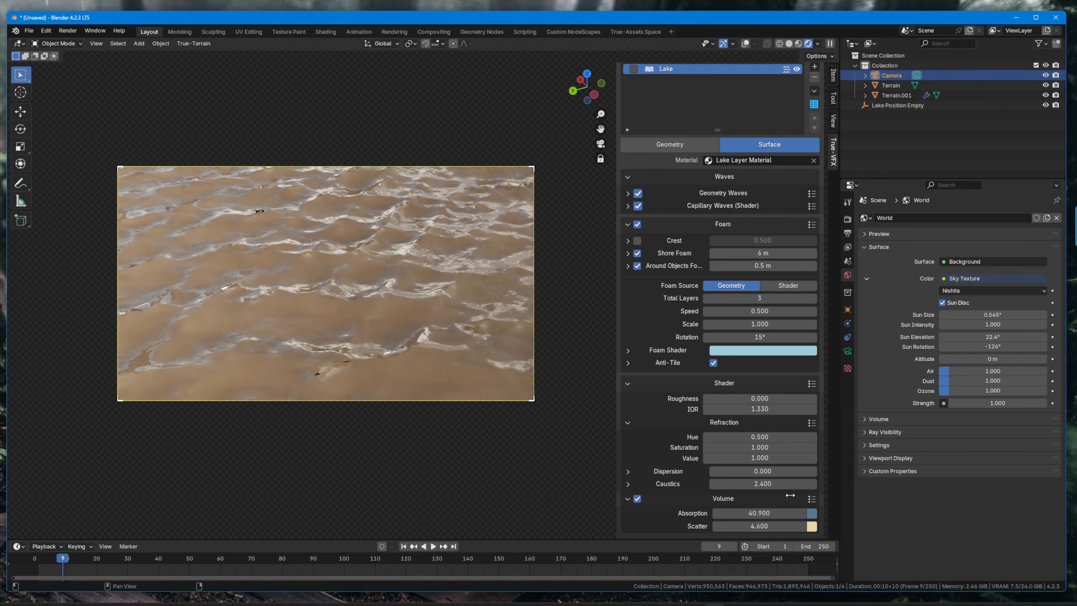
left_click(812, 499)
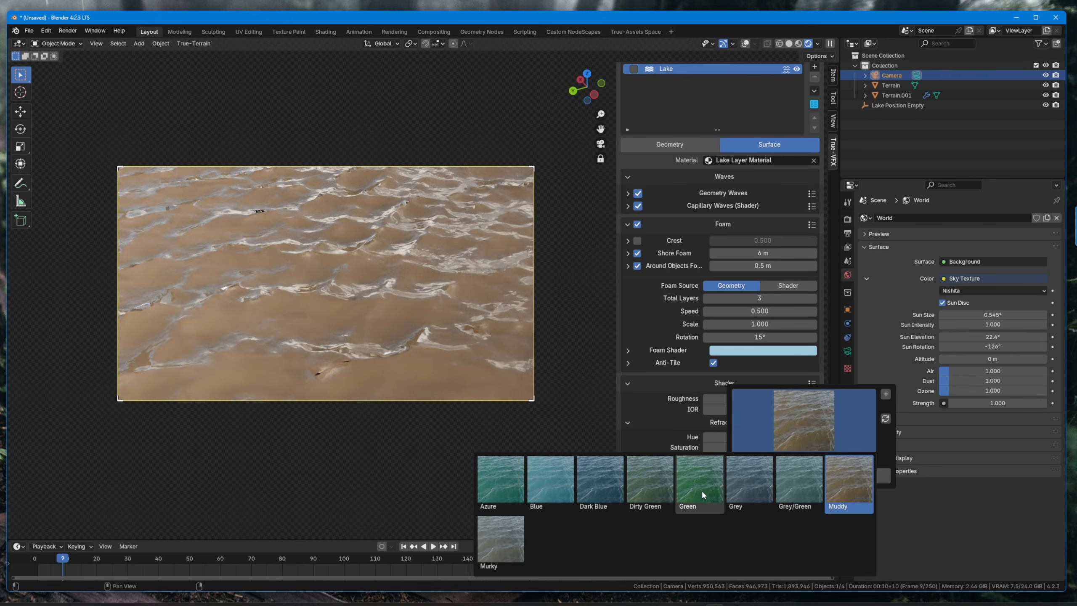
left_click(789, 467)
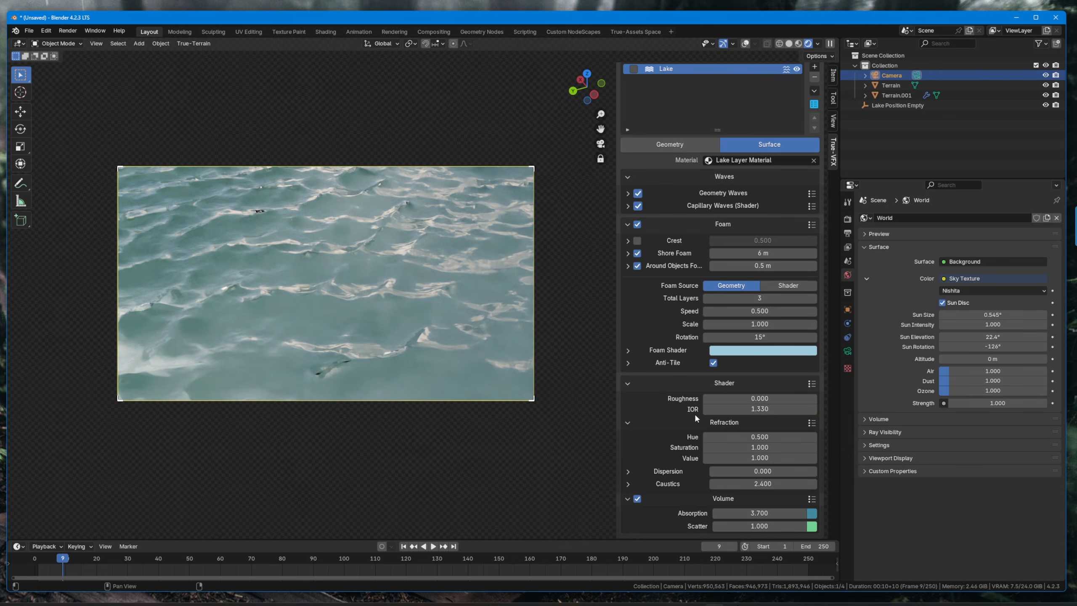
- Leave the camera view, frame the lake and its shore from above, and create a terrain material for Terrain.001
key("KP_0")
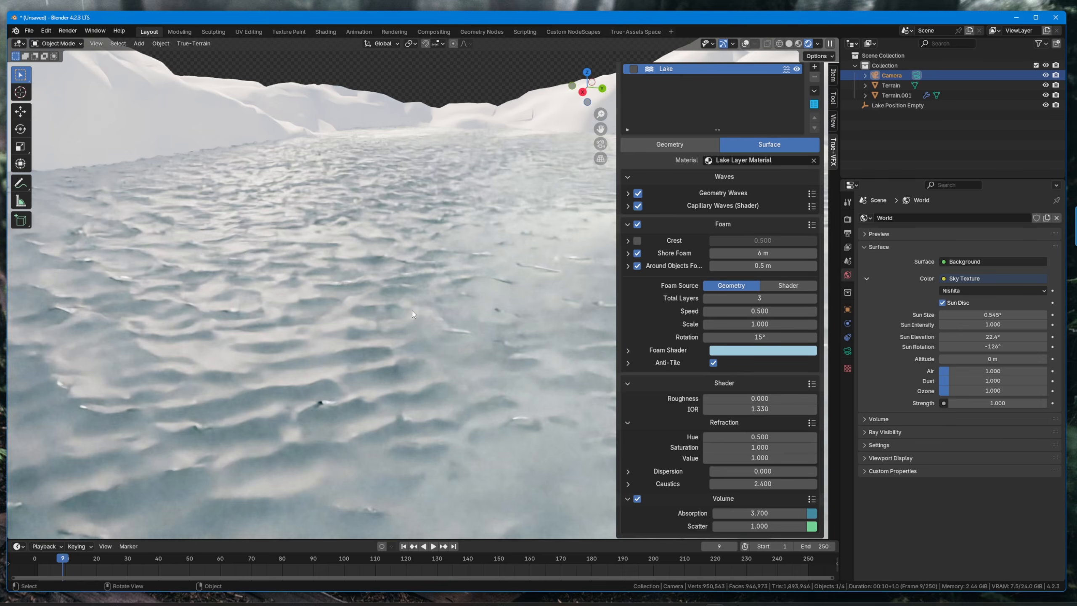
middle_click_drag(412, 311, 478, 152)
scroll(669, 335, "up", 8)
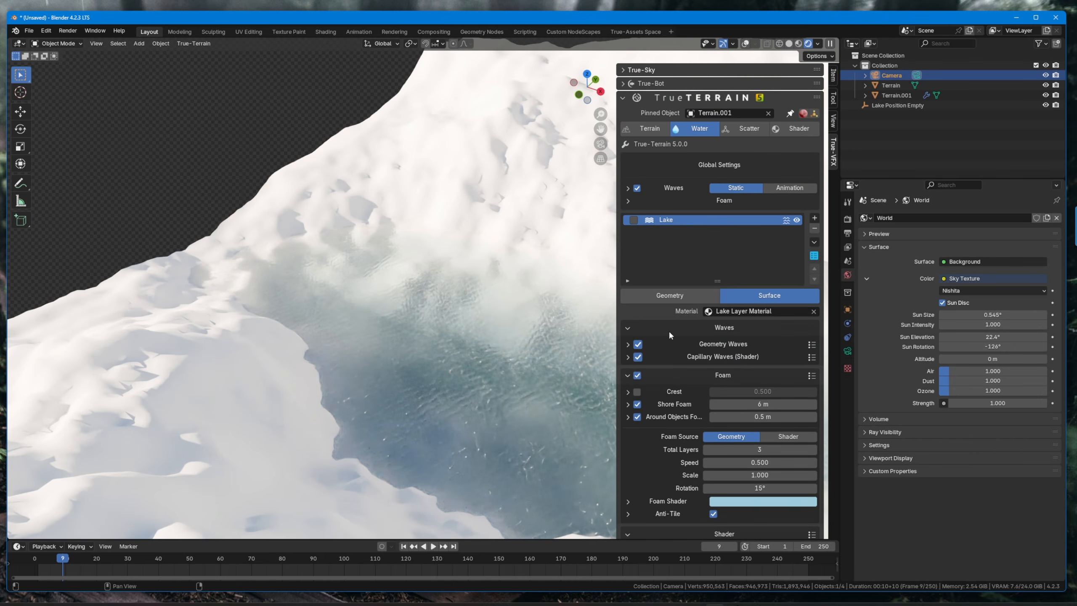
left_click(784, 129)
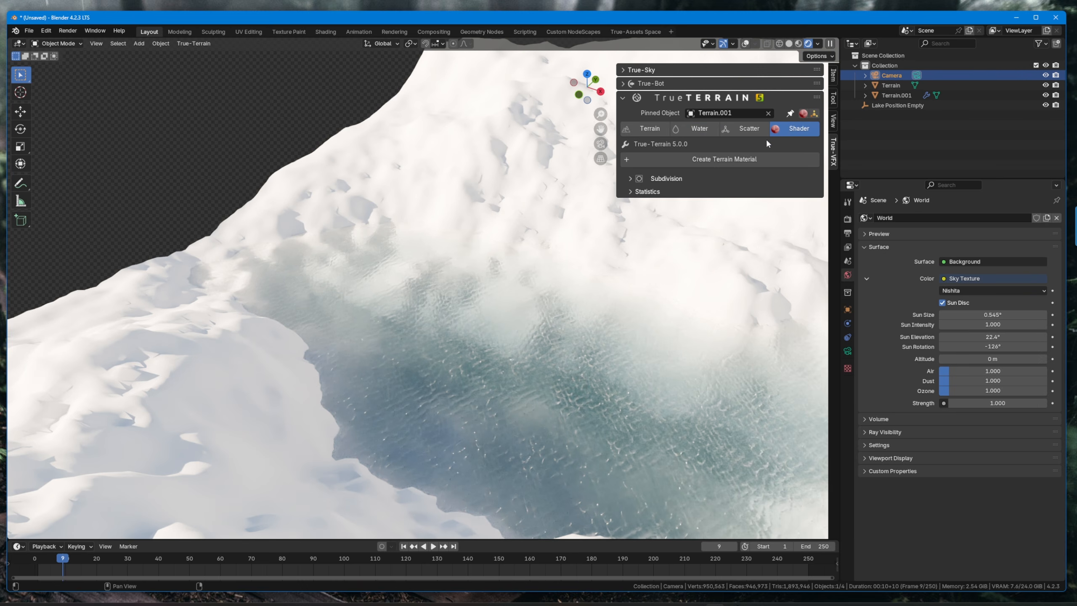
left_click(741, 159)
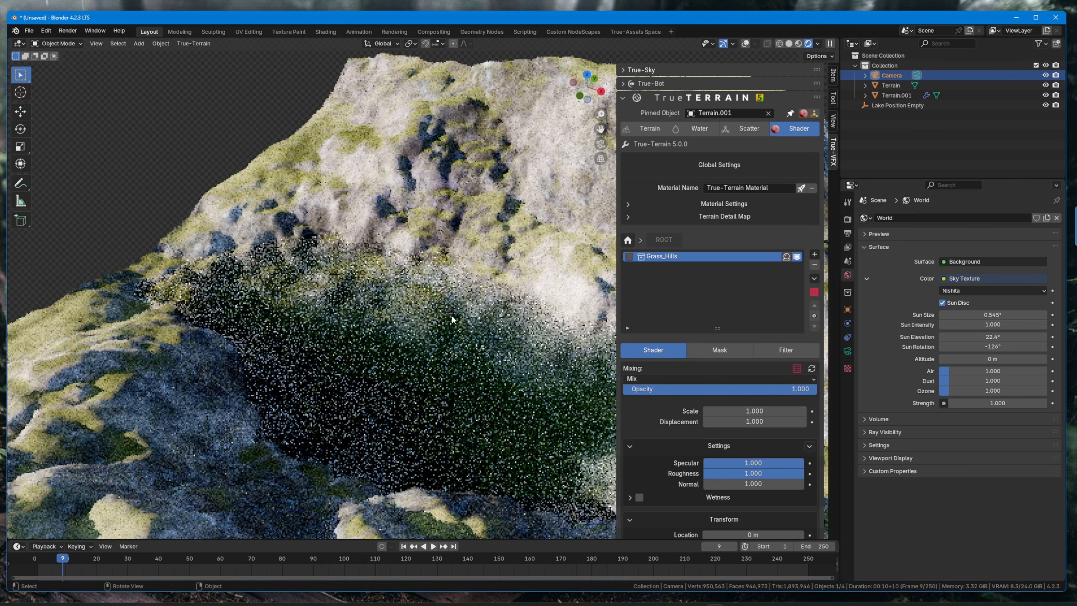
- Look at the lake from directly above and set its surface volume absorption to 40.4
mouse_move(424, 301)
middle_mouse_down()
mouse_move(471, 310)
mouse_move(456, 319)
mouse_move(403, 289)
mouse_move(436, 302)
middle_mouse_up()
scroll(426, 325, "up", 4)
scroll(420, 331, "down", 5)
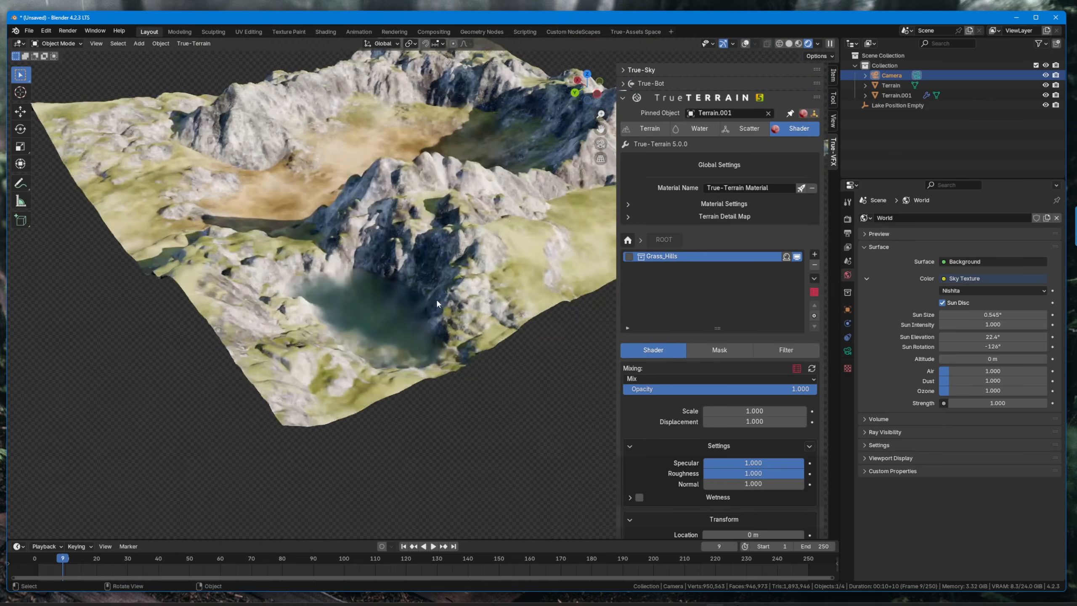
scroll(438, 301, "up", 4)
scroll(436, 280, "down", 2)
key("KP_7")
middle_click_drag(447, 346, 423, 344)
scroll(423, 343, "up", 3)
left_click(700, 128)
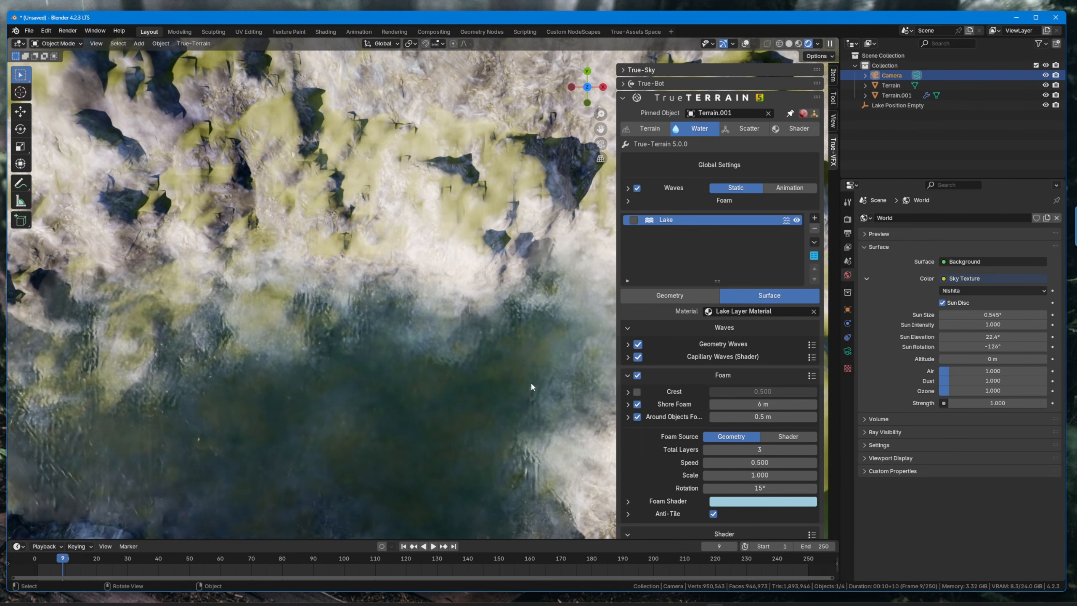
scroll(726, 336, "down", 5)
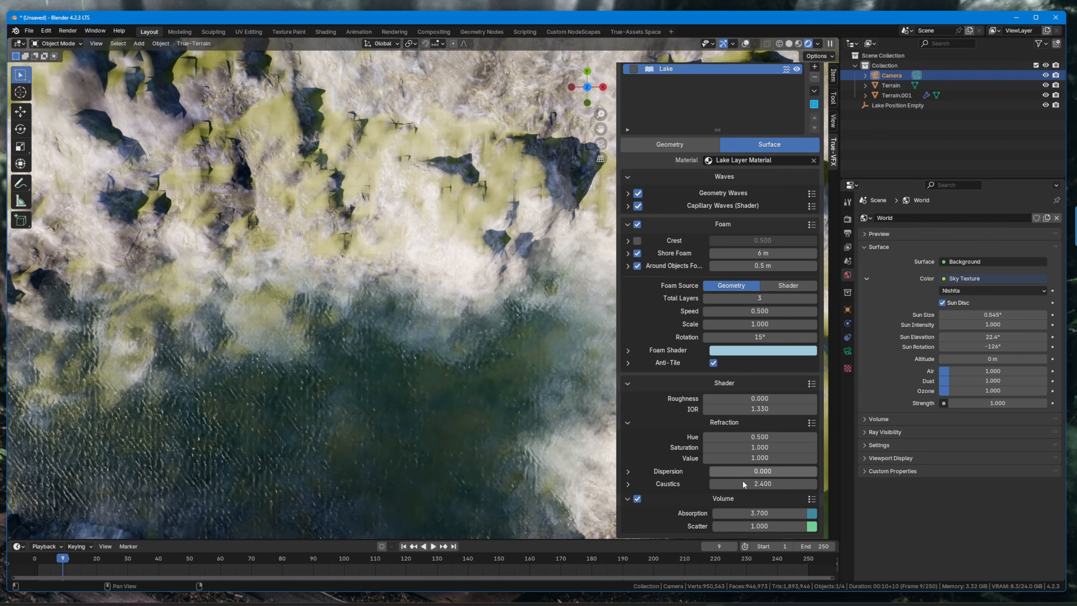
left_click_drag(759, 513, 912, 513)
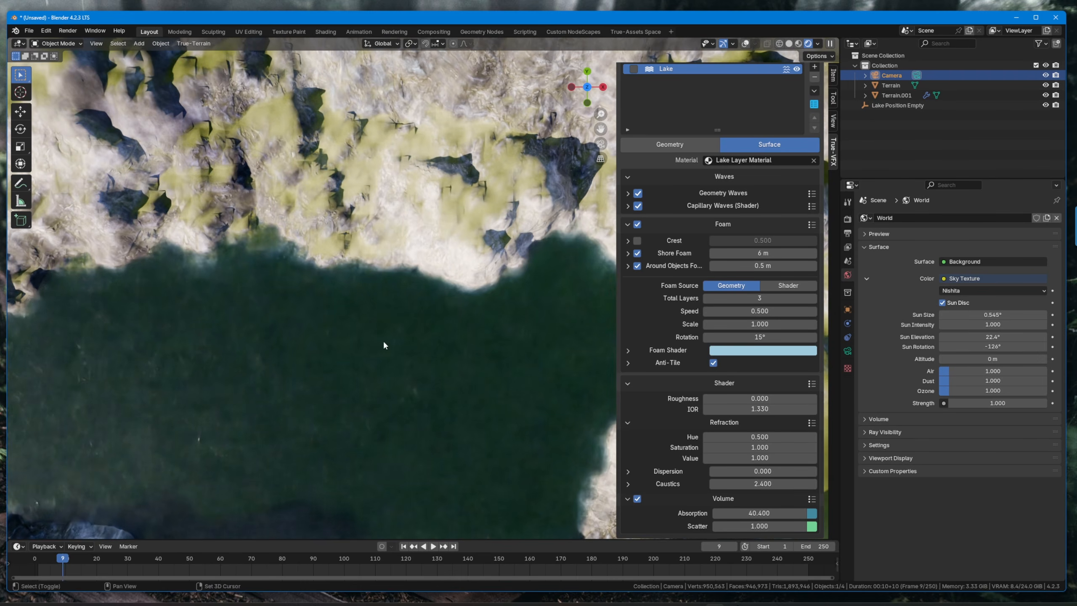
- Set the lake's Shore Foam distance to 22.8 m
middle_click_drag(384, 345, 447, 176, "ctrl")
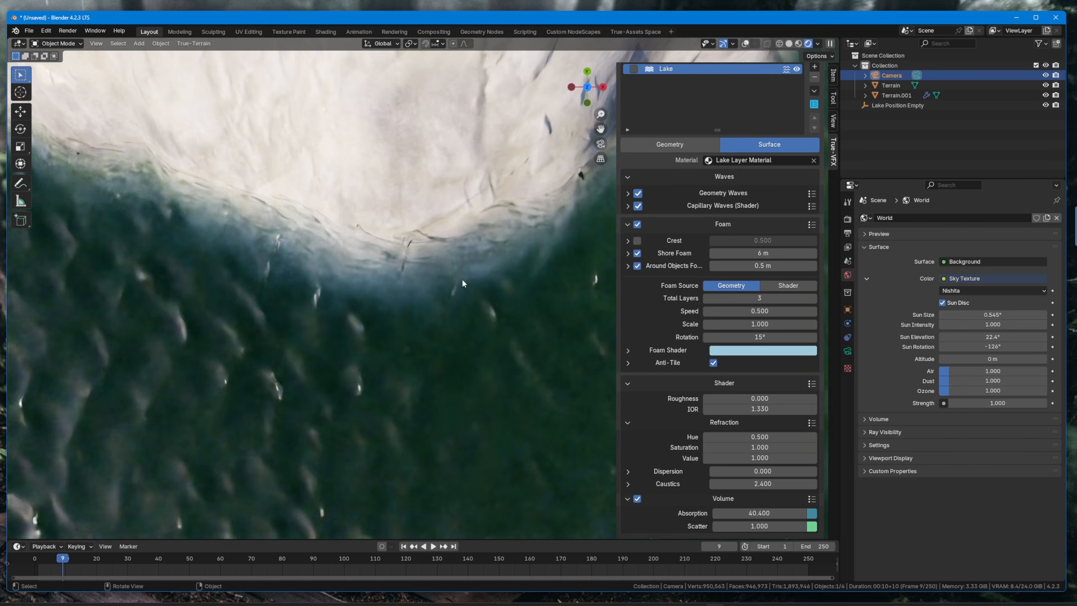
middle_click_drag(507, 271, 469, 289, "ctrl")
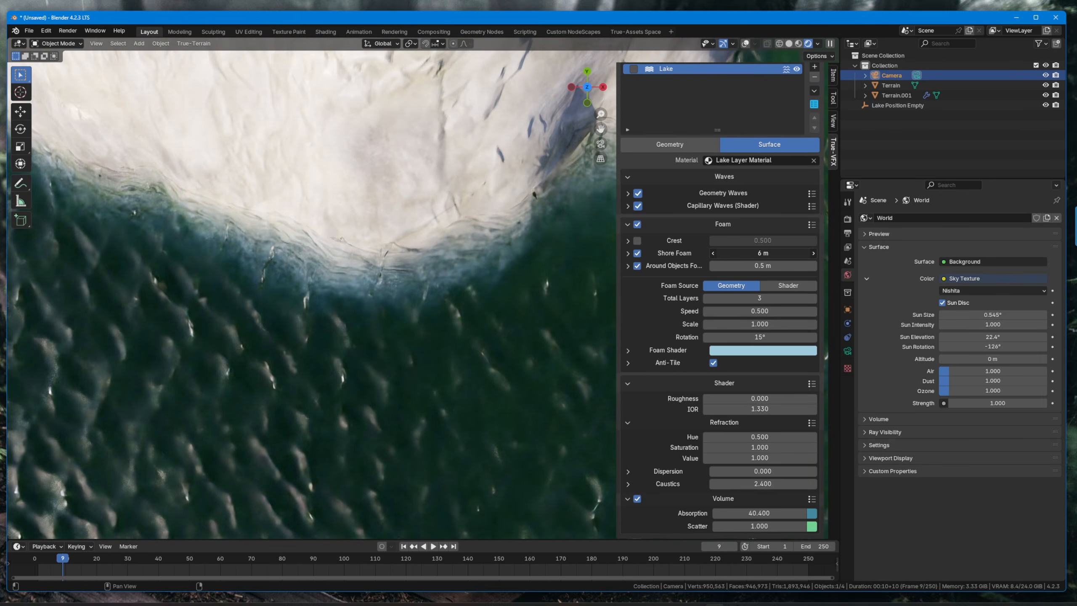
left_click_drag(763, 253, 796, 253)
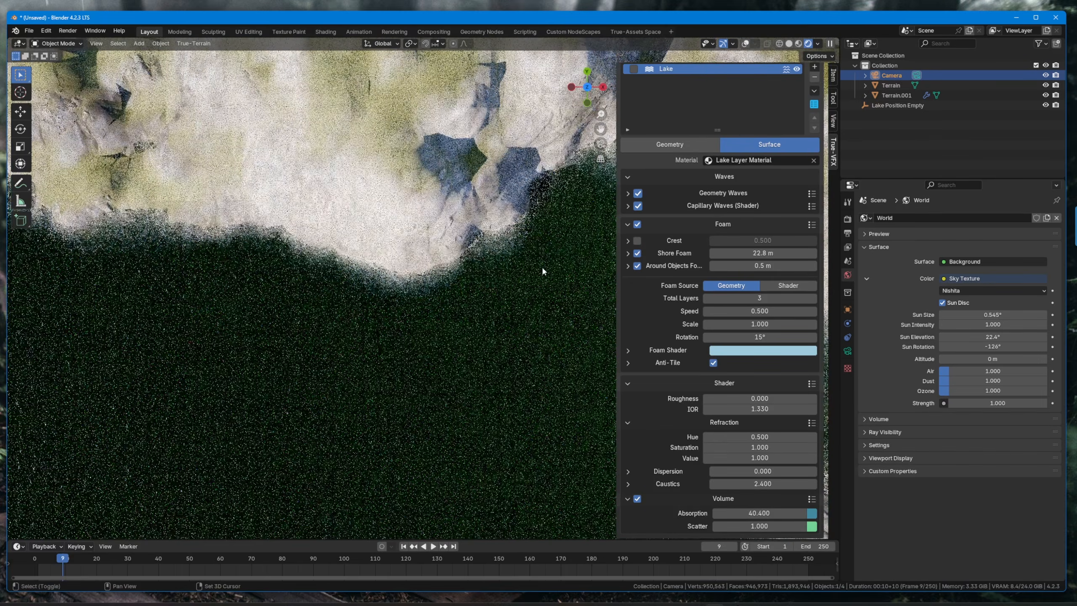
- Set the sky's sun elevation to 17.9° and sun rotation to -233°, and try a Shore Foam distance of 10.5 m
middle_click_drag(466, 313, 406, 311, "shift")
middle_click_drag(504, 309, 462, 296, "shift")
left_click_drag(993, 337, 961, 347)
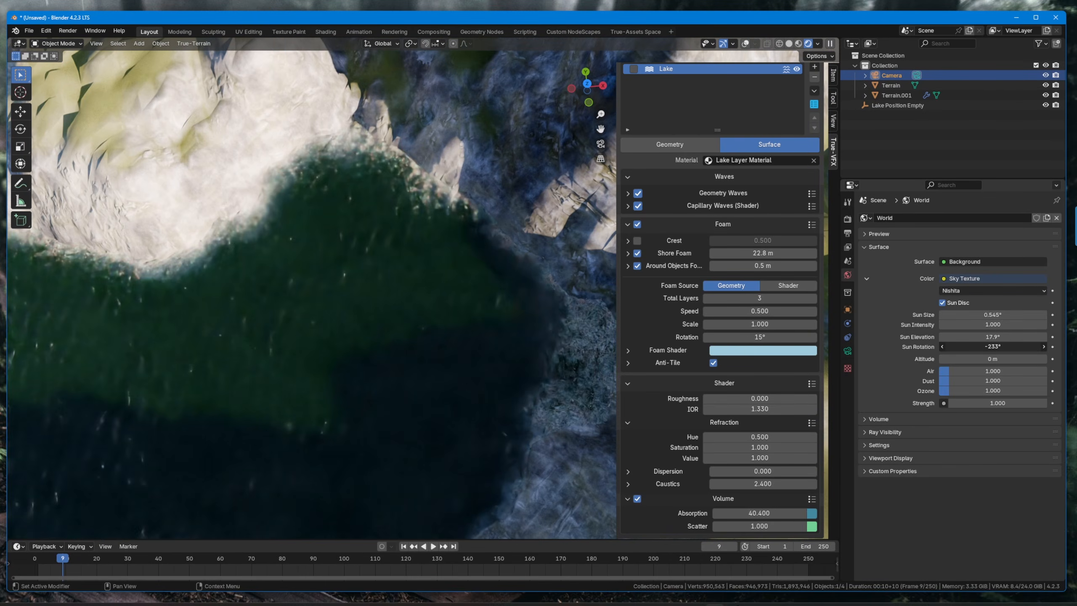
scroll(419, 276, "up", 3)
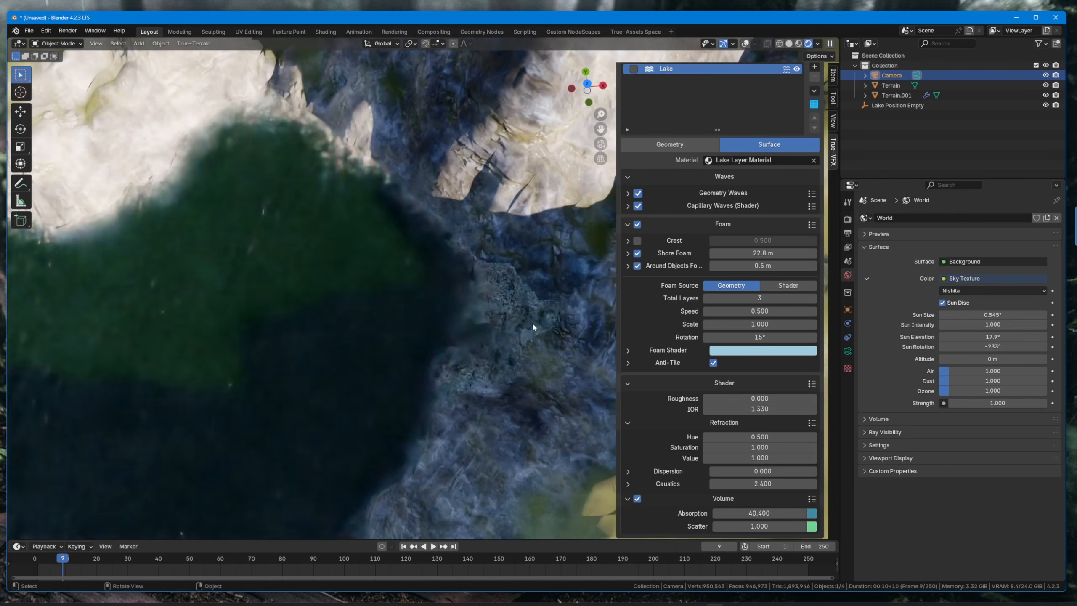
left_click_drag(763, 253, 740, 253)
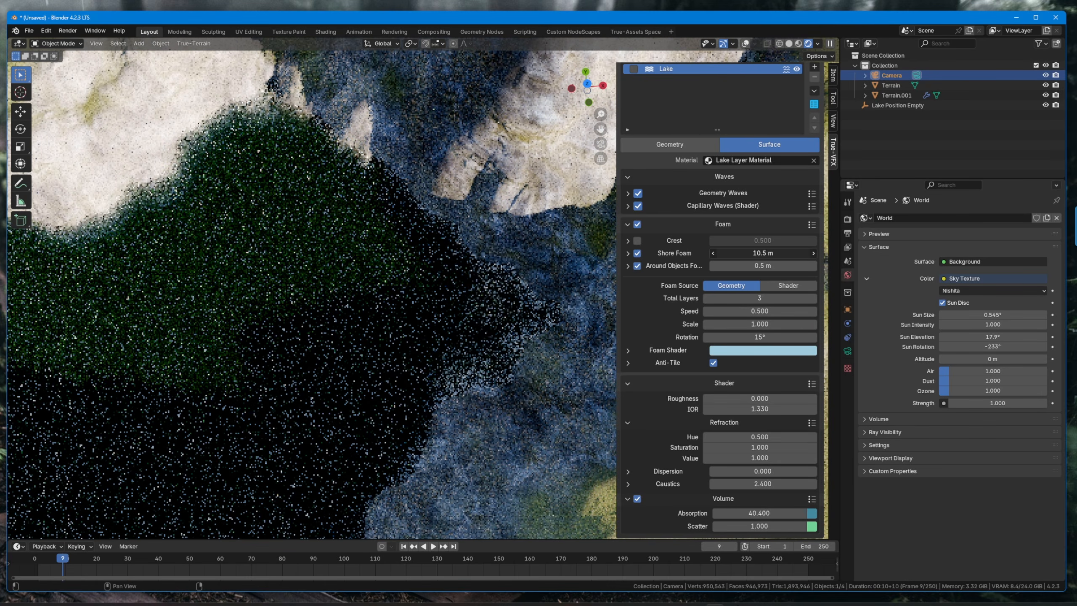
right_click(740, 253)
- Expand the foam options in the water's global settings
middle_click_drag(228, 329, 344, 324)
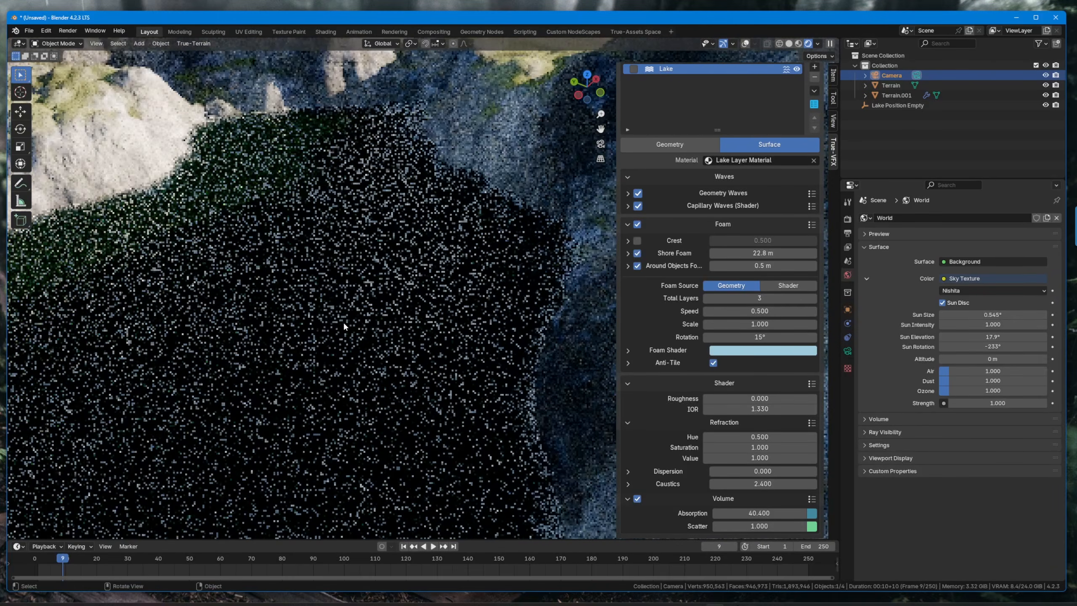
scroll(730, 231, "up", 7)
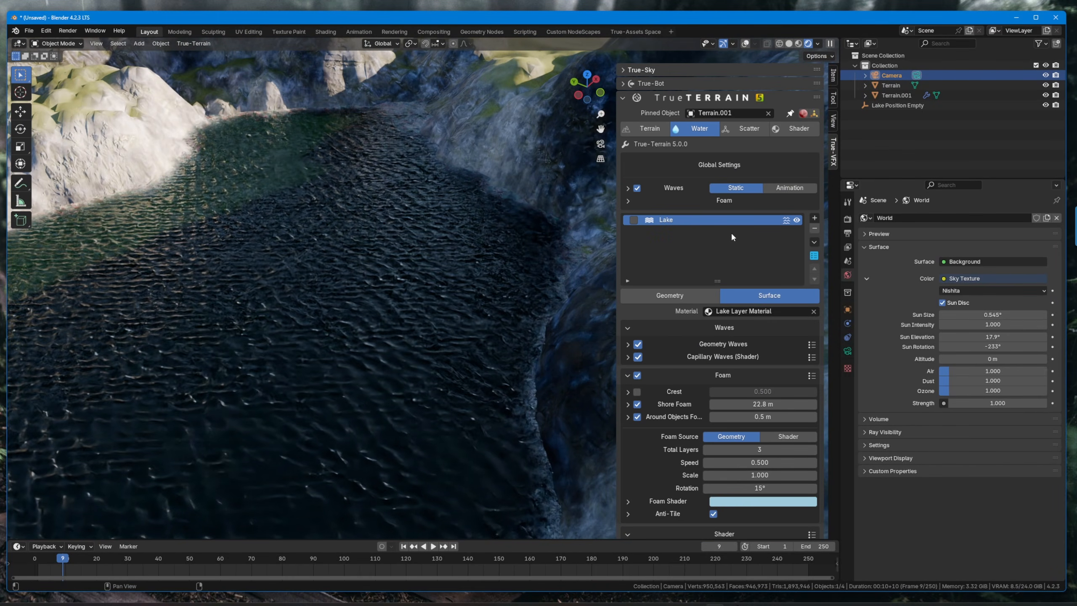
left_click(703, 199)
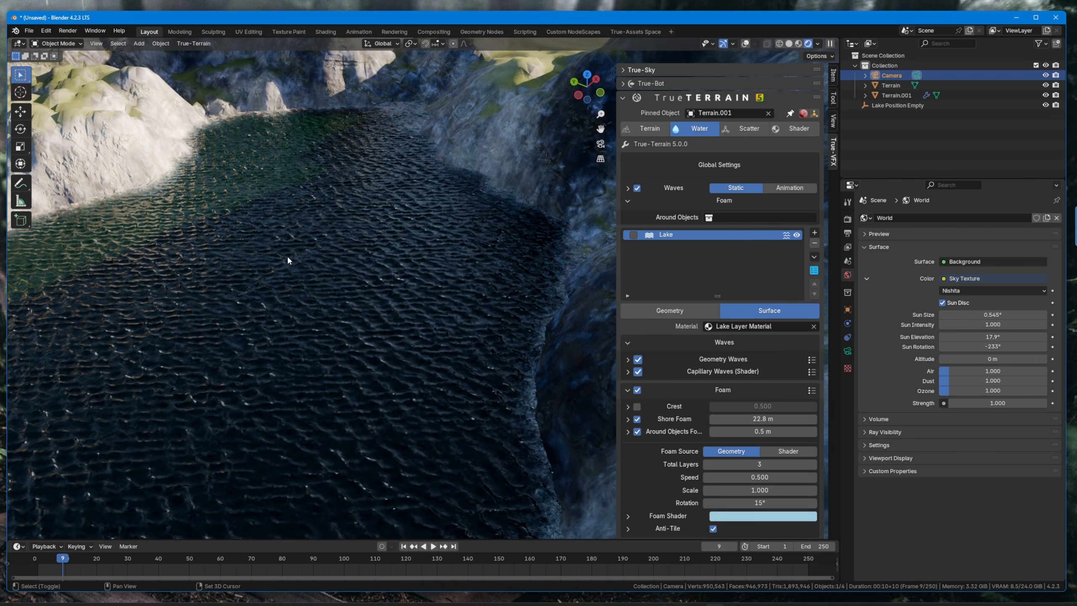
- Add a cube on the lake and scale it up to about 4.9 times its size
key("shift+a")
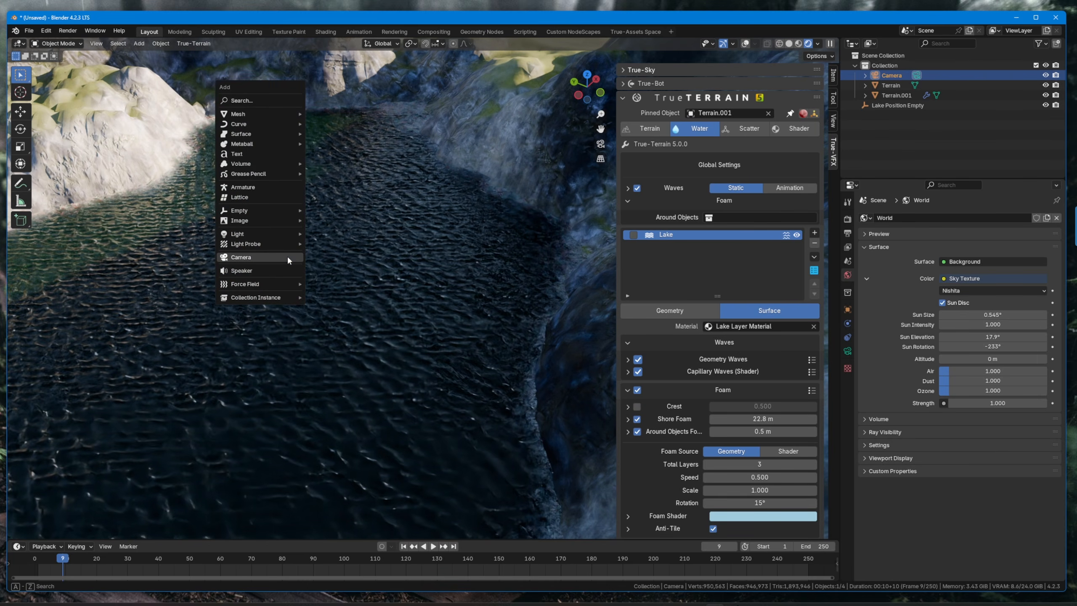
type("o")
key("BackSpace")
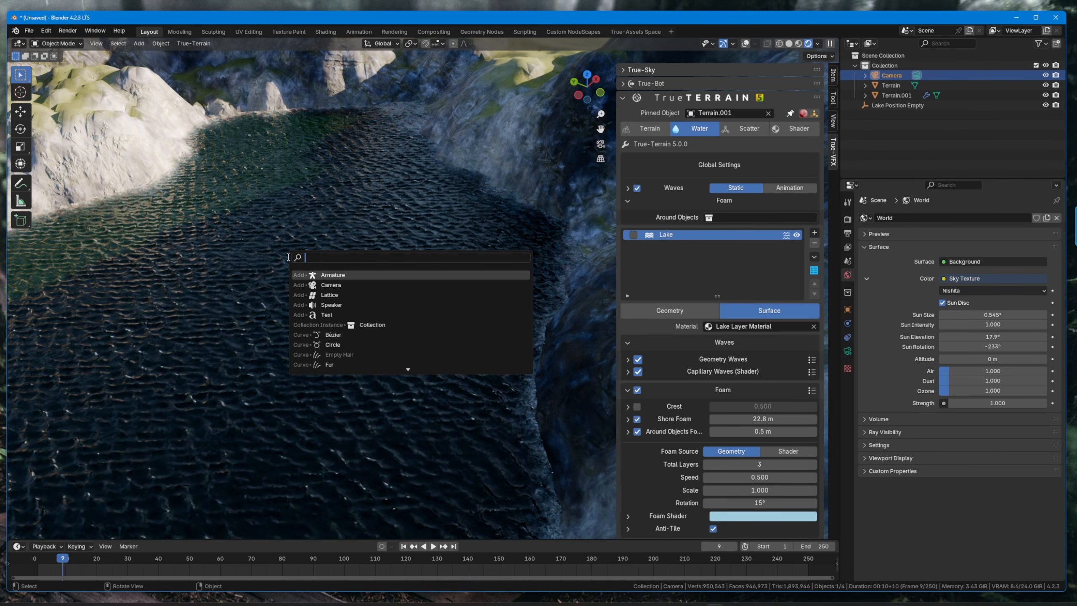
type("cube")
key("Return")
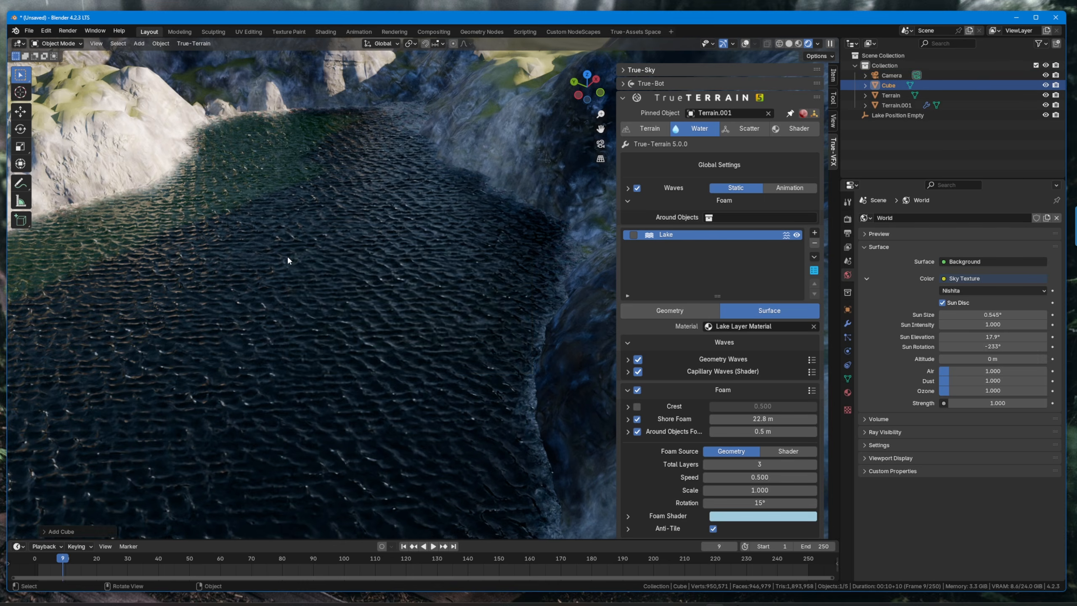
key("s")
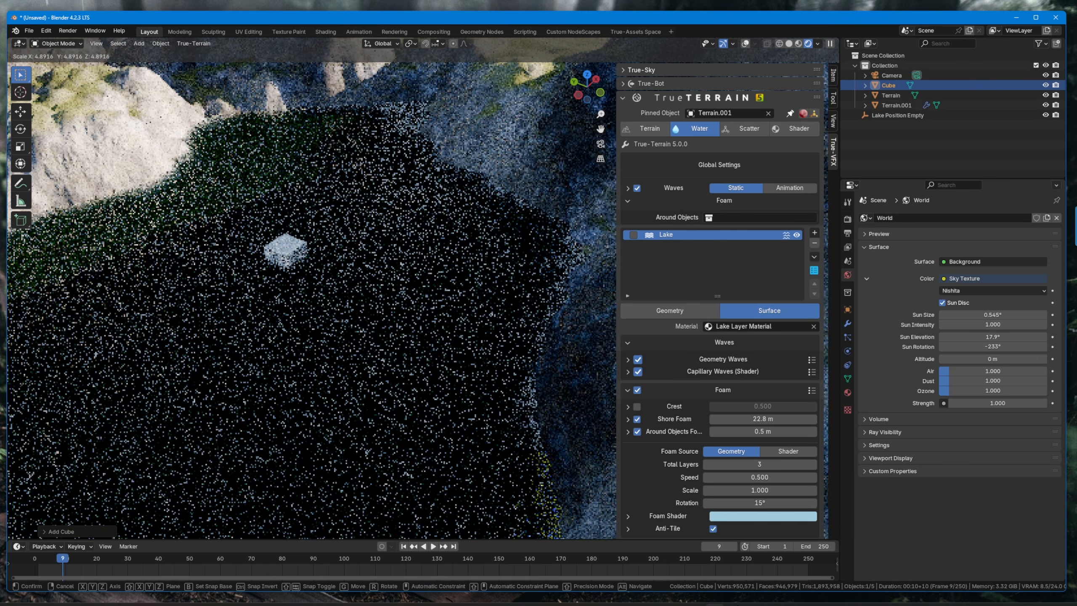
left_click(374, 213)
- Move the cube into a new collection named Cube and assign that collection as the foam's Around Objects source
key("m")
left_click(375, 218)
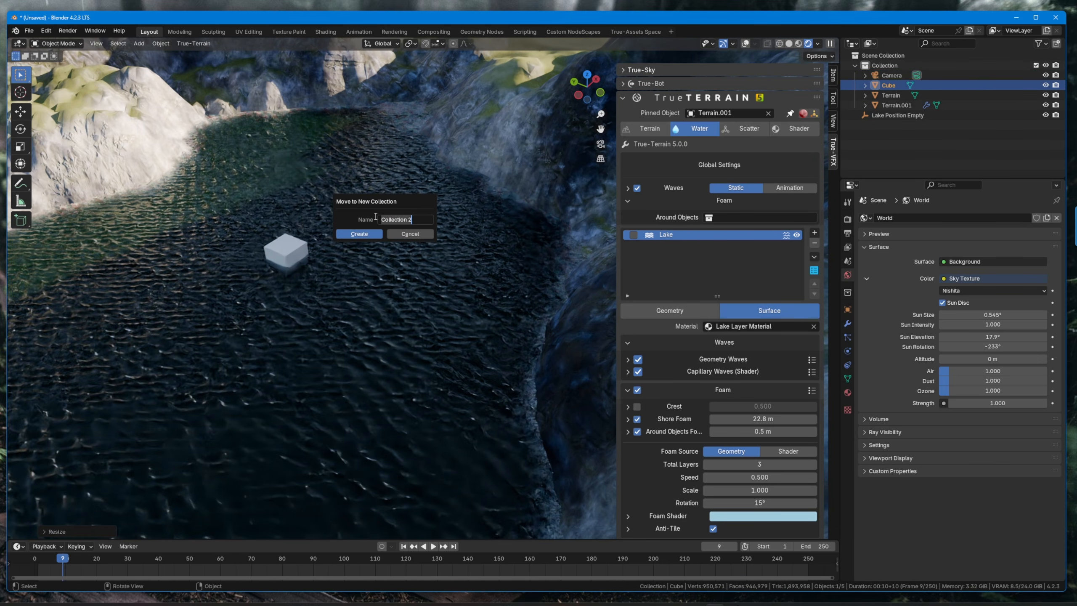
type("Cube")
key("Return")
left_click(761, 218)
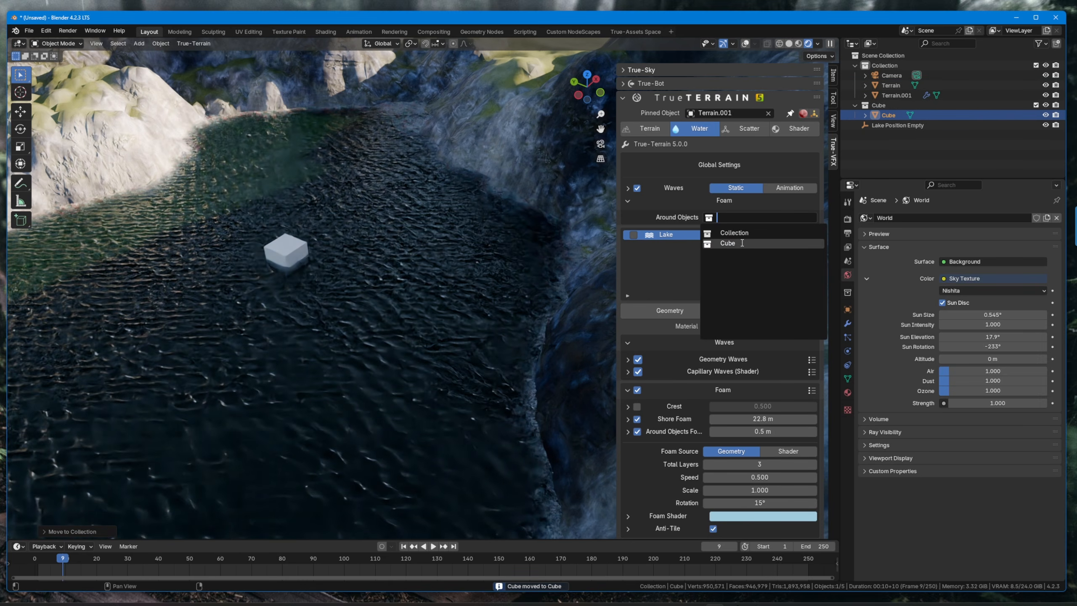
left_click(728, 243)
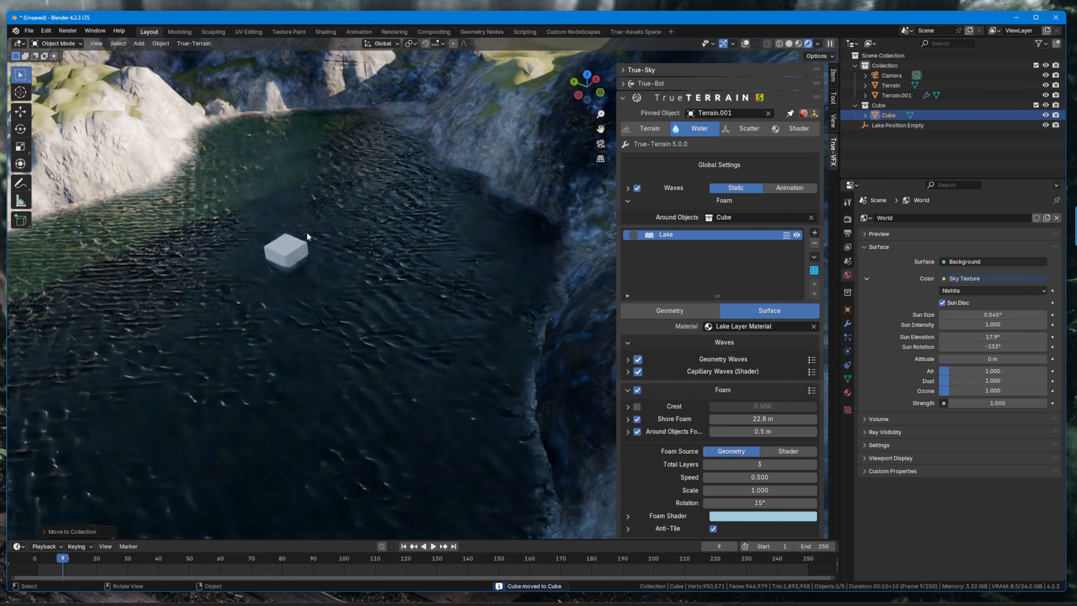
- Frame the cube and set the Around Objects Foam distance to 8.3 m
key("KP_Decimal")
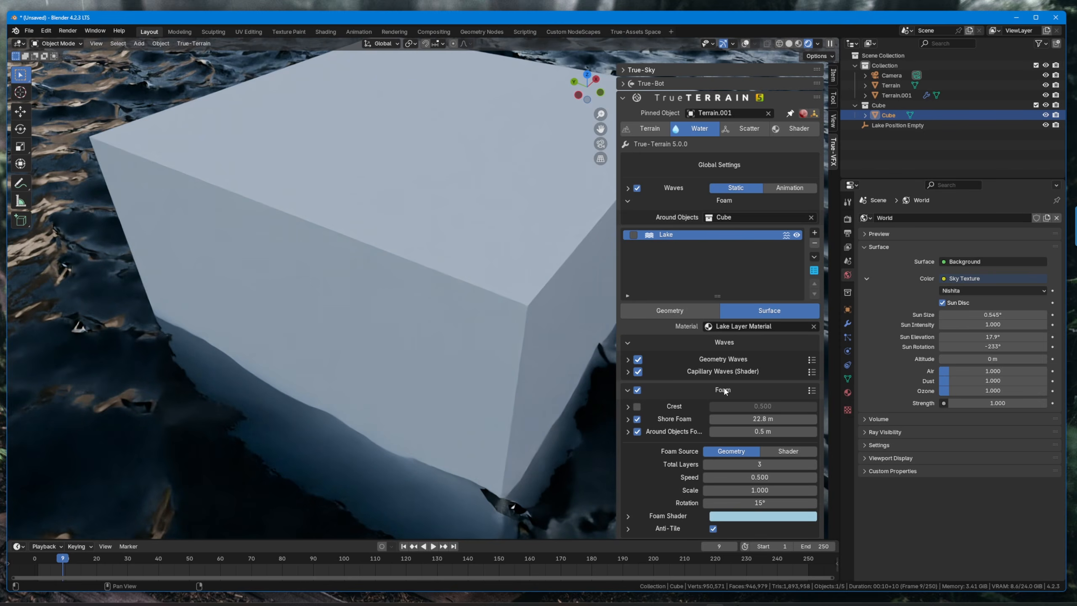
left_click_drag(756, 432, 778, 432)
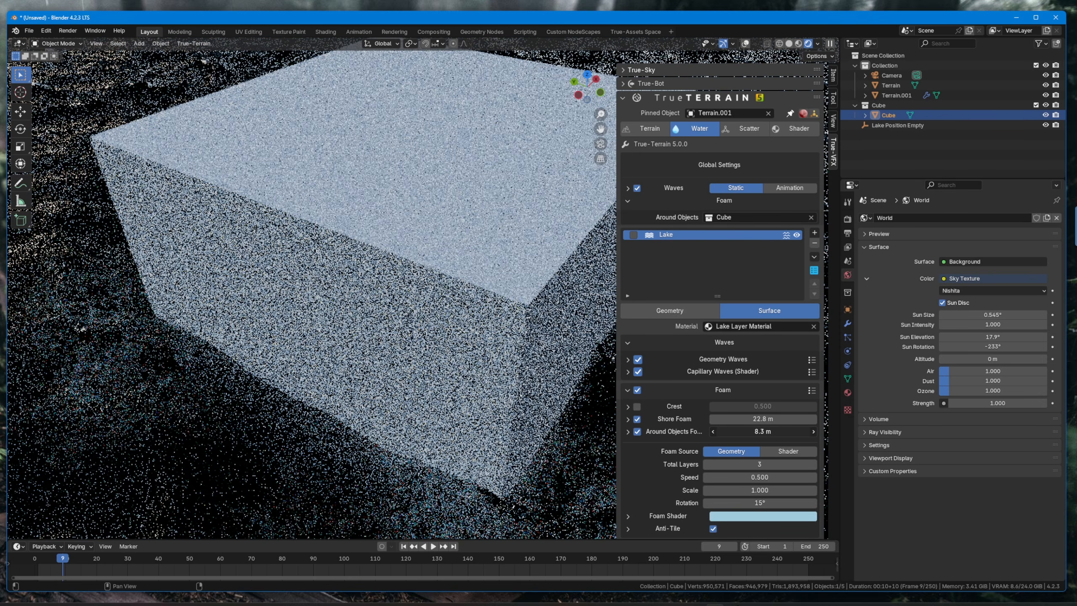
scroll(421, 294, "down", 8)
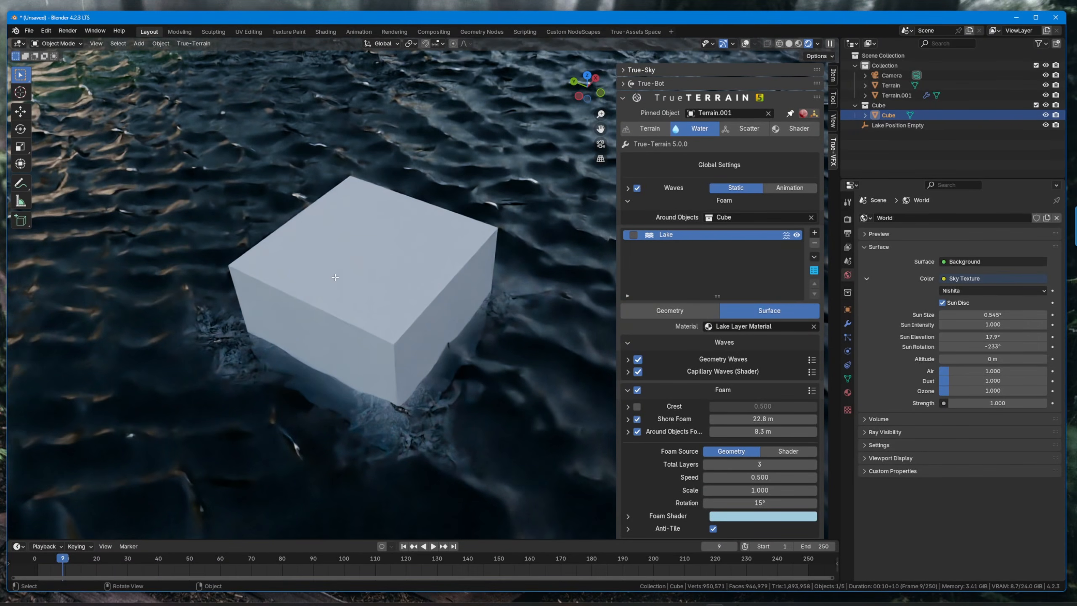
- Subdivide the whole cube mesh three times in Edit Mode and return to Object Mode
key("Tab")
left_click(730, 43)
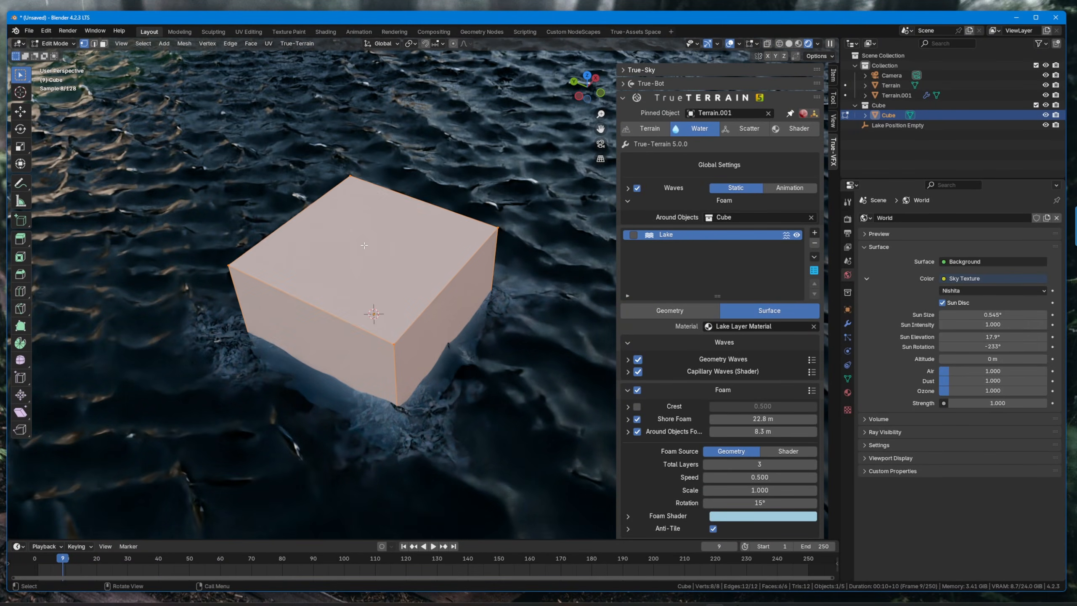
right_click(349, 251)
left_click(348, 250)
right_click(348, 249)
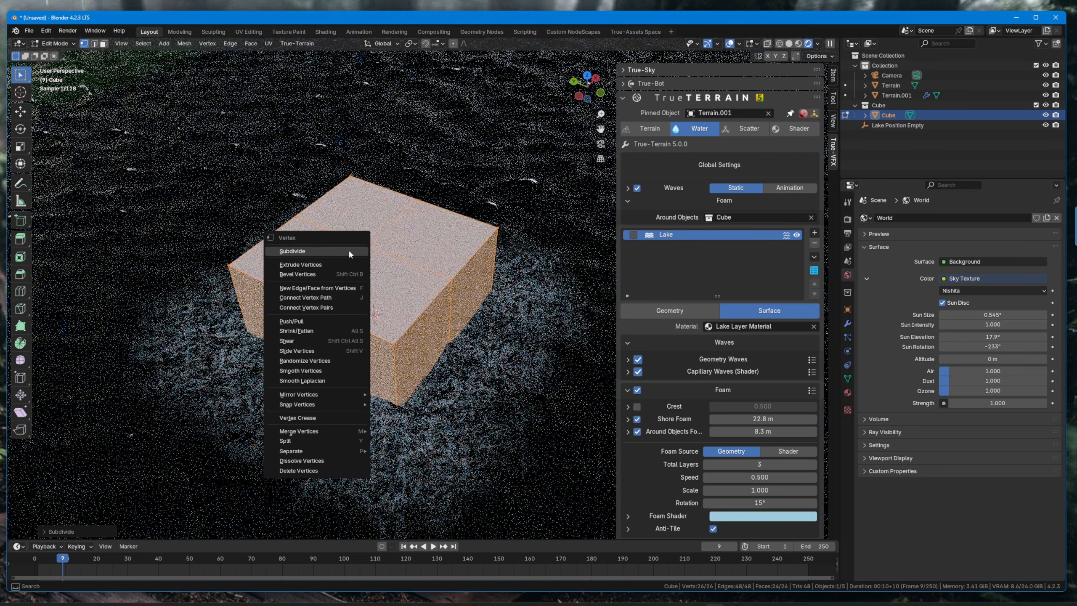
left_click(349, 251)
right_click(349, 249)
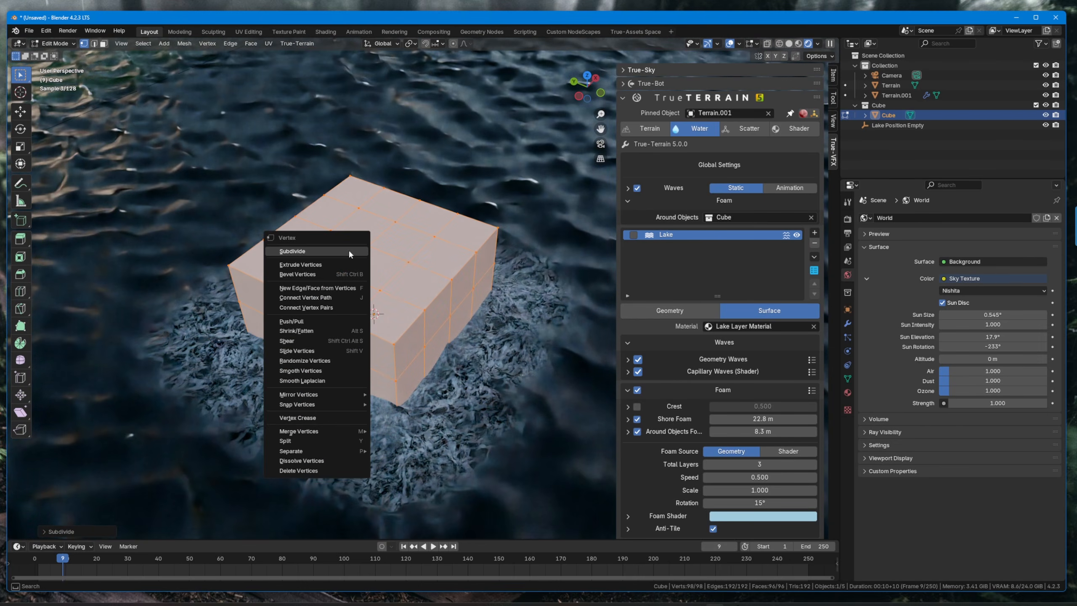
left_click(348, 250)
key("Tab")
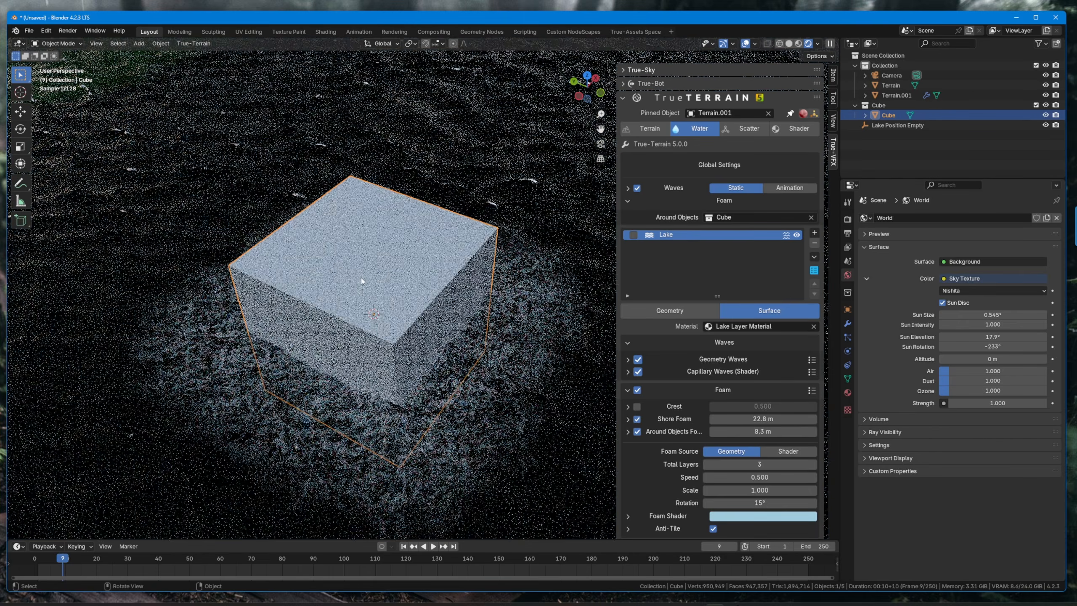
- Set the Around Objects Foam distance to 2 m
left_click(761, 431)
type("2")
key("Return")
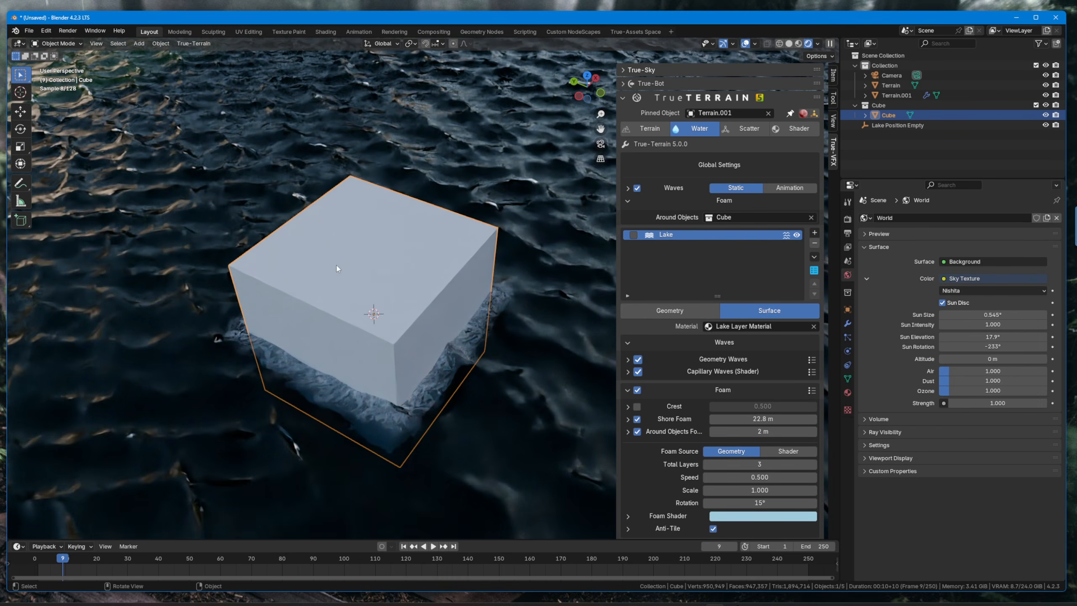
- Tilt the cube in the water with a free trackball rotation of about 53° and 32°
middle_click_drag(381, 237, 460, 289)
key("r")
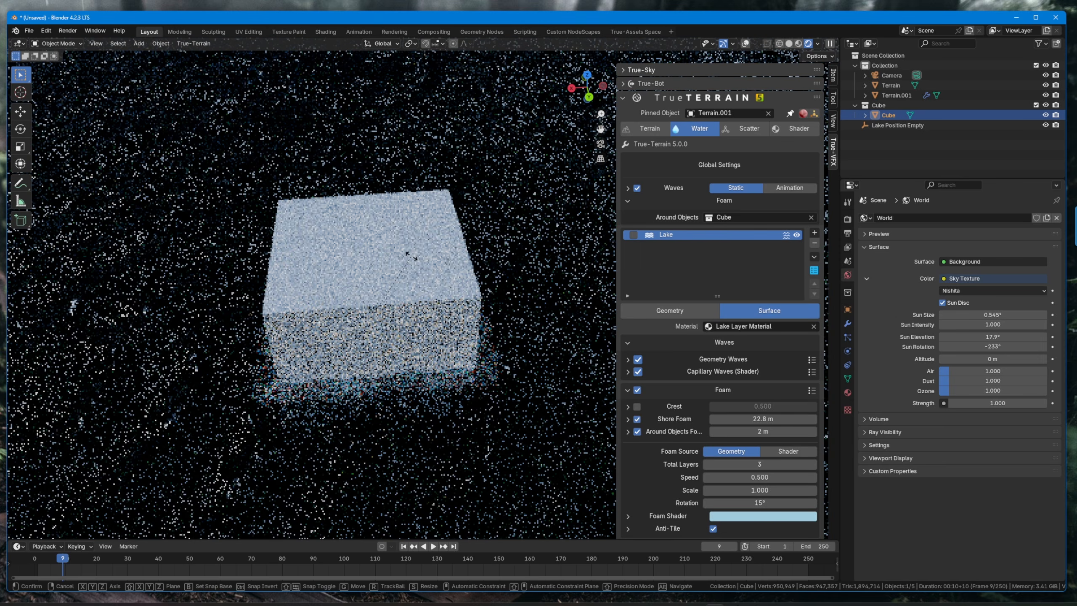
key("r")
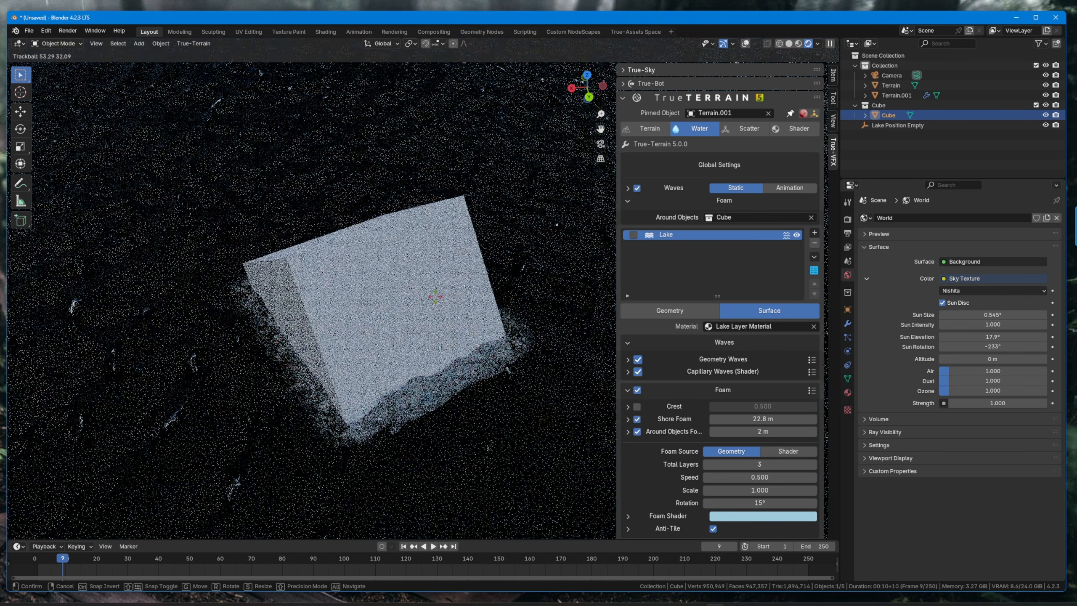
left_click(436, 298)
middle_click_drag(329, 356, 412, 347)
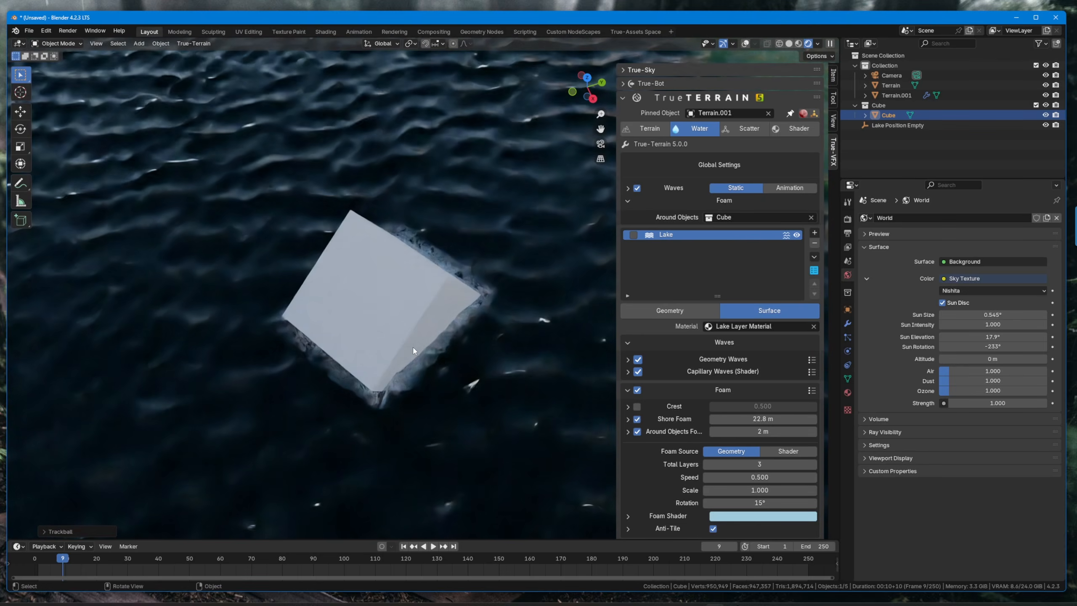
- Check the camera view, switch the viewport to solid shading, and frame the whole lake with its surrounding terrain outside the camera
scroll(413, 347, "down", 4)
key("KP_0")
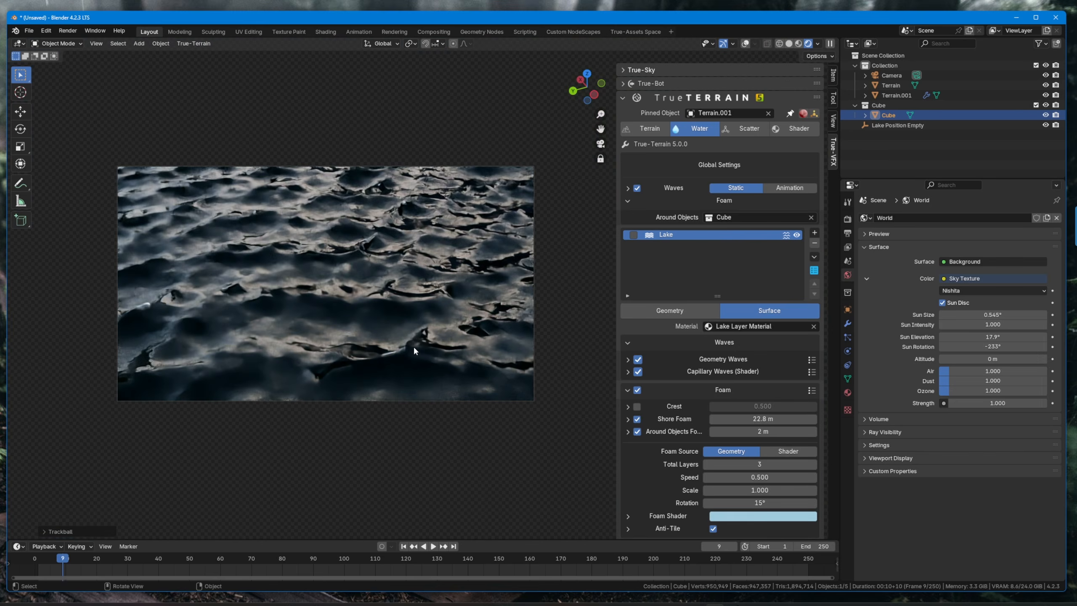
key("z")
left_click(474, 345)
key("KP_0")
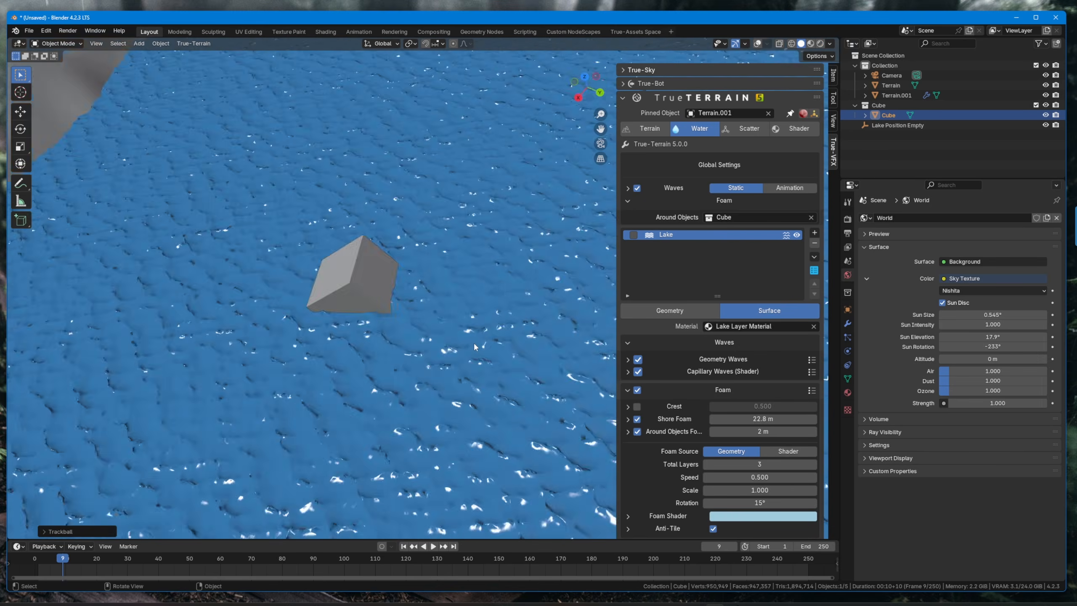
middle_click_drag(474, 344, 460, 340)
scroll(461, 340, "down", 7)
scroll(456, 281, "down", 5)
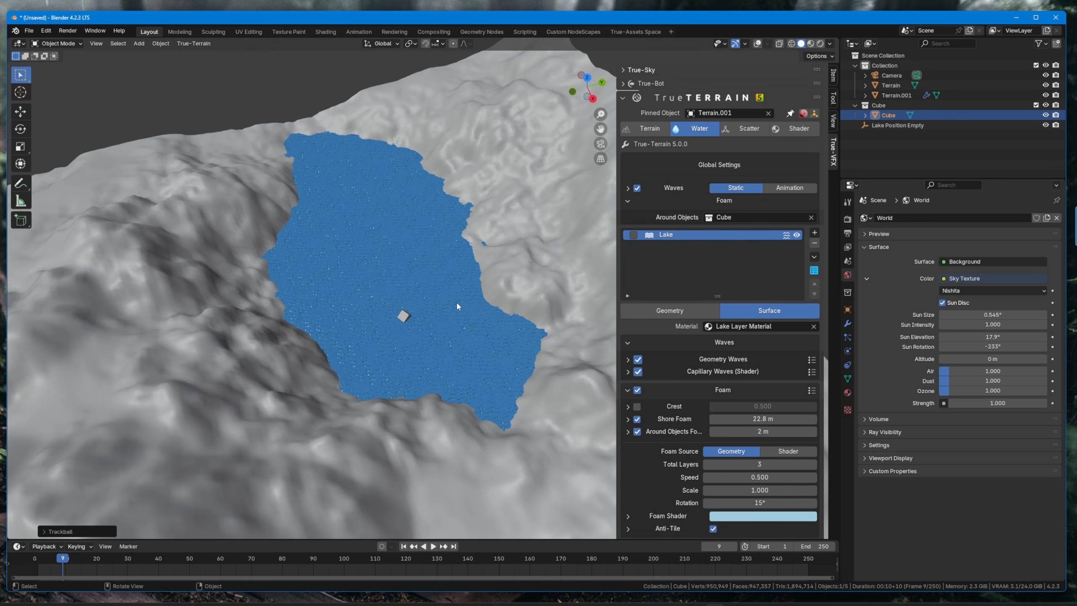
middle_click_drag(456, 301, 402, 296)
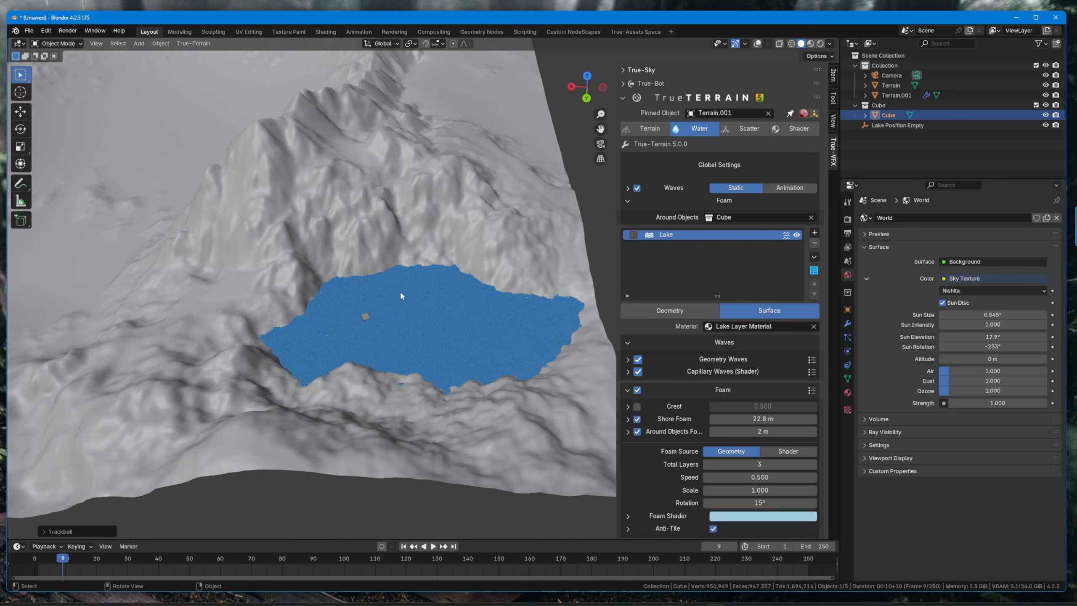
- Remove the Lake water layer and delete the Cube collection together with its hierarchy
left_click(814, 243)
middle_click_drag(395, 310, 322, 316)
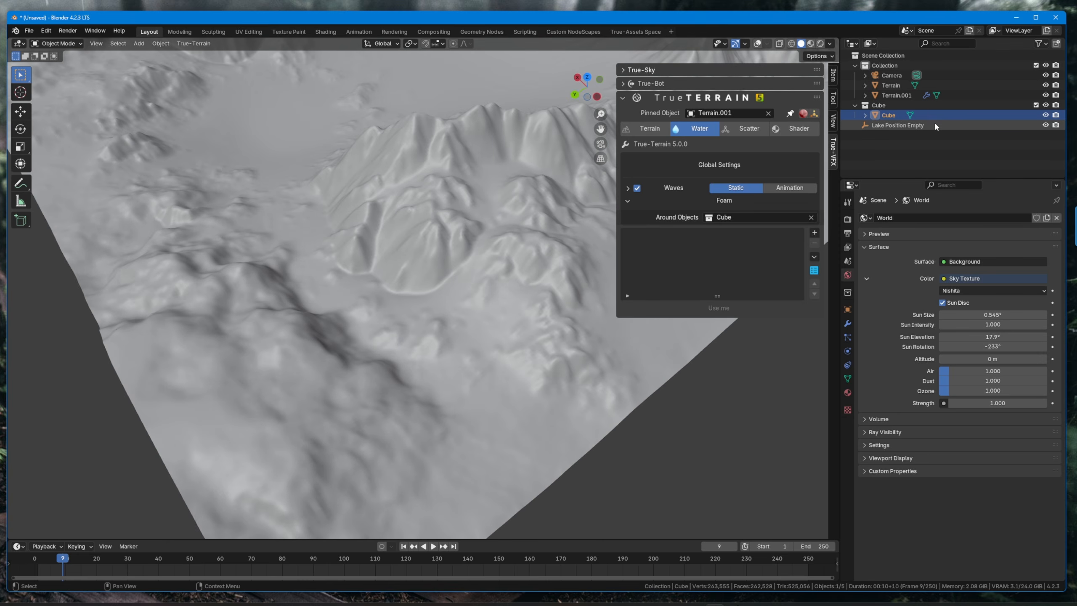
left_click(871, 102)
right_click(872, 103)
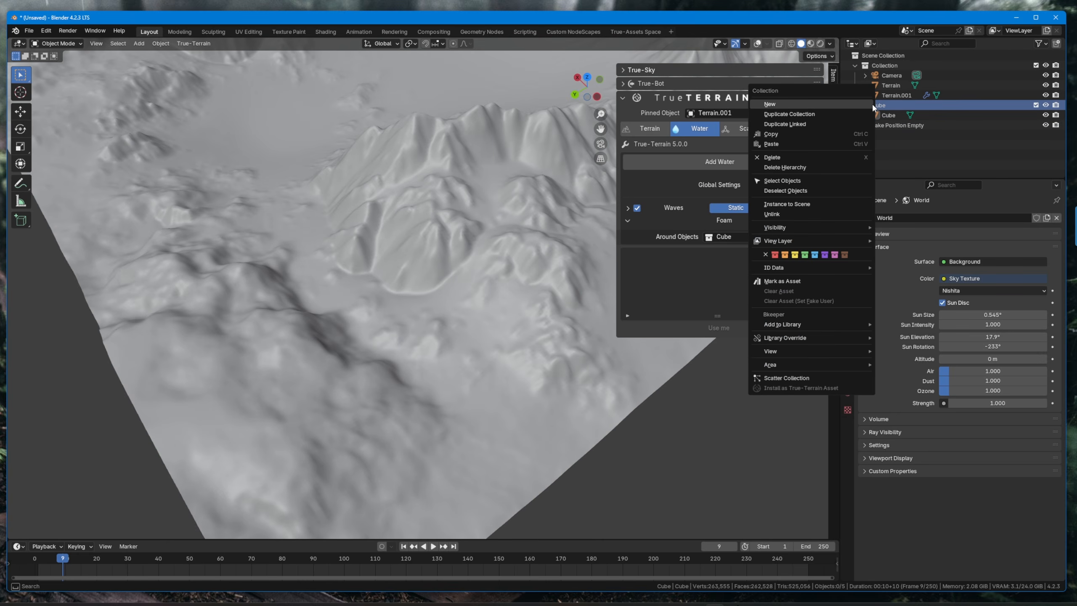
left_click(807, 167)
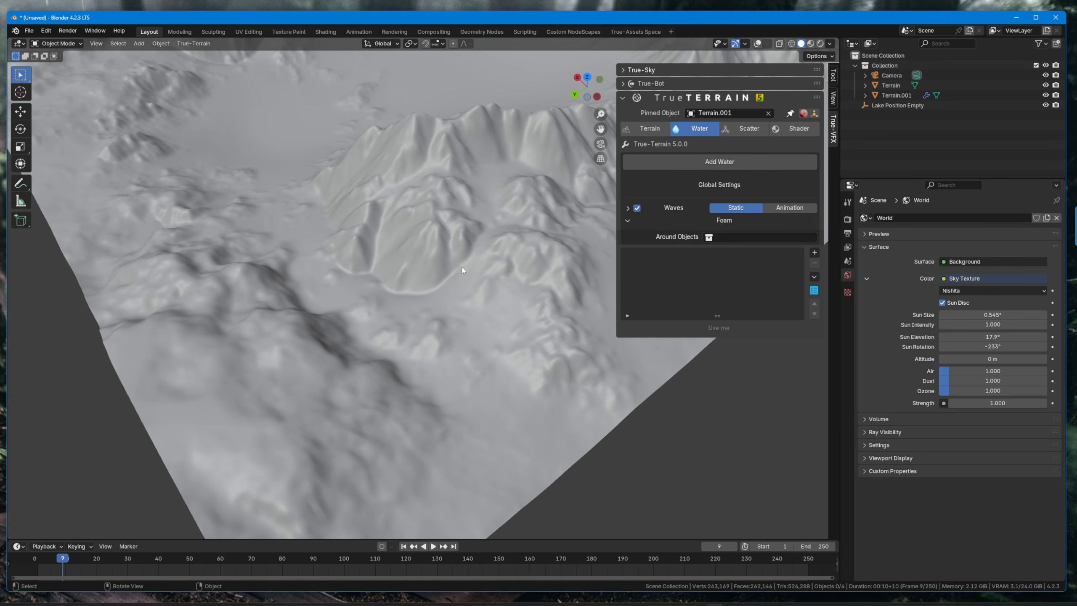
- Delete the Lake Position Empty with its hierarchy from the scene
left_click(925, 104)
right_click(926, 104)
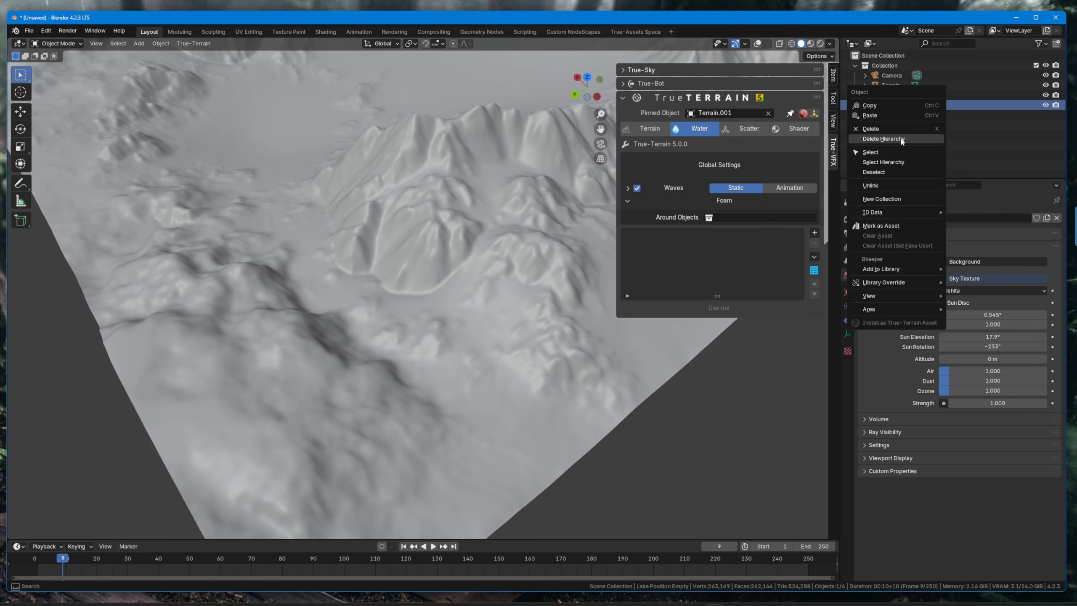
left_click(883, 138)
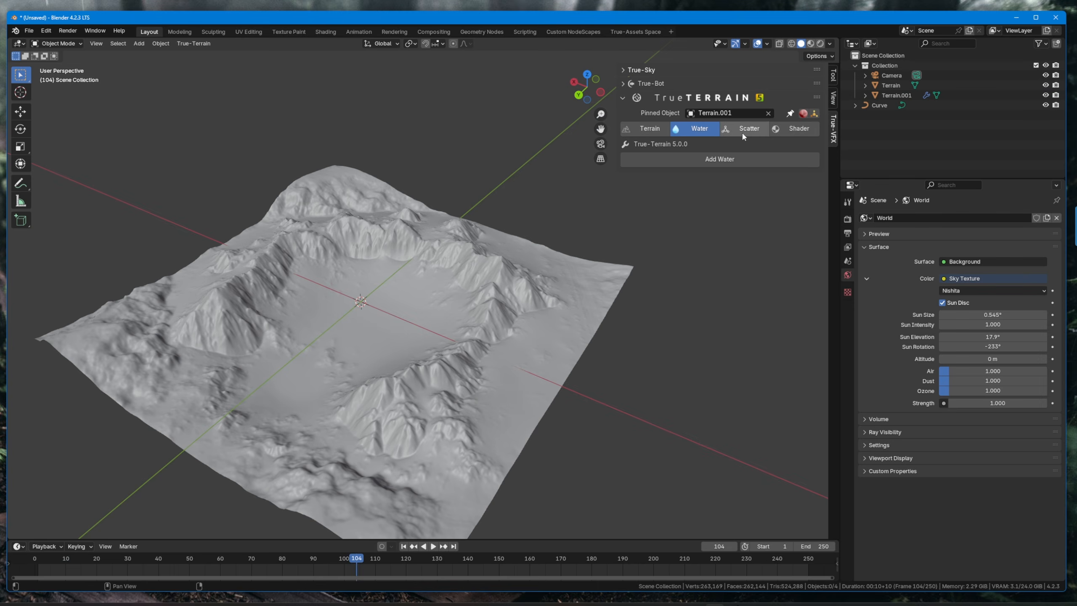
- Create a True-Terrain scatter system for the pinned terrain
left_click(746, 130)
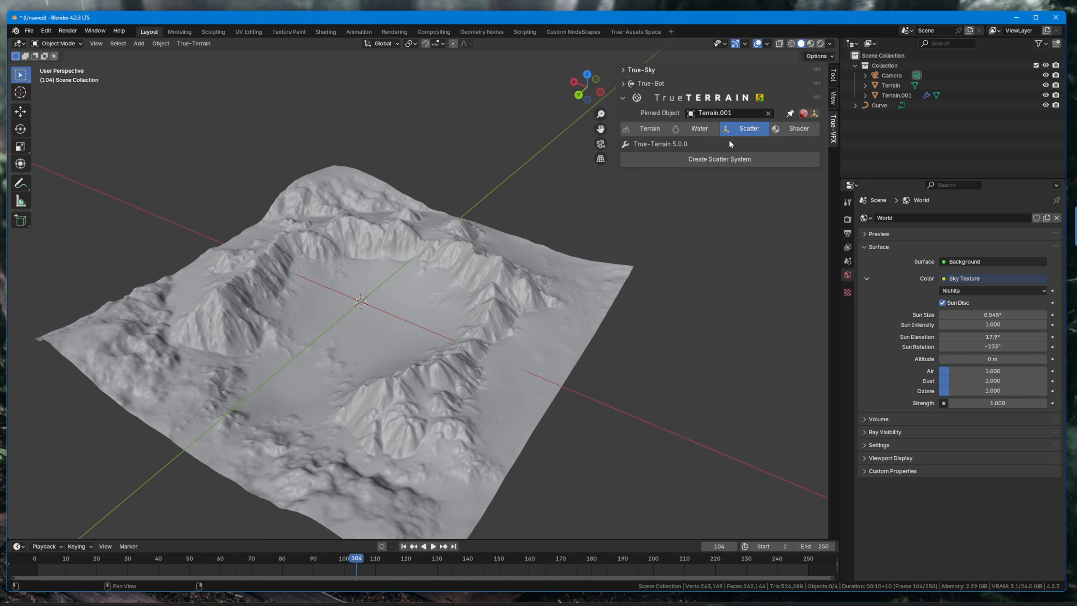
left_click(703, 160)
left_click(692, 196)
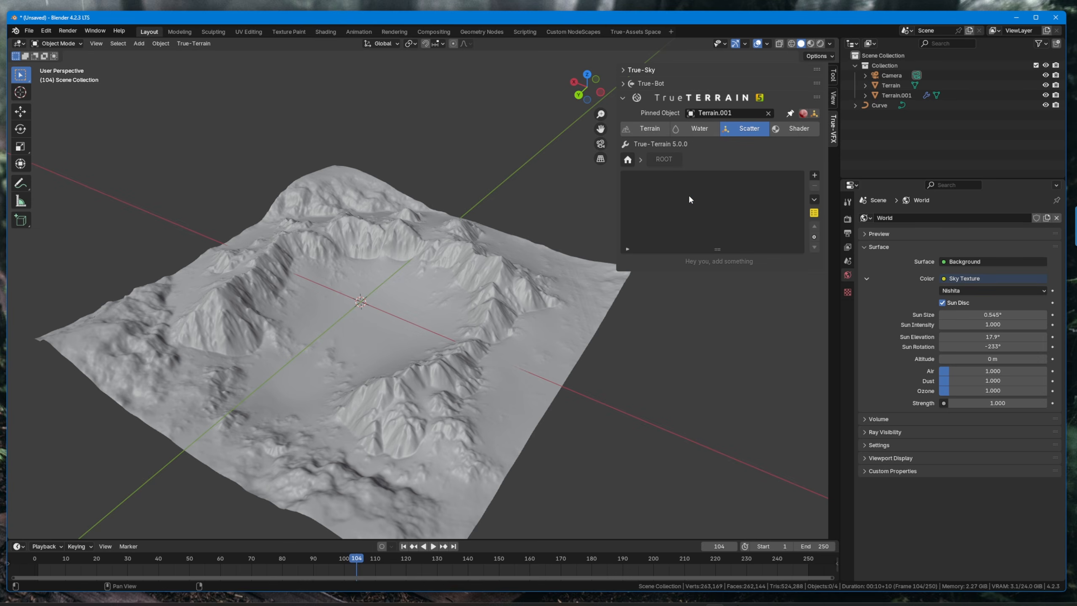
scroll(440, 250, "up", 6)
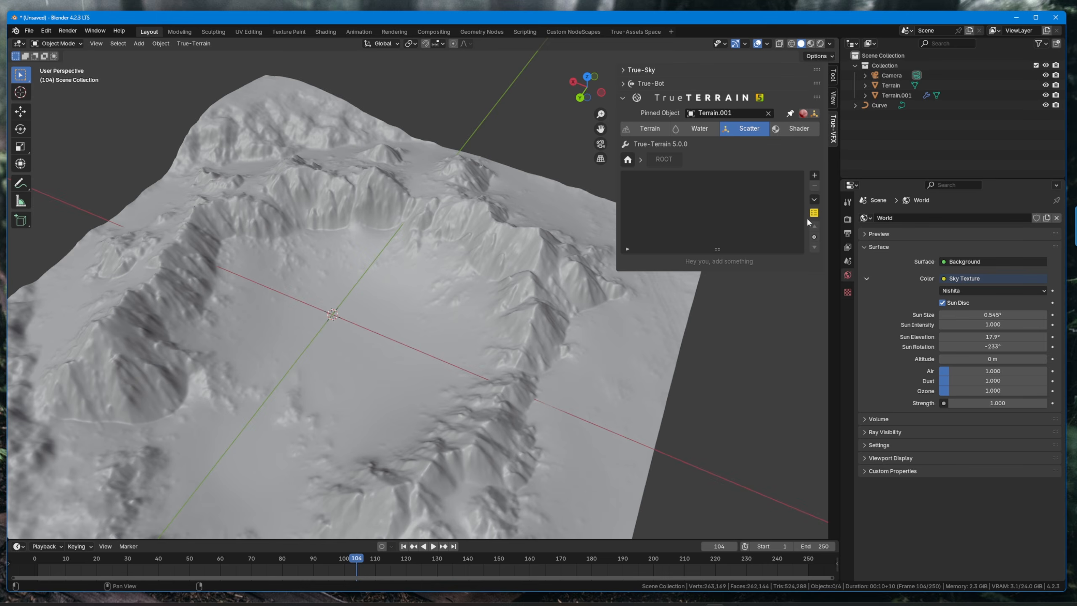
- Select the Terrain.001 object and apply the Deciduous Wood scatter preset to it
left_click(659, 131)
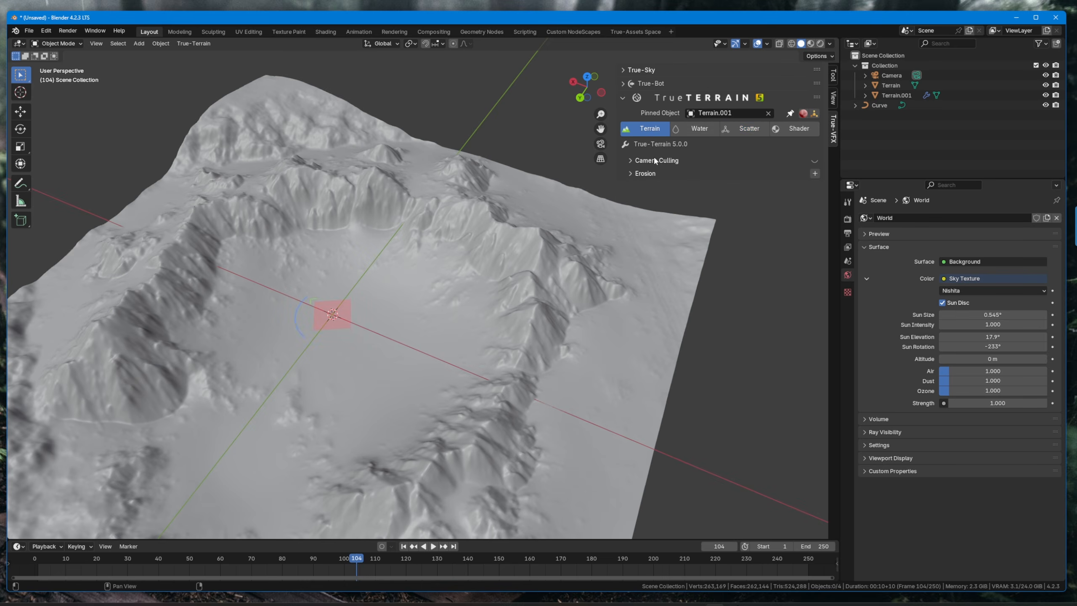
left_click(658, 231)
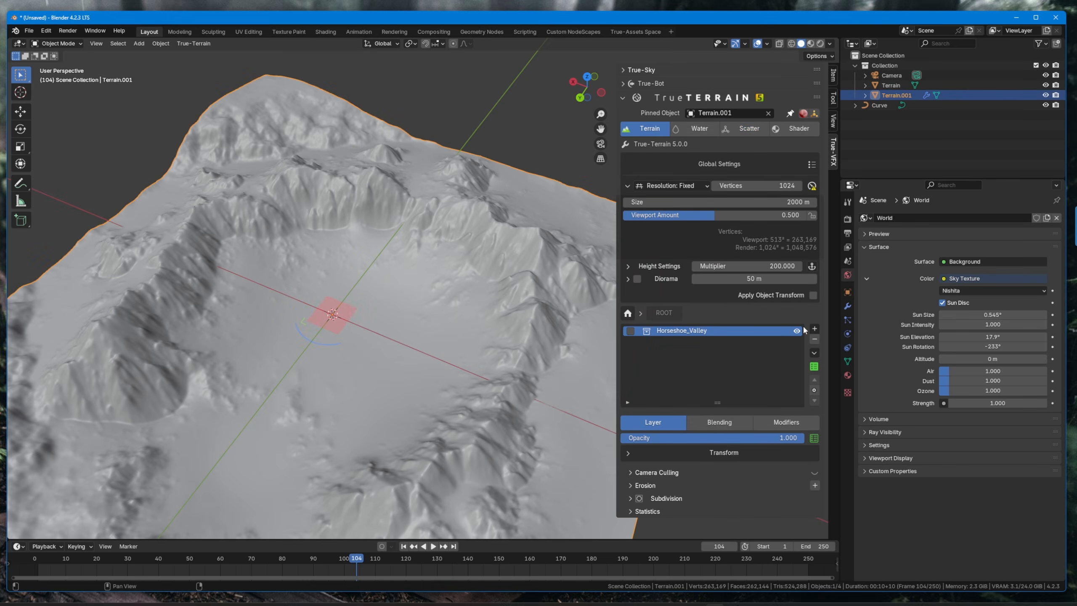
left_click(744, 128)
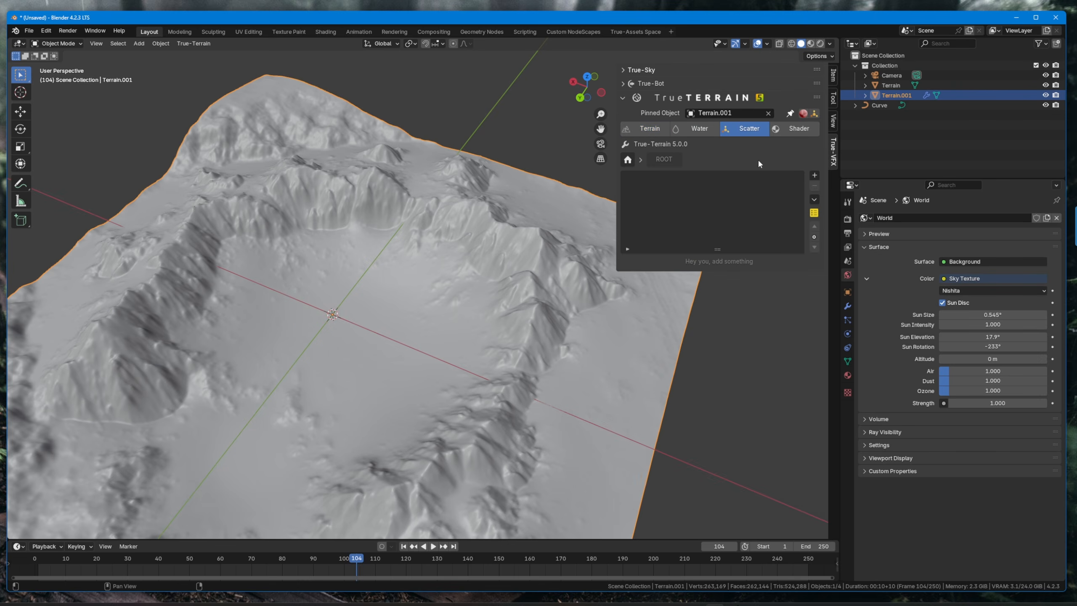
left_click(814, 213)
left_click(817, 144)
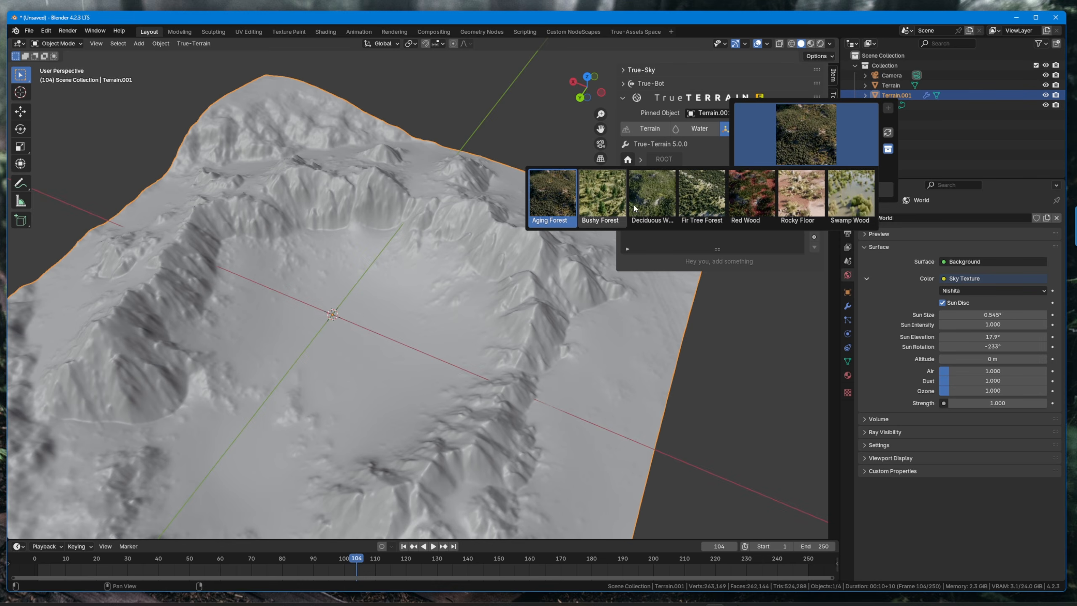
left_click(658, 193)
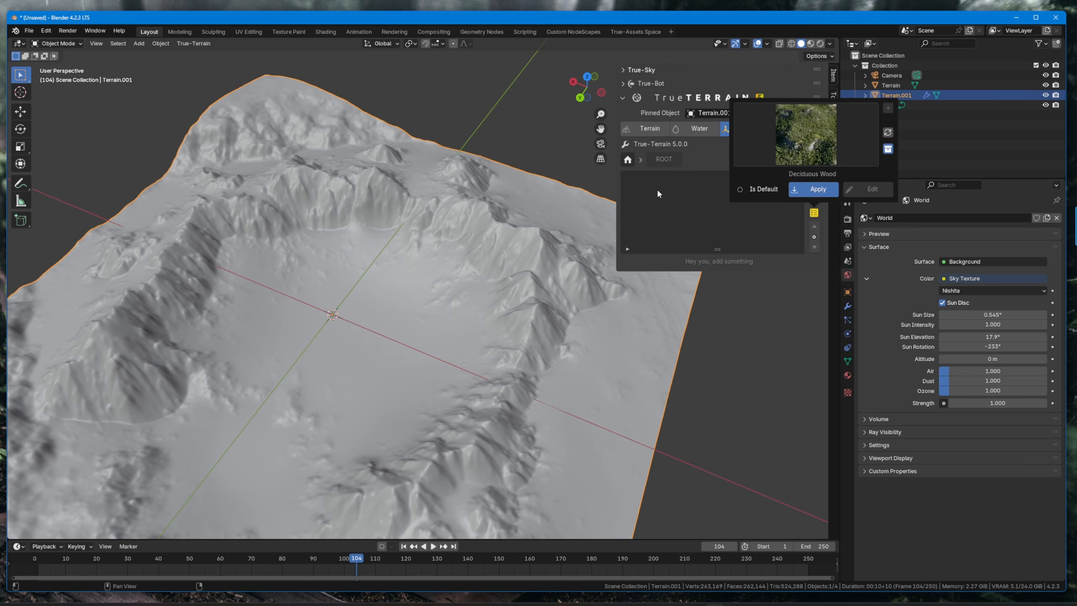
left_click(812, 190)
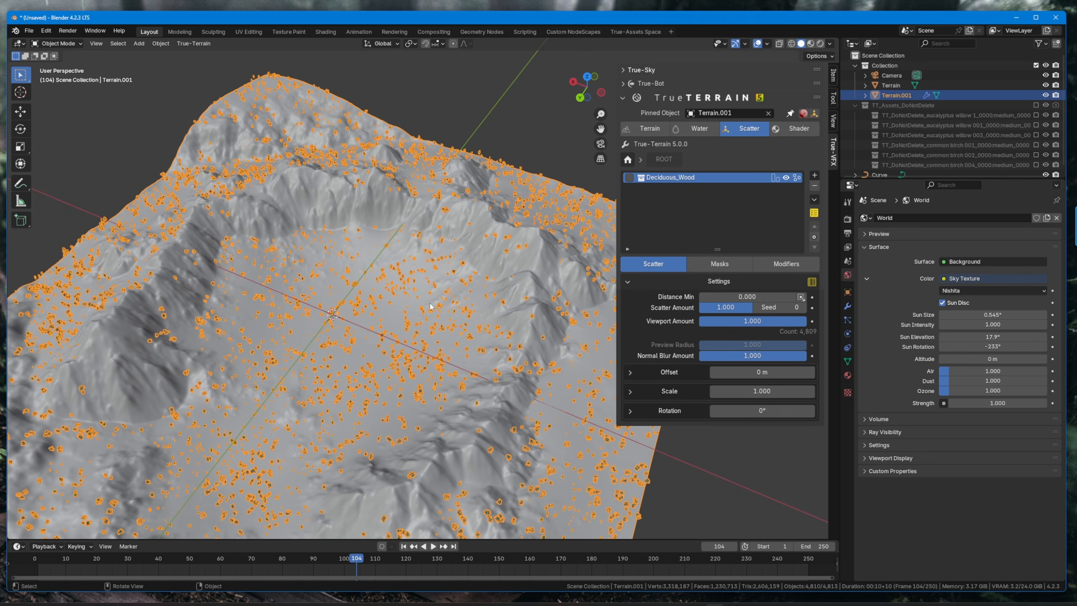
- Display the Deciduous_Wood scatter instances as bounding boxes in the viewport
mouse_move(430, 306)
middle_mouse_down()
mouse_move(427, 338)
mouse_move(416, 333)
mouse_move(450, 300)
middle_mouse_up()
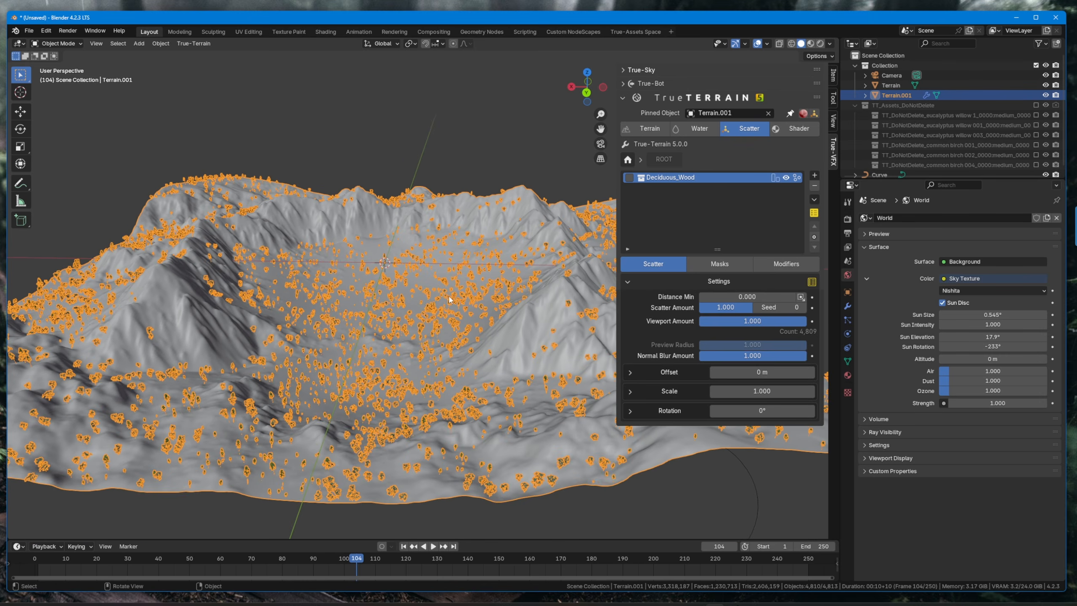
left_click(775, 181)
mouse_move(420, 293)
middle_mouse_down()
mouse_move(437, 301)
mouse_move(481, 294)
mouse_move(530, 267)
mouse_move(456, 305)
mouse_move(426, 302)
mouse_move(475, 295)
mouse_move(464, 301)
middle_mouse_up()
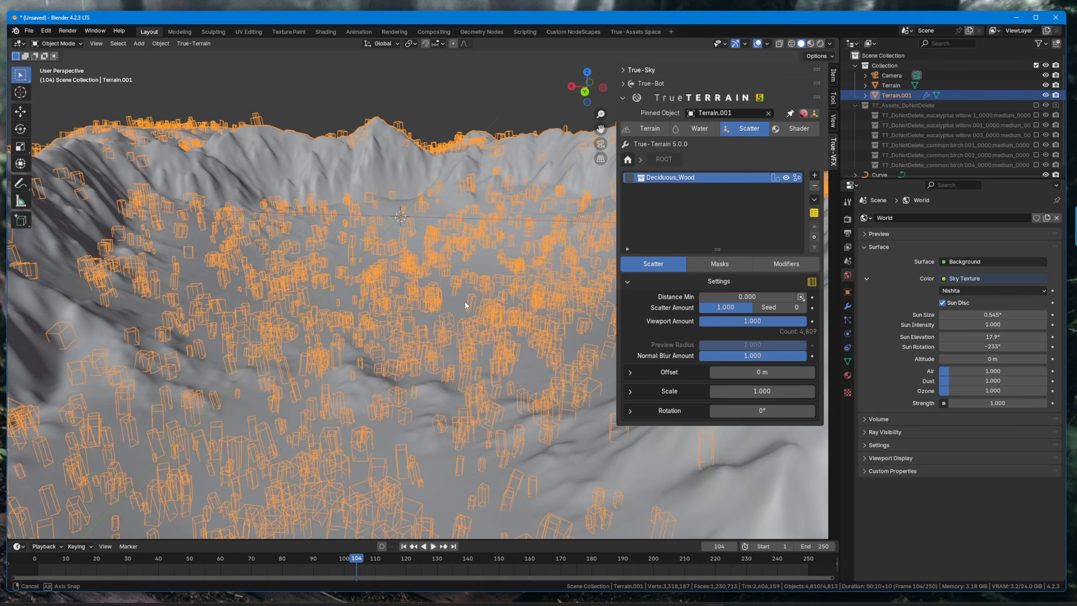
- Switch the viewport to rendered shading and hide the overlays
left_click(820, 44)
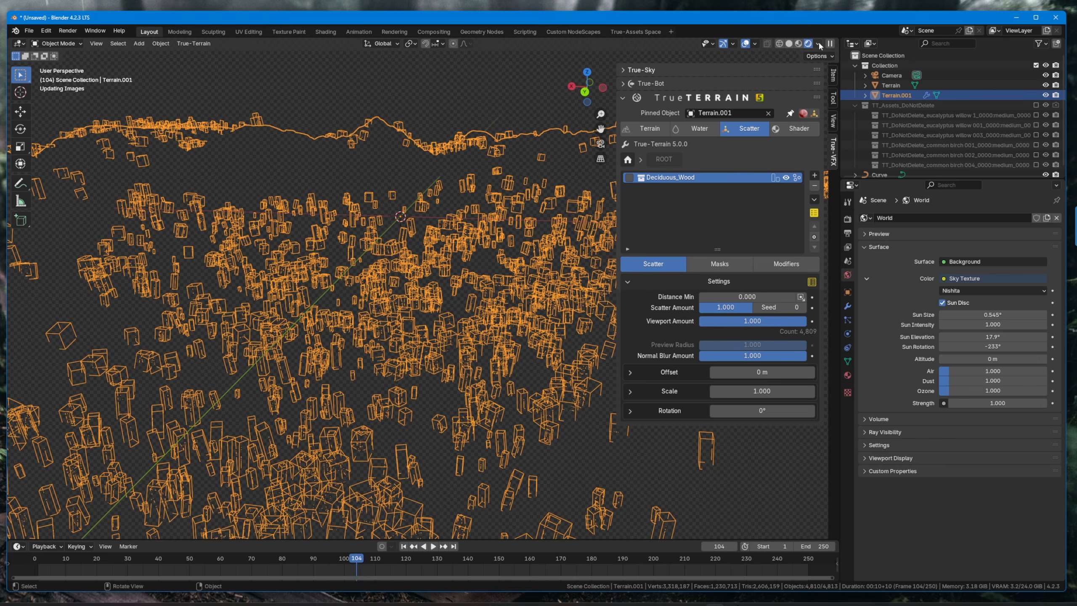
left_click(746, 44)
scroll(466, 221, "down", 5)
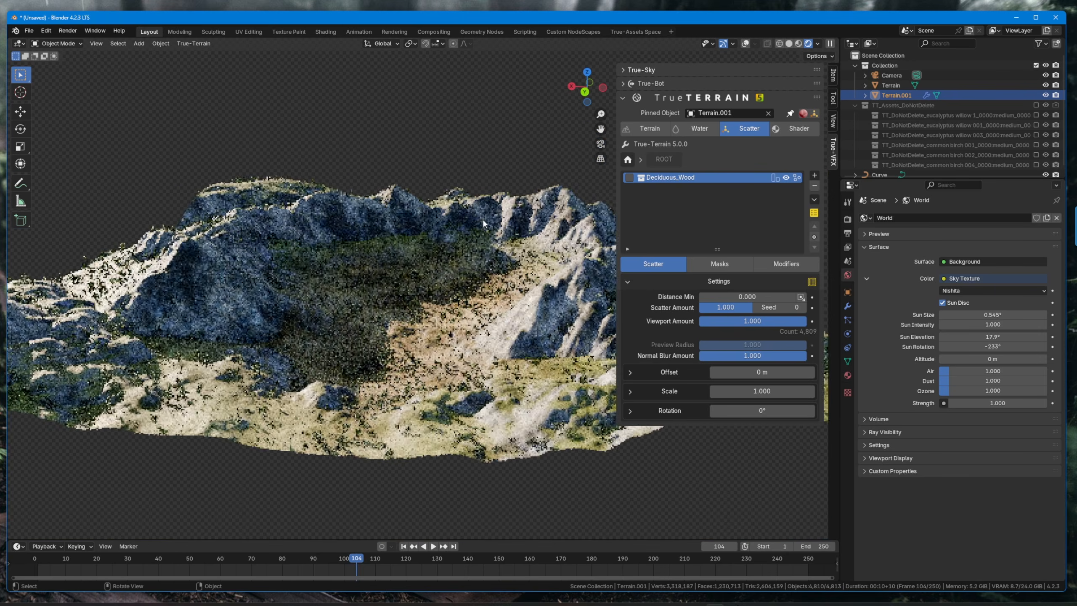
- Frame the forested valley floor from above and align the scene camera to that view
middle_click_drag(466, 219, 384, 259)
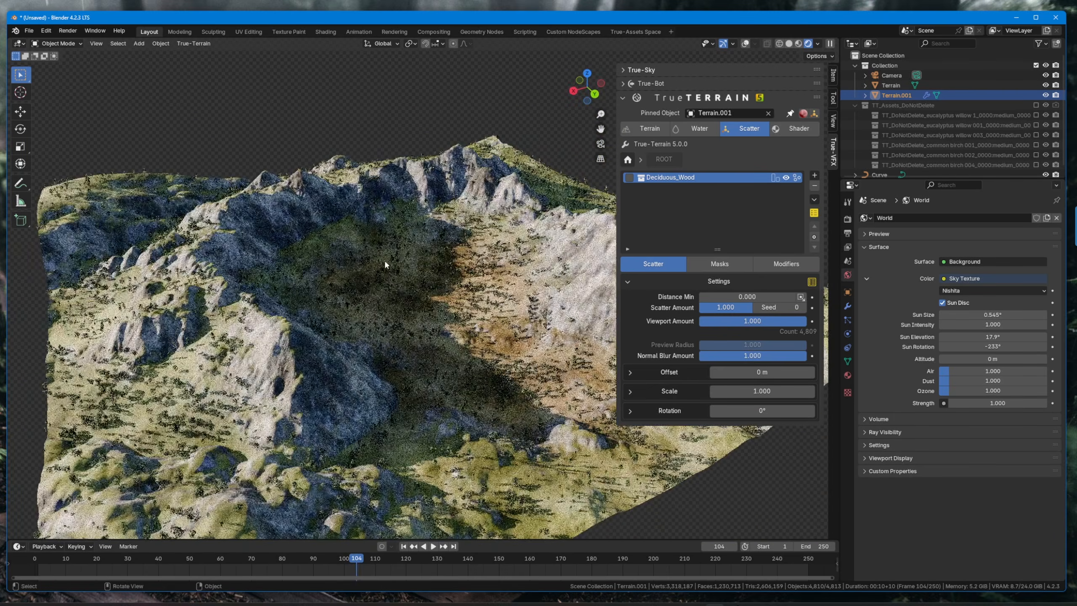
scroll(385, 261, "up", 3)
middle_click_drag(437, 295, 430, 247, "shift")
scroll(430, 247, "down", 2)
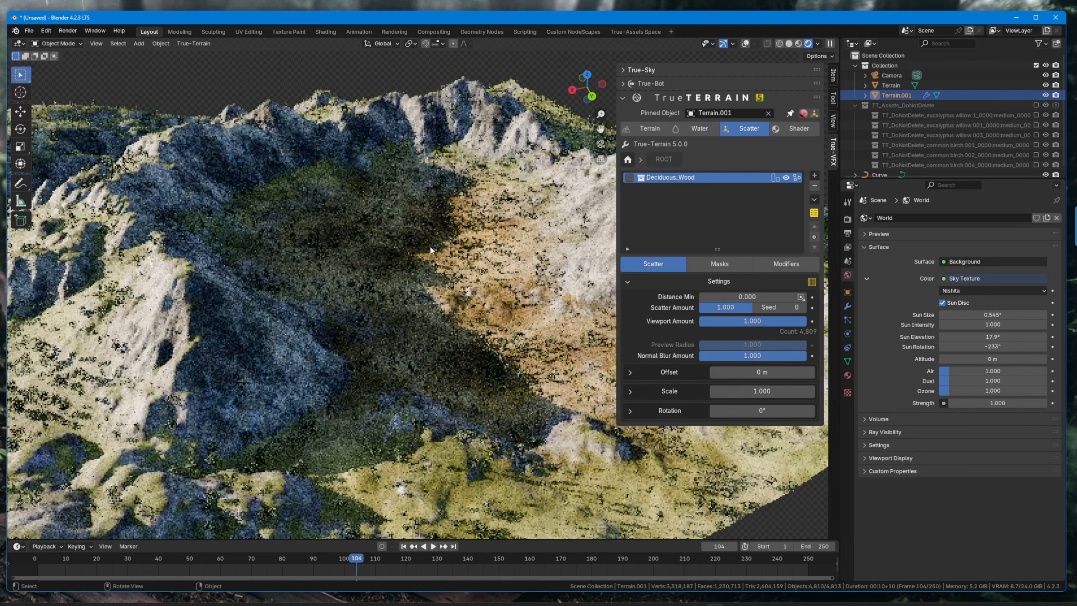
scroll(431, 247, "up", 1)
right_click(429, 245)
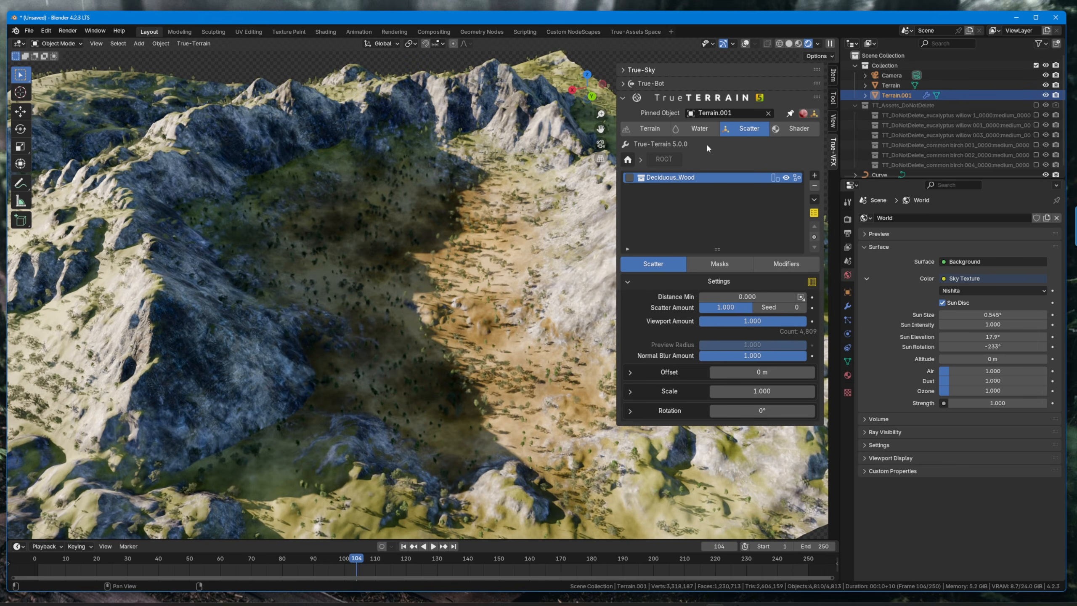
left_click(884, 75)
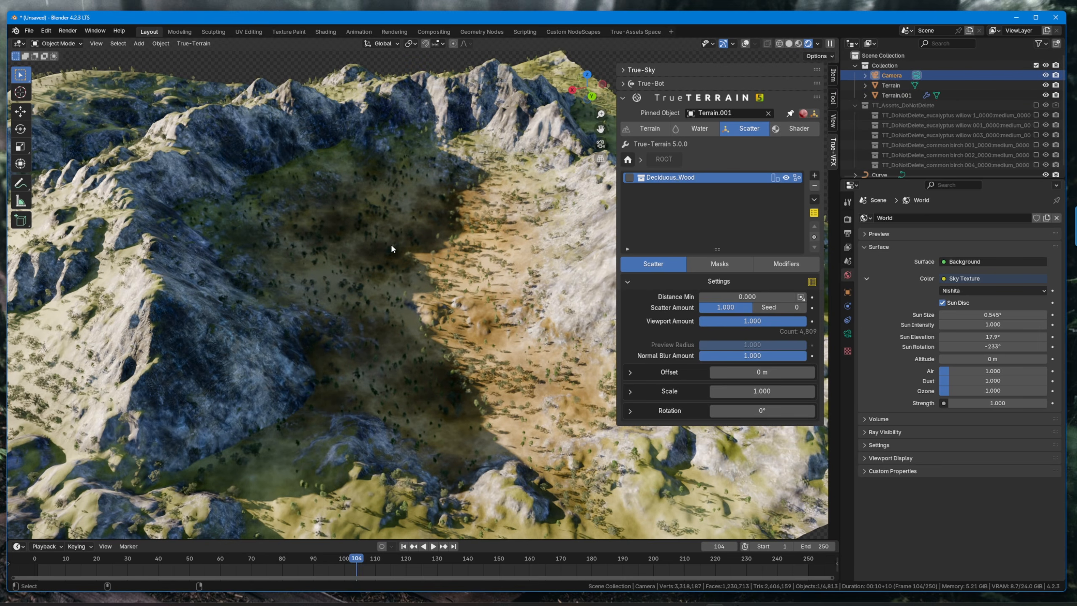
key("KP_0")
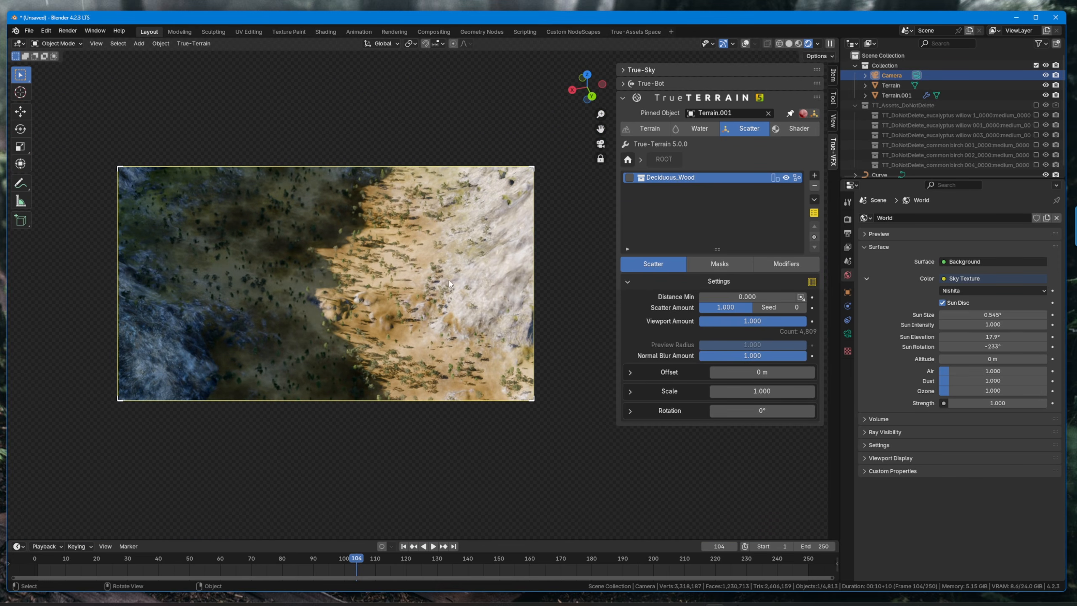
- Open the Deciduous_Wood group to review its Willow layer's scatter settings, and check the terrain's global settings
double_click(652, 179)
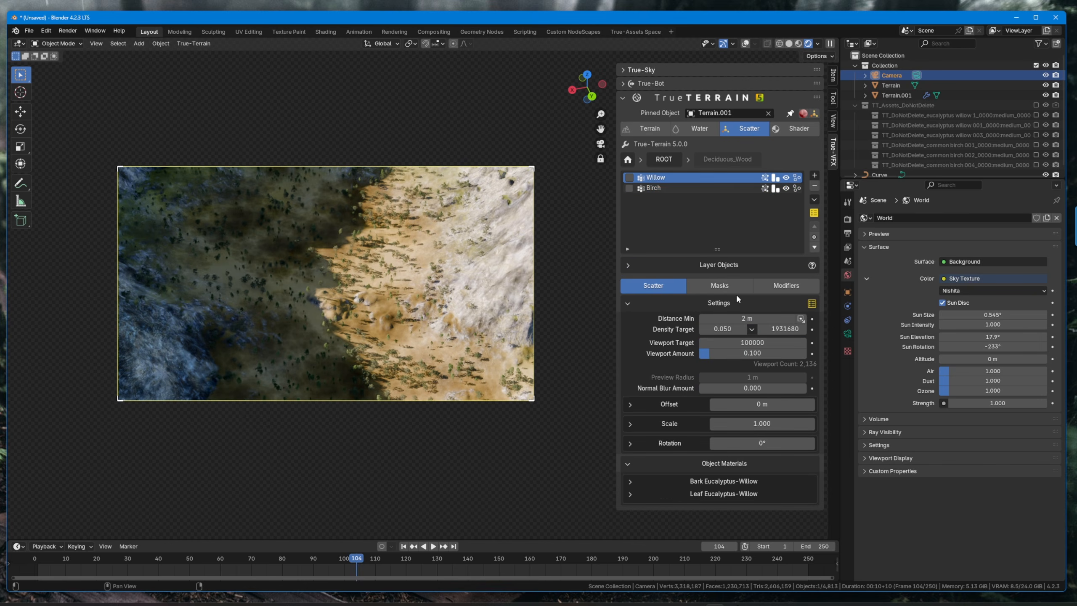
left_click(651, 130)
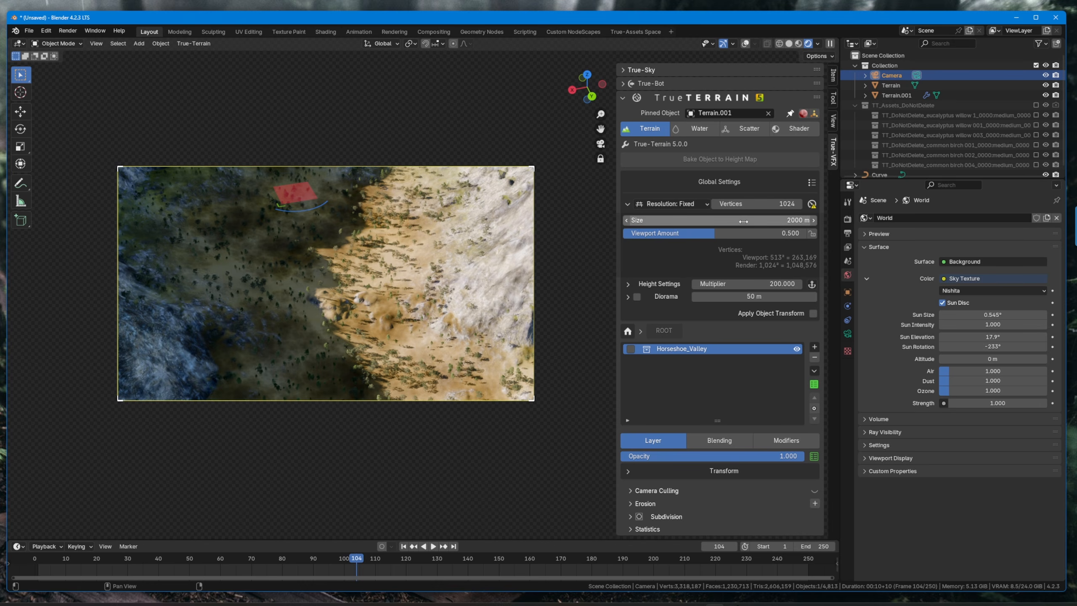
- Switch the viewport to solid shading and save the project as Terrain TT5 tut.blend
key("z")
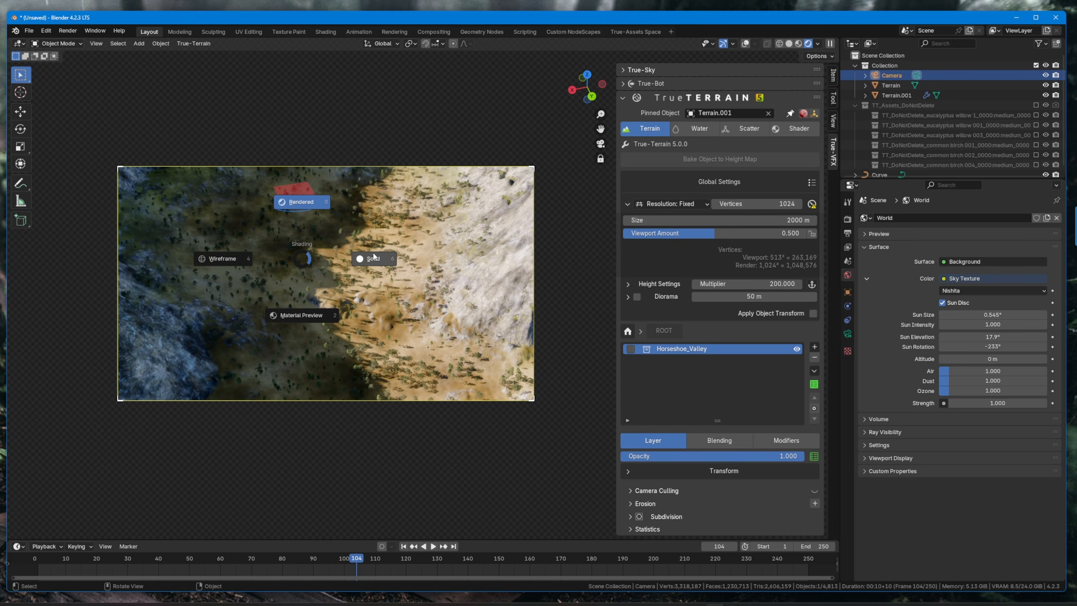
left_click(383, 256)
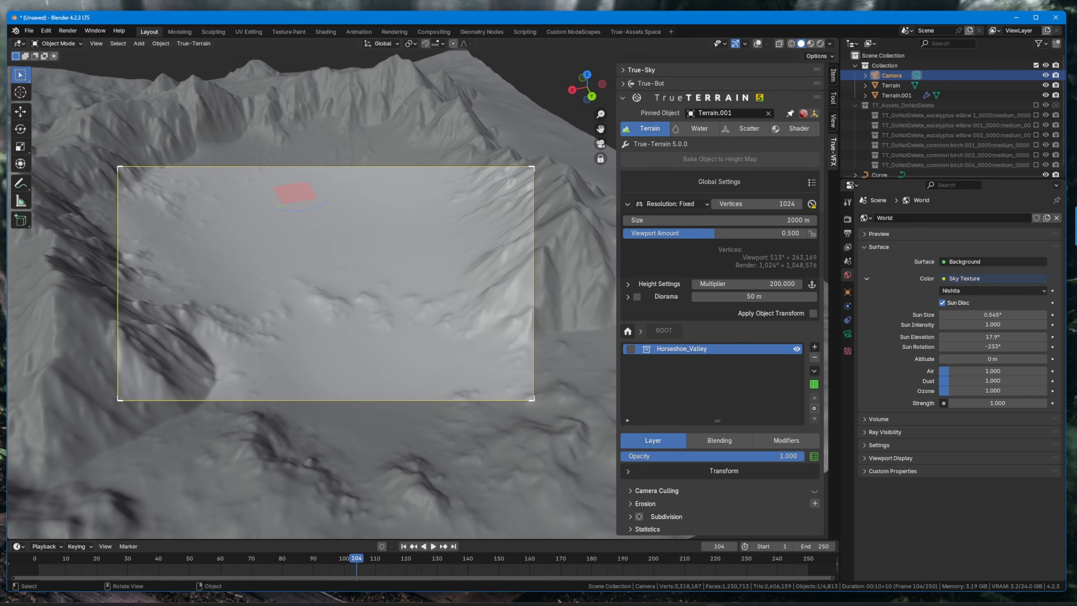
key("ctrl+s")
- Set the output resolution scale to 50% and render the camera view as a still image
left_click(847, 233)
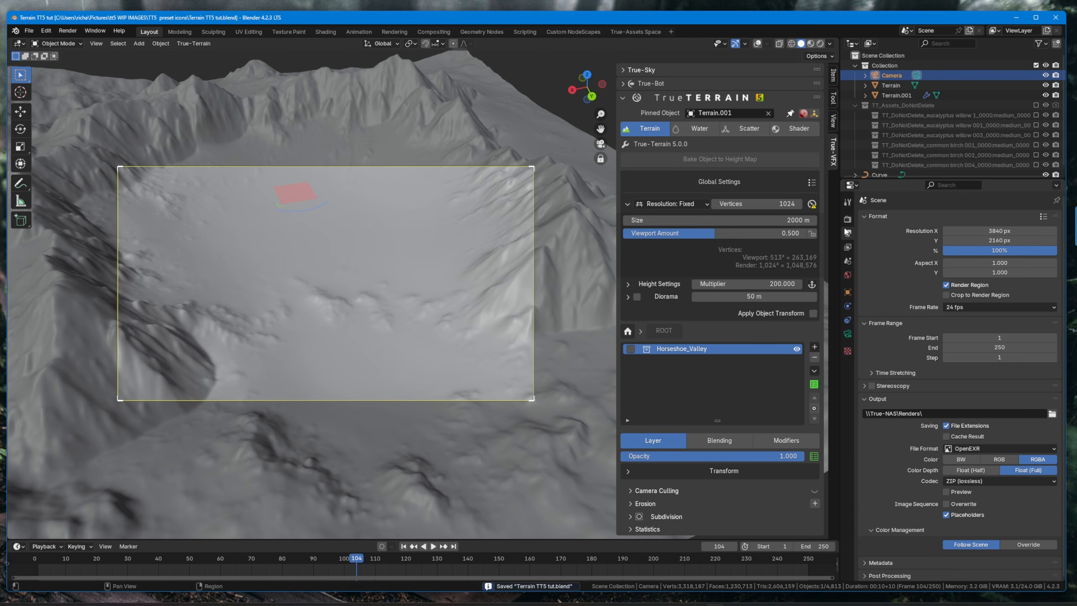
left_click(1002, 248)
type("50")
key("Return")
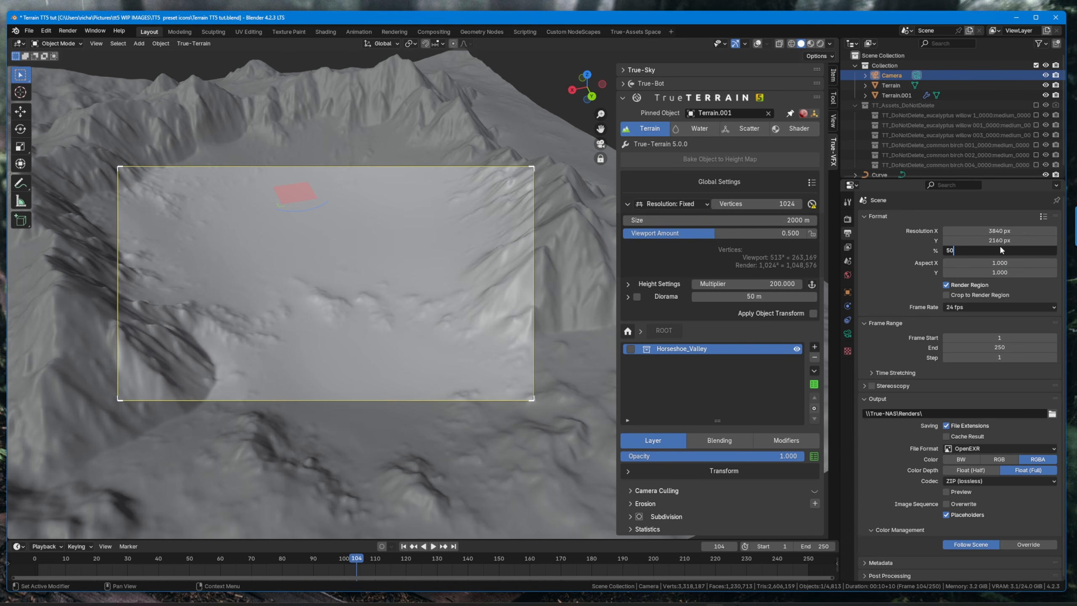
key("F12")
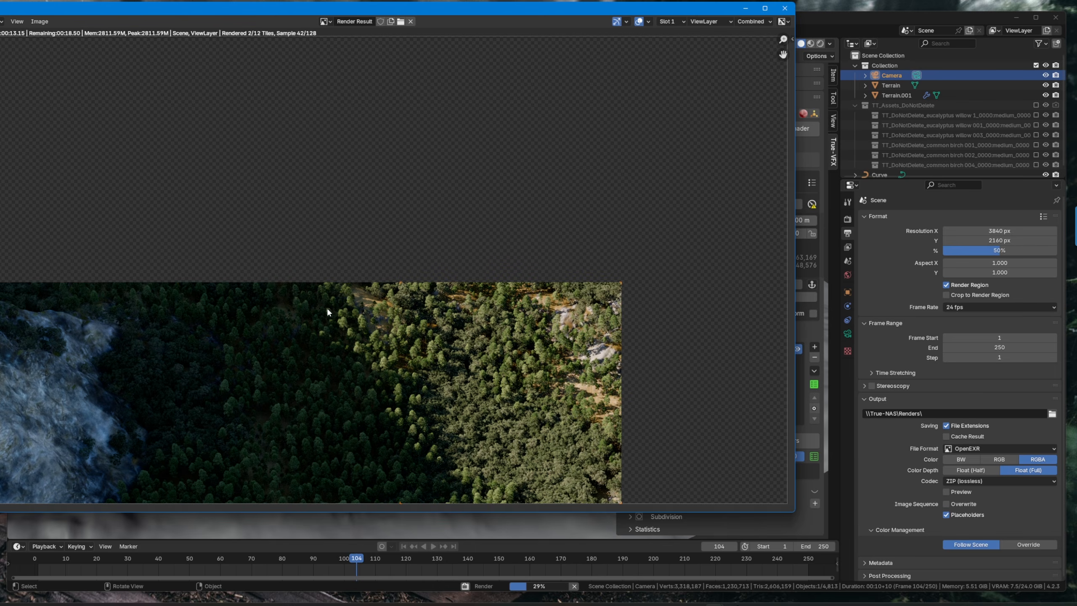
- Examine the rendered image's forest density, tree detail and rocky slopes up close and as a whole
scroll(422, 308, "up", 5)
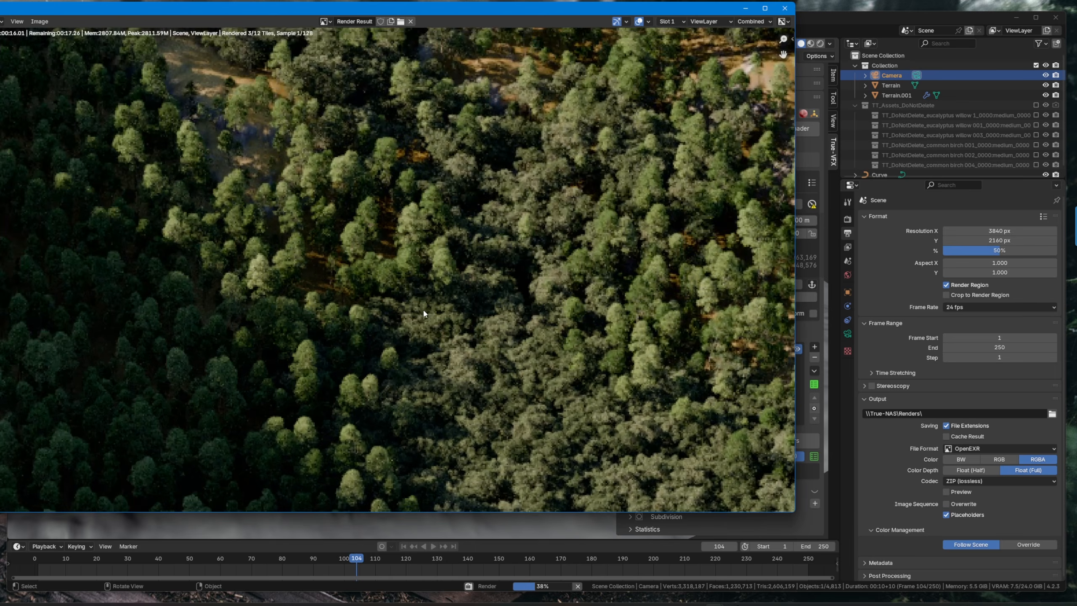
scroll(437, 281, "down", 4)
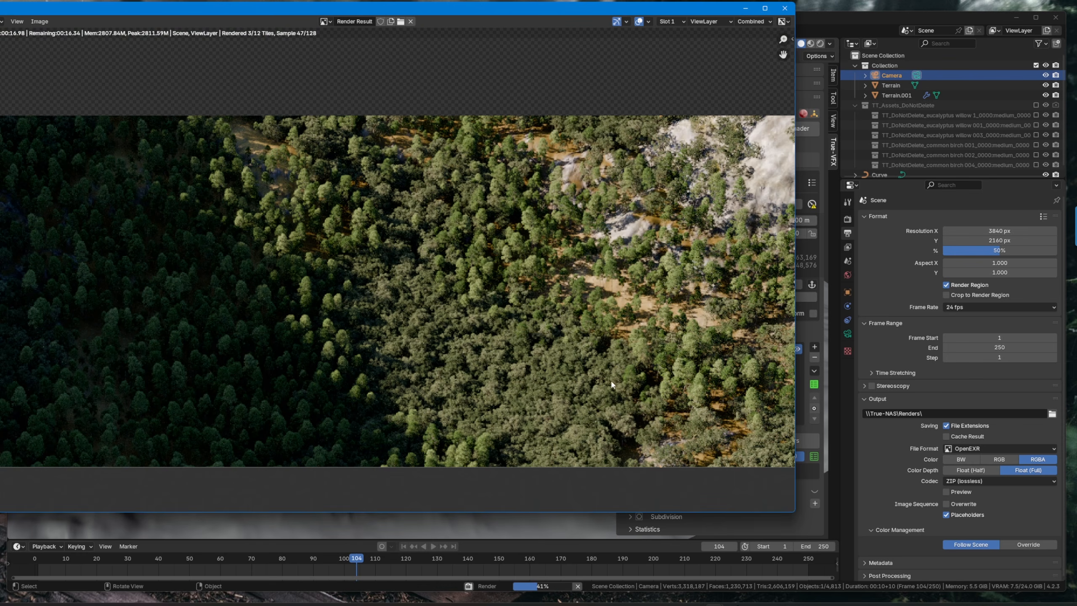
scroll(611, 381, "down", 1)
middle_click_drag(405, 173, 505, 314)
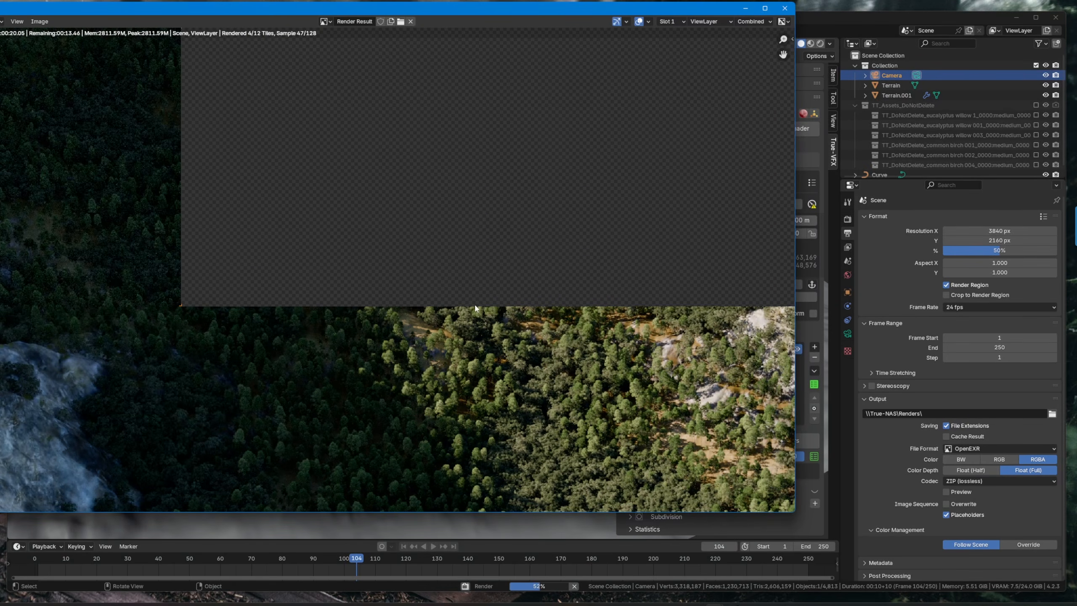
scroll(390, 275, "down", 3)
middle_click_drag(290, 246, 327, 275)
scroll(378, 297, "up", 1)
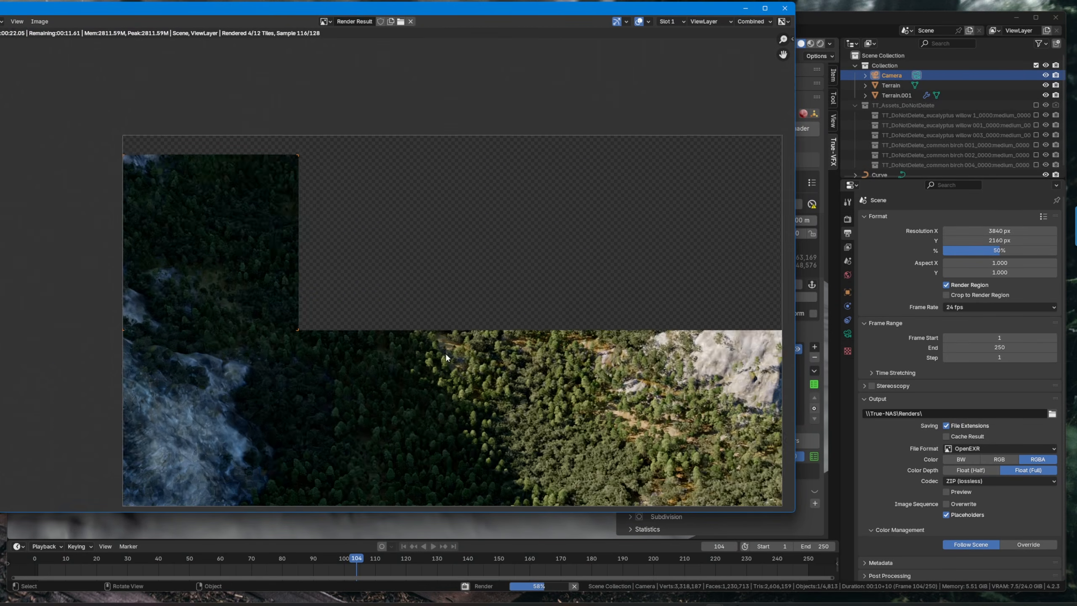
scroll(445, 358, "up", 3)
middle_click_drag(550, 352, 431, 323)
scroll(429, 336, "down", 2)
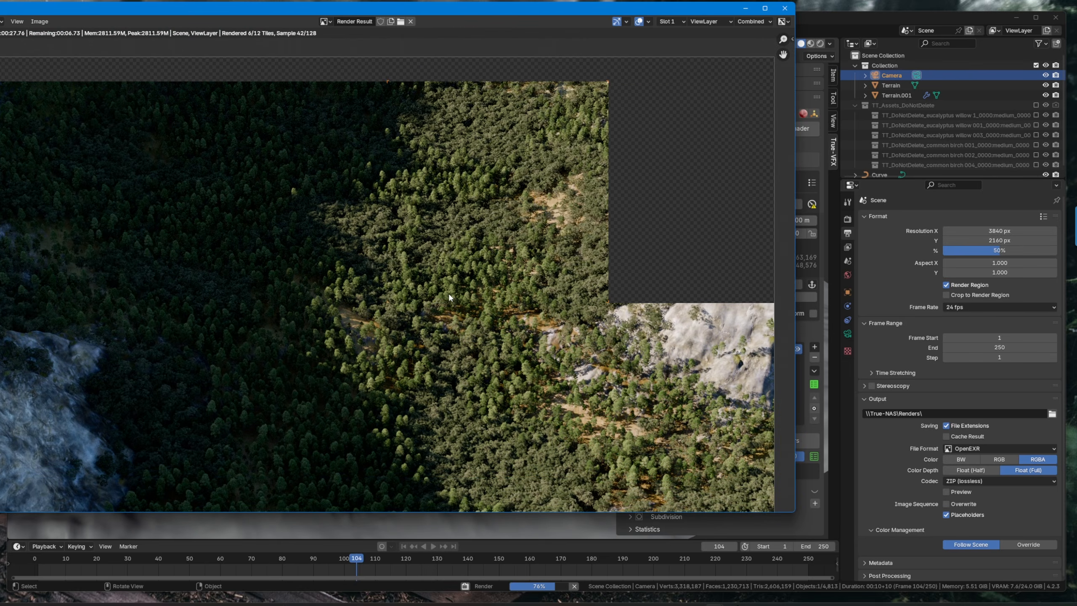
- Inspect the render in progress up close, view the finished image in full, and close the render window
scroll(448, 294, "down", 3)
scroll(448, 292, "up", 2)
scroll(447, 293, "up", 2)
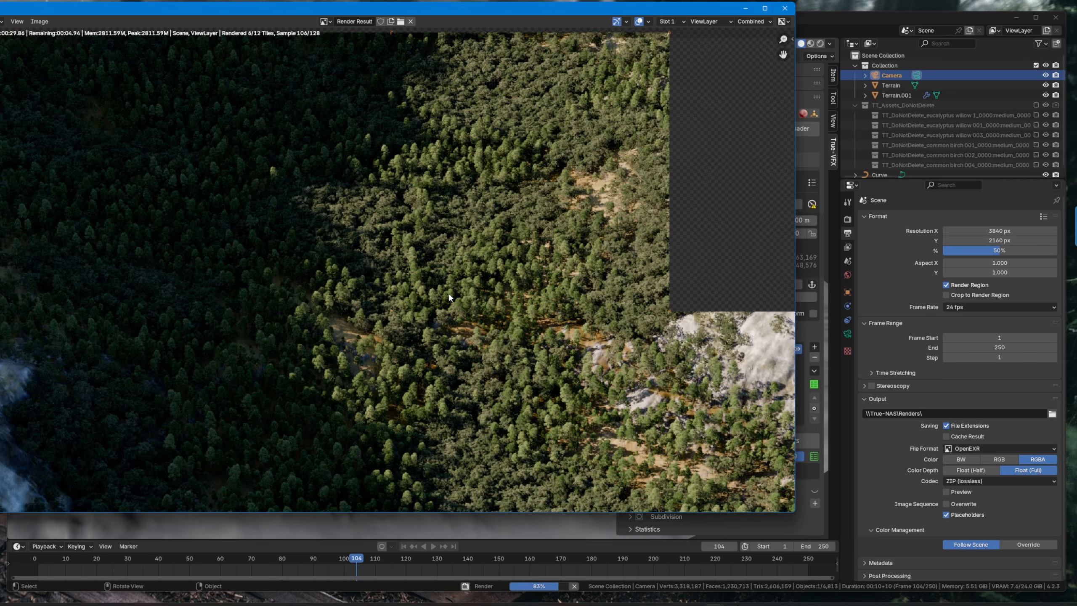
scroll(447, 292, "down", 2)
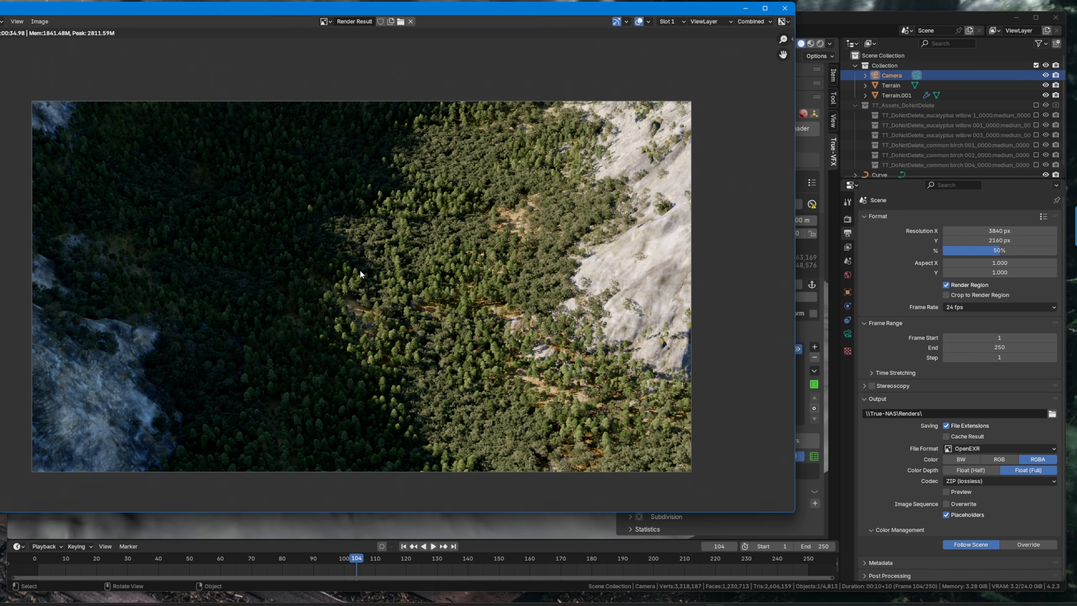
key("Escape")
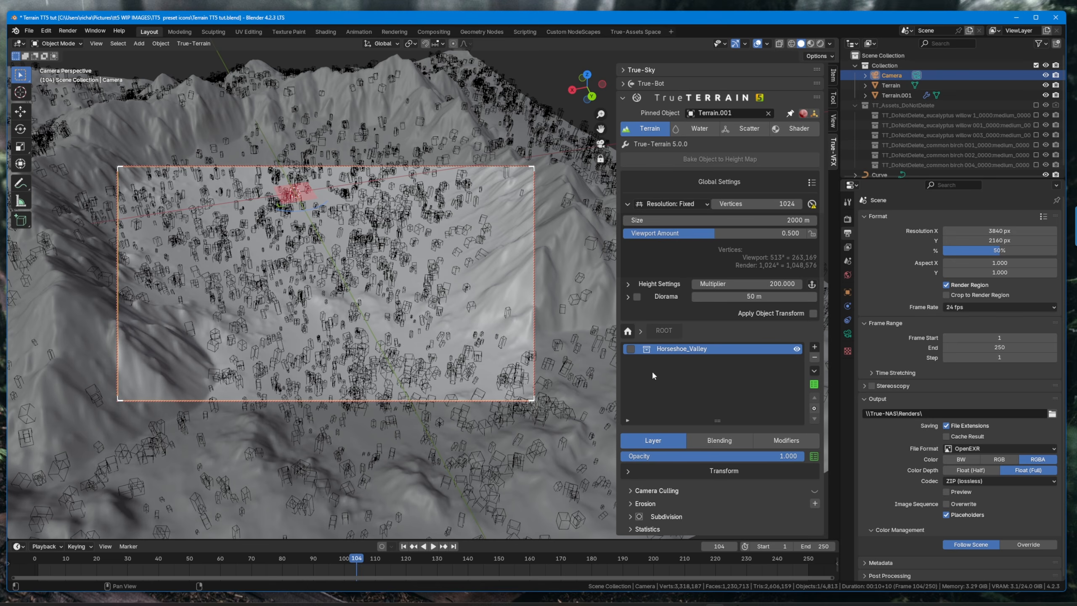
- Open the Horseshoe_Valley terrain group and review the Crater layer's image, height and size settings
double_click(648, 352)
scroll(698, 401, "down", 5)
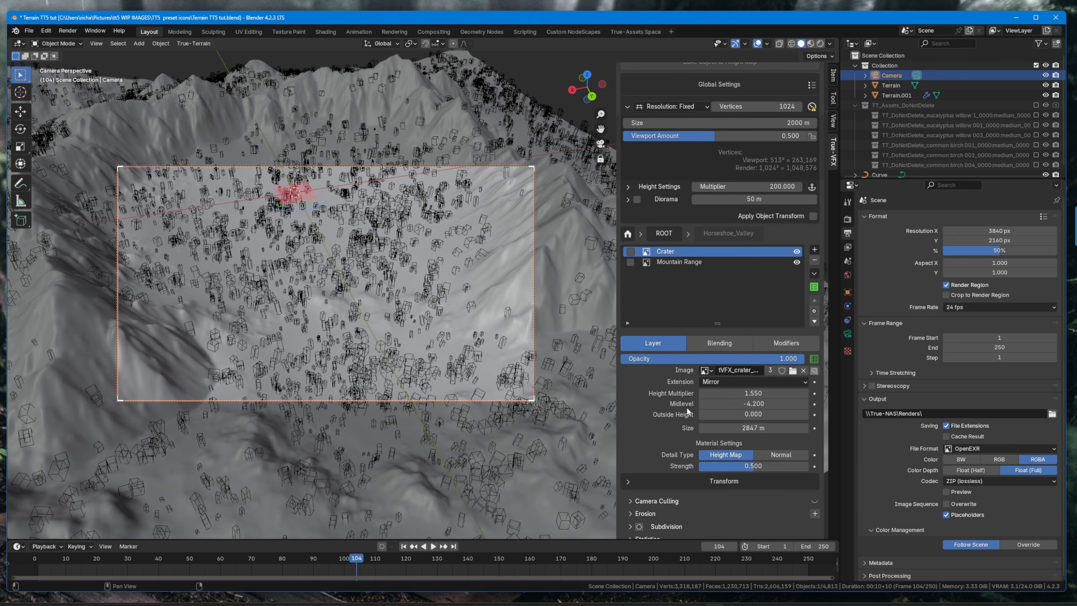
scroll(747, 186, "up", 5)
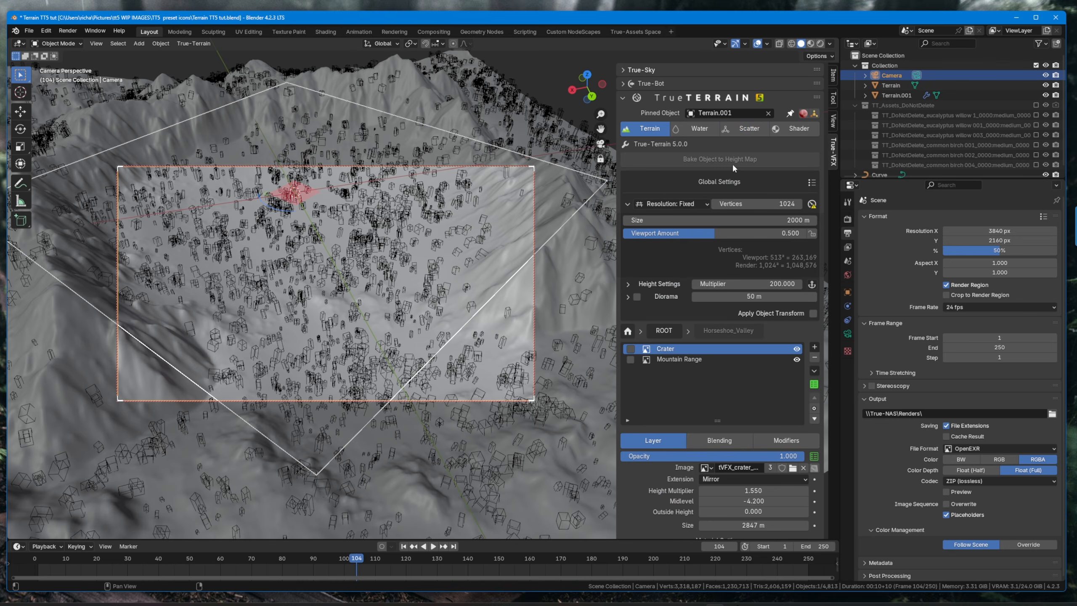
- Try different minimum distance and density values, including a density of 6.150, on the Willow scatter layer and undo them
left_click(749, 129)
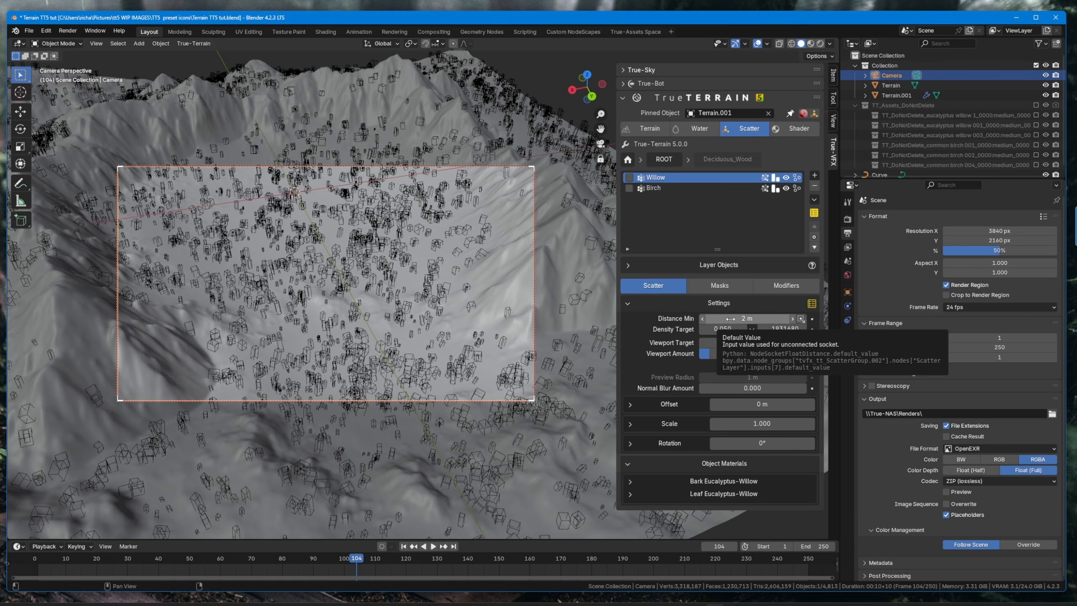
mouse_move(731, 319)
left_mouse_down()
mouse_move(746, 320)
mouse_move(731, 322)
left_mouse_up()
key("ctrl+z")
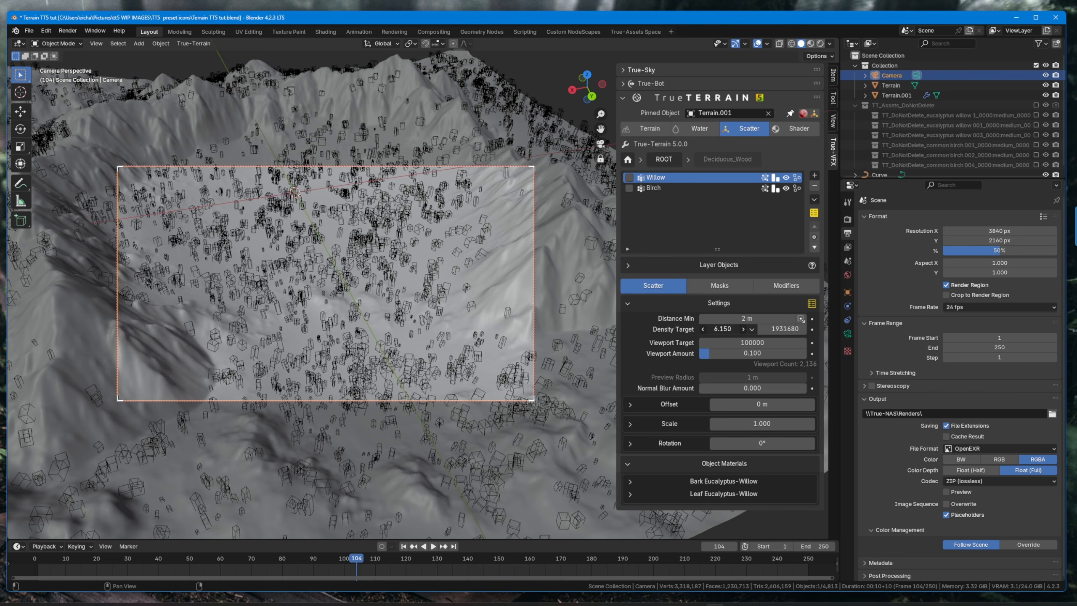
left_click_drag(720, 328, 720, 329)
key("ctrl+z")
- Switch the Willow layer's density control to Target and set its render target to 10000
left_click(753, 330)
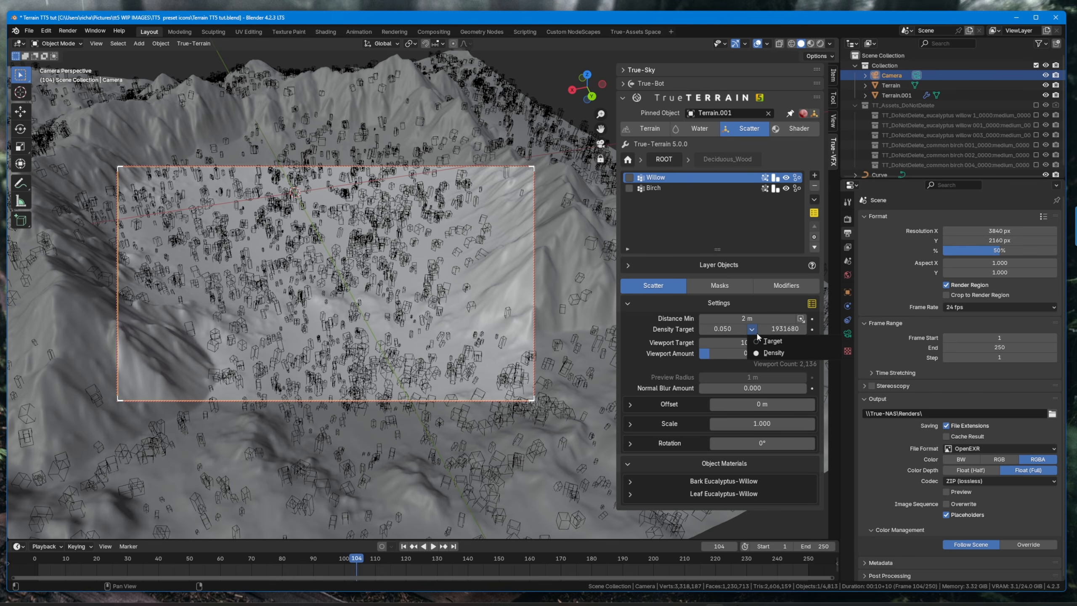
left_click(770, 341)
left_click(720, 330)
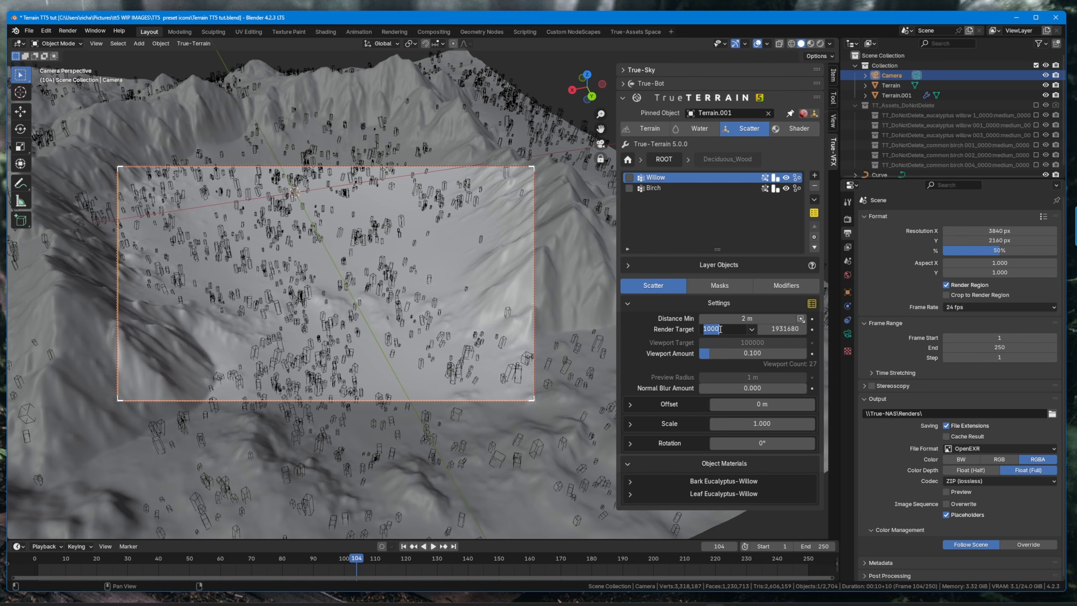
type("10000")
key("Return")
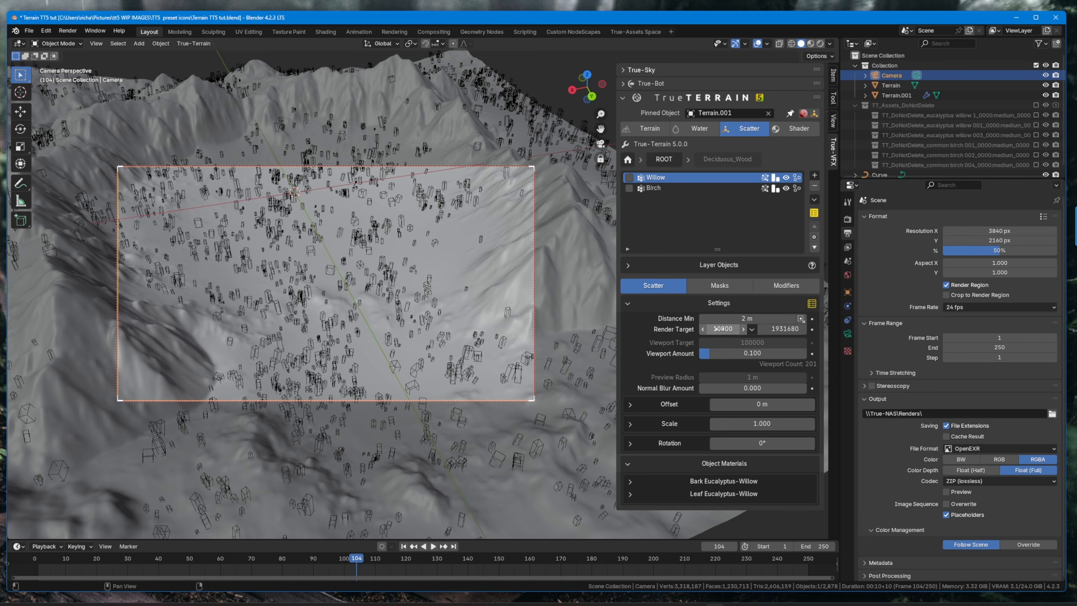
- Return the Willow layer's distribution control to Density mode, leaving the density value as it is
left_click(753, 331)
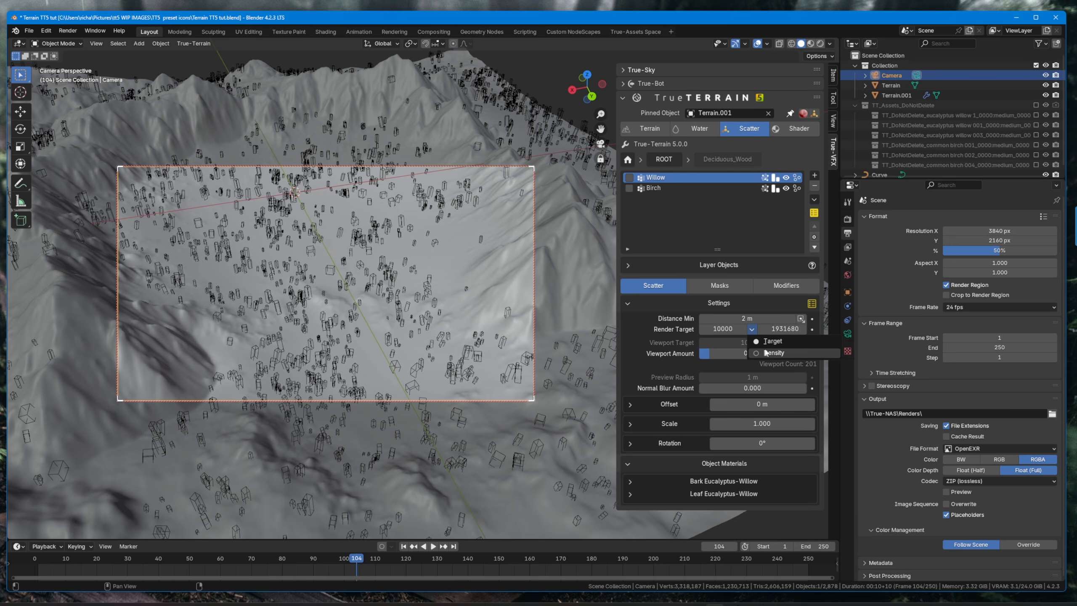
left_click(766, 352)
left_click(724, 329)
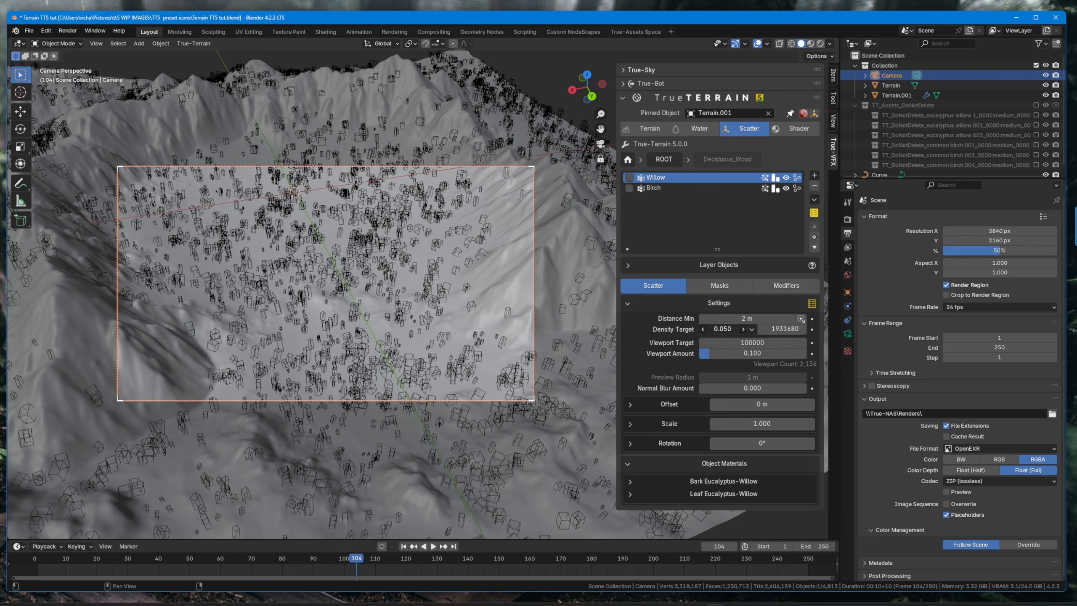
key("Escape")
- Set the Willow layer's scatter seed to 1931683
left_click(804, 329)
left_click(803, 329)
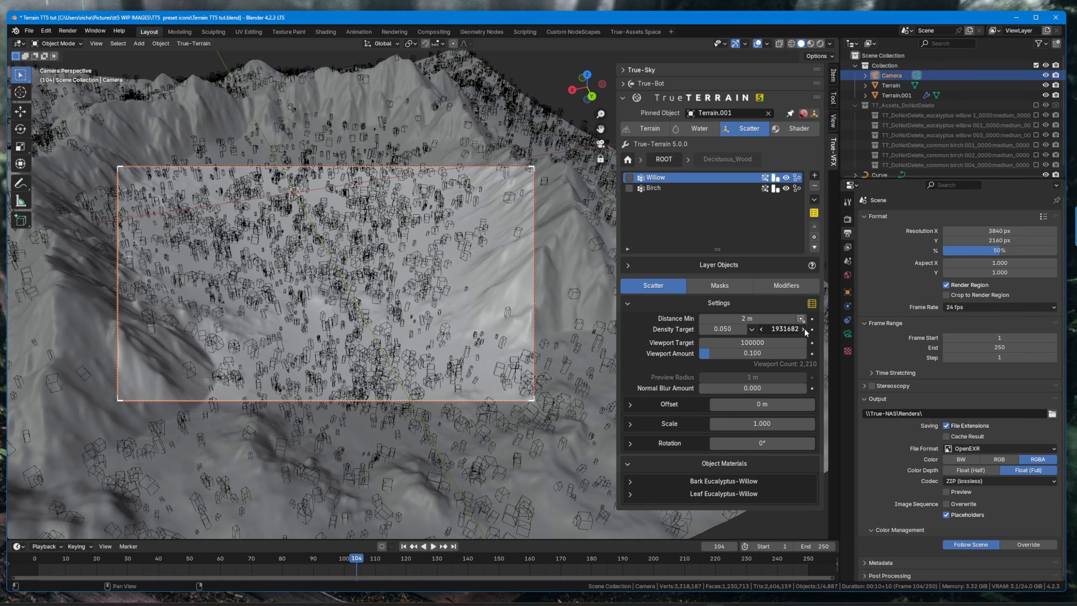
left_click(803, 330)
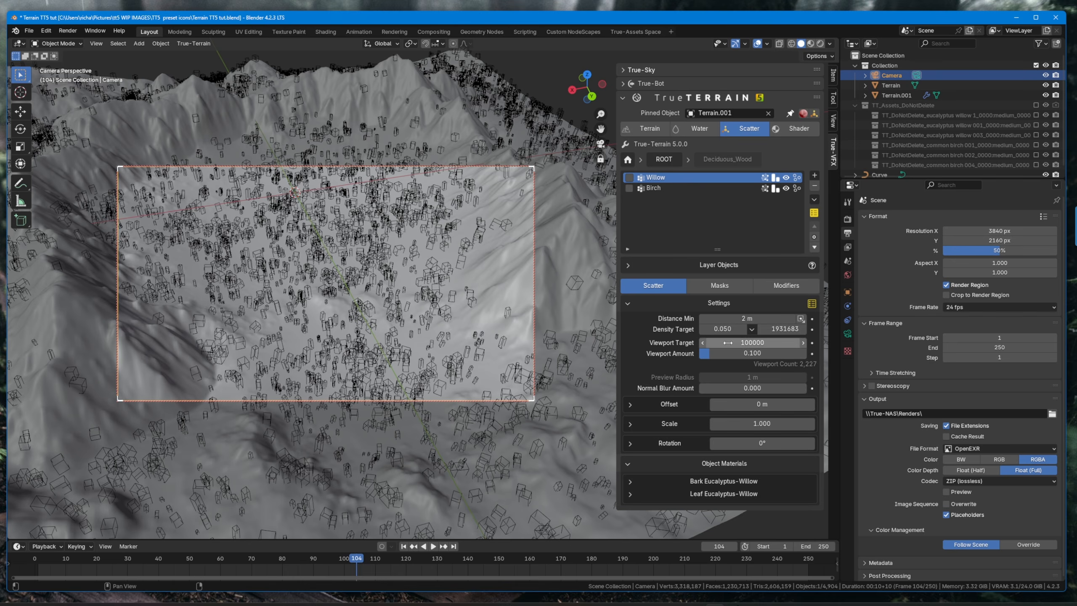
- Try a viewport amount of 0.656 on the Willow layer and undo it, and preview an offset change without keeping it
left_click_drag(707, 353, 769, 354)
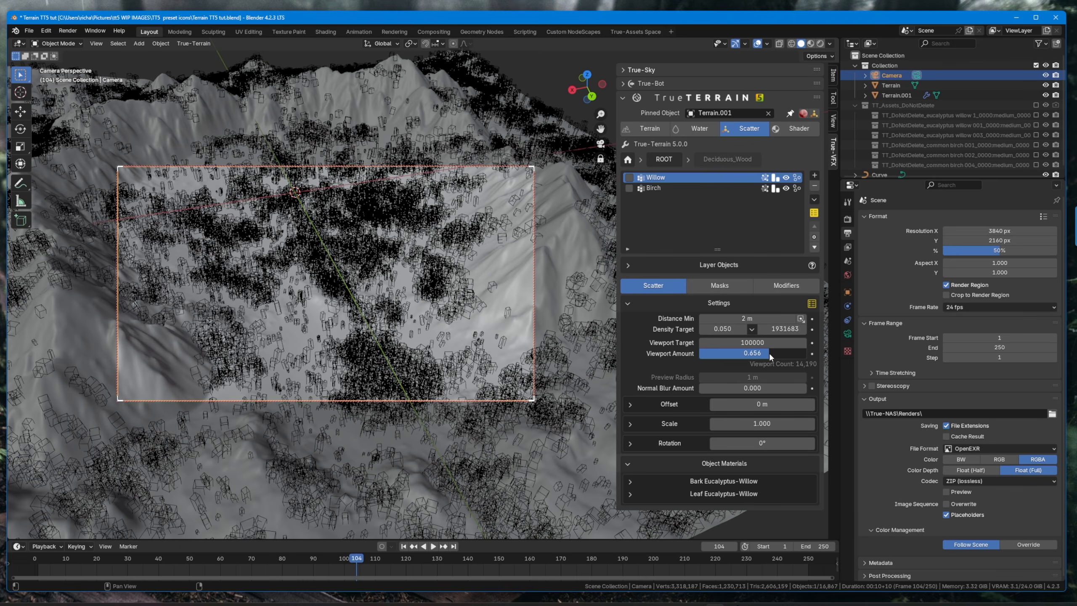
key("ctrl+z")
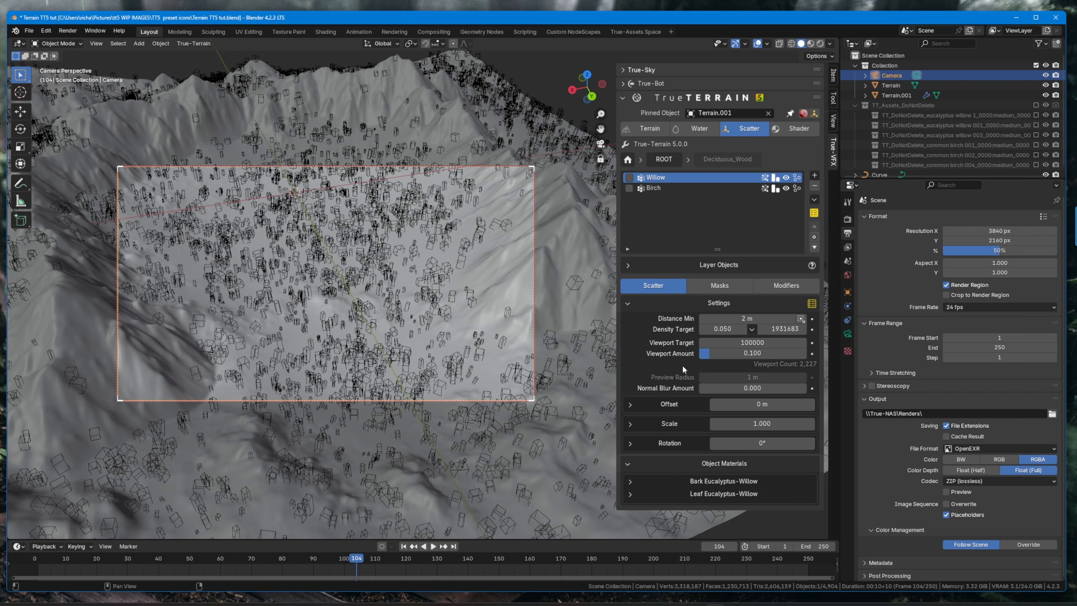
left_click(648, 403)
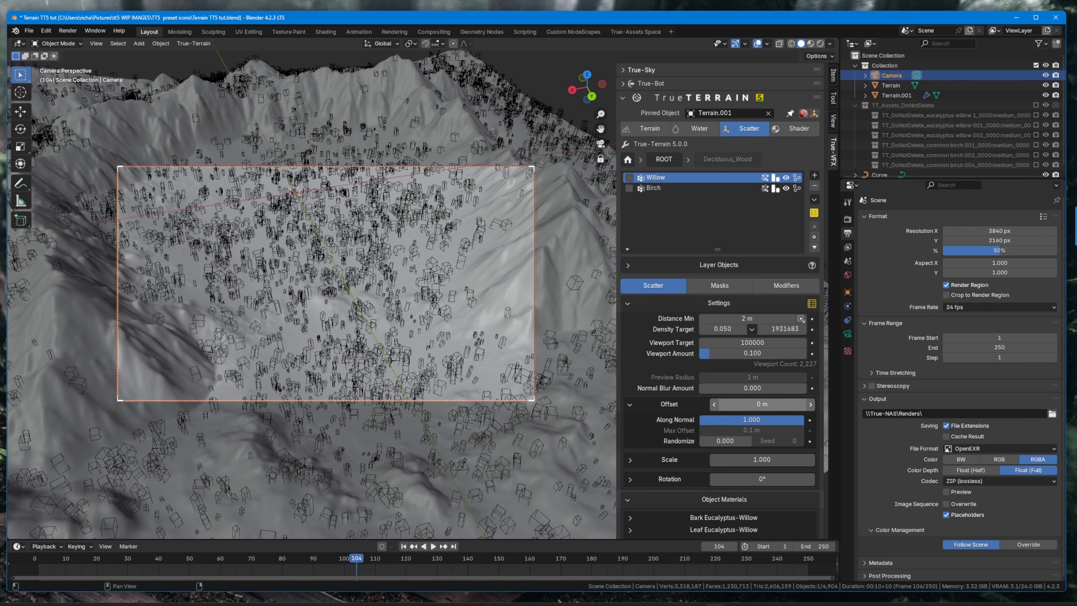
left_click_drag(742, 404, 695, 403)
left_click(631, 404)
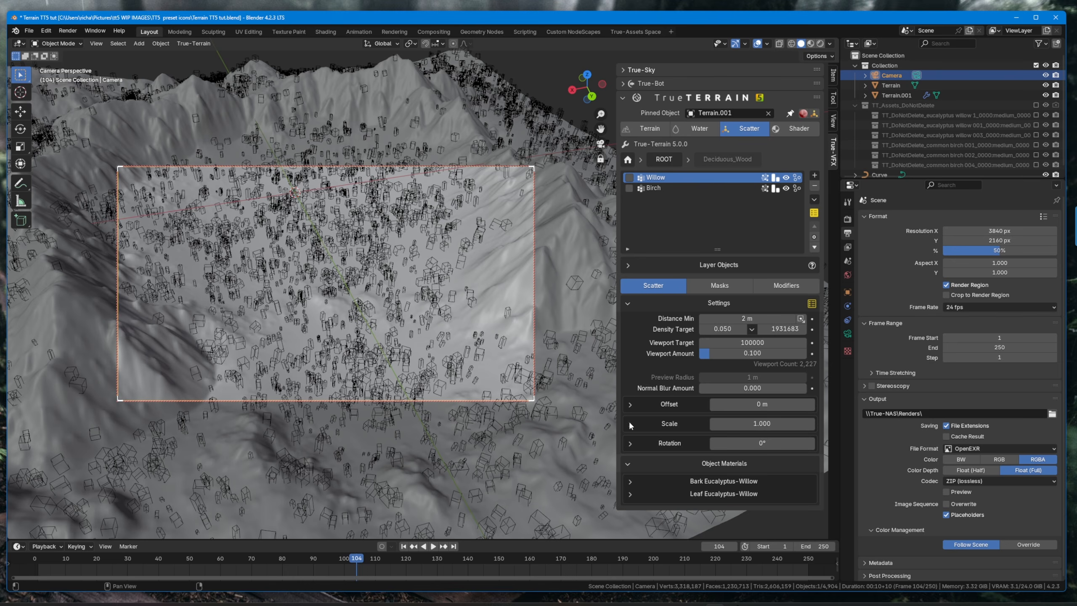
- Try a scale of 10.500 on the Willow layer's trees, undo it, and collapse the scale settings
left_click(629, 423)
left_click_drag(762, 423, 802, 424)
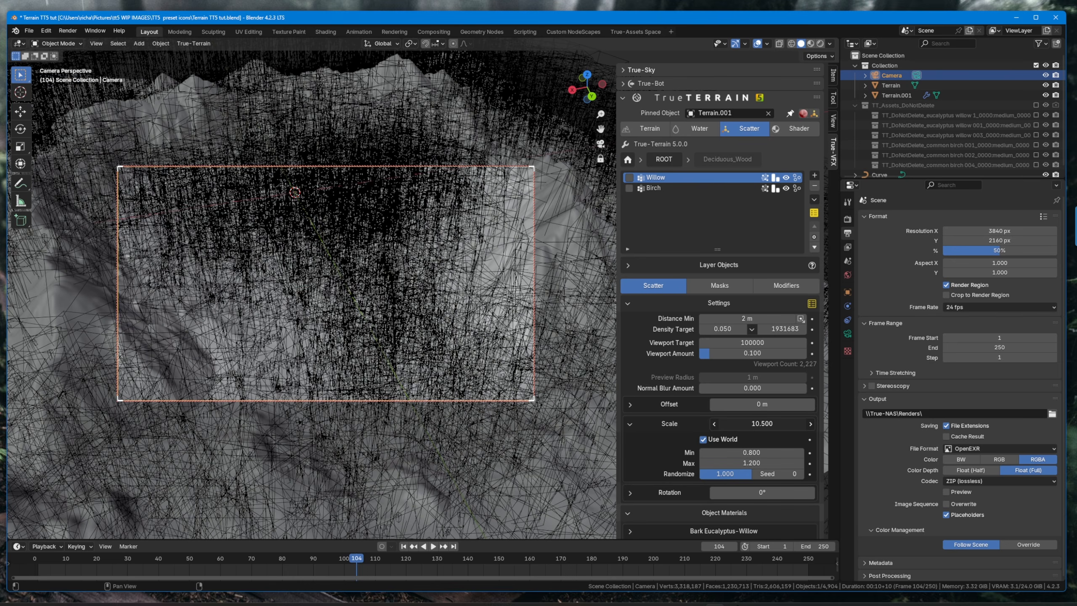
key("ctrl+z")
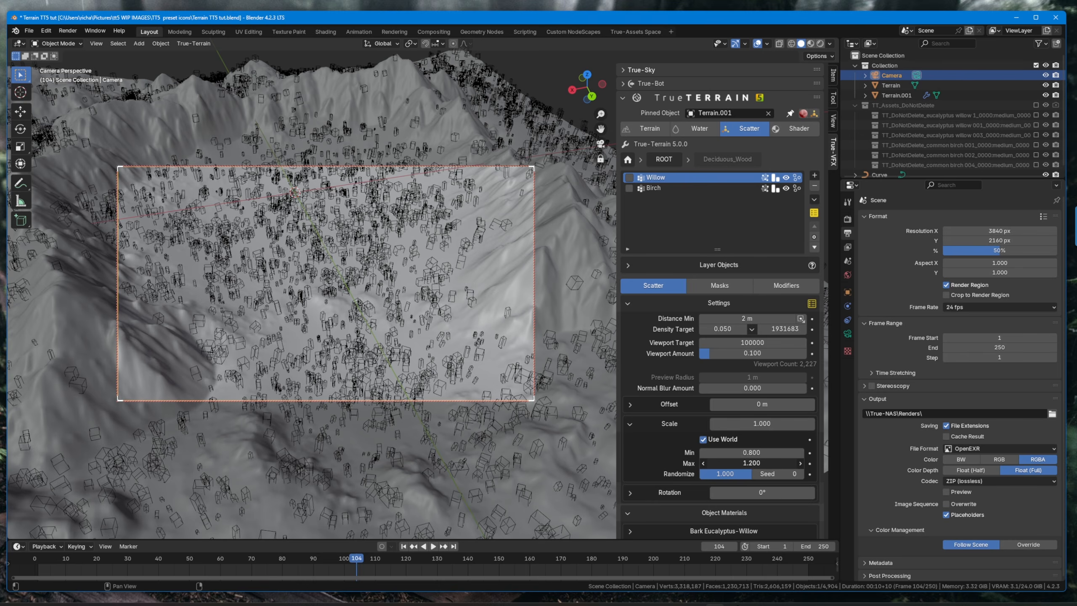
left_click(647, 424)
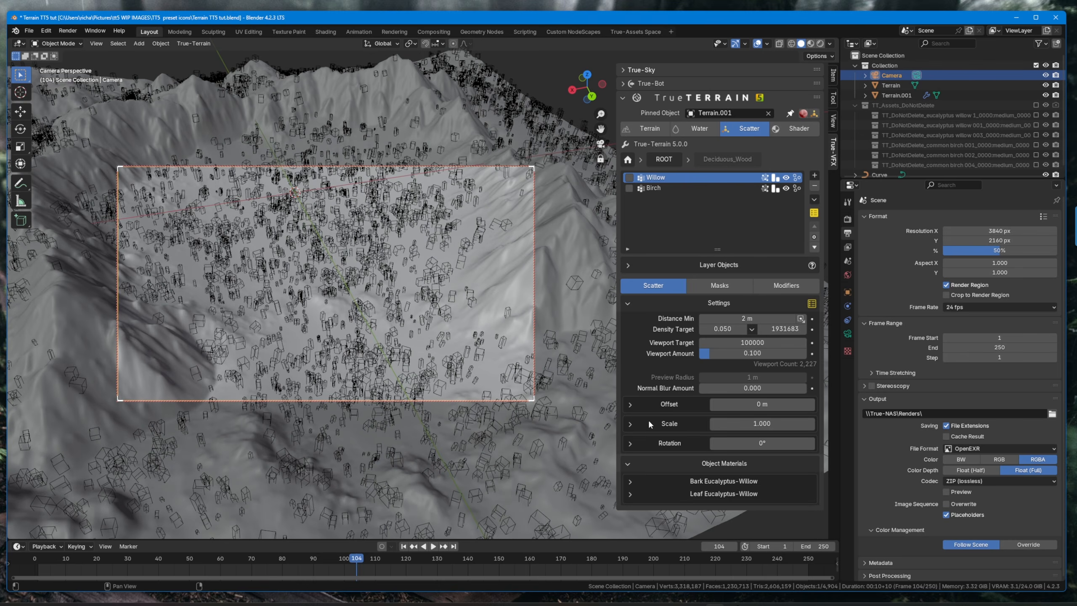
- Try a lower Normal Amount and a rotation Randomize of 0 on the Willow layer, cancelling both changes
left_click(653, 443)
scroll(712, 364, "down", 5)
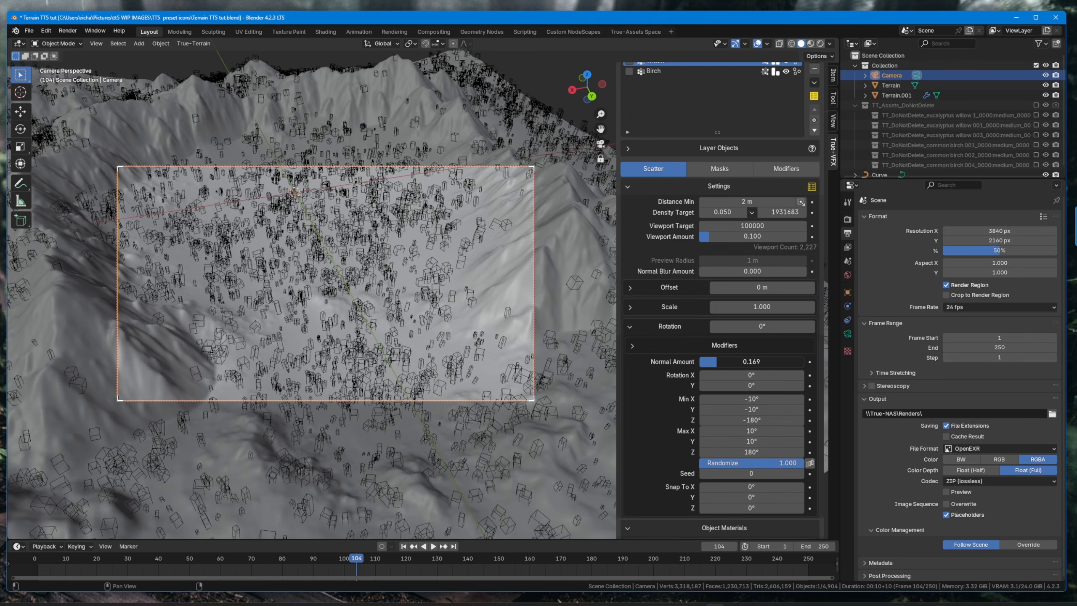
mouse_move(712, 364)
left_mouse_down()
mouse_move(803, 363)
mouse_move(699, 363)
left_mouse_up()
right_click(699, 362)
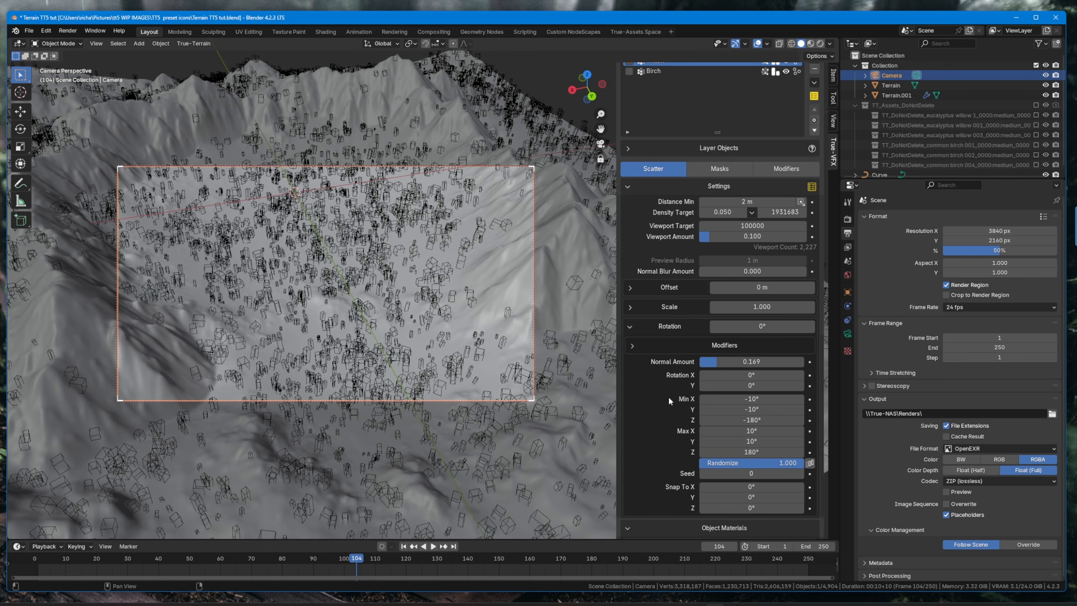
left_click_drag(783, 463, 700, 463)
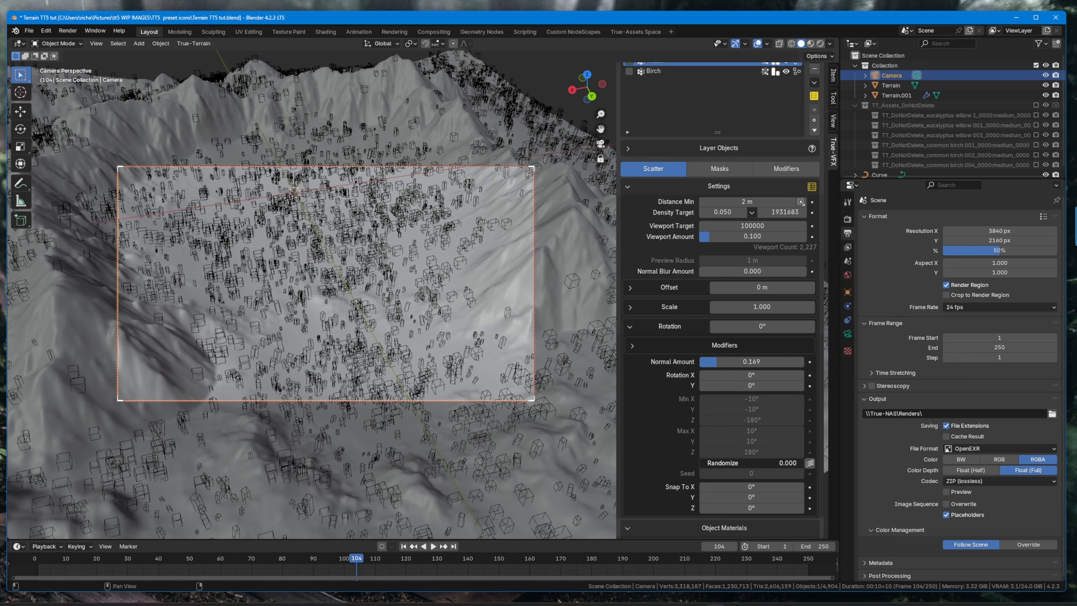
right_click(700, 463)
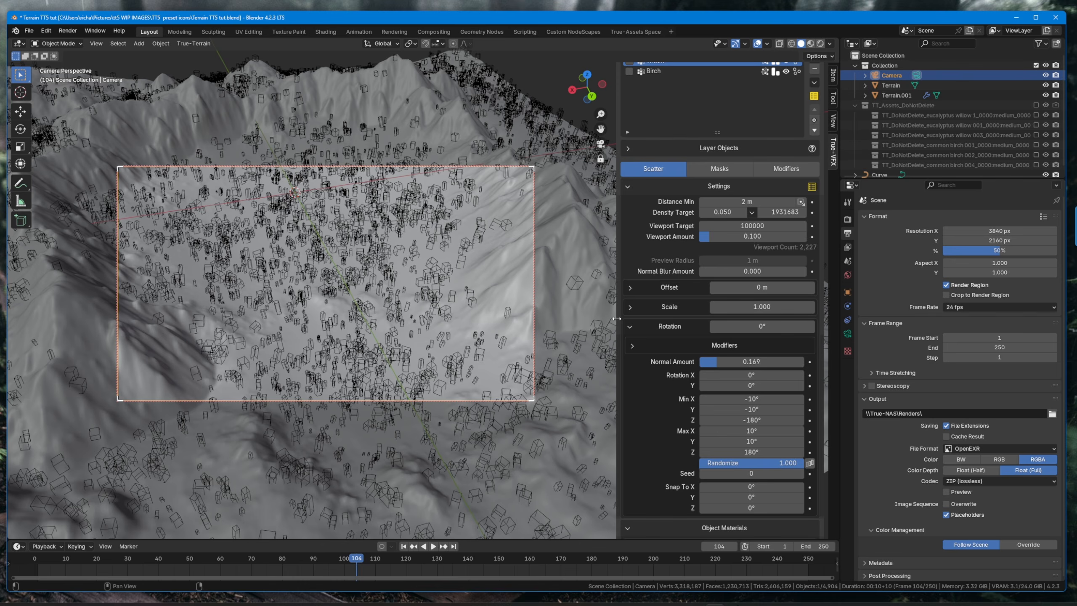
- Expand the Willow layer's rotation modifiers, check which ones can be added, and collapse the rotation settings
left_click(632, 345)
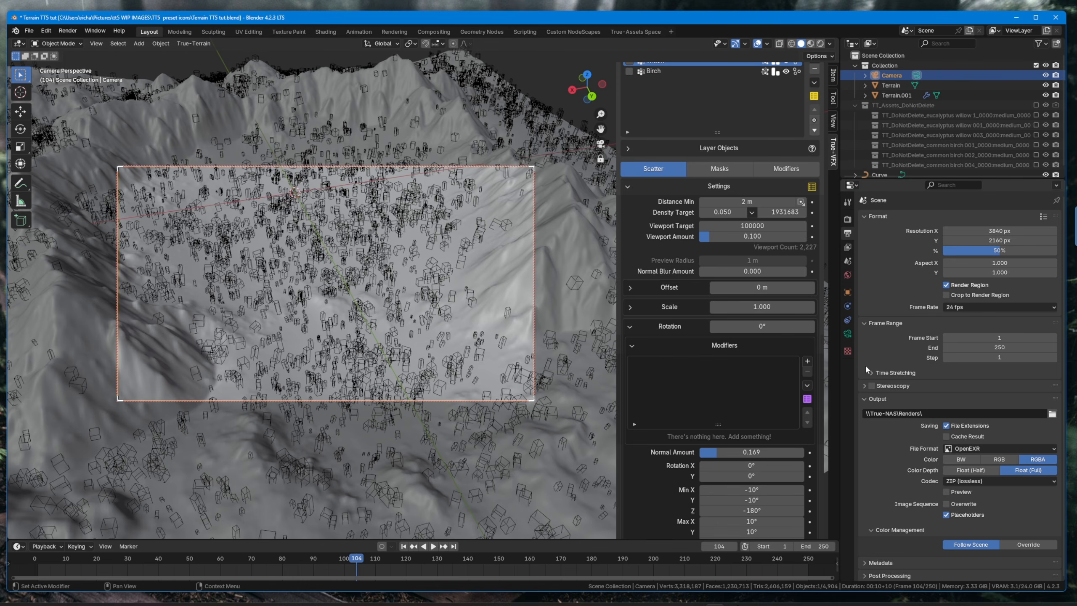
left_click(807, 361)
left_click(629, 326)
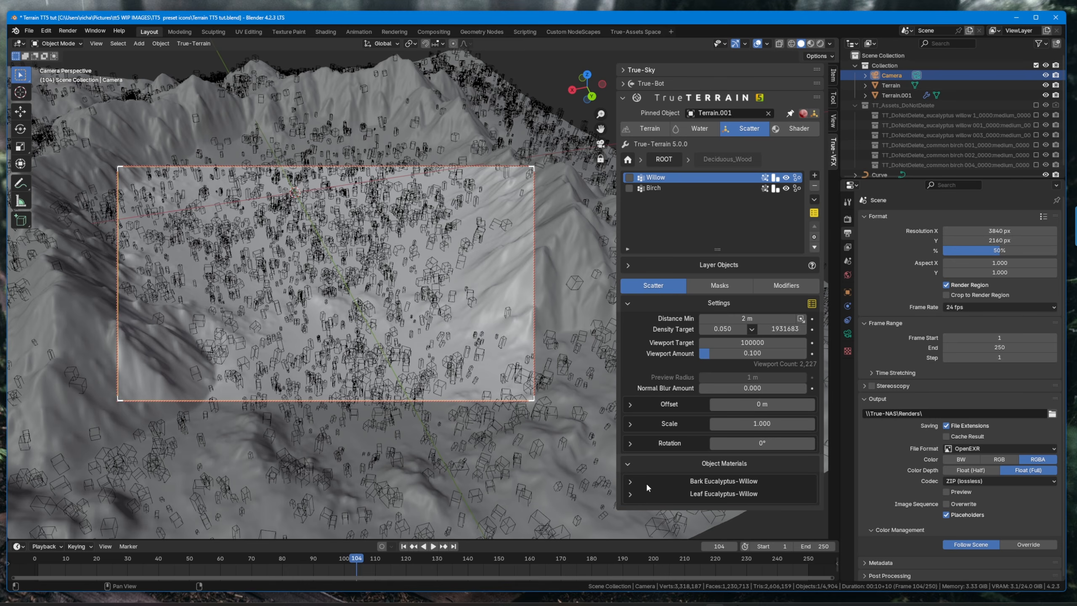
- Expand the Bark and Leaf Eucalyptus-Willow materials and switch the viewport to rendered shading with overlays hidden
left_click(666, 478)
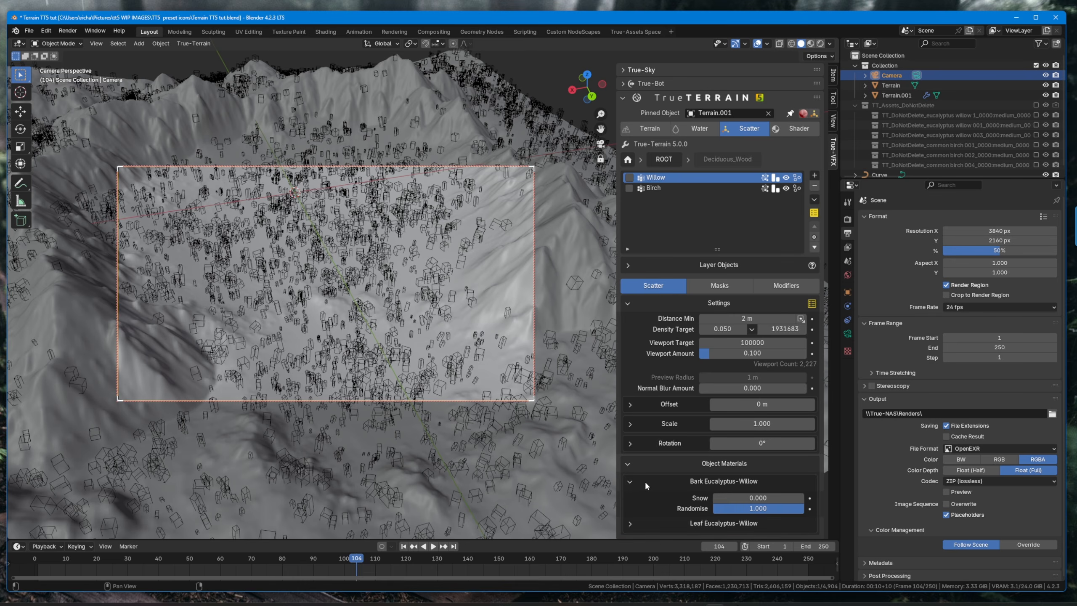
left_click(662, 522)
key("shift+alt+z")
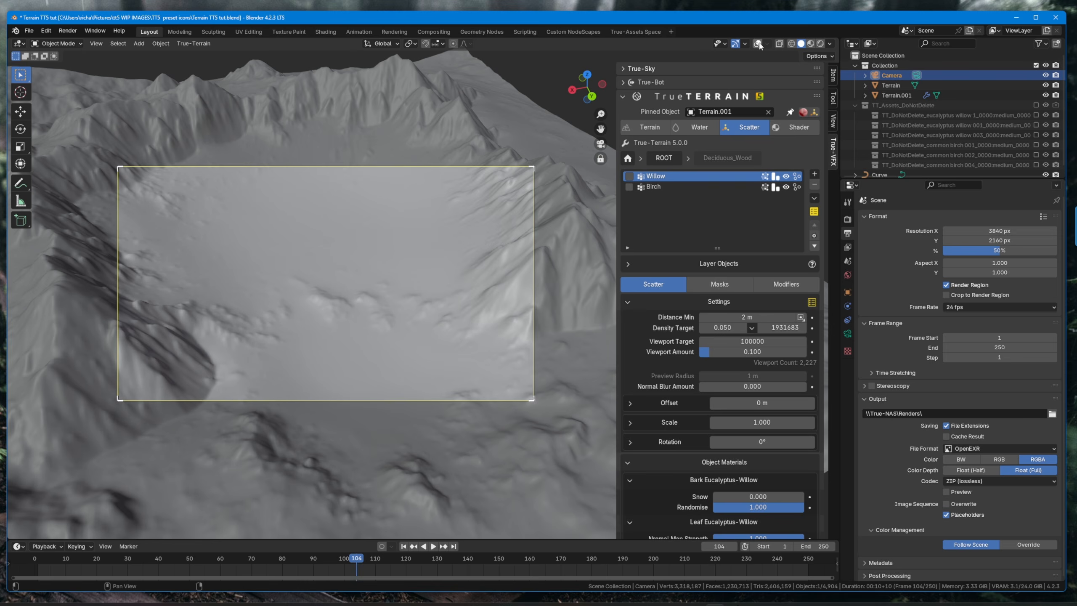
left_click(821, 44)
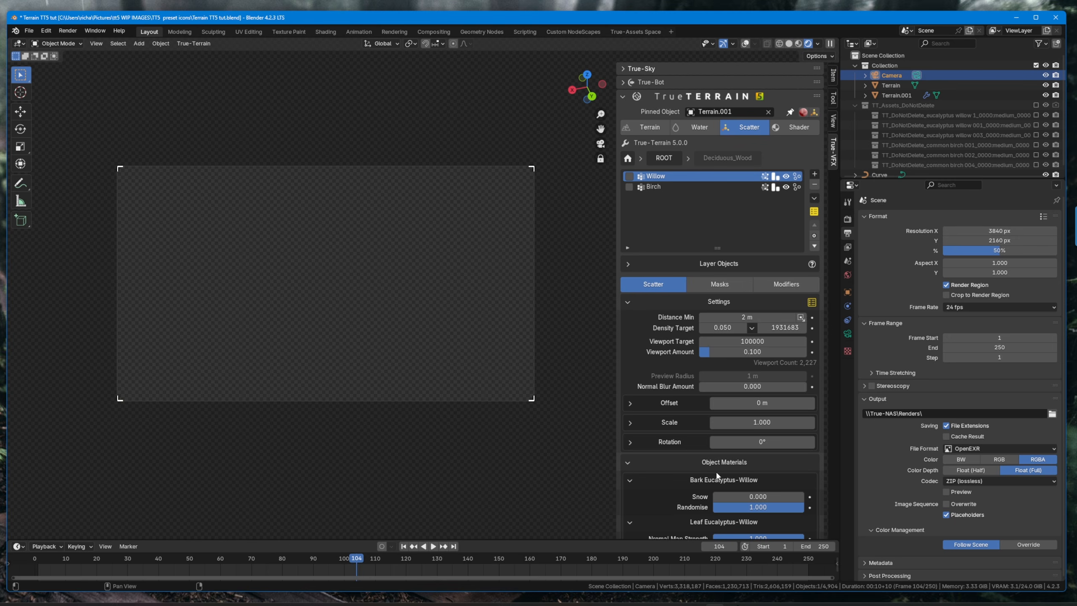
- Review the leaf material's wetness, translucency, age and snow settings, and collapse the object materials
scroll(679, 462, "down", 5)
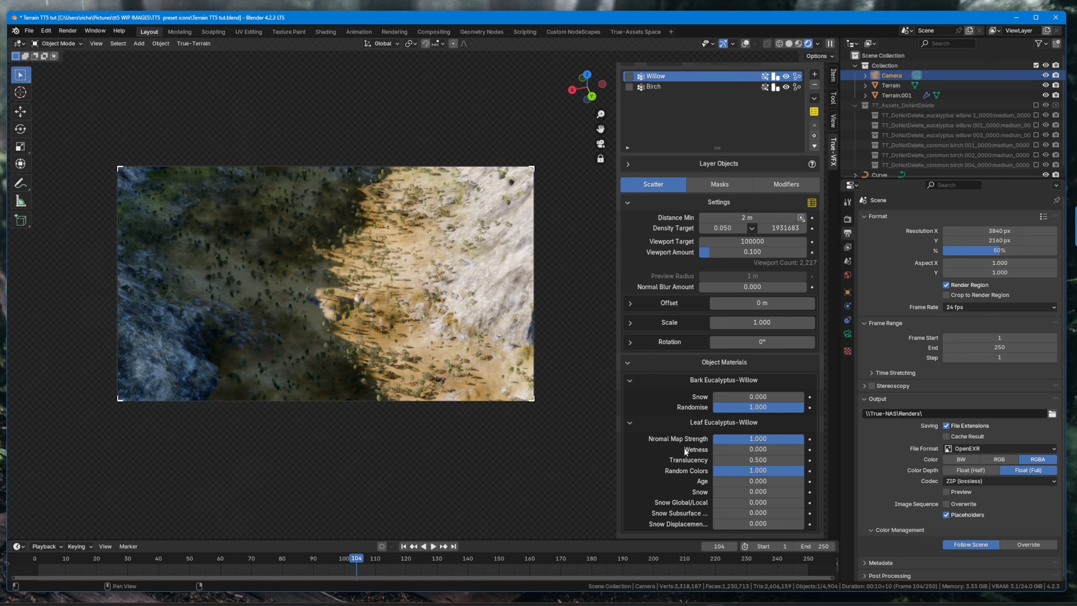
mouse_move(728, 491)
left_mouse_down()
mouse_move(803, 491)
mouse_move(714, 492)
mouse_move(805, 483)
mouse_move(714, 481)
left_mouse_up()
scroll(662, 369, "up", 5)
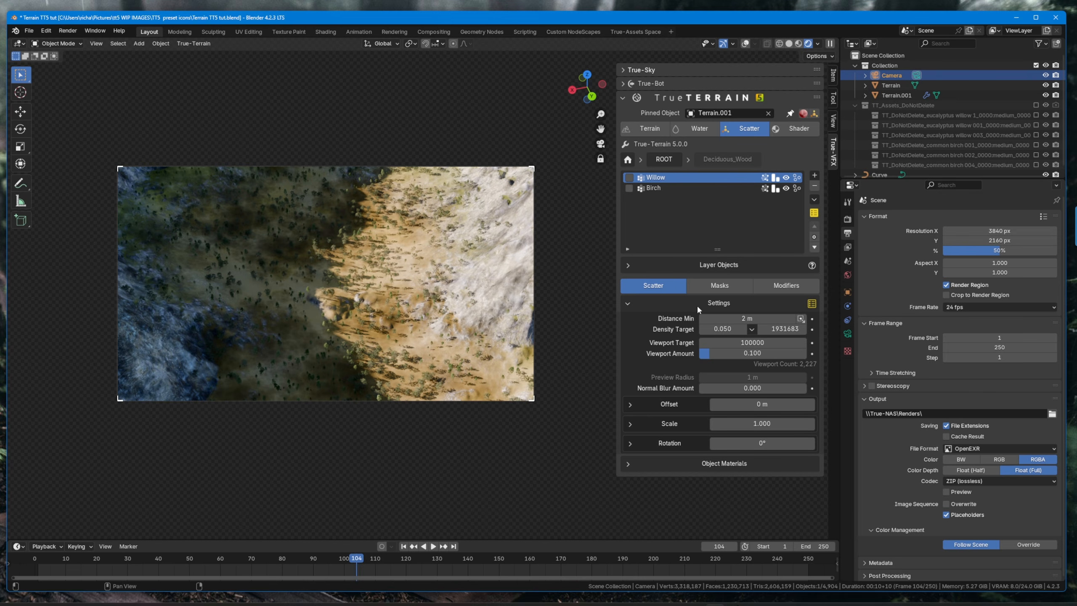
- Review the Willow layer's masks and the mask types that can be added, and open its layer modifiers
left_click(704, 288)
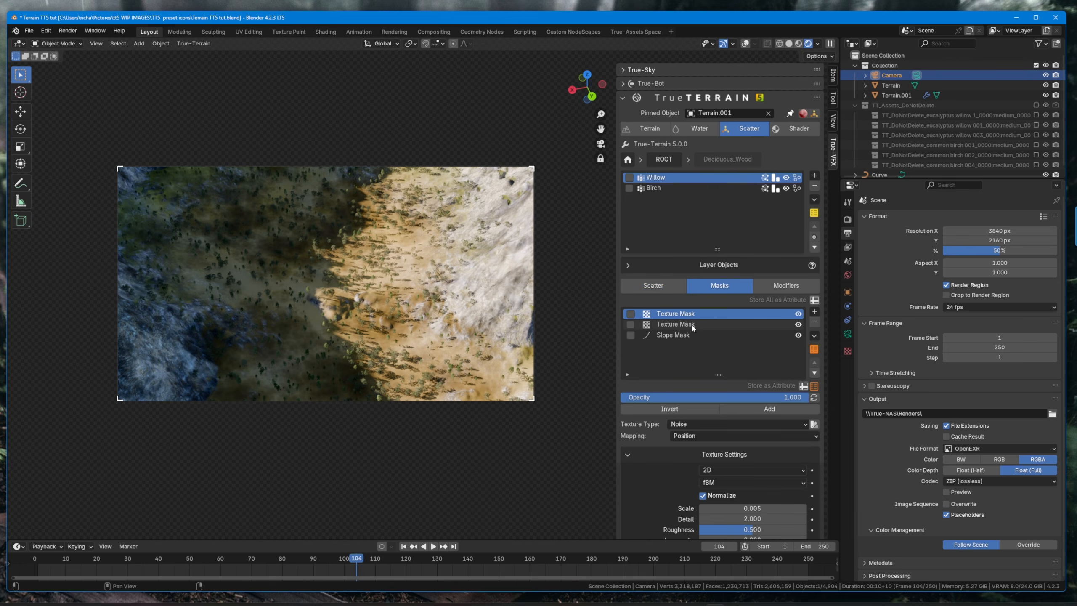
left_click(815, 313)
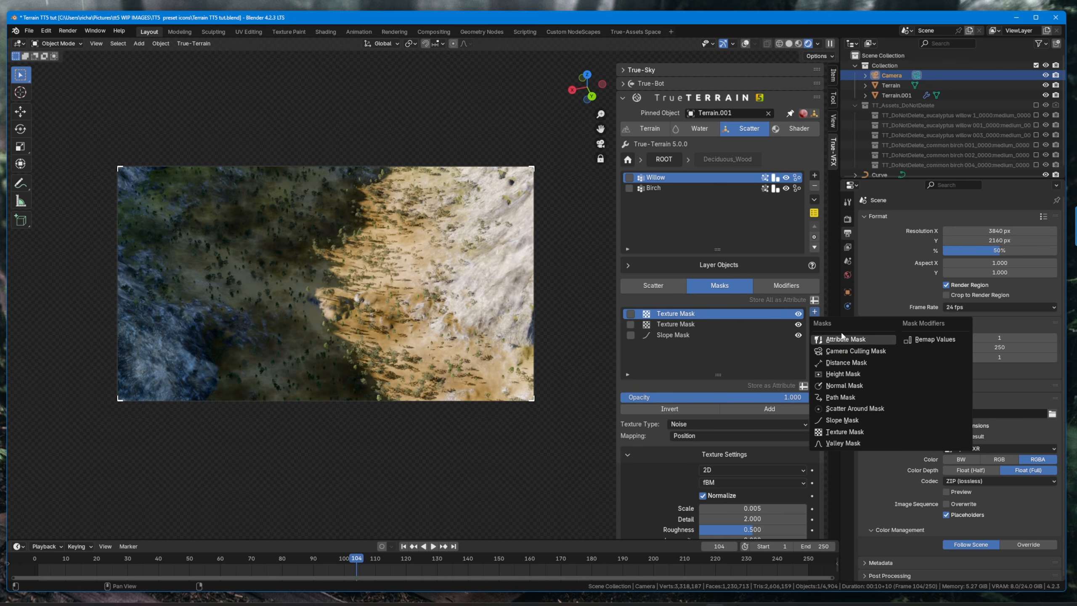
left_click(776, 285)
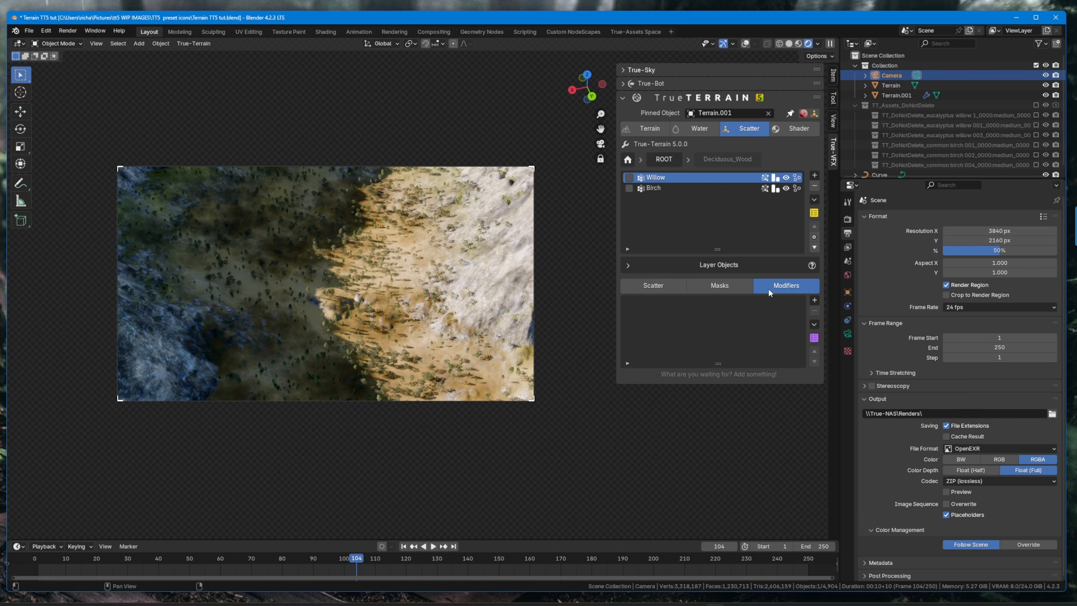
- Check the modifiers available for the Willow layer, then expand its layer objects and widen the sidebar to read their names
left_click(814, 301)
left_click(627, 265)
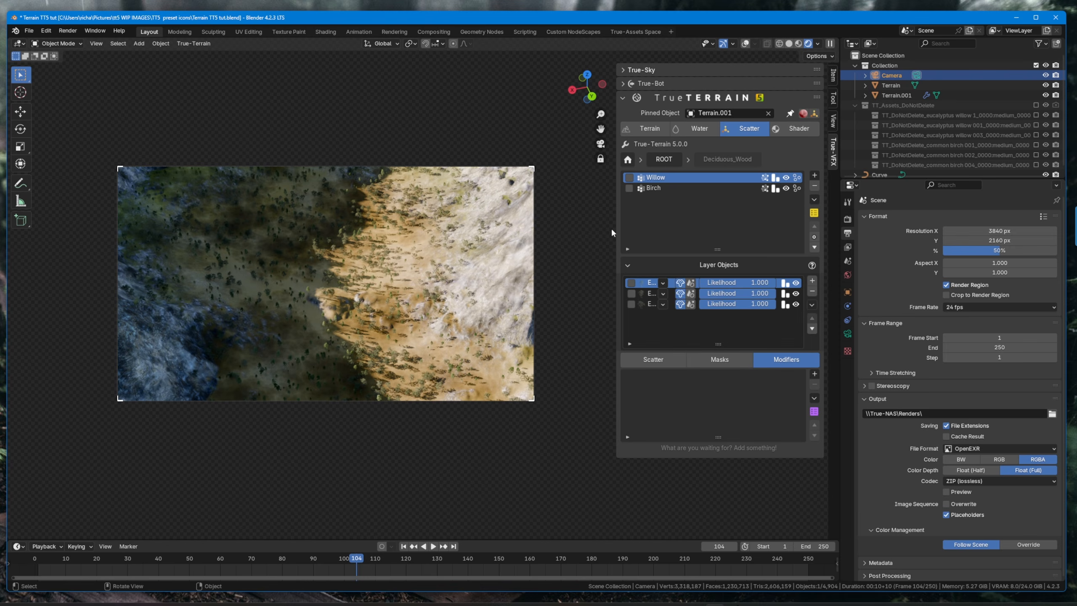
left_click_drag(615, 229, 549, 228)
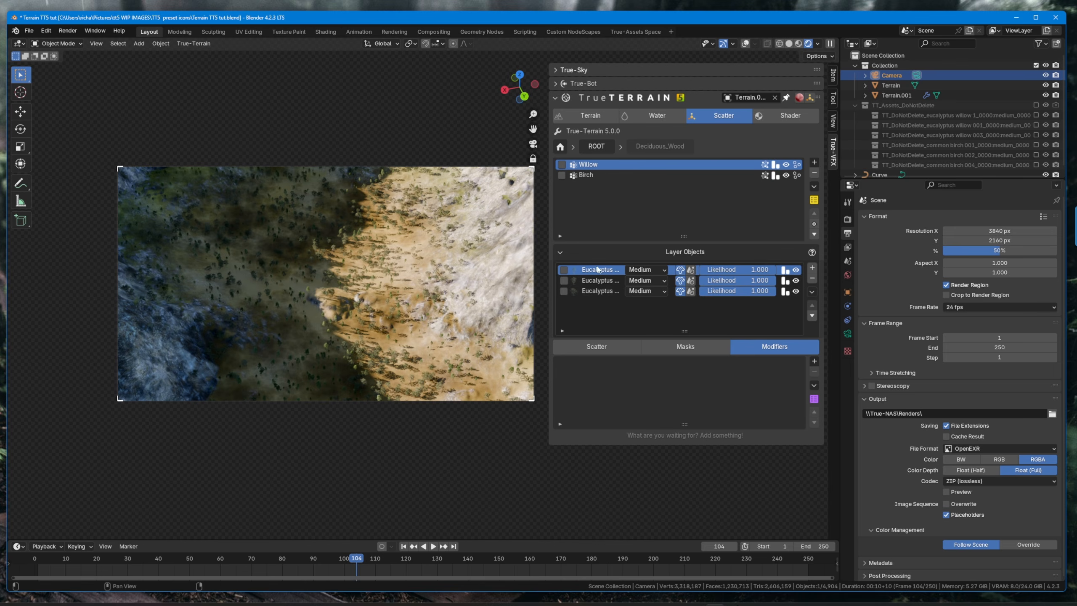
left_click_drag(550, 243, 475, 243)
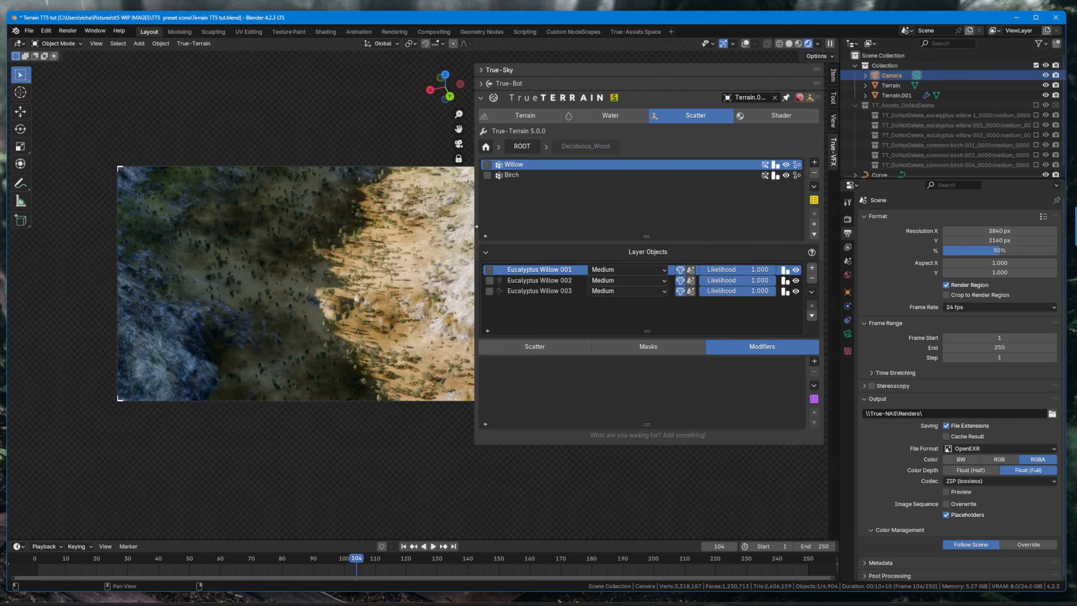
left_click_drag(474, 226, 543, 220)
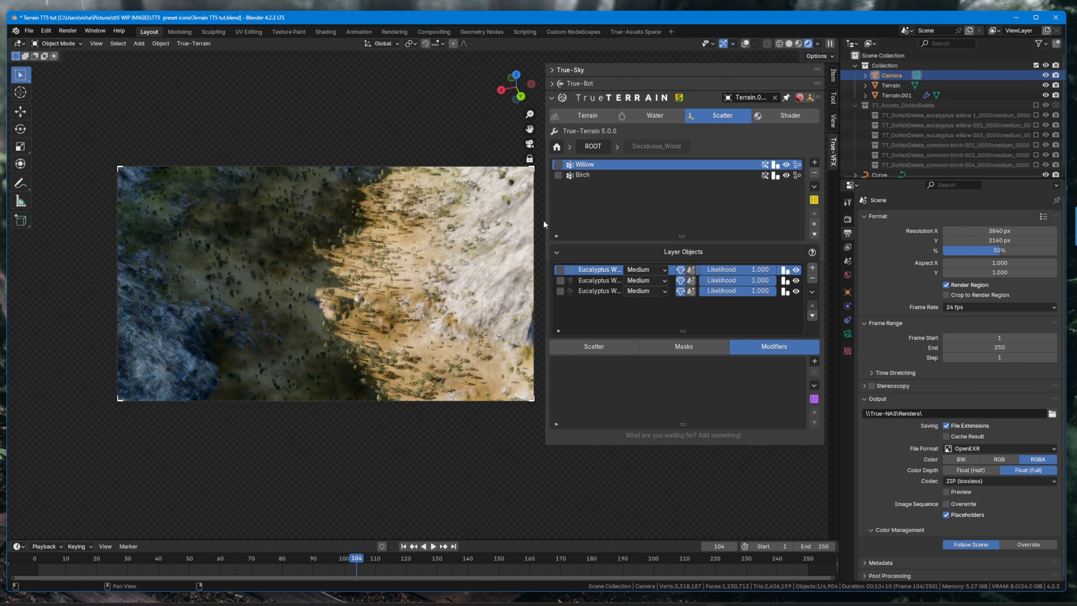
- Select the Birch layer and leave the camera view to examine the scattered trees up close
left_click(600, 174)
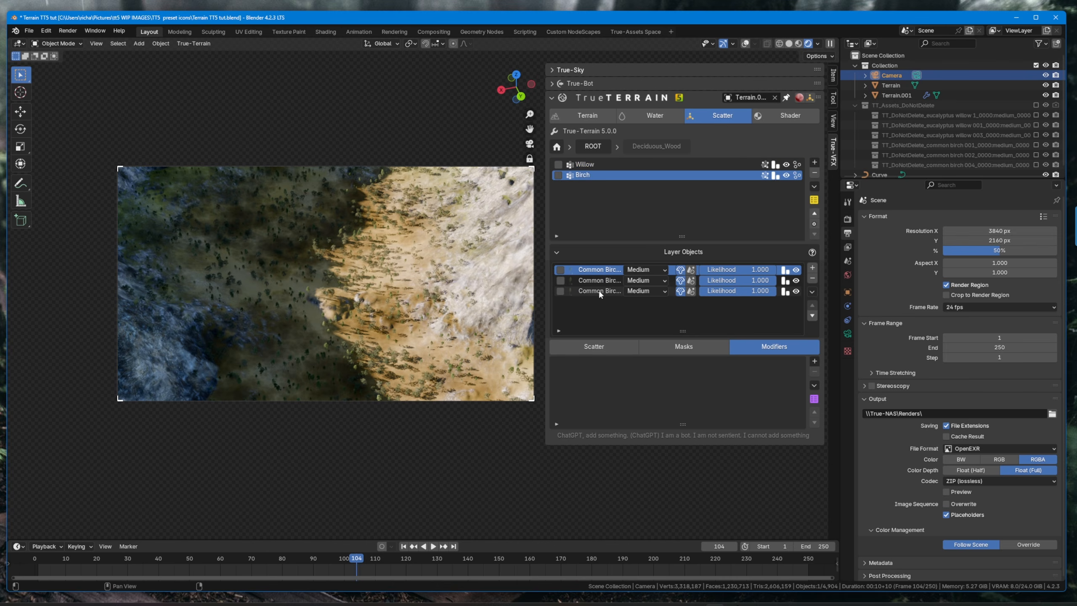
key("KP_0")
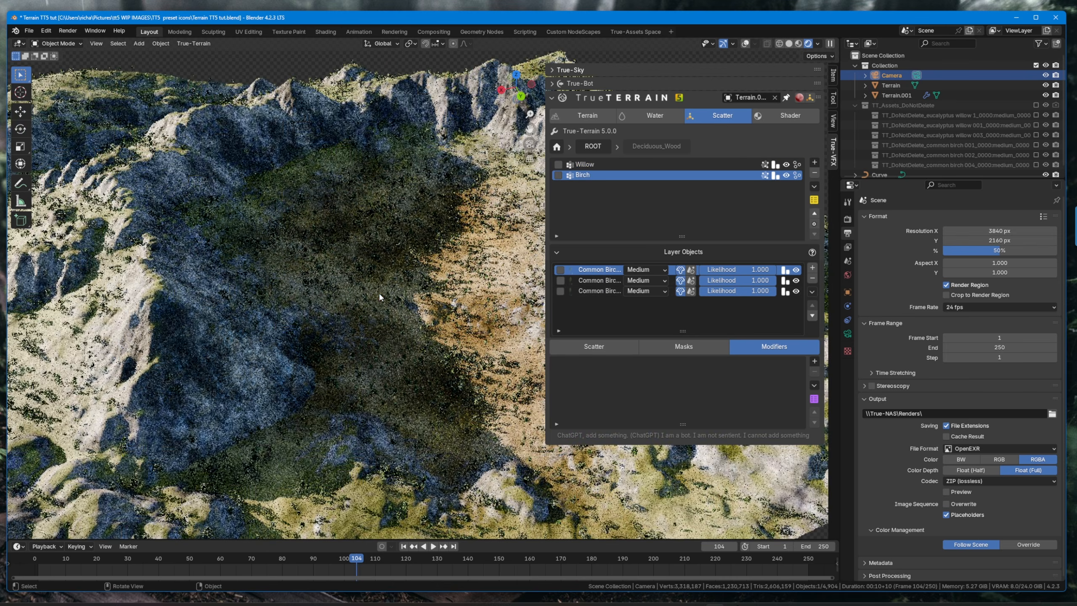
scroll(430, 314, "up", 15)
scroll(430, 313, "down", 6)
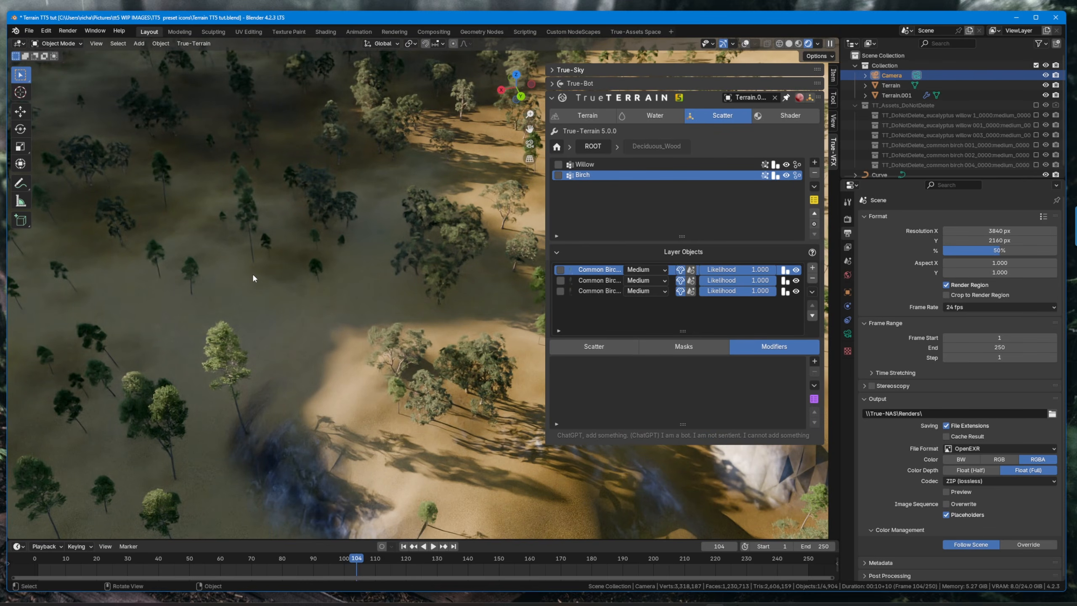
scroll(253, 279, "down", 5)
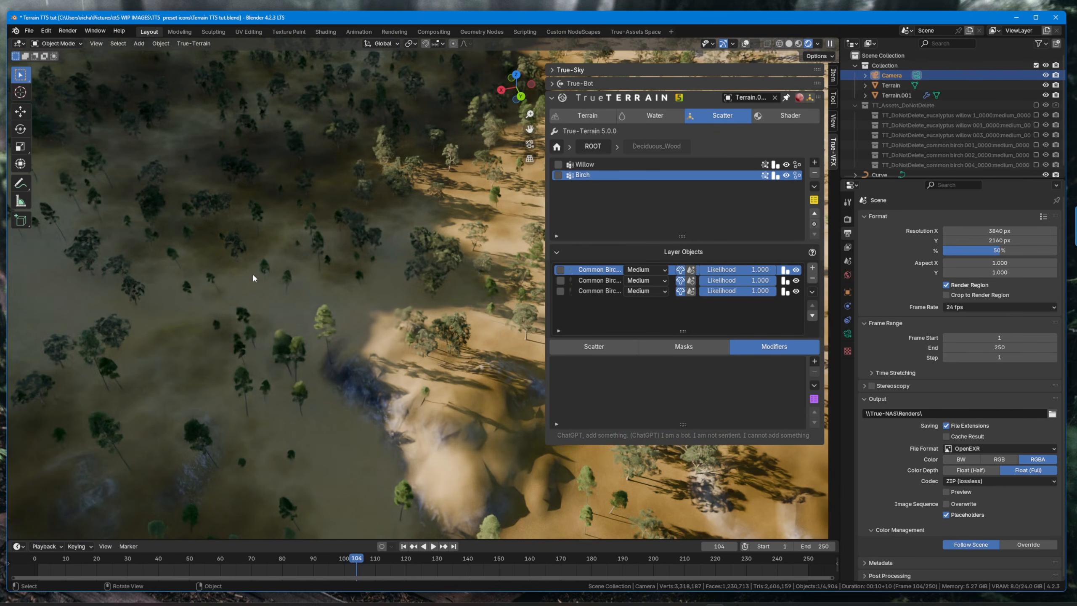
- Collapse the layer objects and review the Birch layer's scatter settings
left_click(556, 253)
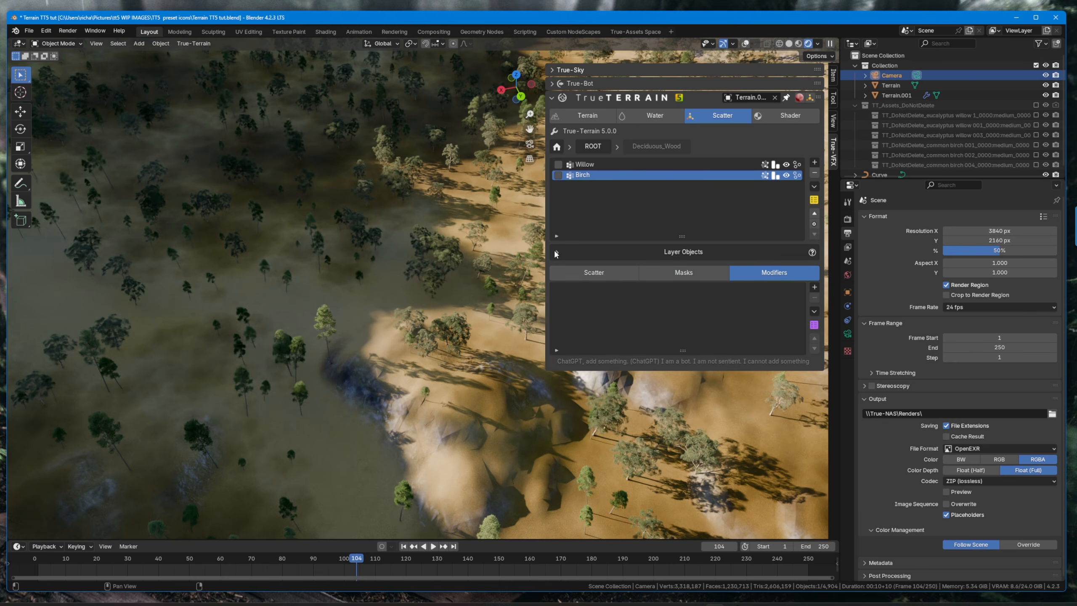
left_click(614, 274)
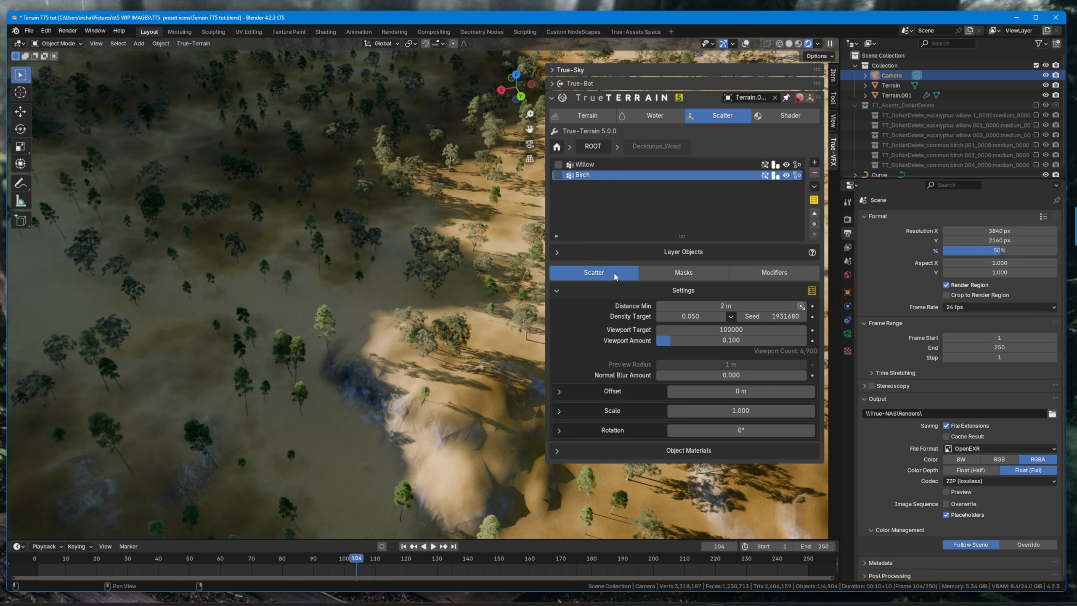
left_click(557, 290)
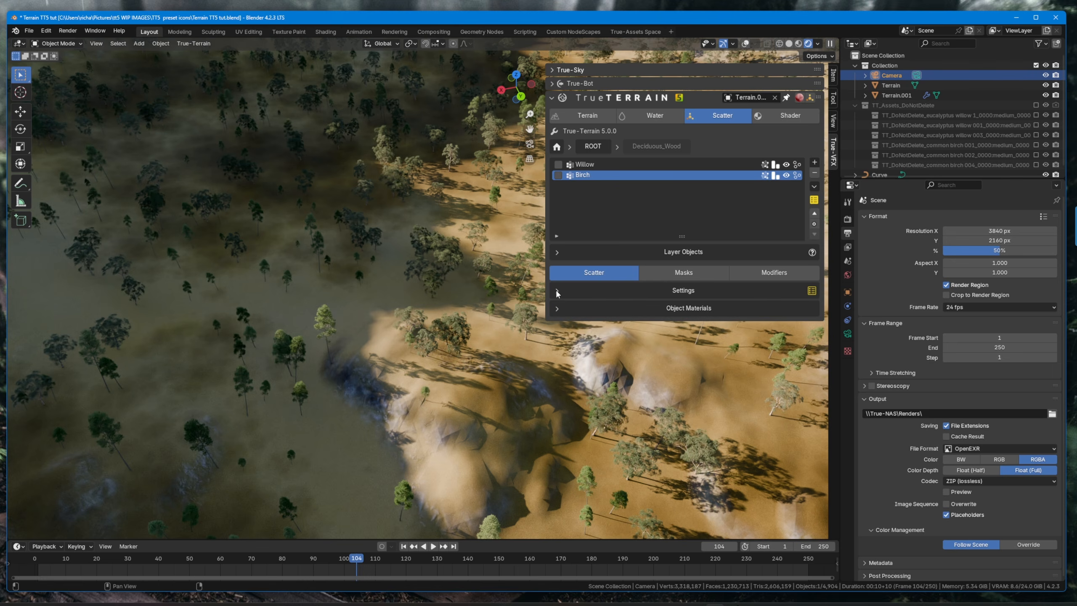
left_click(556, 291)
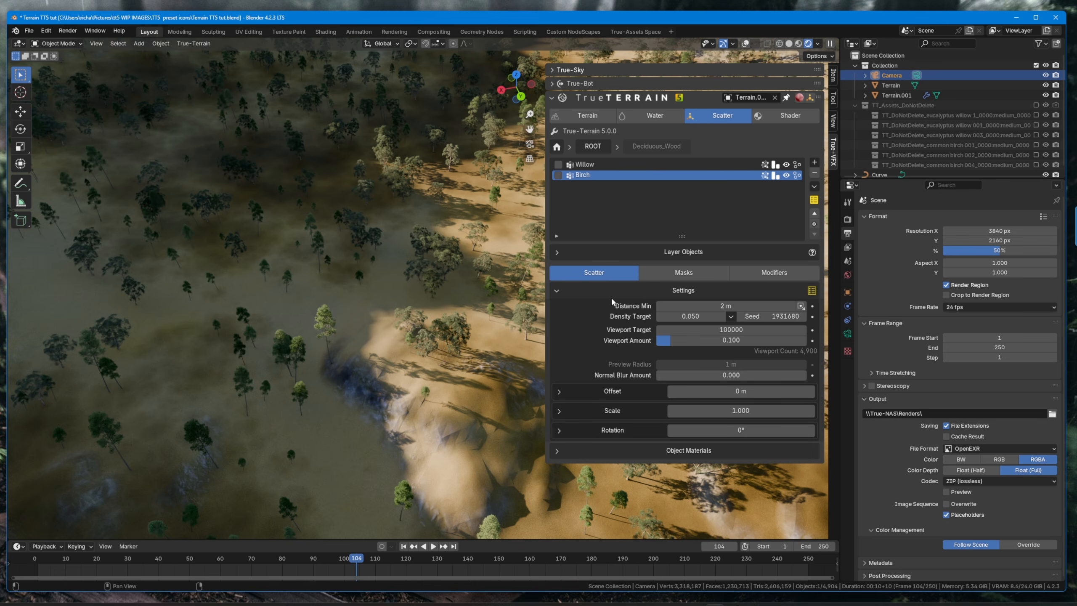
- Select the Terrain.001 object and frame it in the viewport
scroll(393, 262, "down", 10)
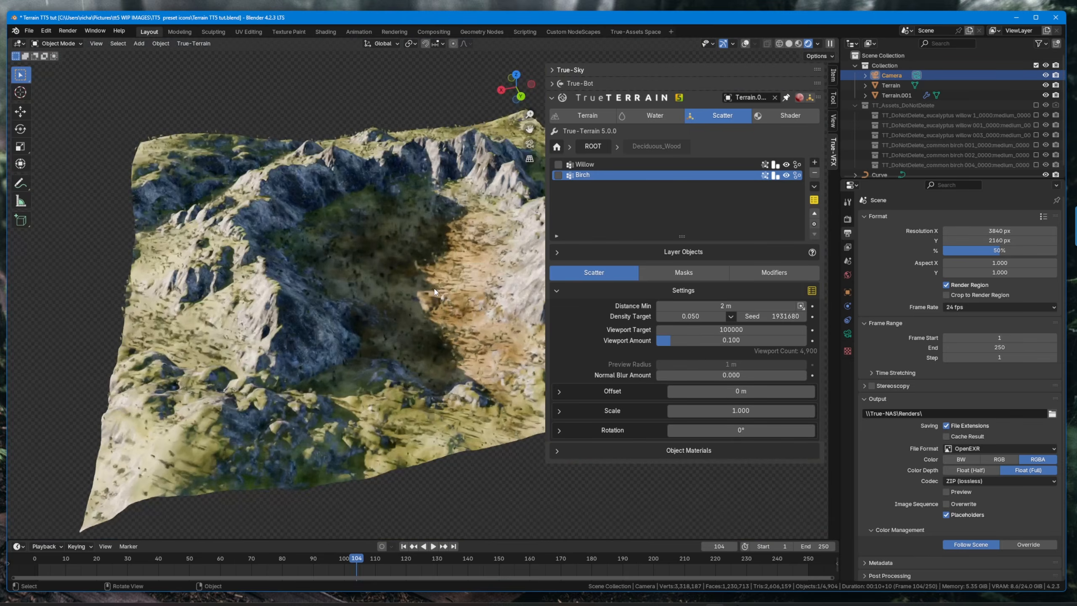
scroll(435, 292, "up", 5)
middle_click_drag(428, 291, 329, 332)
left_click(432, 272)
key("KP_Decimal")
scroll(329, 332, "up", 5)
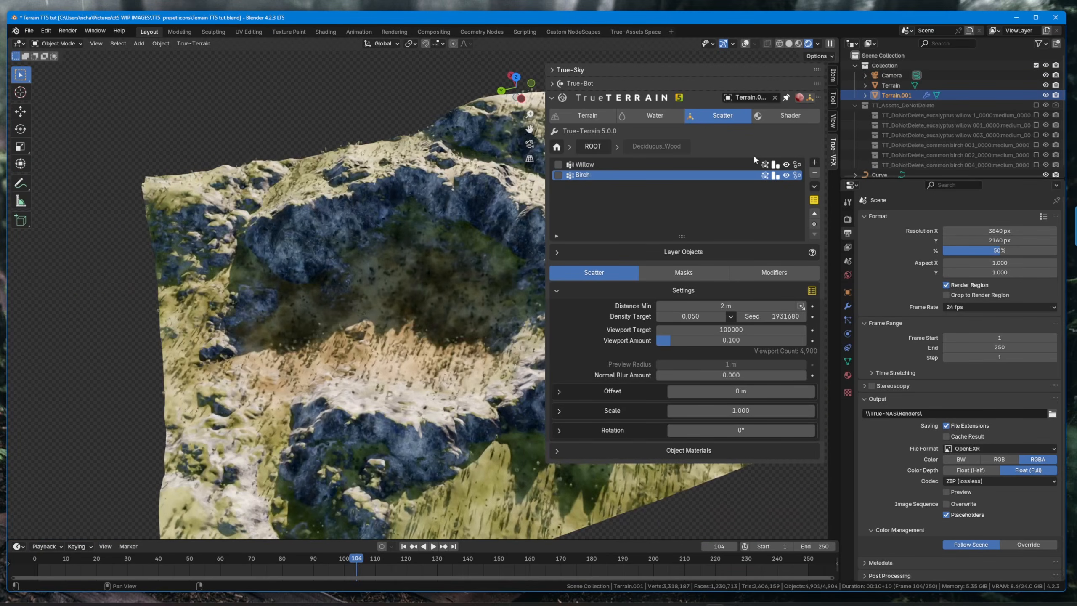
- Hide the Deciduous_Wood scatter layer to leave the terrain without trees
left_click(784, 116)
middle_click_drag(356, 283, 414, 275)
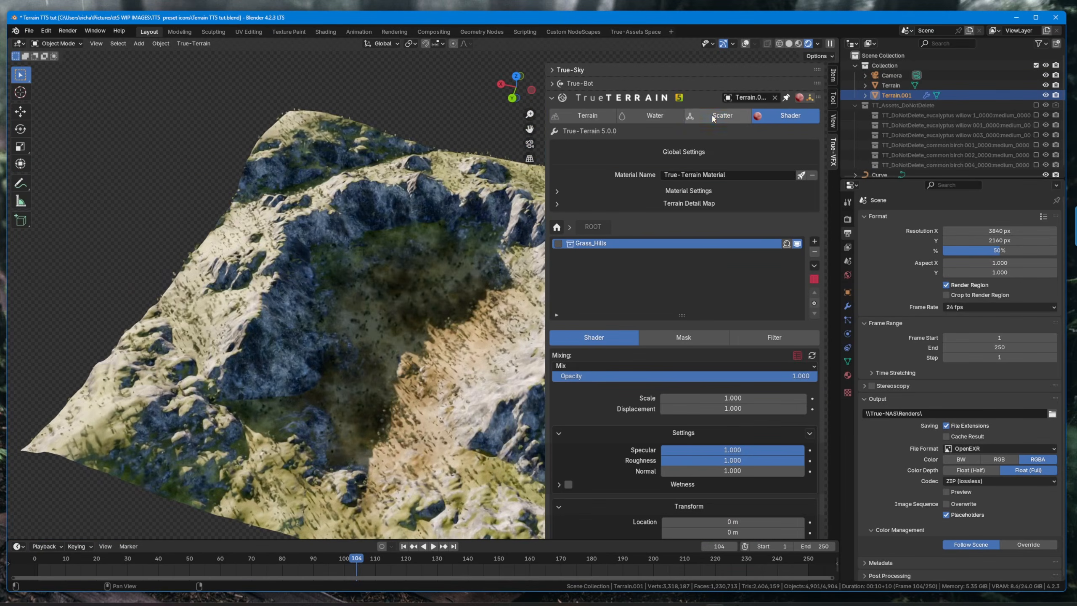
left_click(721, 116)
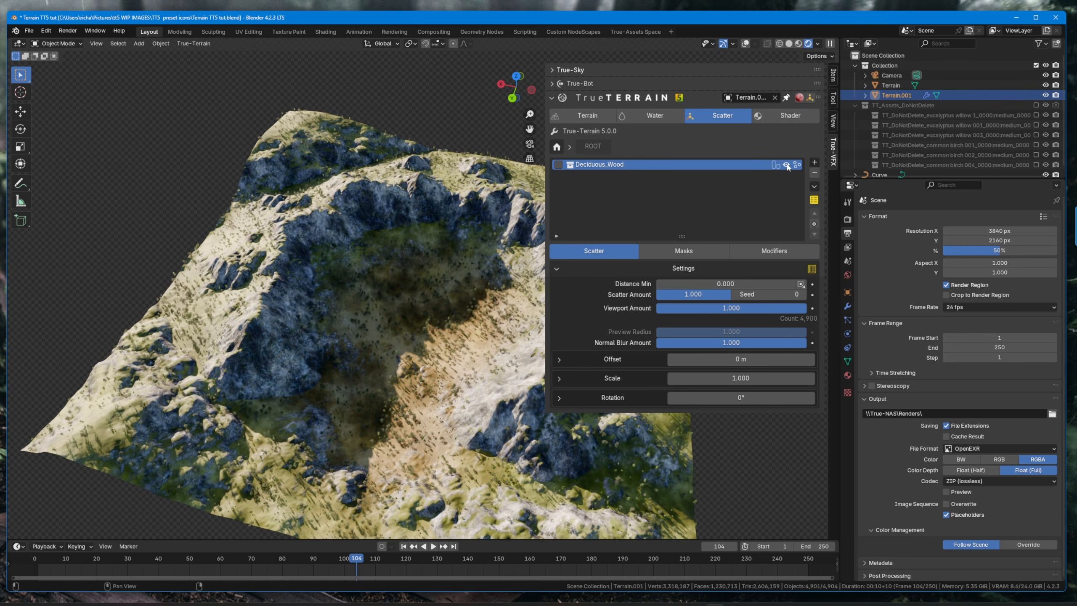
left_click(787, 165)
middle_click_drag(330, 319, 365, 320)
- Open the Grass_Hills shader group to access its Grass and Rock layers
left_click(778, 118)
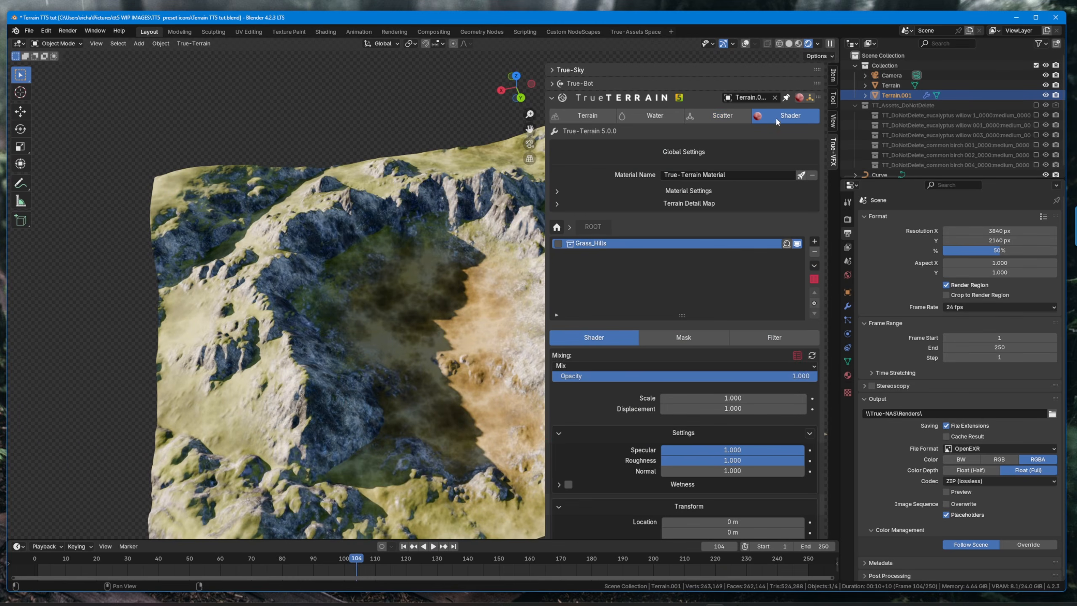
double_click(573, 245)
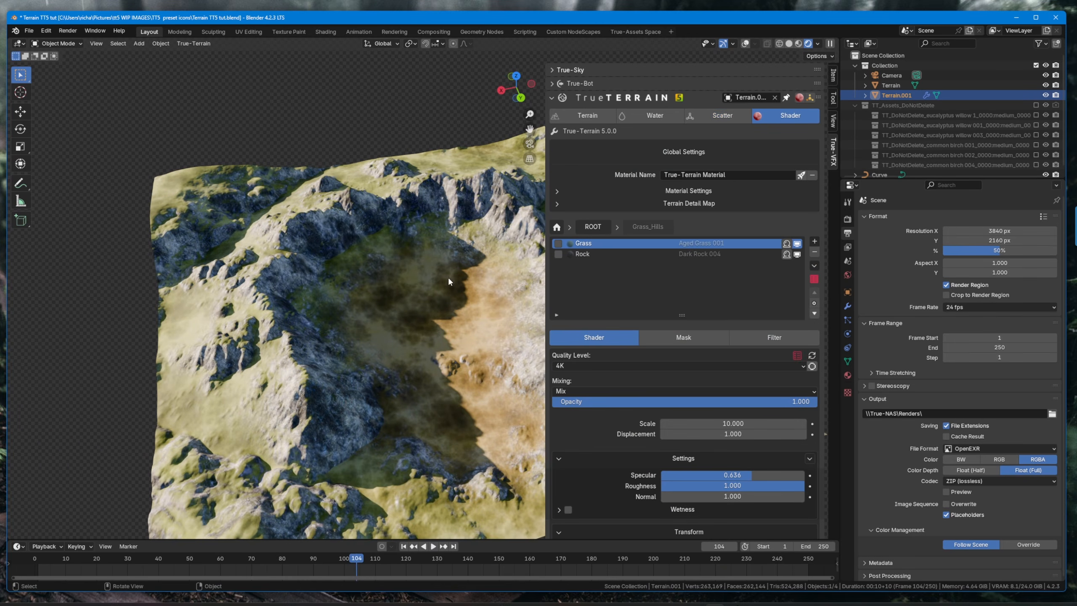
middle_click_drag(447, 276, 573, 268)
middle_click_drag(424, 314, 488, 306)
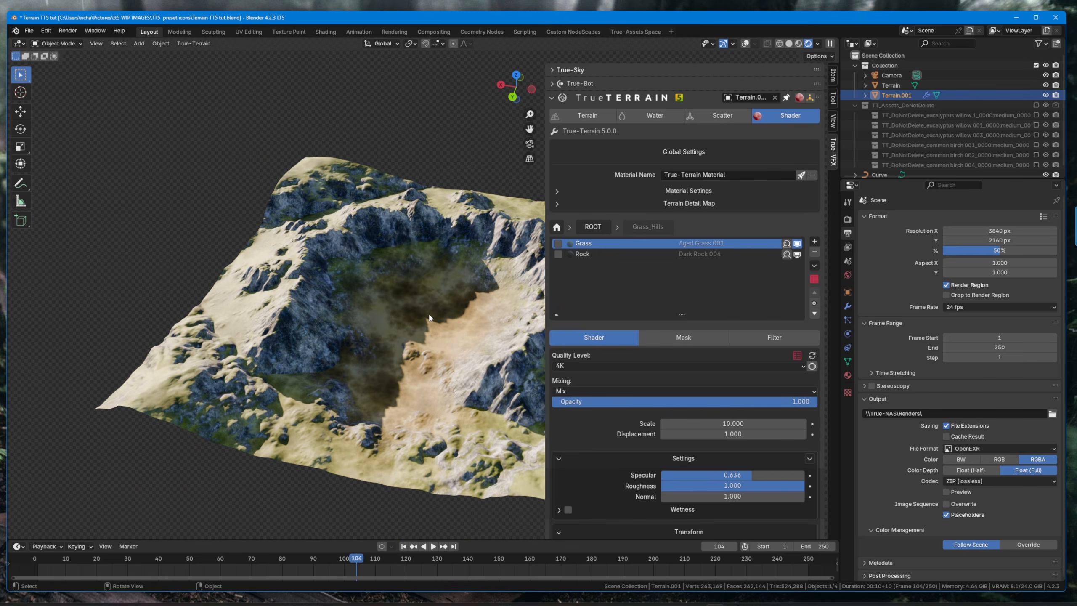
- Disable all HSV and Gamma filters on the Grass and Rock shader layers
left_click(770, 338)
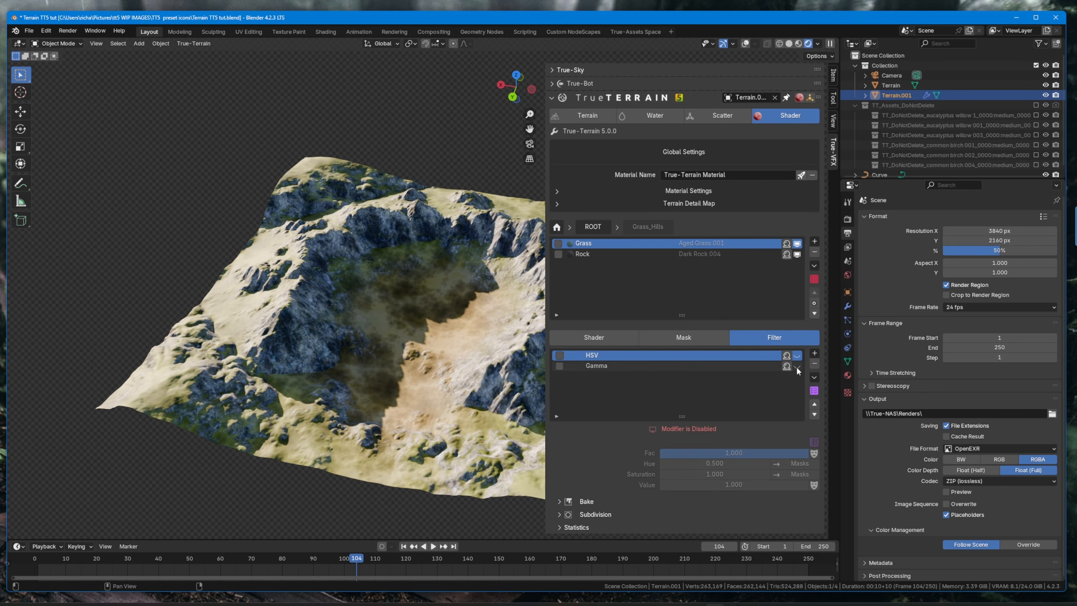
left_click(646, 255)
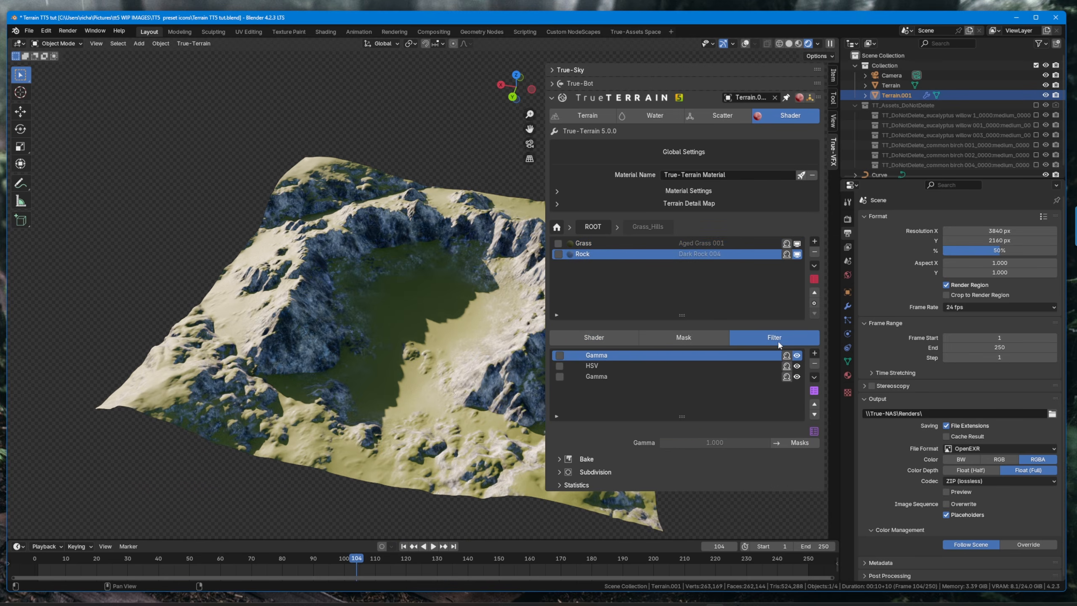
left_click(797, 355)
middle_click_drag(322, 309, 451, 317)
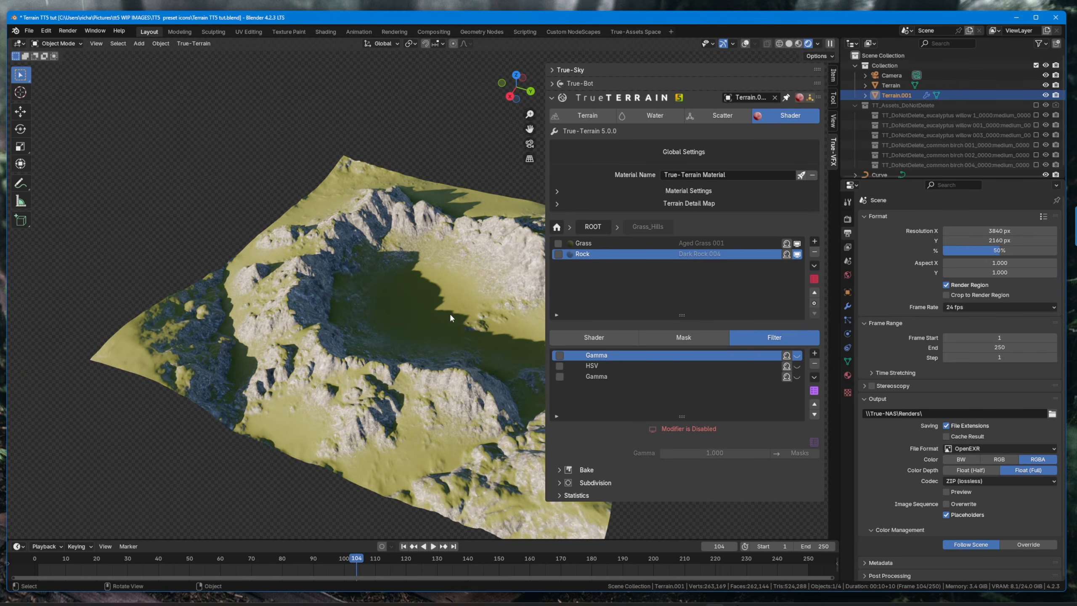
- Re-enable the Gamma and HSV filters on the Rock layer and on the Grass layer
left_click(797, 356)
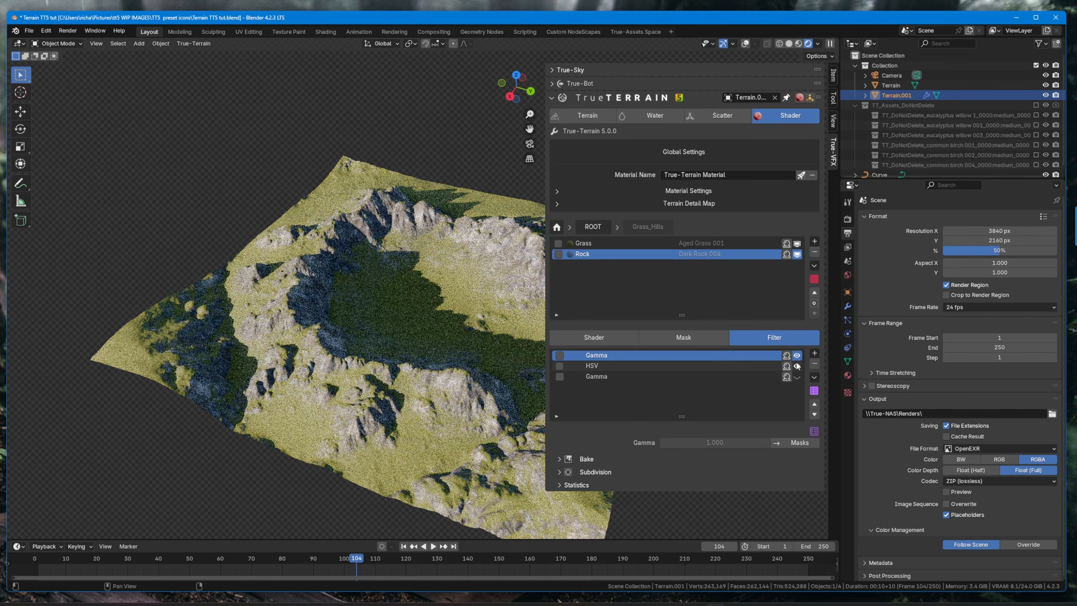
left_click(798, 376)
middle_click_drag(399, 283, 313, 285)
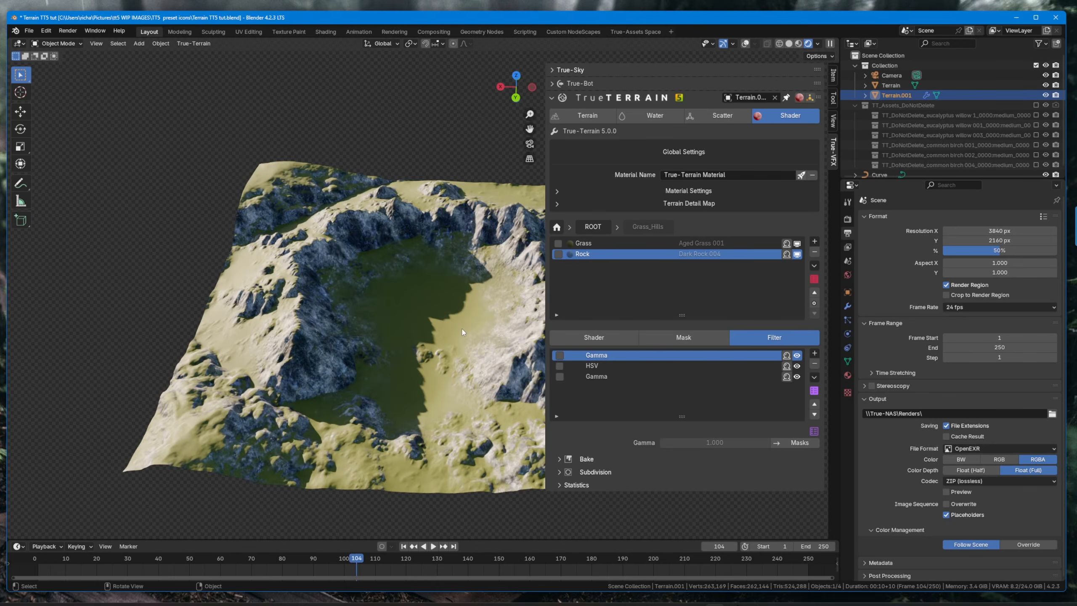
left_click(621, 243)
left_click_drag(797, 355, 797, 365)
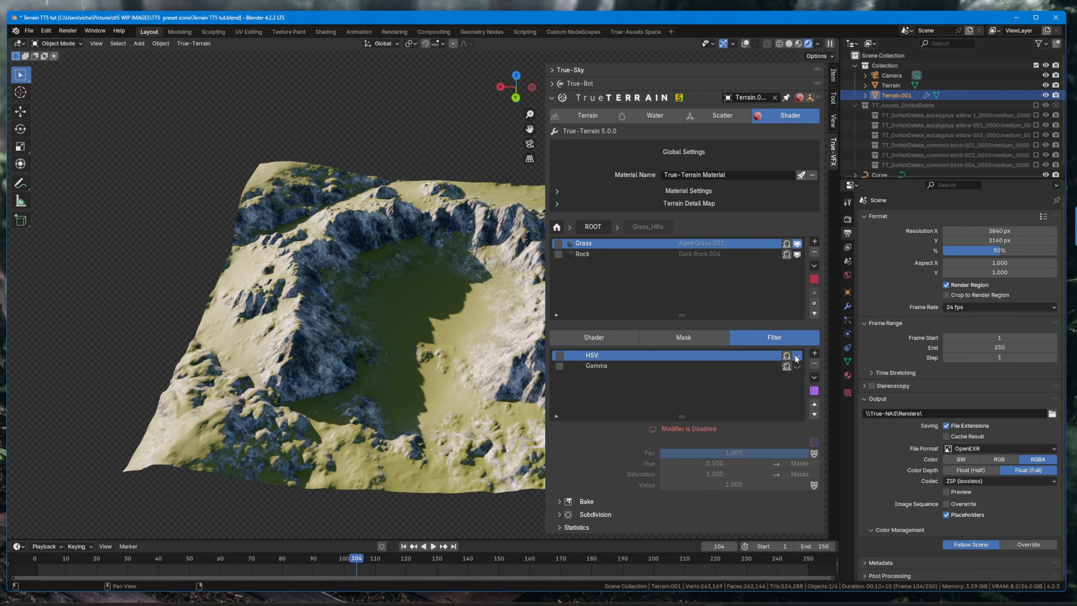
mouse_move(320, 308)
middle_mouse_down()
mouse_move(418, 321)
mouse_move(359, 297)
middle_mouse_up()
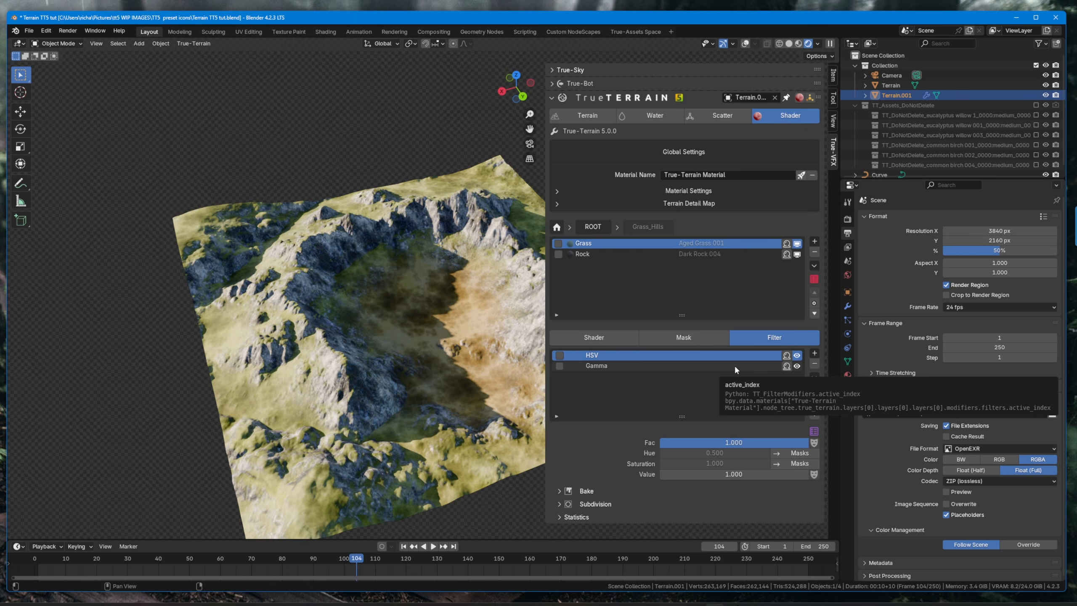
- Review the Grass layer's HSV and Gamma filter settings and the filter types that can be added
left_click(664, 365)
left_click(668, 358)
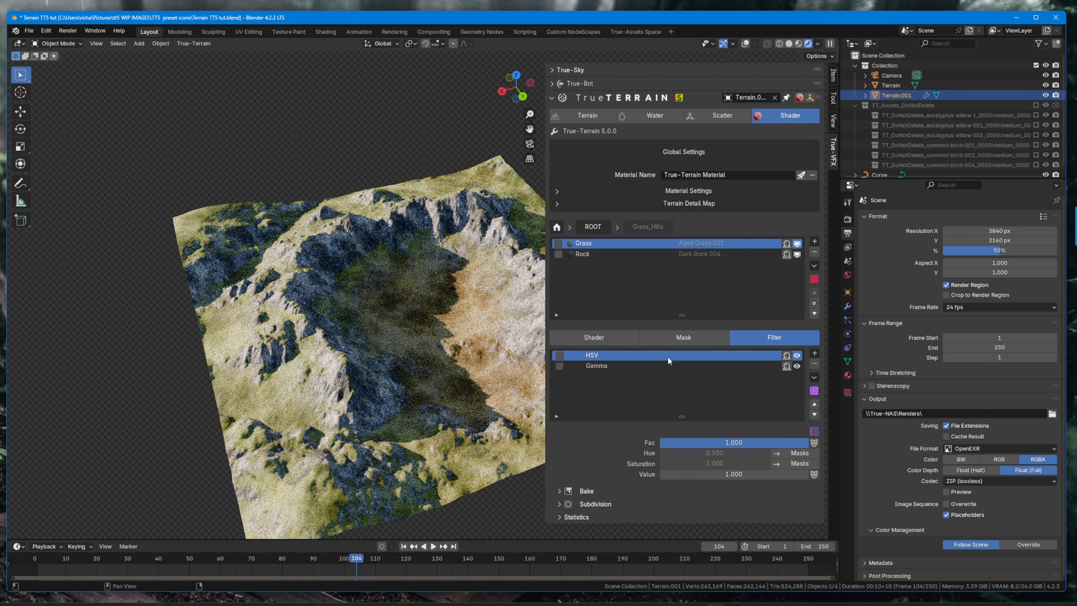
left_click(643, 368)
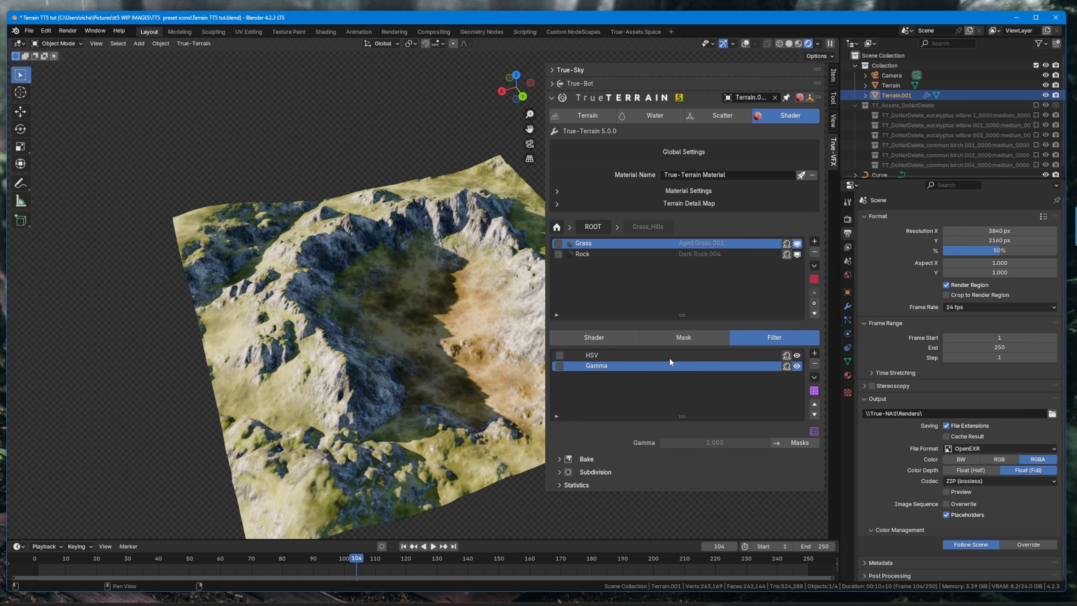
left_click(813, 355)
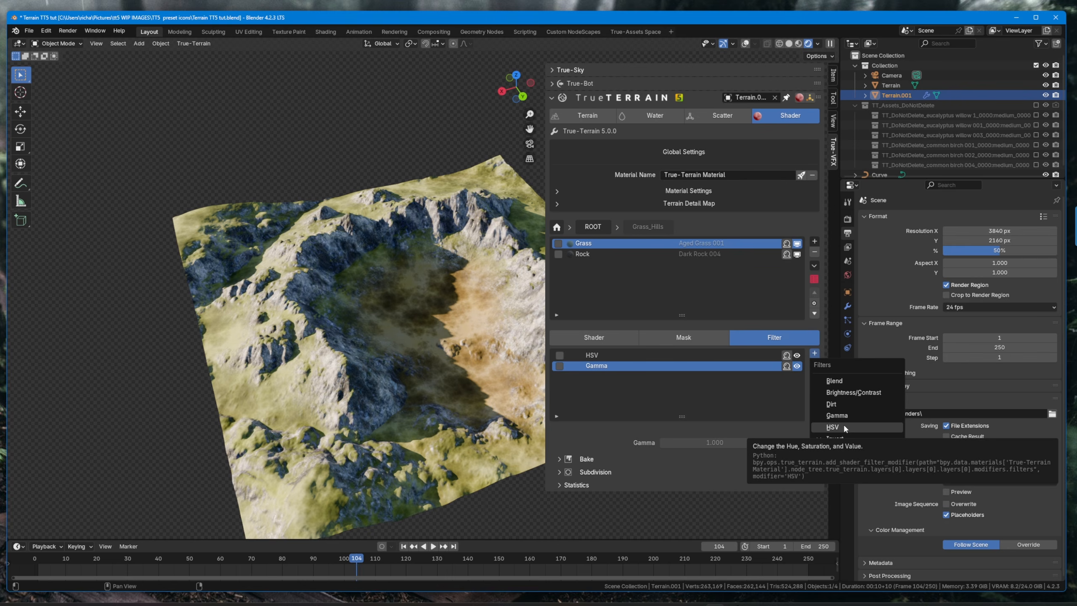
- Disable the Grass layer's HSV and Gamma filters and add a new HSV filter with a hue of 0
left_click_drag(797, 366, 797, 355)
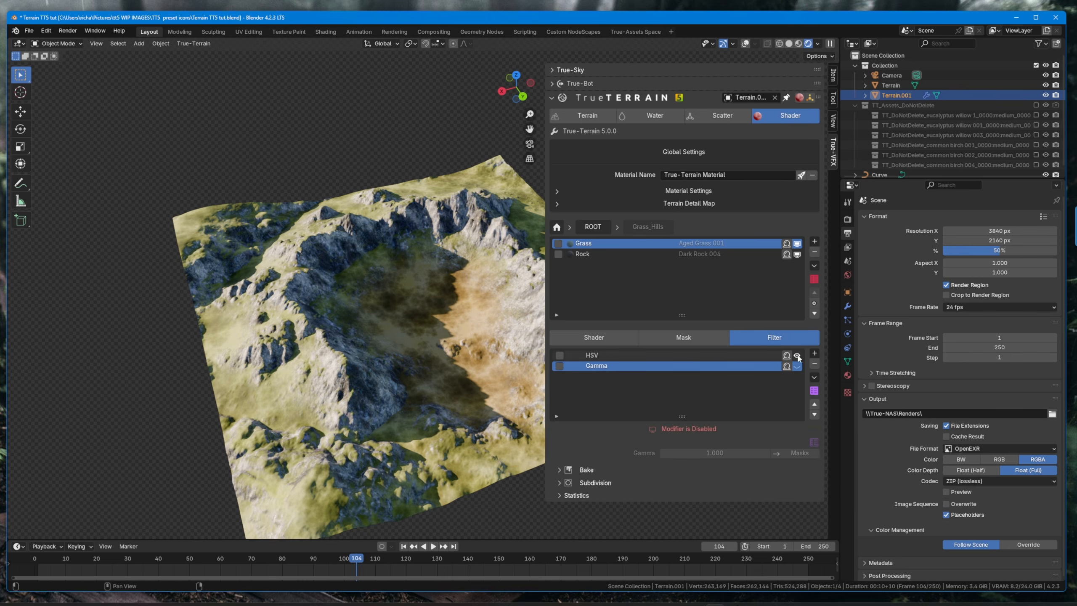
left_click(814, 353)
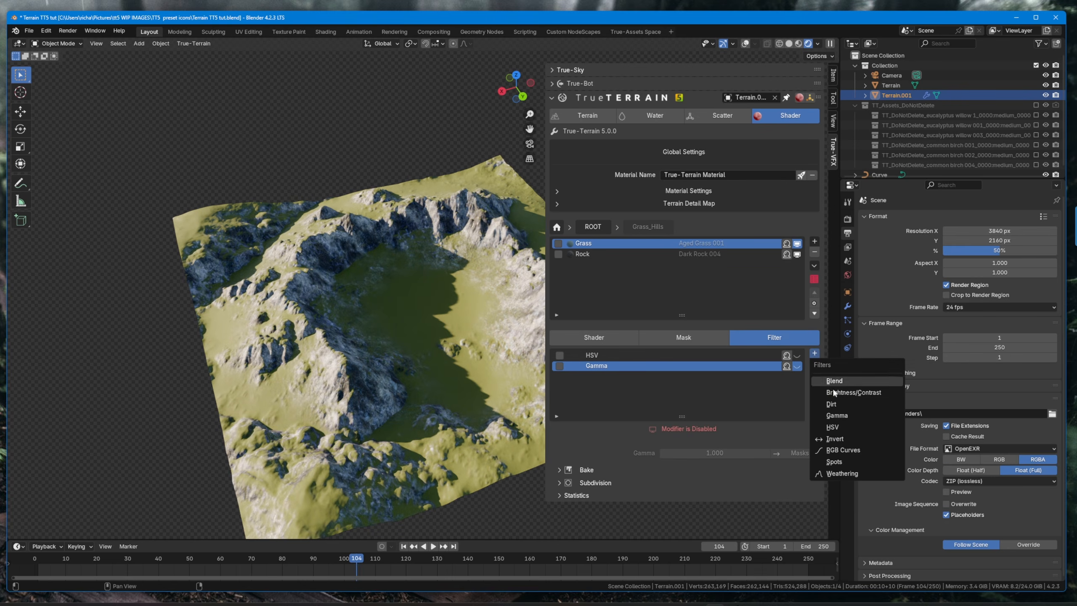
left_click(845, 426)
left_click(827, 457)
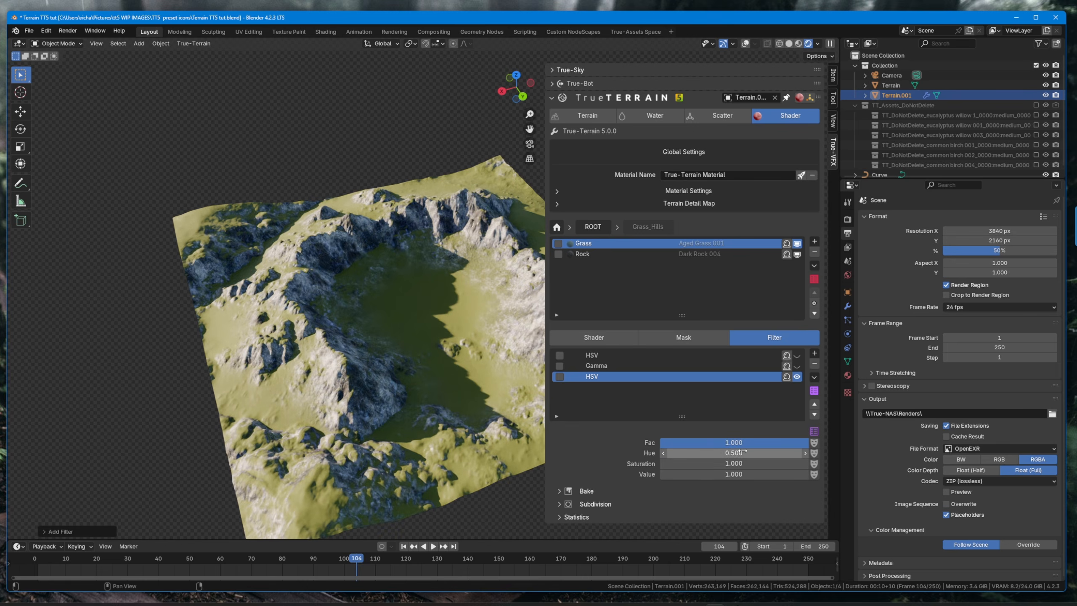
left_click_drag(745, 453, 696, 453)
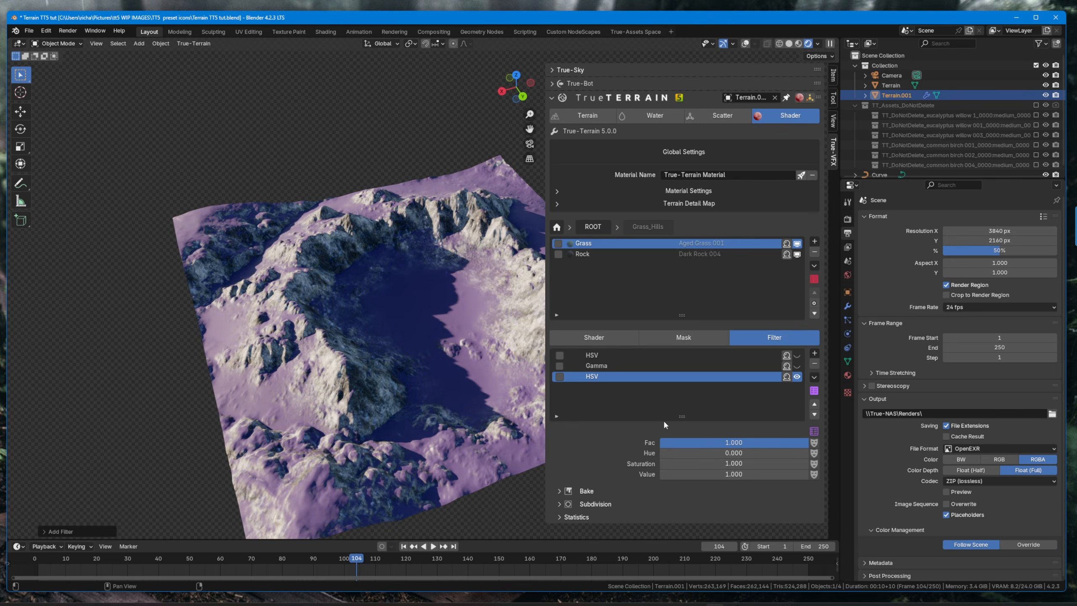
- Try a default Invert filter on the Grass layer in place of the newly added HSV filter
left_click(797, 376)
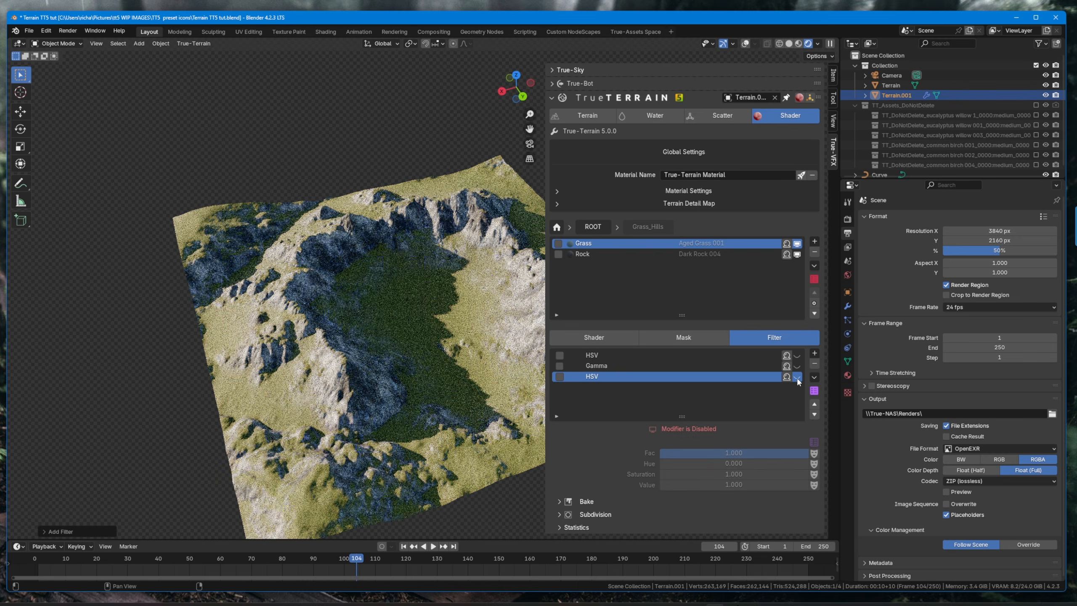
left_click(814, 353)
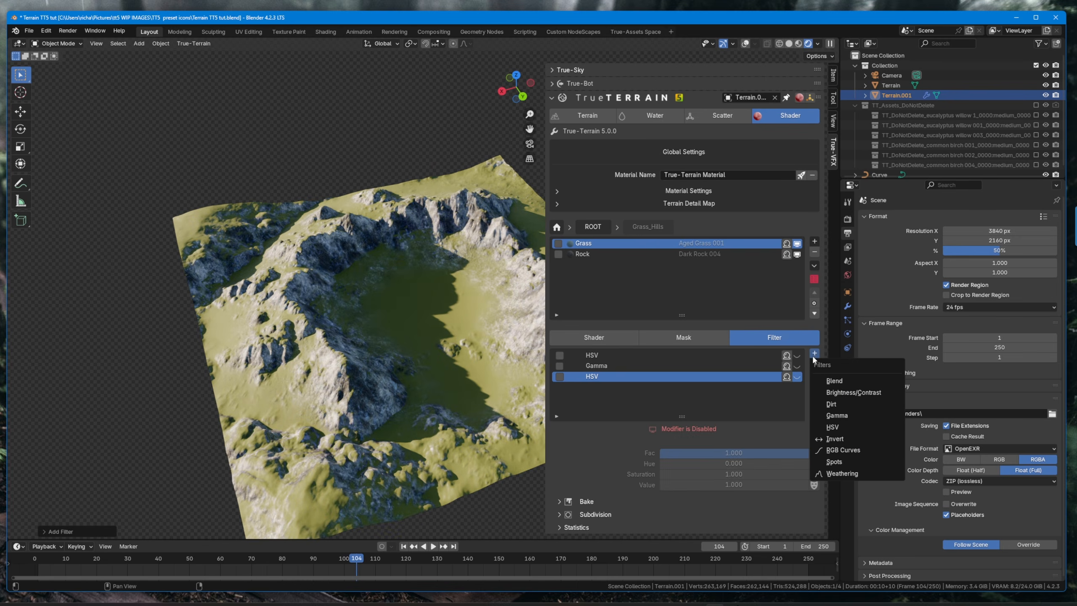
left_click(852, 438)
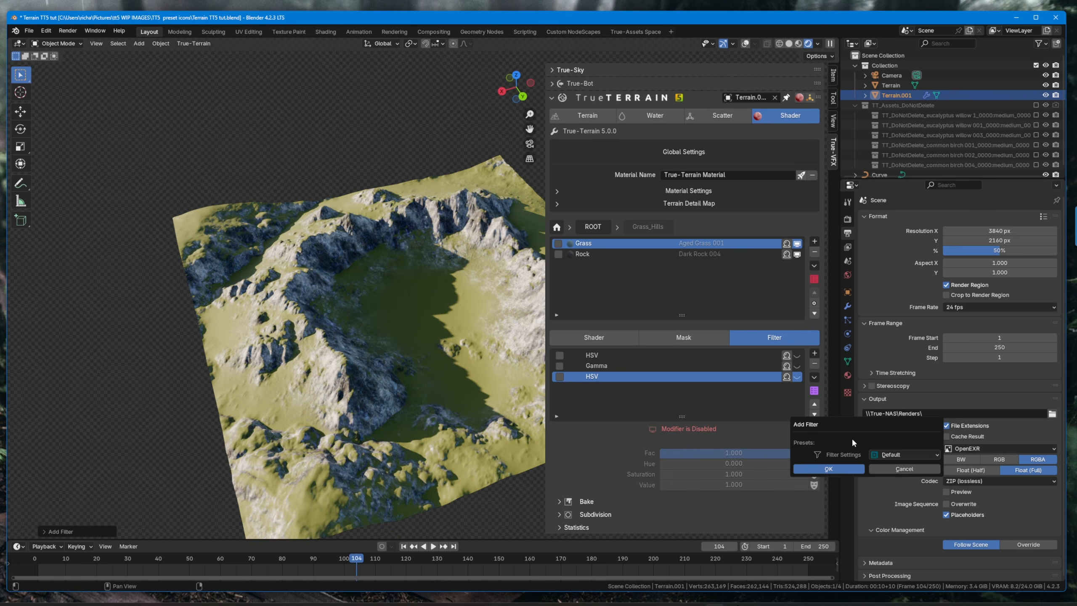
left_click(813, 469)
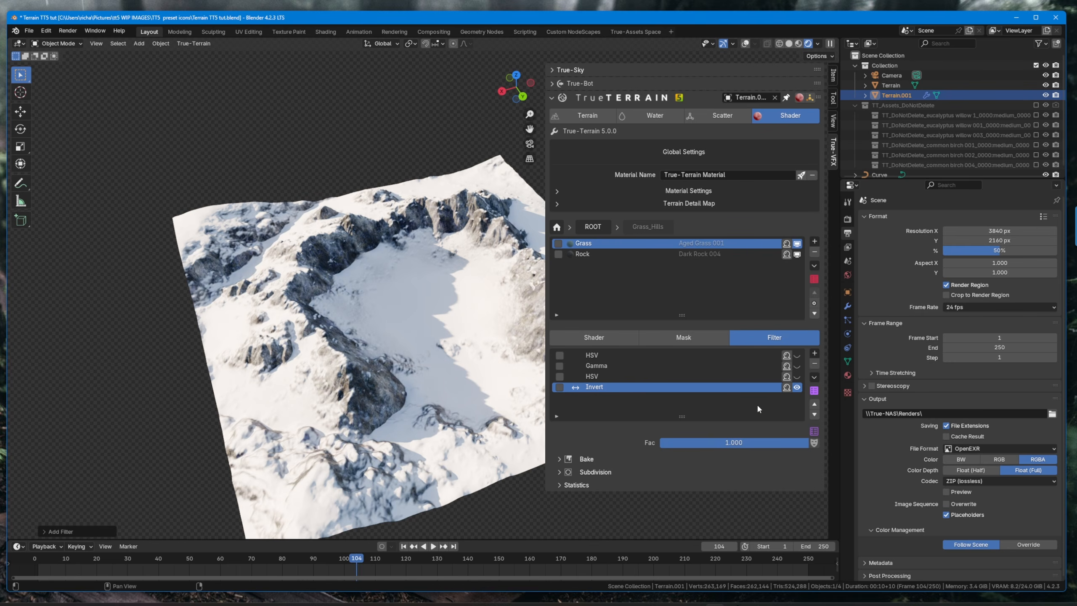
left_click(815, 364)
- Add a default RGB Curves filter to the Grass layer and shape an S-curve with points at about 0.23, 0.13 and 0.72, 0.85
left_click(815, 354)
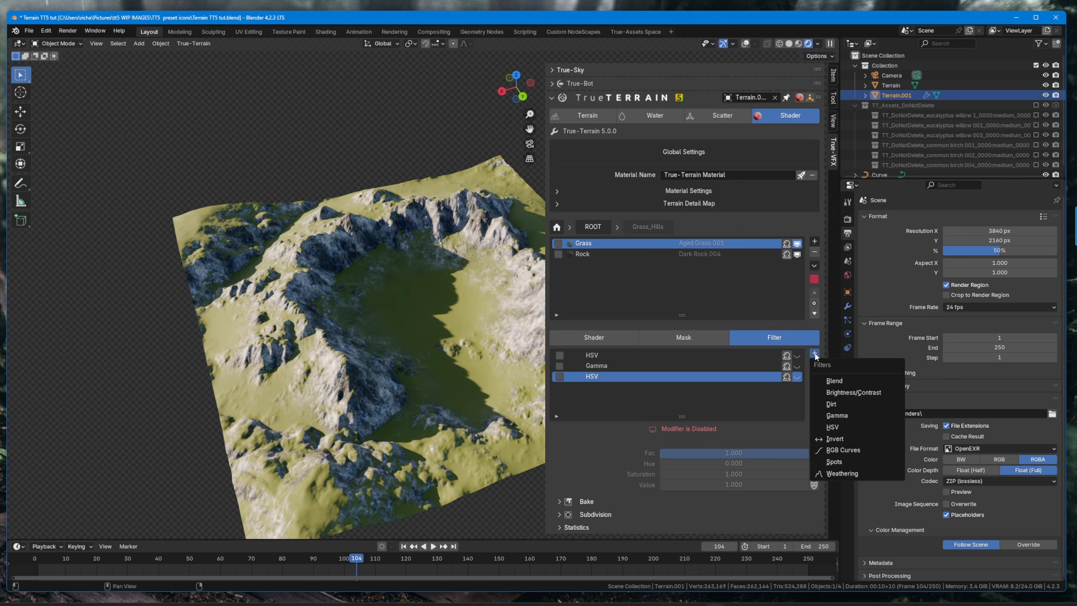
left_click(854, 449)
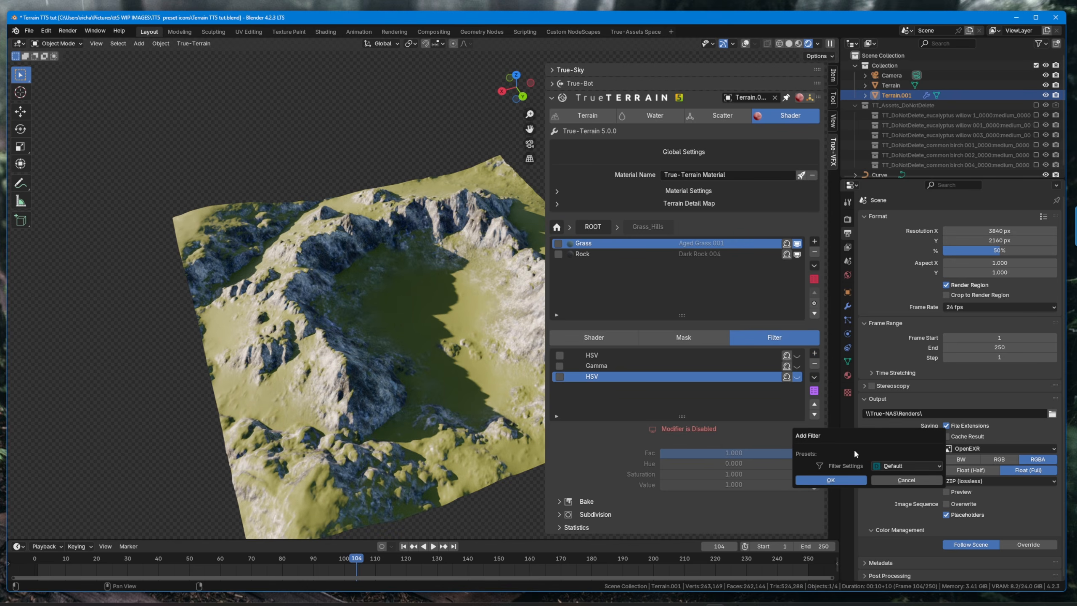
left_click(812, 480)
scroll(617, 502, "down", 2)
left_click_drag(607, 477, 612, 489)
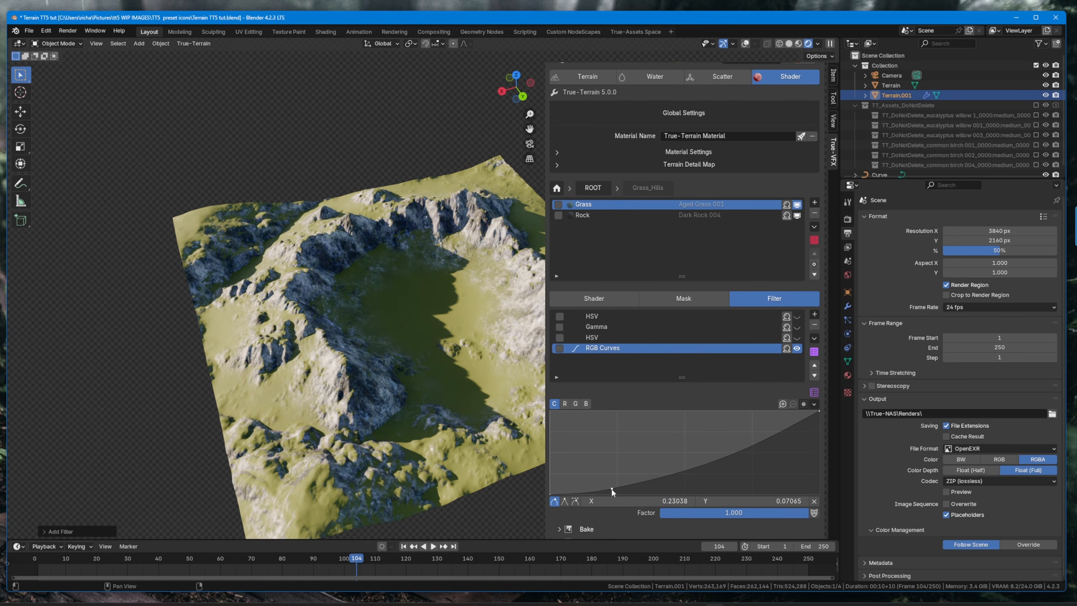
left_click_drag(735, 445, 743, 422)
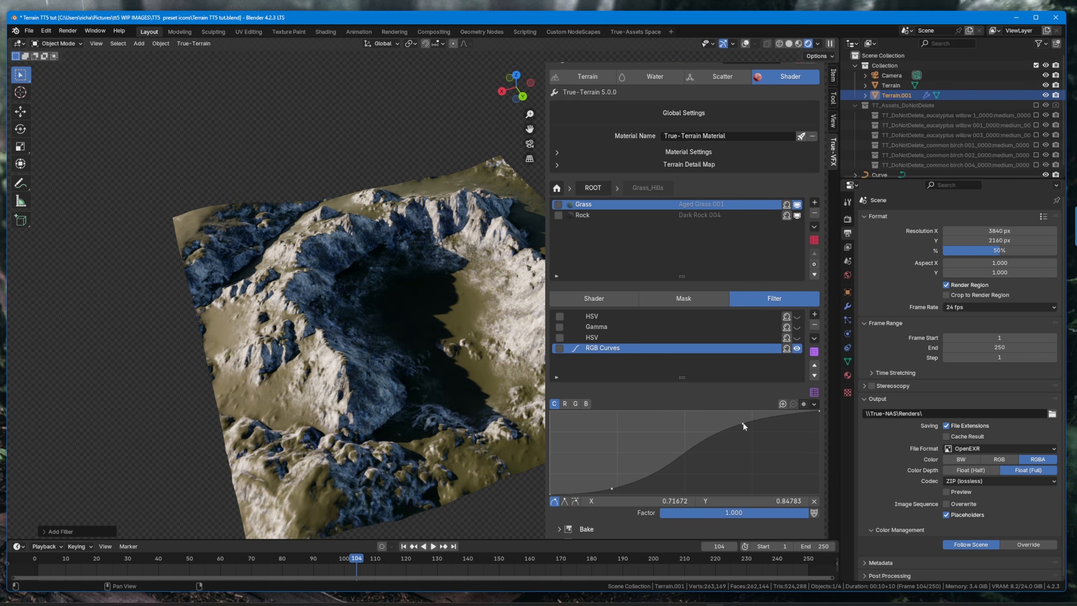
left_click_drag(612, 488, 611, 484)
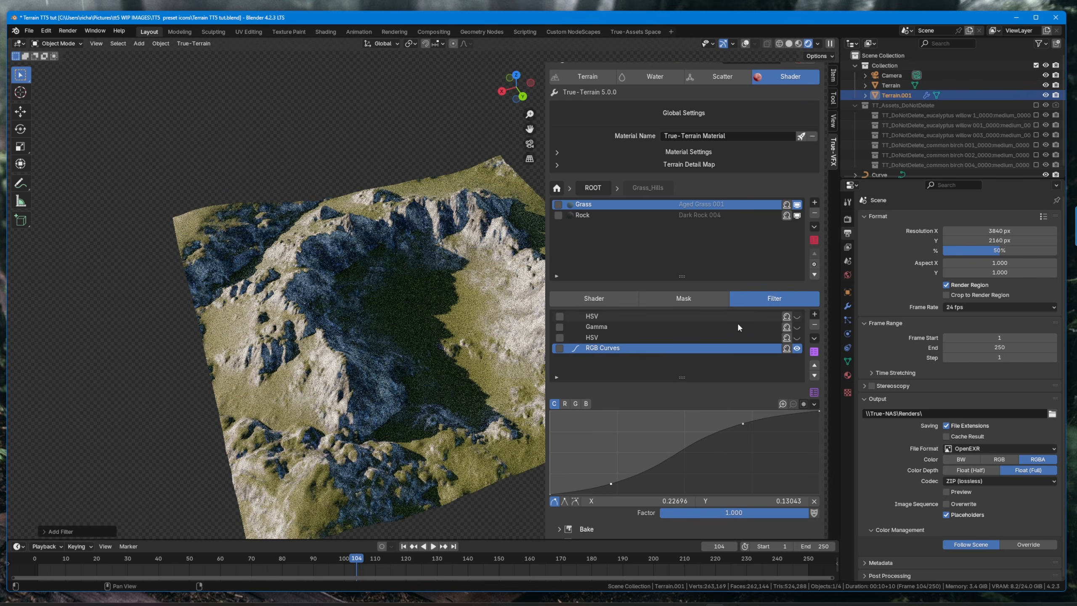
- Re-enable the Grass layer's original HSV and Gamma filters and reshape the RGB curve, raising its lower point to about 0.26, 0.24 and dropping the upper one
left_click(797, 316)
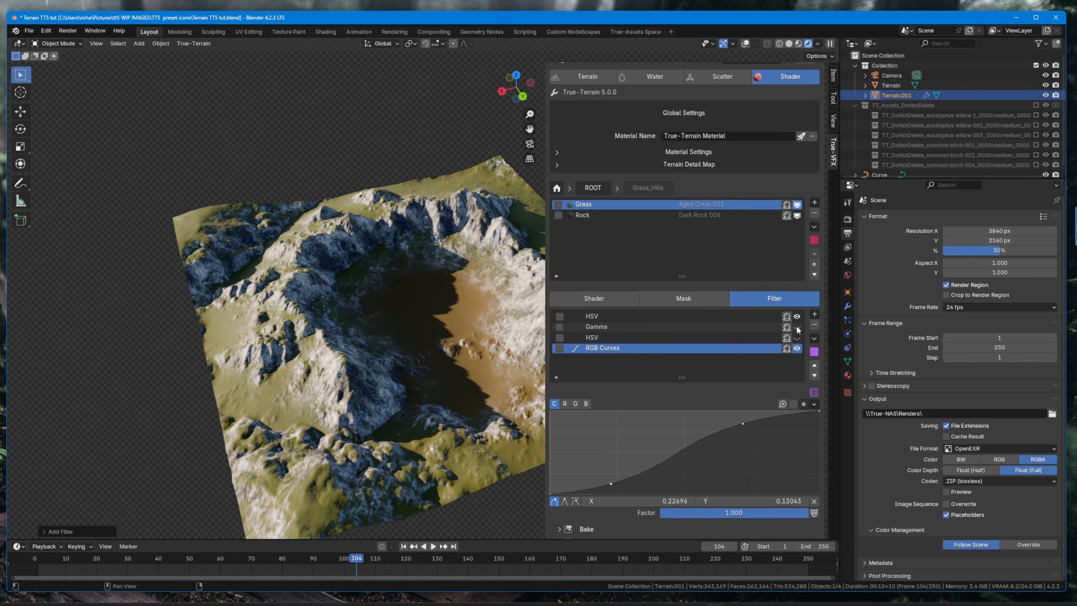
left_click(797, 327)
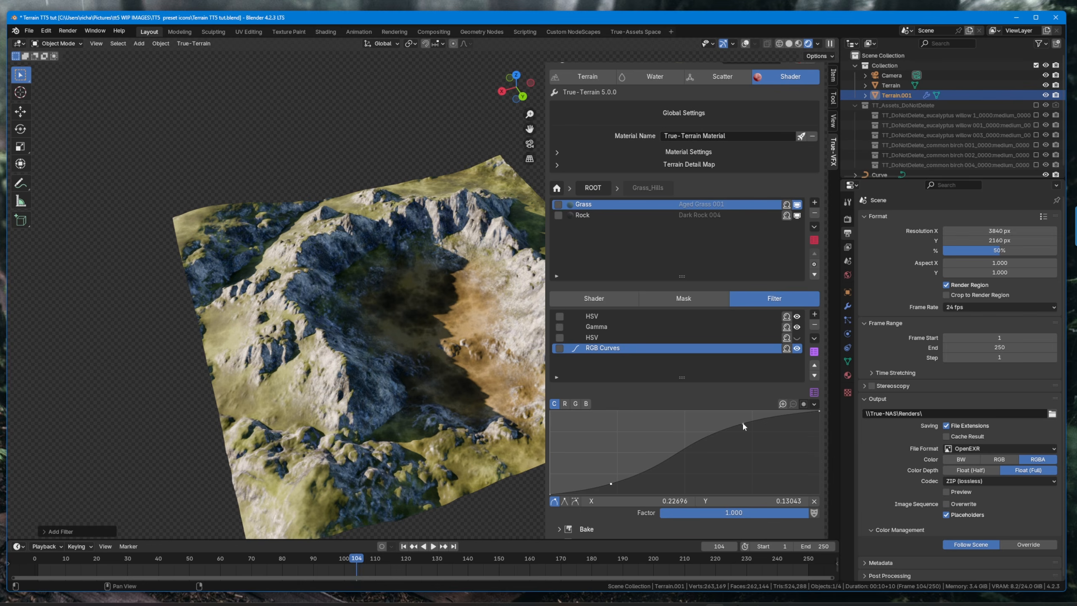
left_click_drag(743, 423, 758, 487)
mouse_move(612, 484)
left_mouse_down()
mouse_move(608, 439)
mouse_move(619, 474)
left_mouse_up()
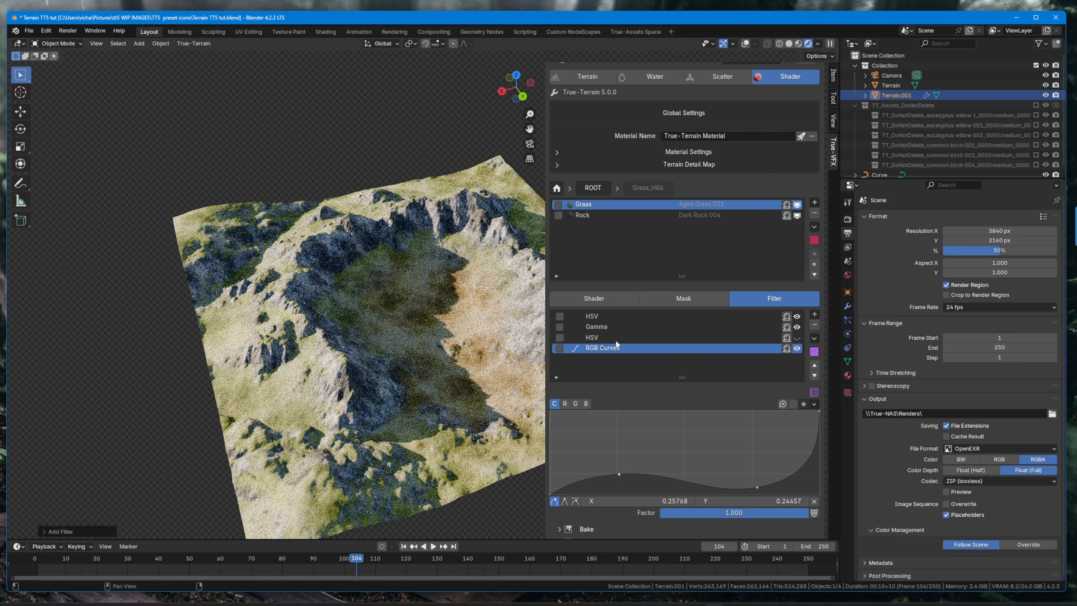
- Remove the disabled HSV filter and rework the RGB curve with three inner points, the highest at about 0.89, 0.89
left_click(758, 339)
left_click(814, 365)
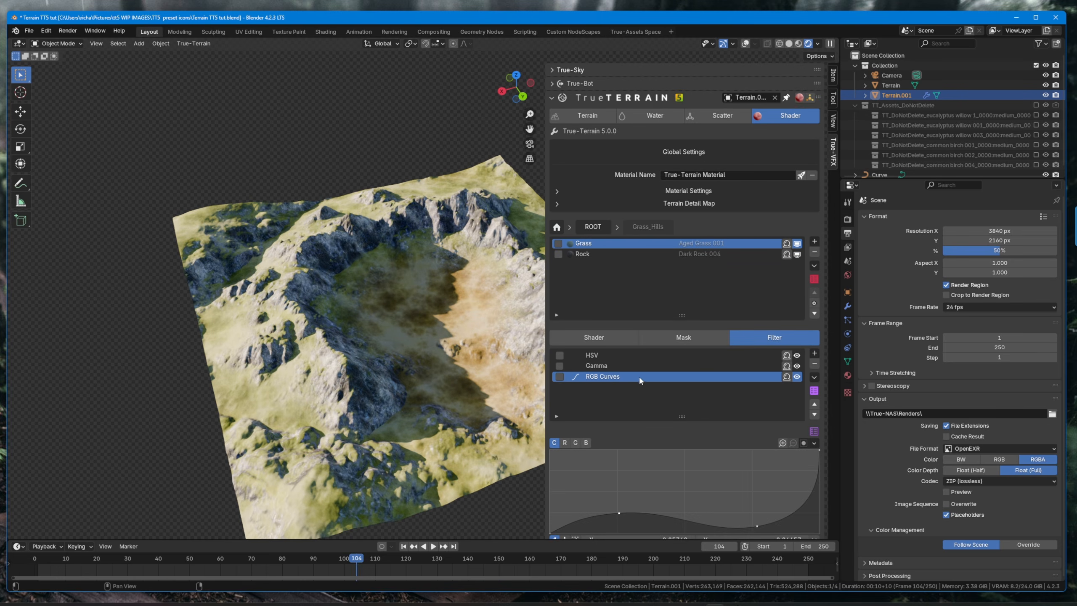
scroll(643, 440, "down", 3)
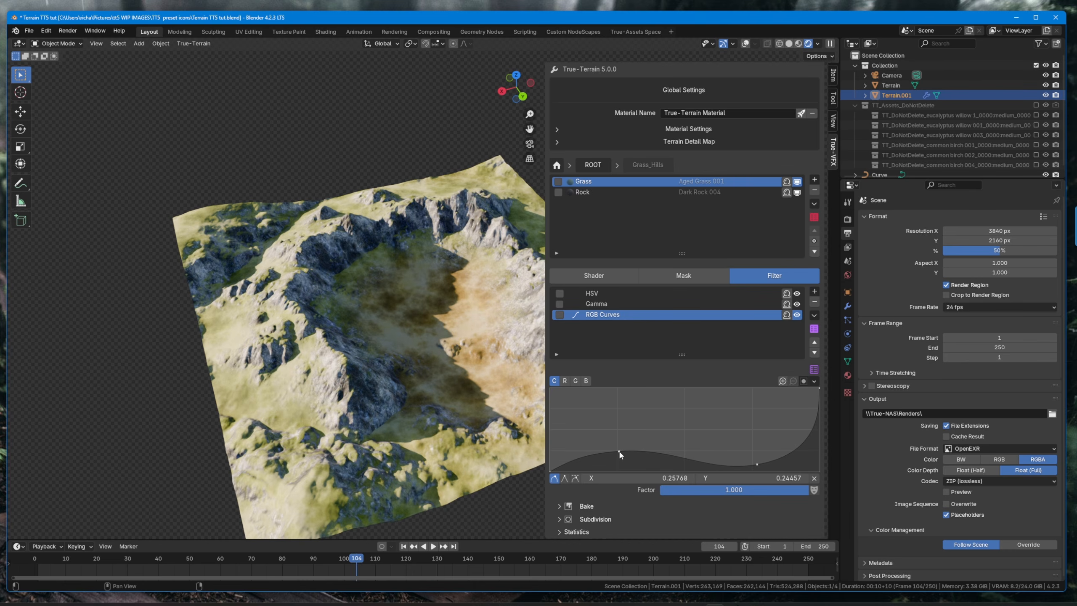
left_click(814, 478)
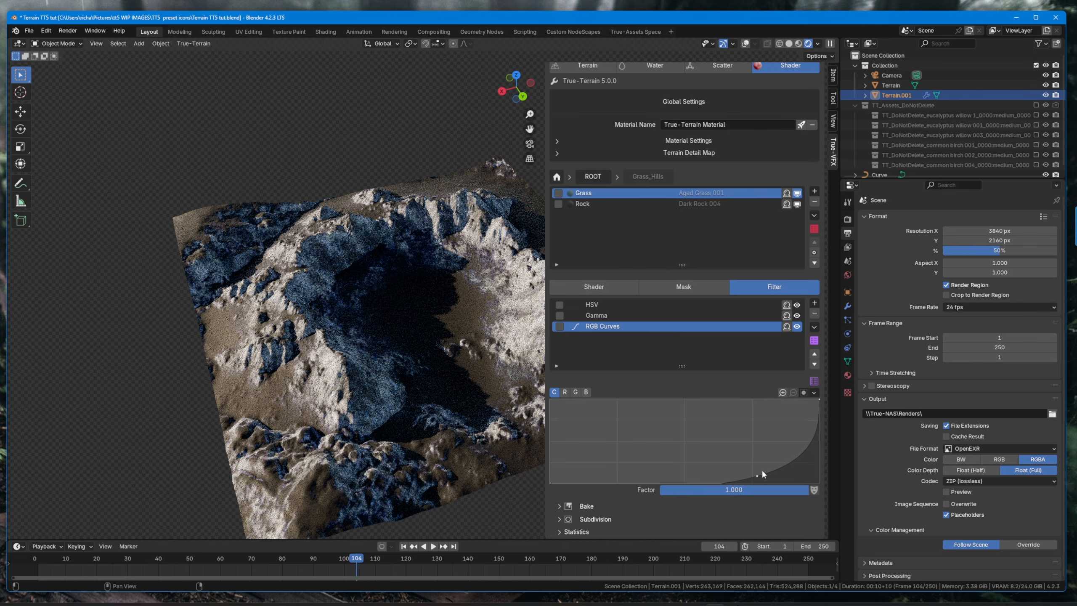
left_click_drag(757, 475, 723, 453)
left_click_drag(626, 476, 618, 454)
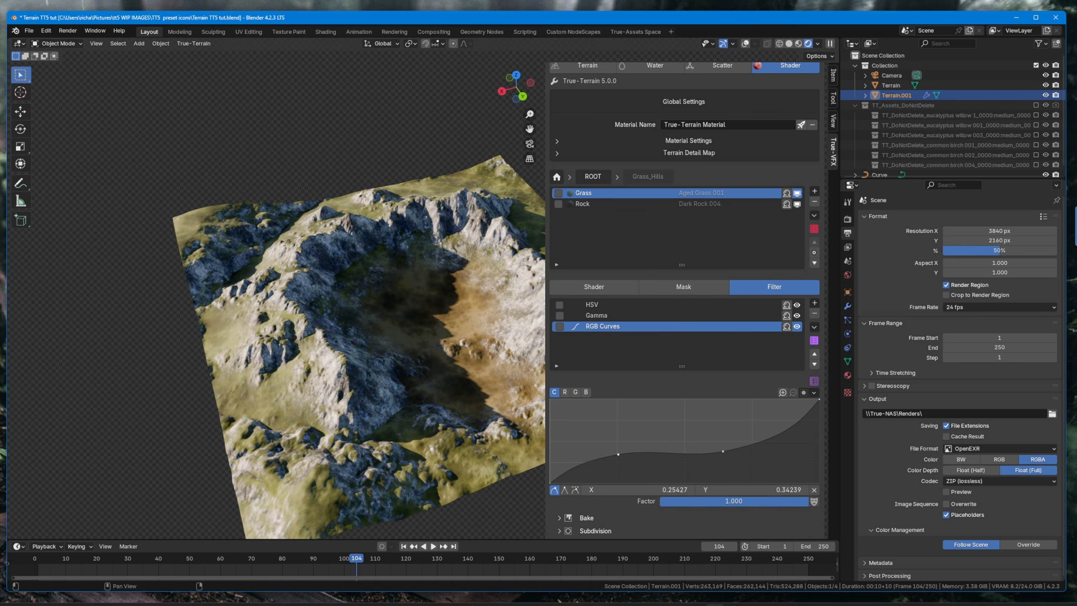
left_click_drag(808, 424, 791, 410)
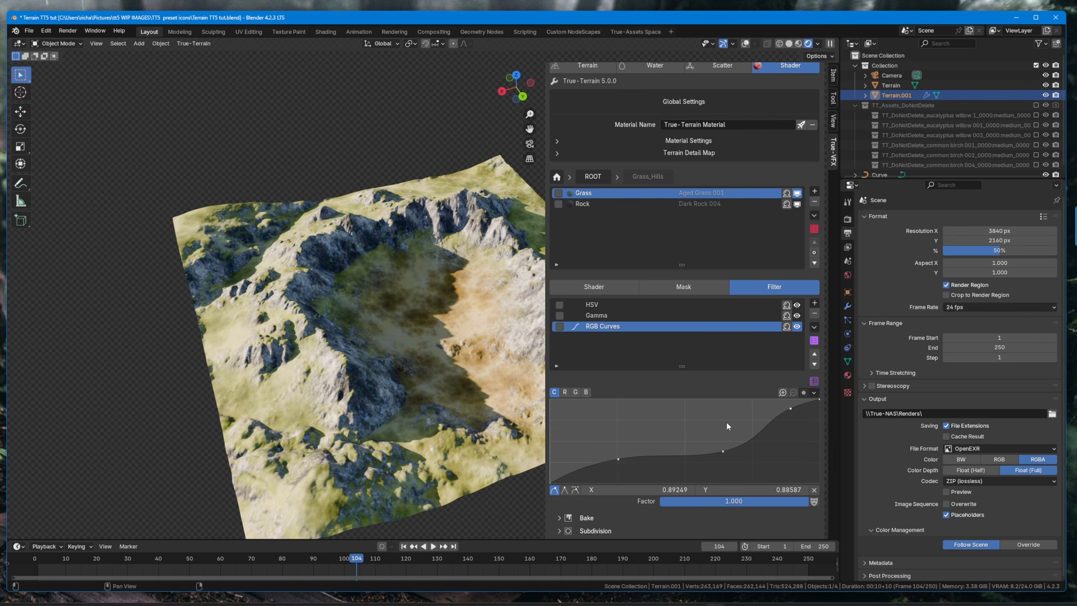
mouse_move(462, 373)
middle_mouse_down()
mouse_move(407, 412)
mouse_move(445, 364)
middle_mouse_up()
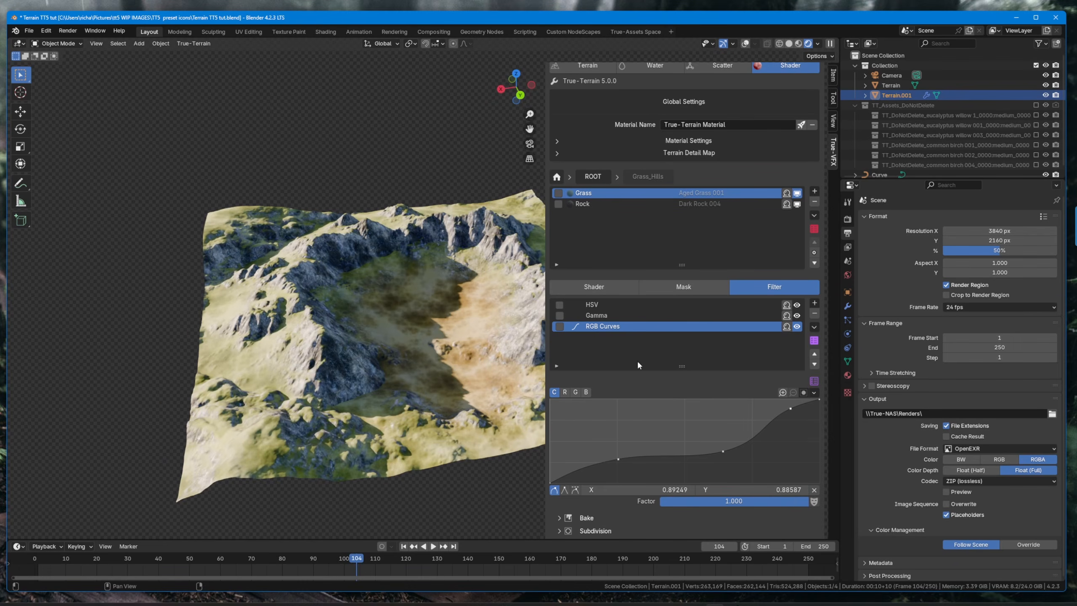
left_click(814, 304)
middle_click_drag(445, 344, 362, 340)
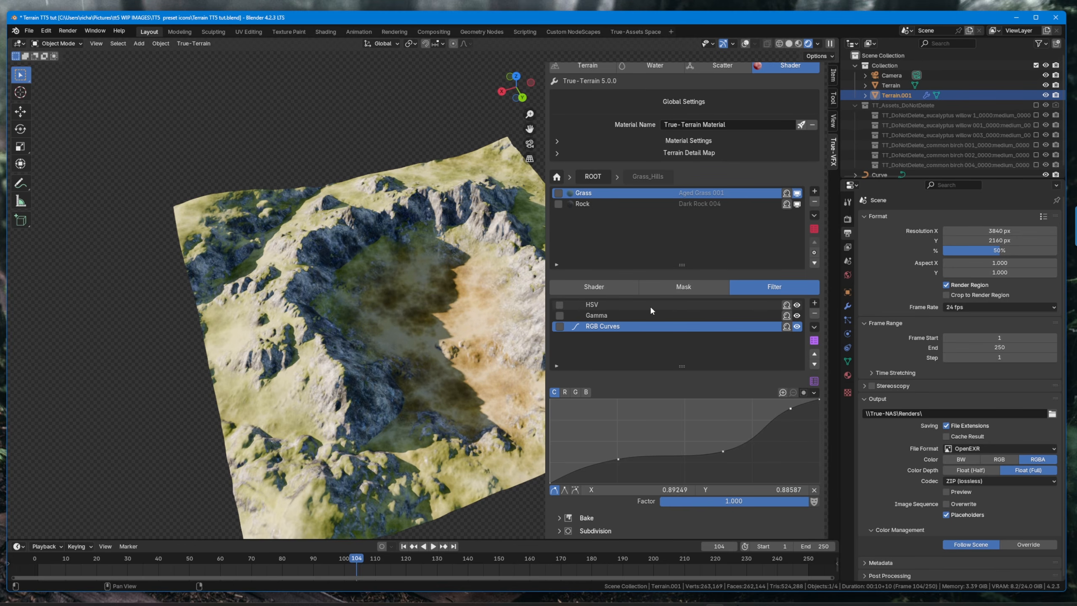
- Move the HSV filter to the end of the Grass filter stack and back to the start
left_click(631, 305)
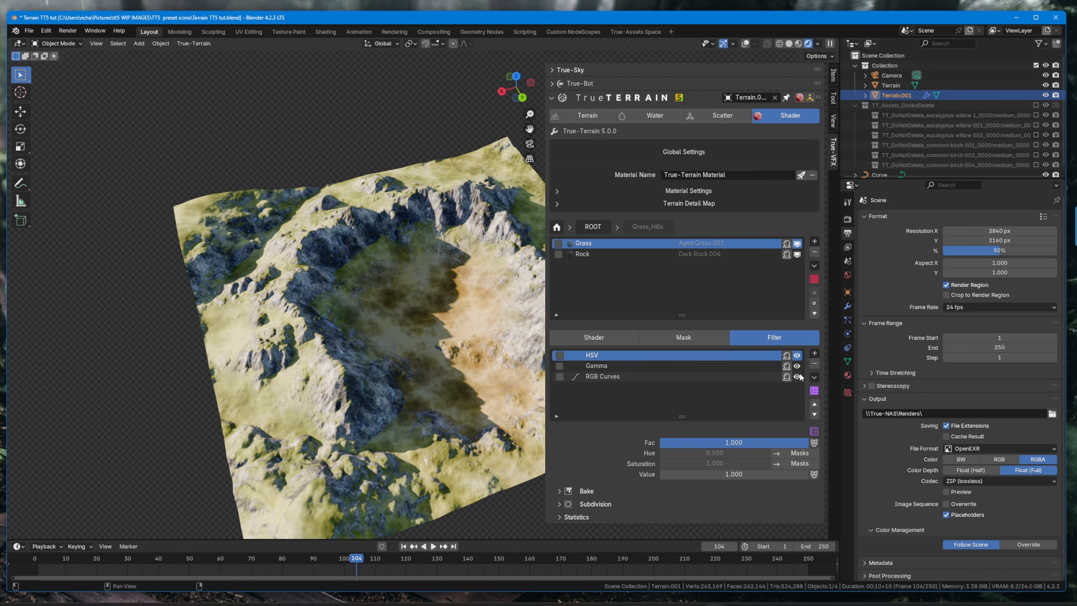
left_click(814, 414)
left_click(814, 414)
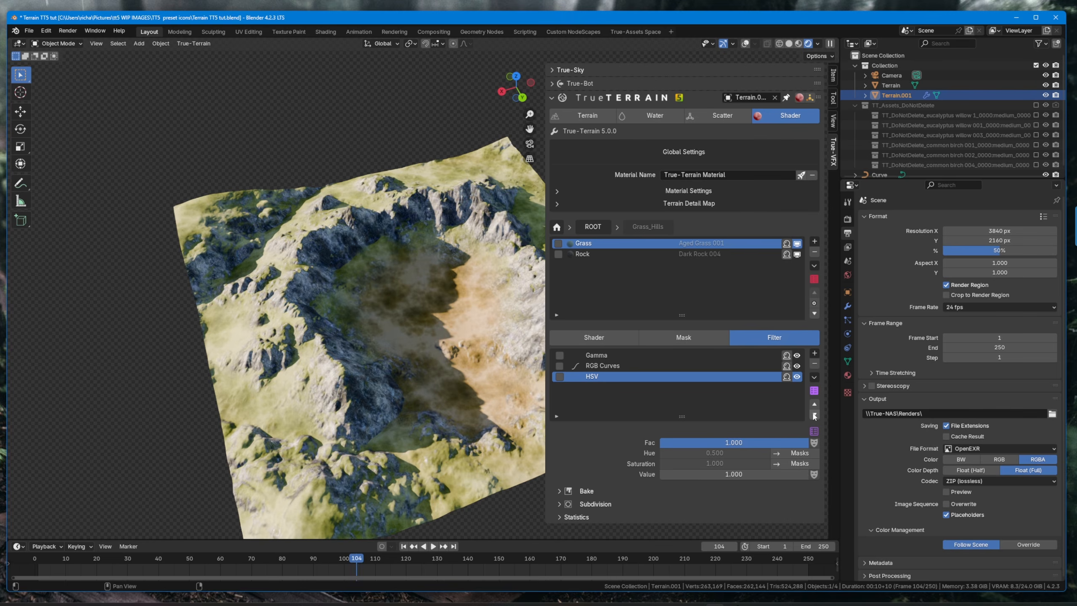
left_click(814, 403)
left_click(814, 403)
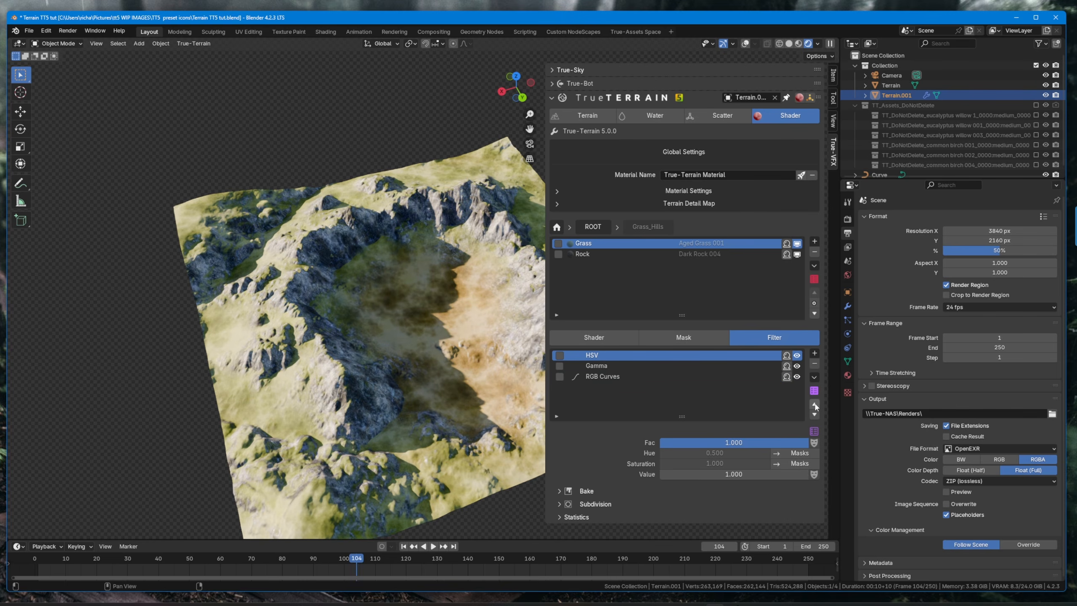
- Move the Gamma filter through the Grass filter stack, ending with it first, ahead of HSV and RGB Curves
left_click(653, 365)
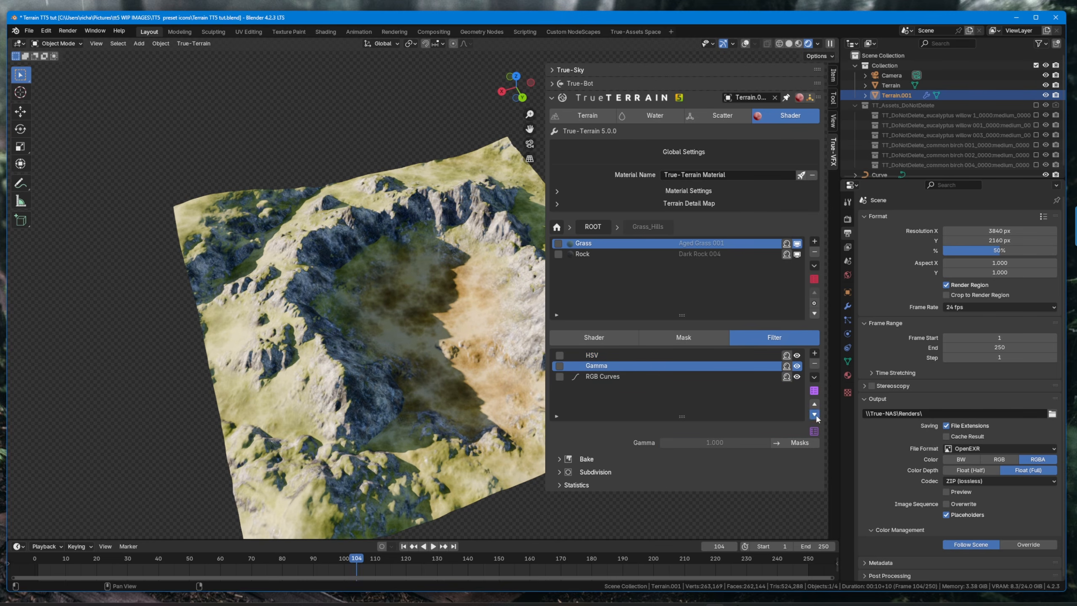
left_click(815, 415)
left_click(815, 404)
left_click(814, 405)
left_click(814, 414)
left_click(815, 414)
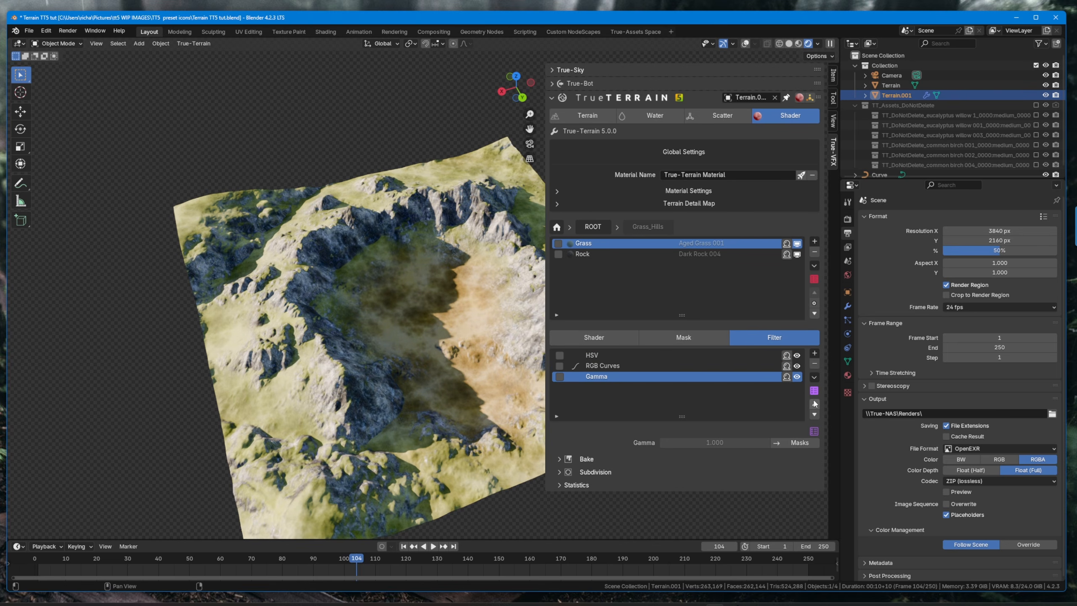
left_click(815, 404)
left_click(814, 404)
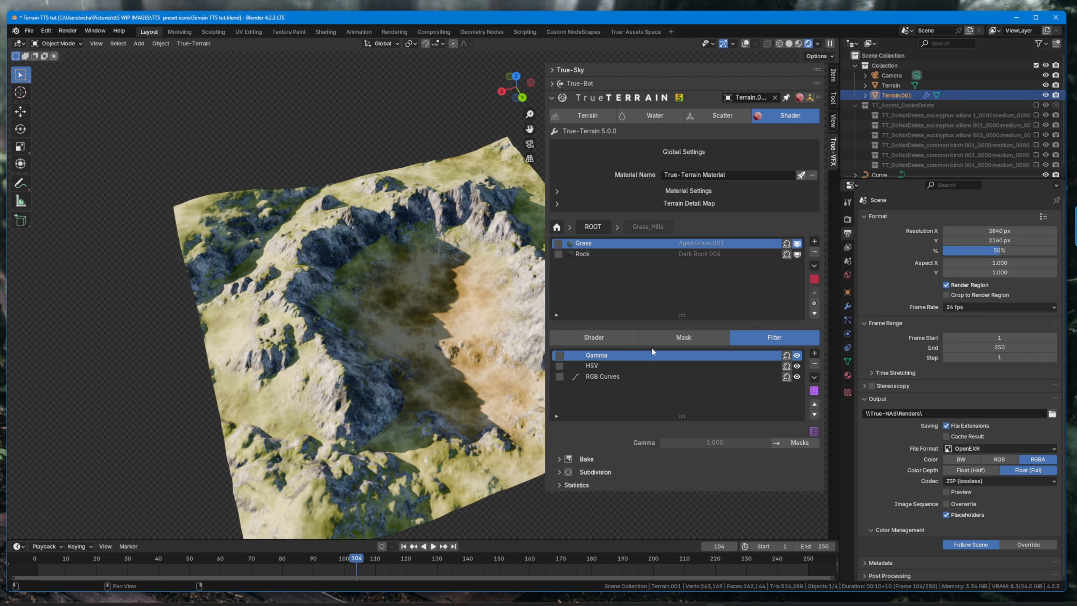
- Disable the Grass layer's Slope Mask so the grass shader covers the whole terrain
left_click(668, 342)
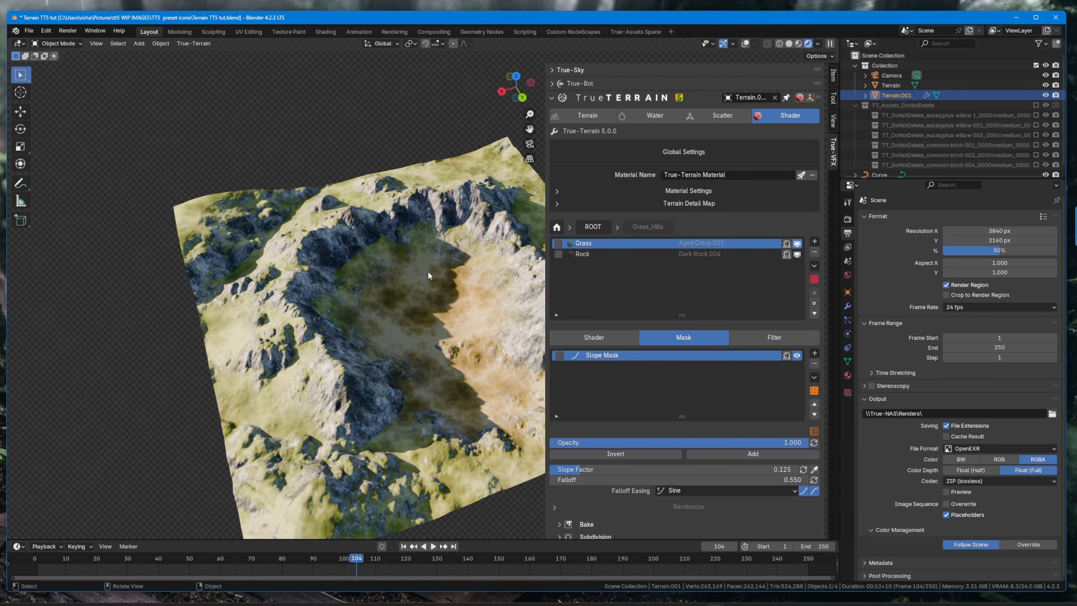
middle_click_drag(439, 297, 542, 292)
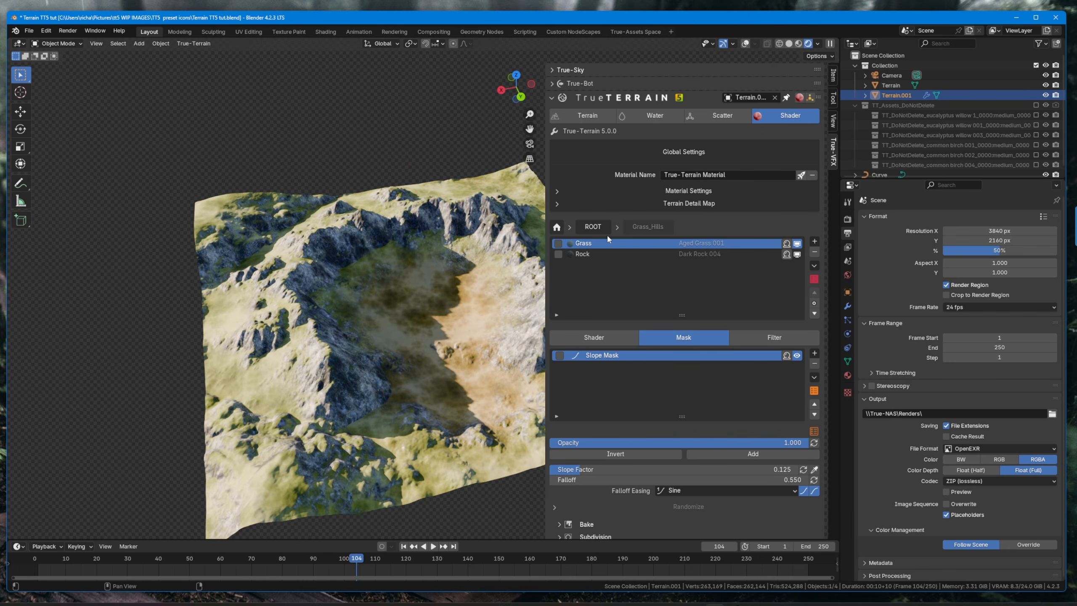
left_click(797, 356)
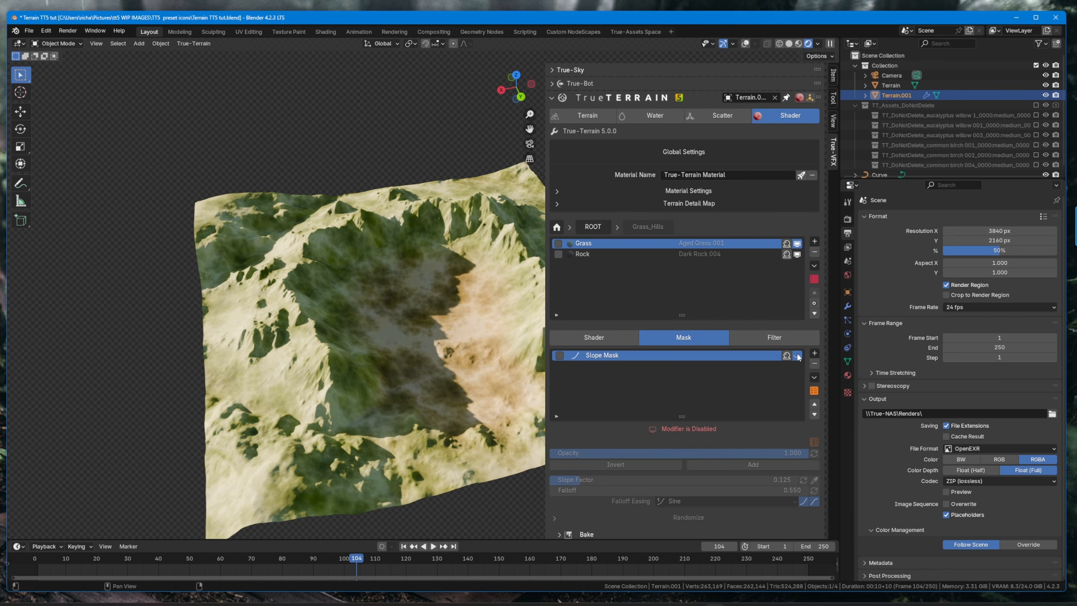
middle_click_drag(388, 293, 436, 212)
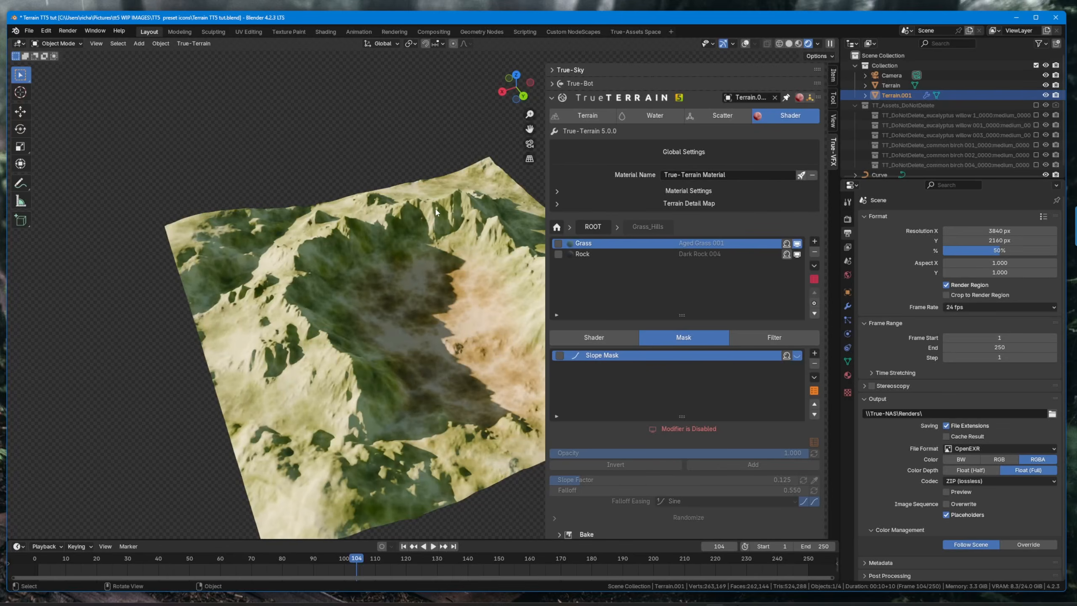
left_click(798, 357)
left_click(797, 356)
- Add a Texture Mask with the Default mask settings and easing curve to the Grass layer
left_click(814, 353)
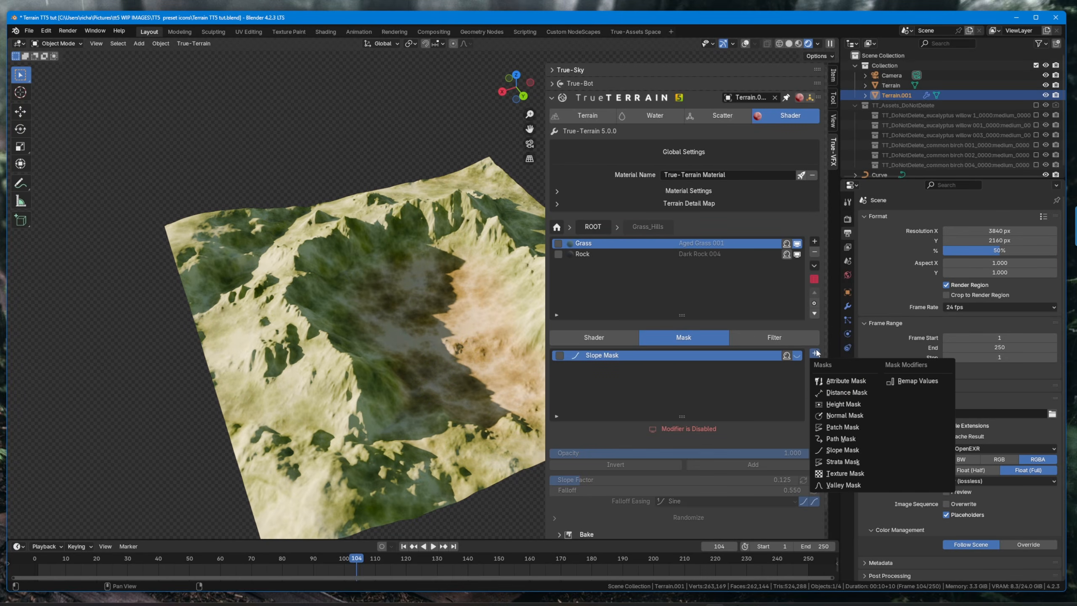
left_click(845, 473)
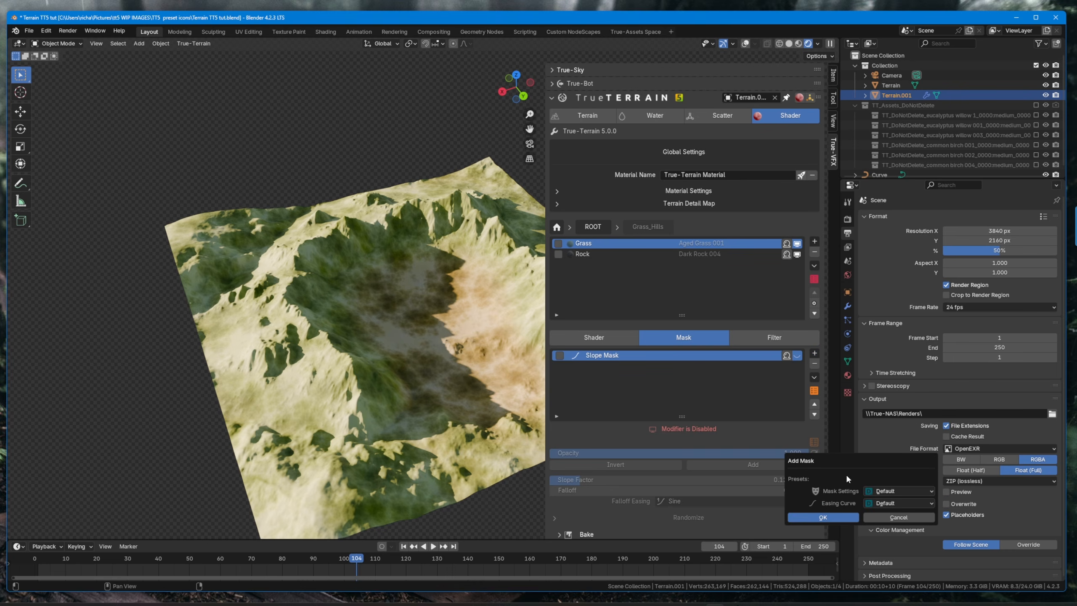
left_click(891, 493)
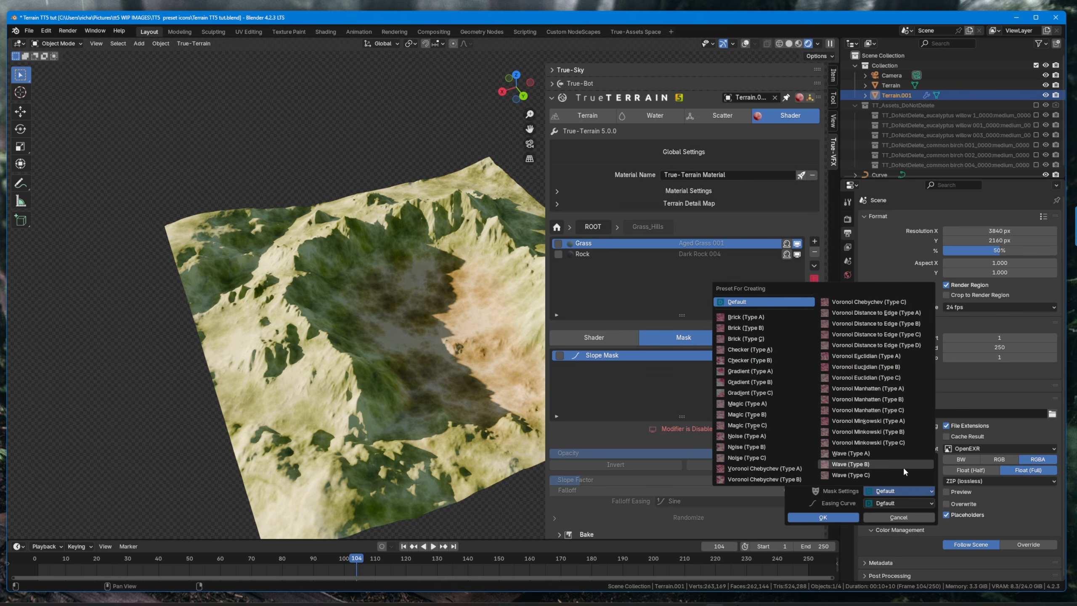
left_click(823, 517)
scroll(736, 390, "down", 3)
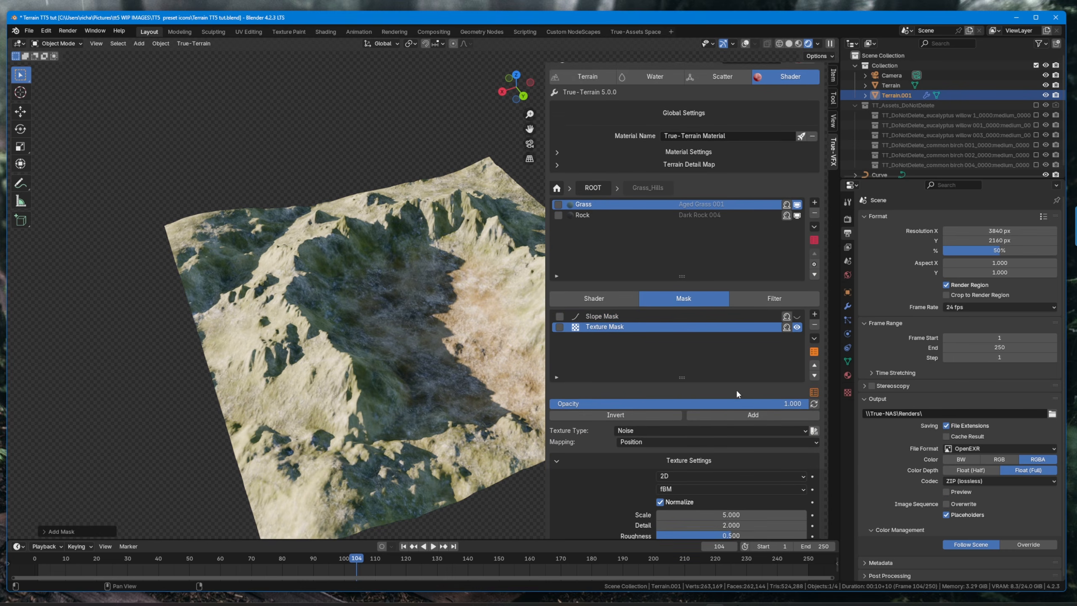
- Apply the Checker (Type B) preset to the Grass layer's Texture Mask
left_click(814, 376)
left_click(806, 294)
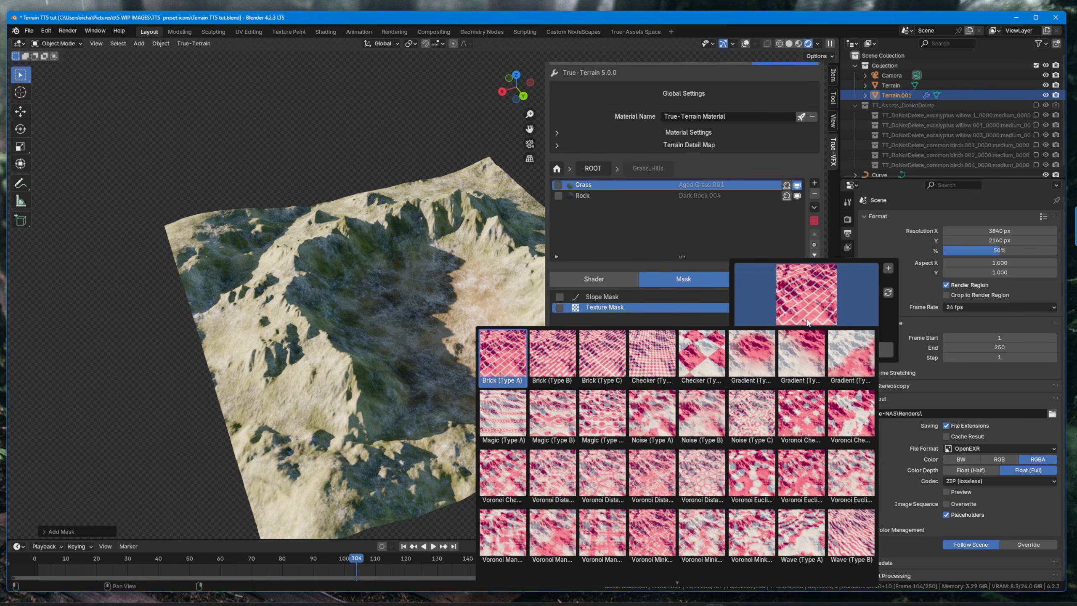
left_click(705, 356)
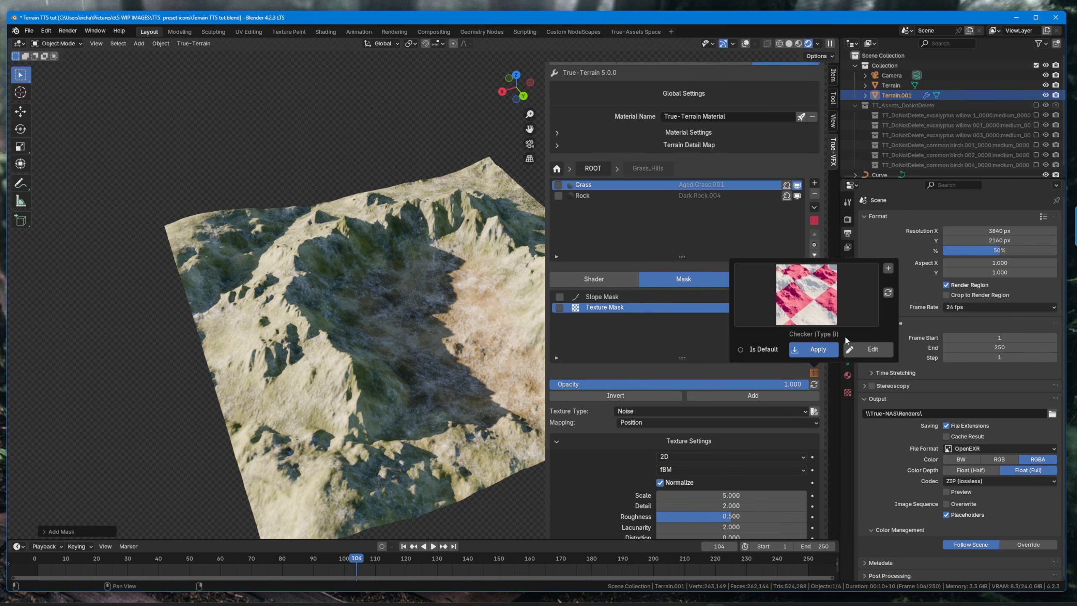
left_click(818, 350)
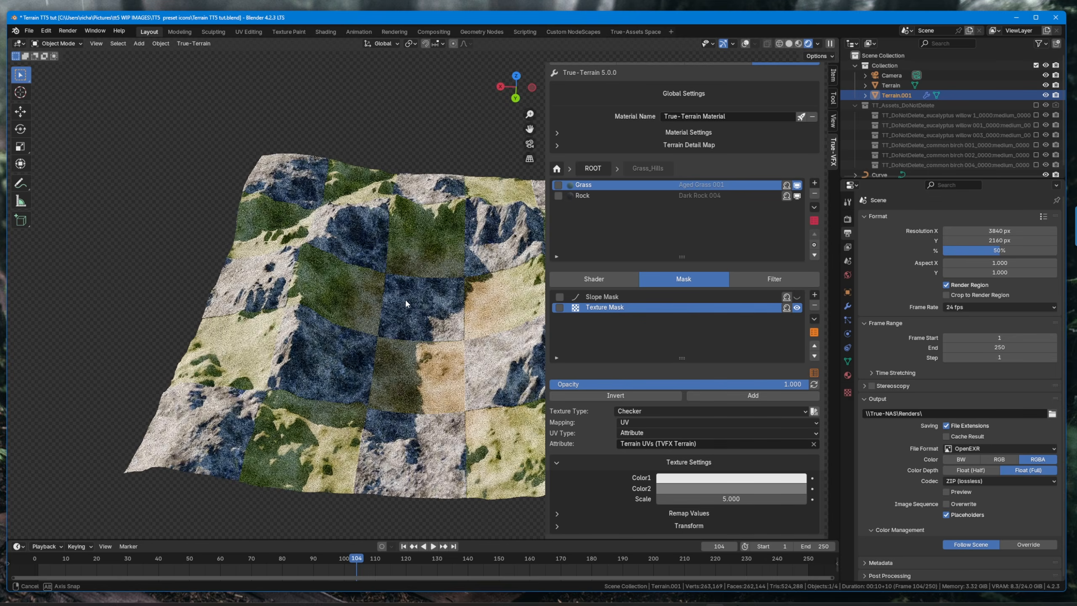
- Switch the Texture Mask to the Voronoi Euclidian (Type A) preset
left_click(814, 373)
left_click(807, 294)
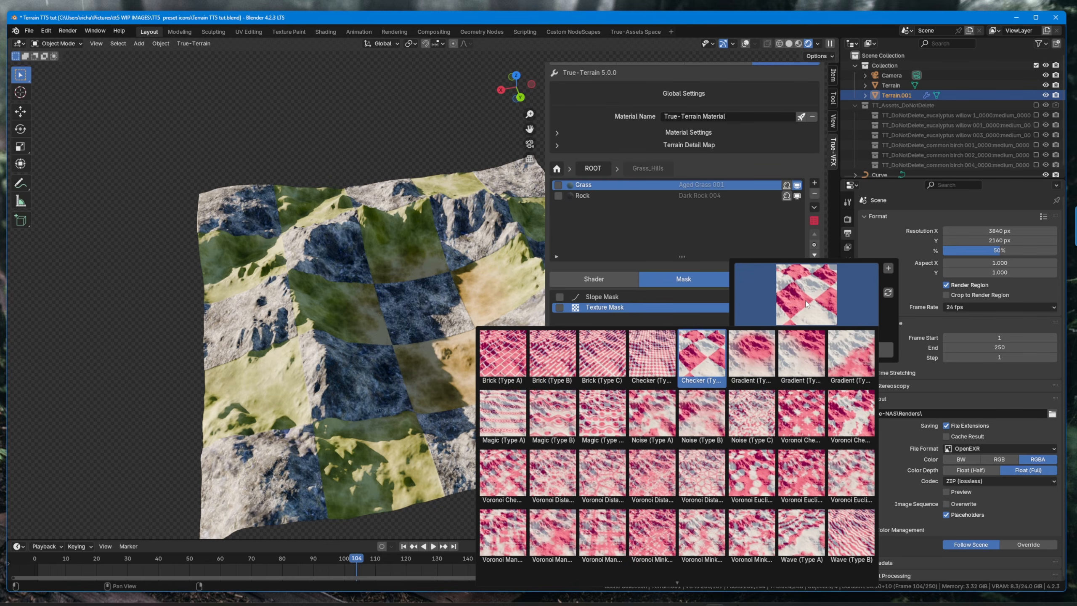
left_click(756, 475)
left_click(812, 349)
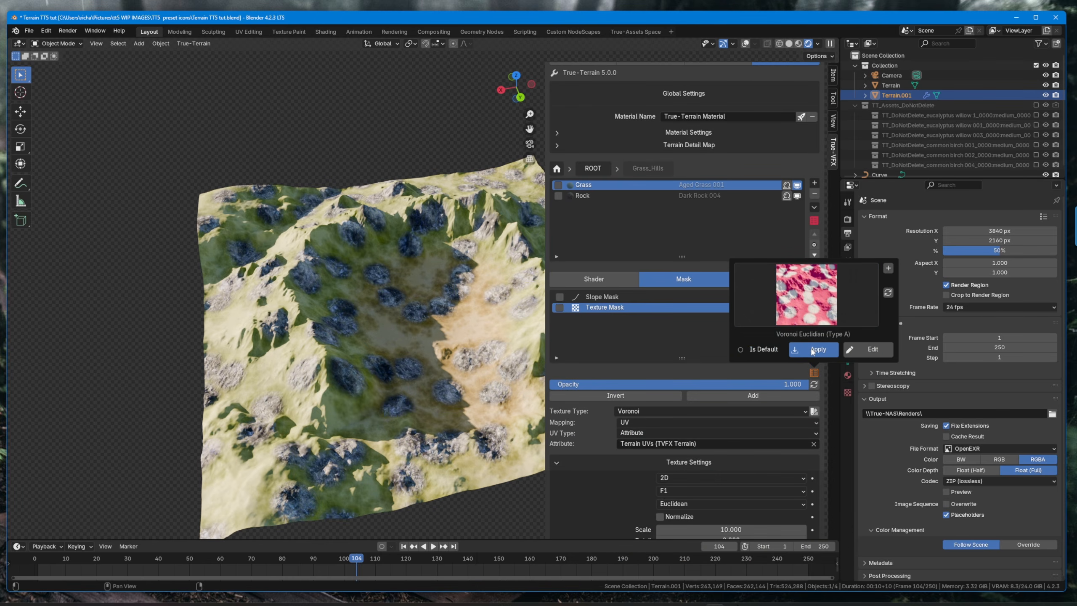
- Switch the Texture Mask to the Voronoi Distance to Edge (Type B) preset
left_click(814, 373)
left_click(807, 295)
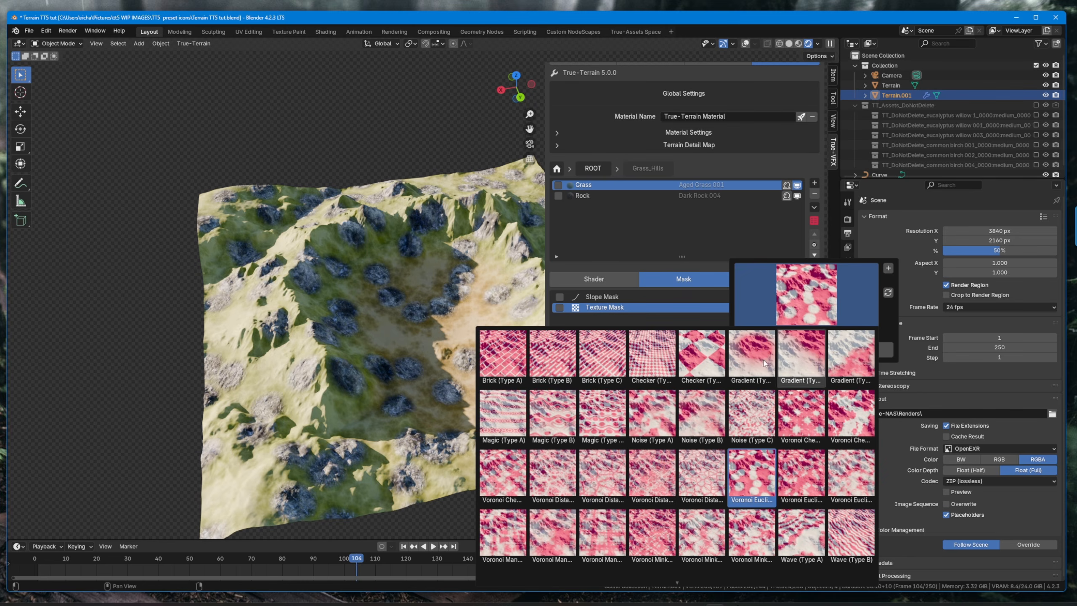
left_click(601, 479)
left_click(820, 350)
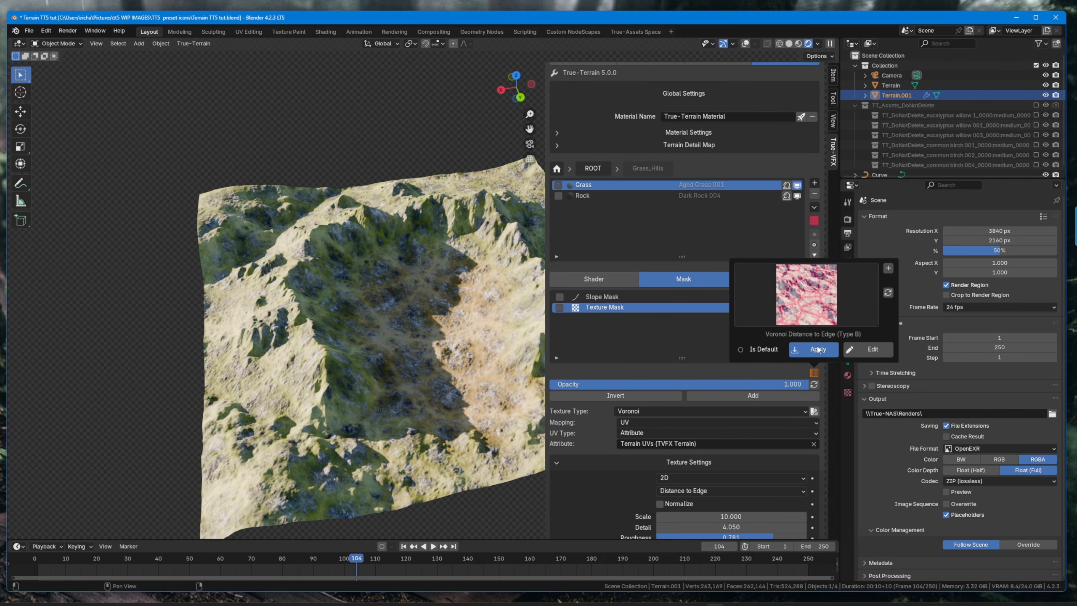
- Apply the Wave (Type B) preset to the Texture Mask and view its pattern on the terrain
left_click(815, 373)
left_click(807, 295)
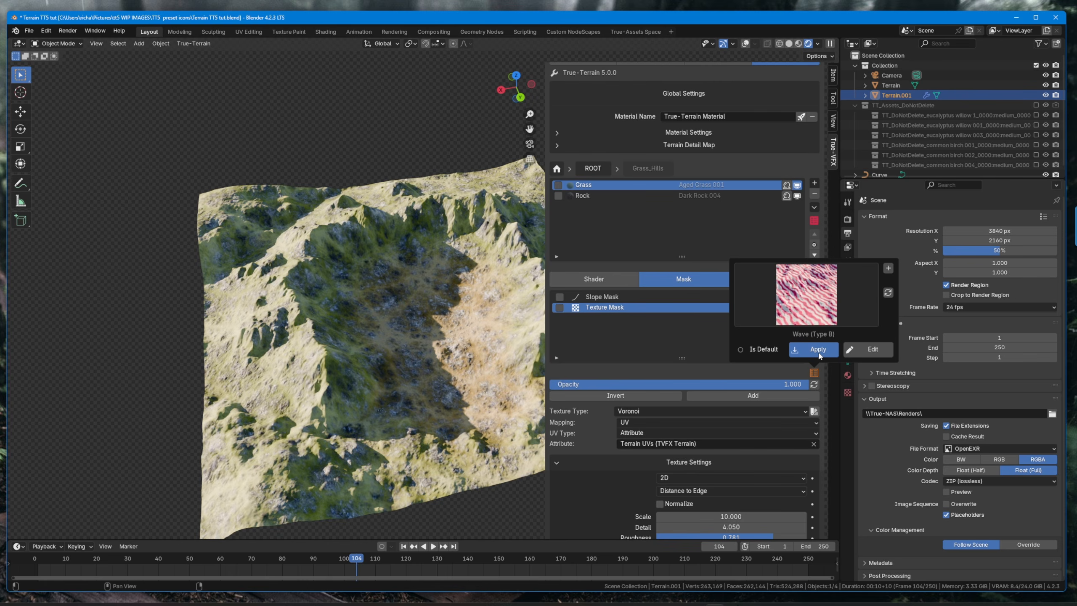
left_click(818, 349)
mouse_move(408, 339)
middle_mouse_down()
mouse_move(458, 336)
mouse_move(409, 339)
middle_mouse_up()
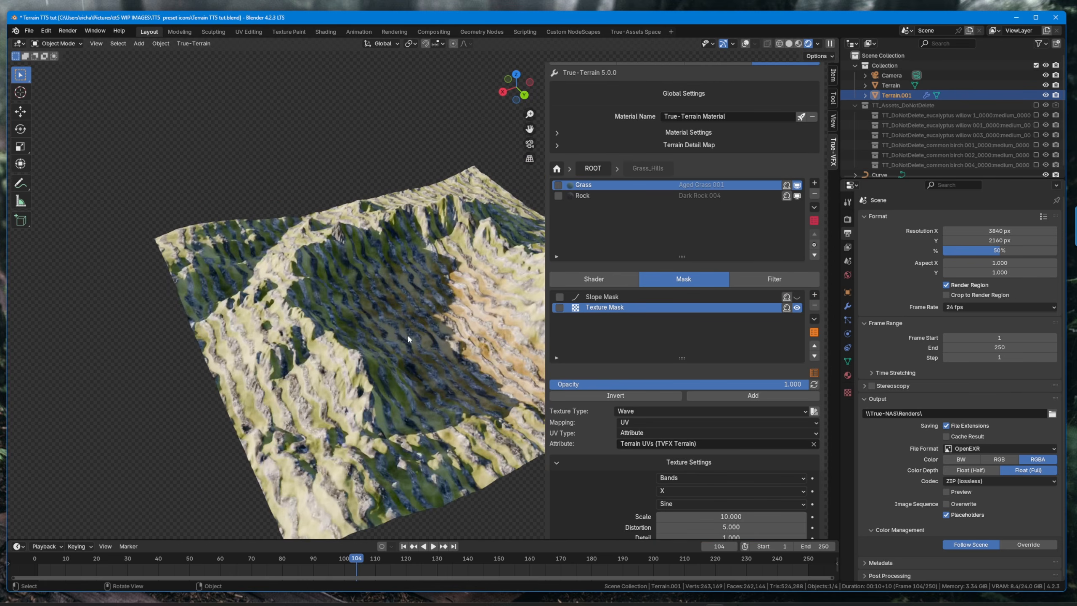
- Remove the Texture Mask from the Grass layer's mask stack
left_click(814, 372)
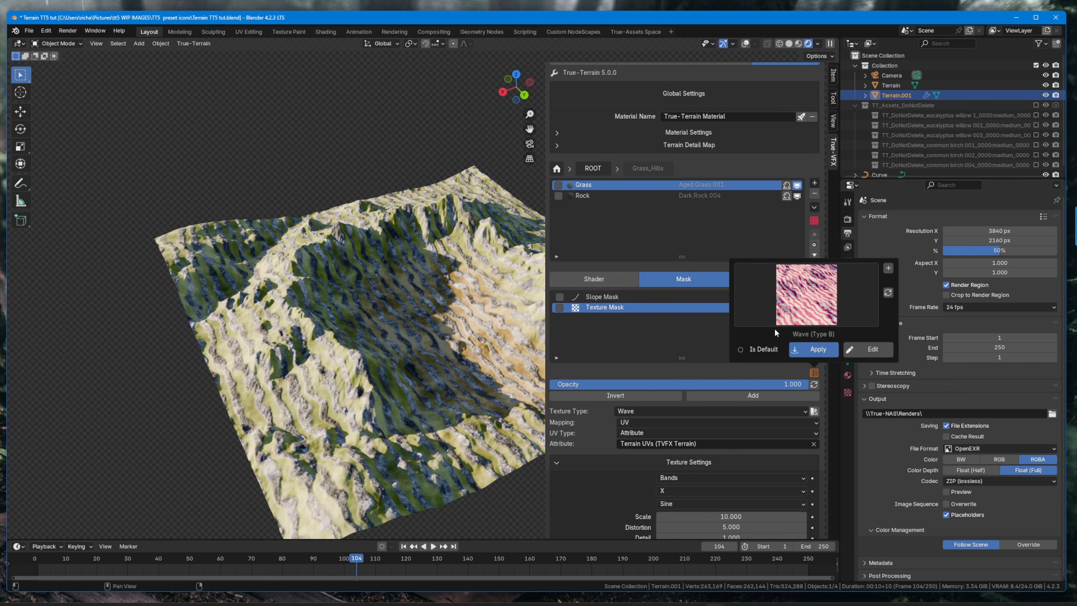
left_click(805, 306)
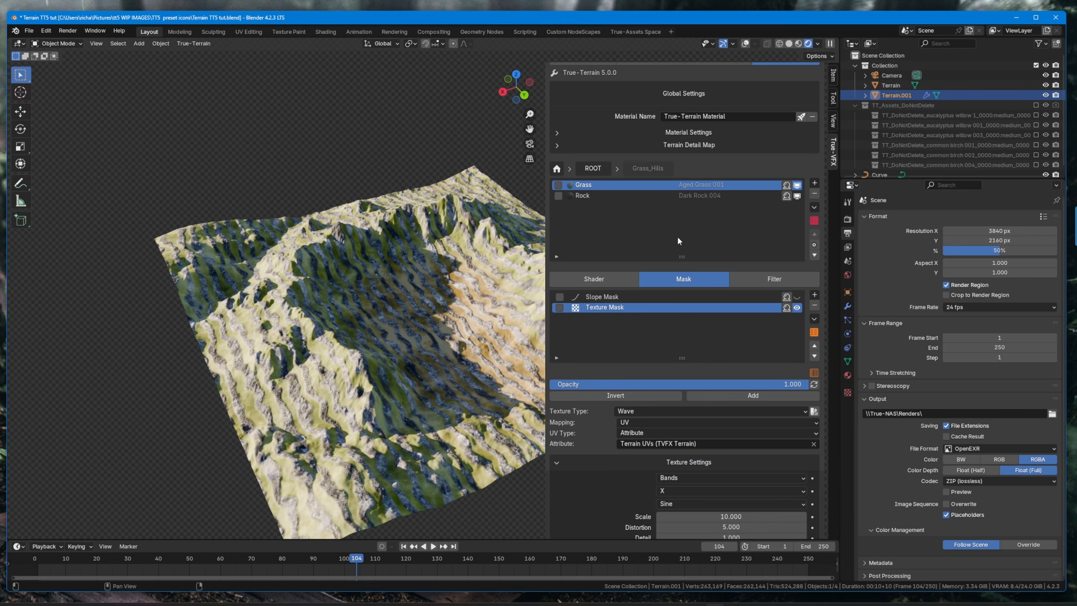
left_click(814, 305)
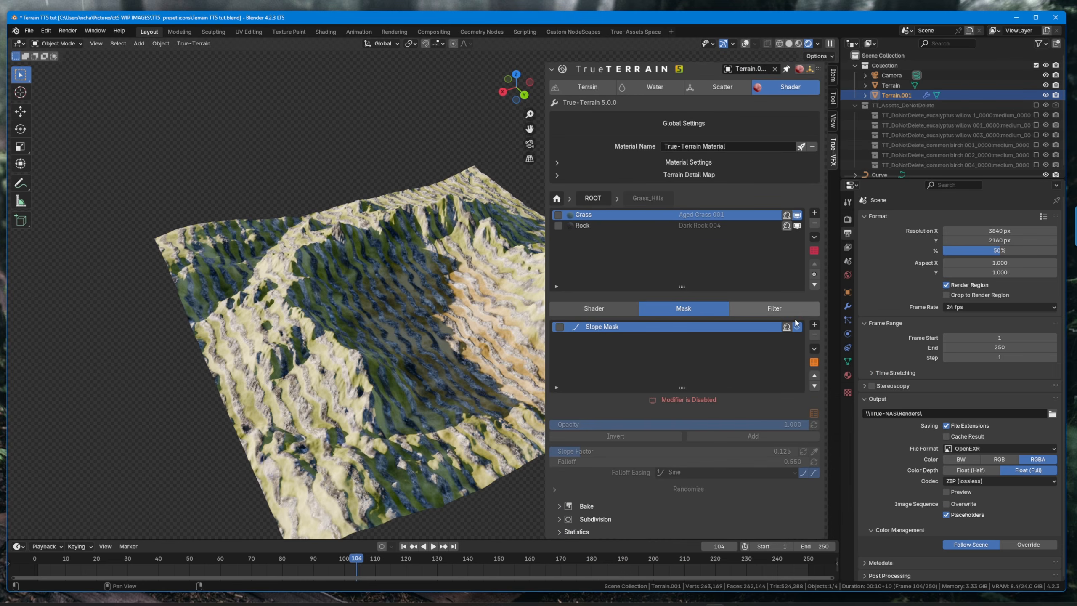
left_click(814, 415)
left_click(815, 374)
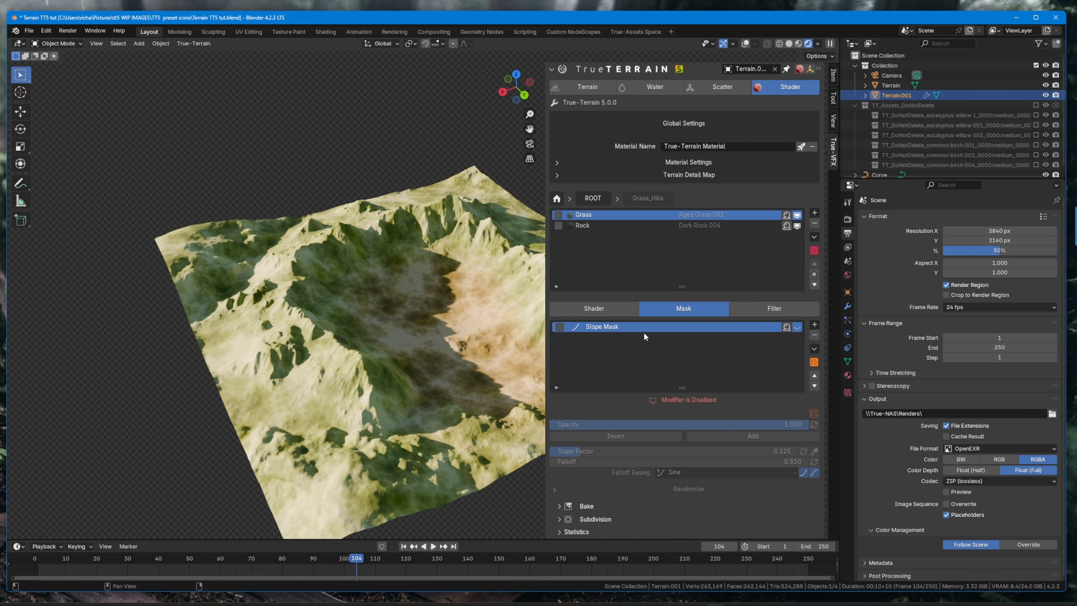
- Add an Attribute Mask with the Default mask settings and easing curve to the Grass layer and open its preset choices
left_click(813, 325)
left_click(842, 353)
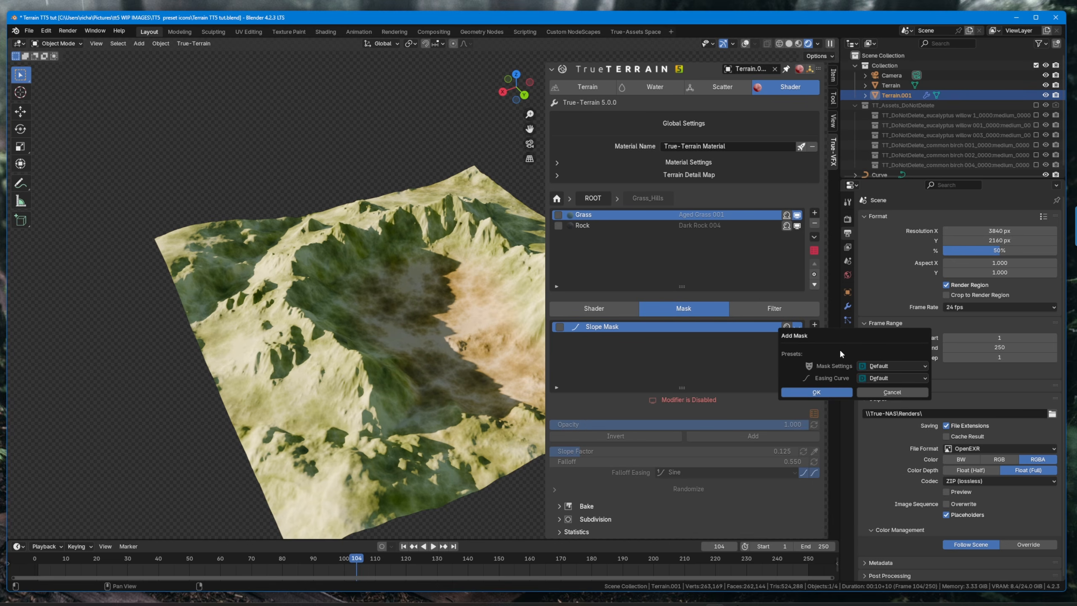
key("Return")
left_click(814, 403)
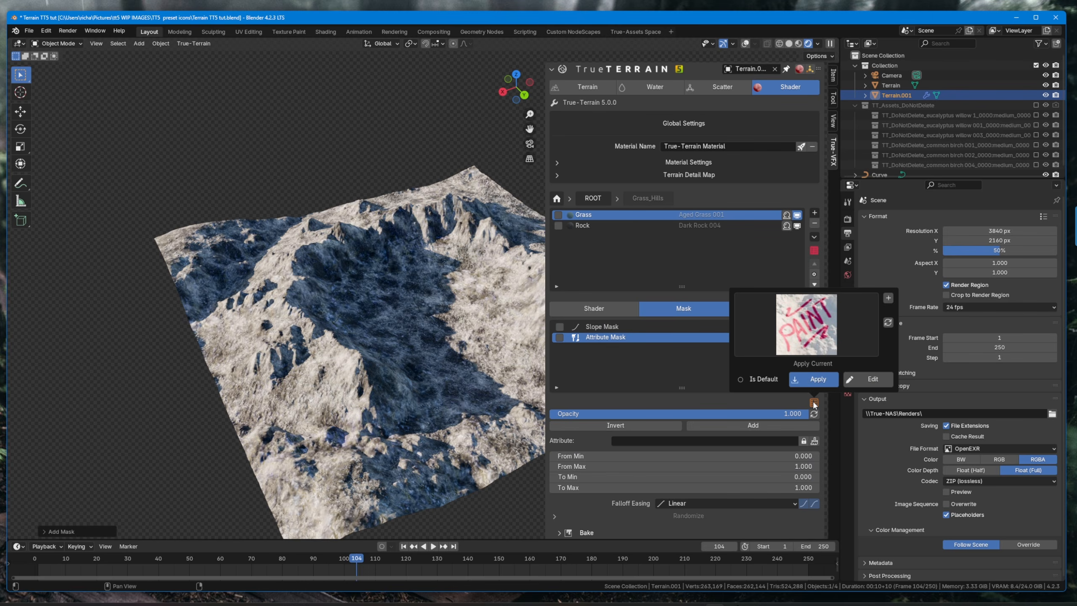
left_click(816, 326)
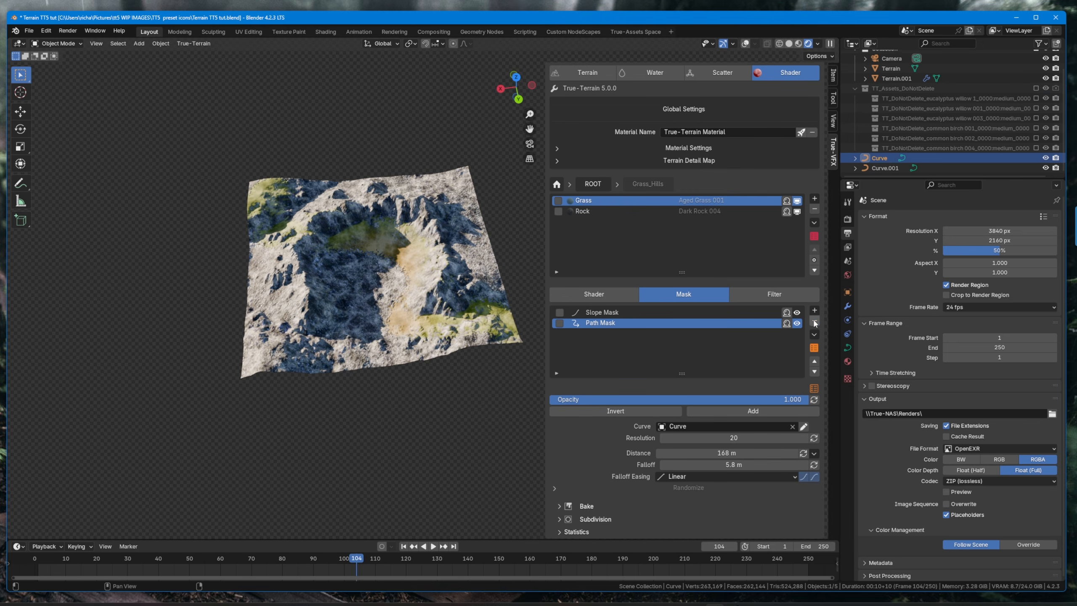
- Remove the Path Mask and the Slope Mask from the Grass layer and inspect the unmasked grass on the terrain
left_click(814, 323)
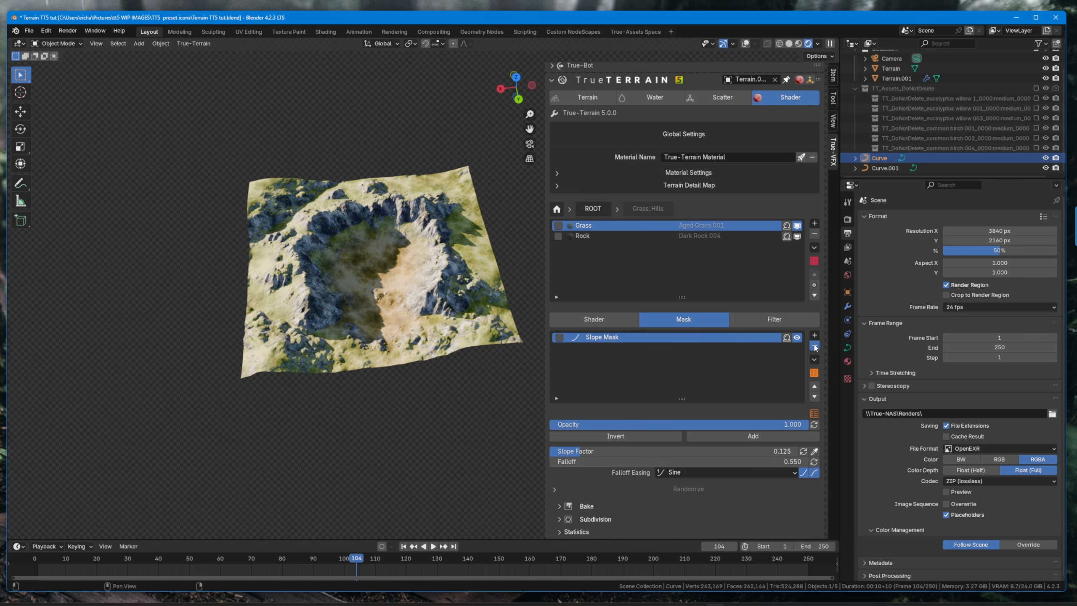
left_click(814, 347)
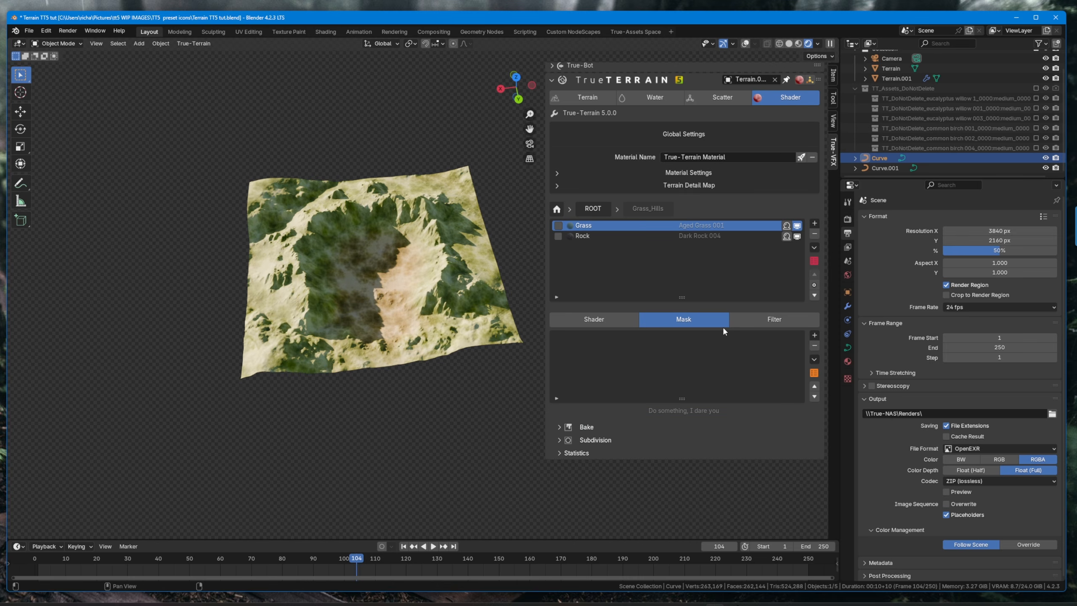
middle_click_drag(417, 298, 389, 276)
scroll(316, 285, "up", 4)
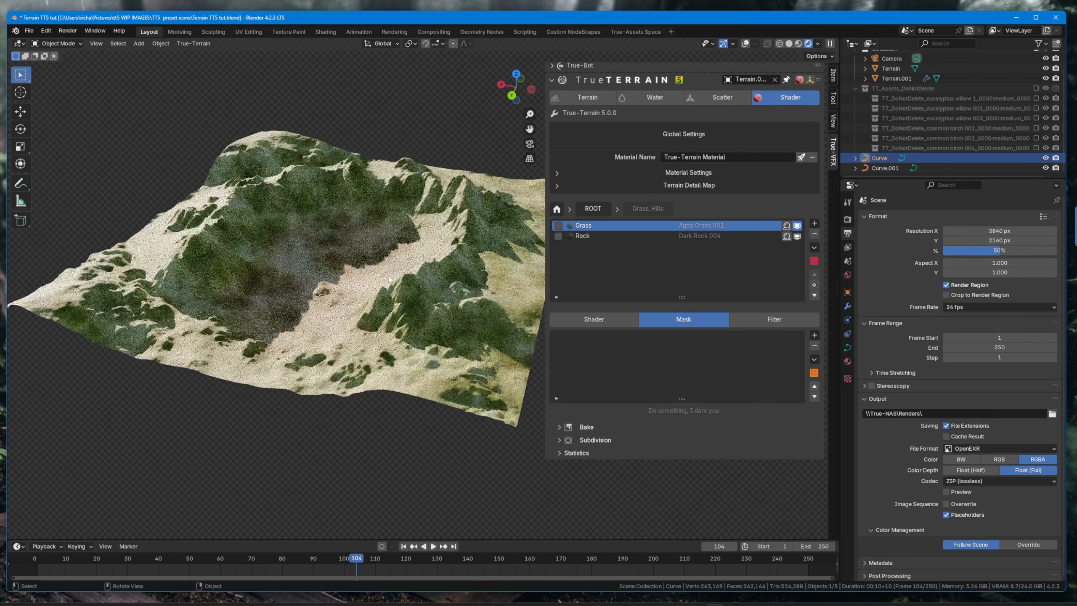